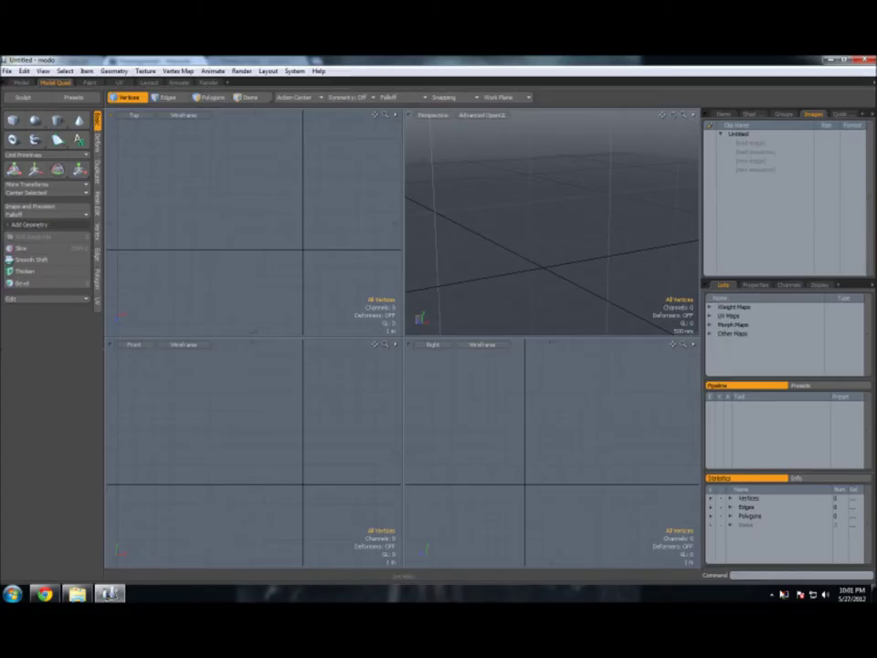
Step: Load the winchester rifle photo as an image clip
{"action": "left_click", "coordinate": [763, 144]}
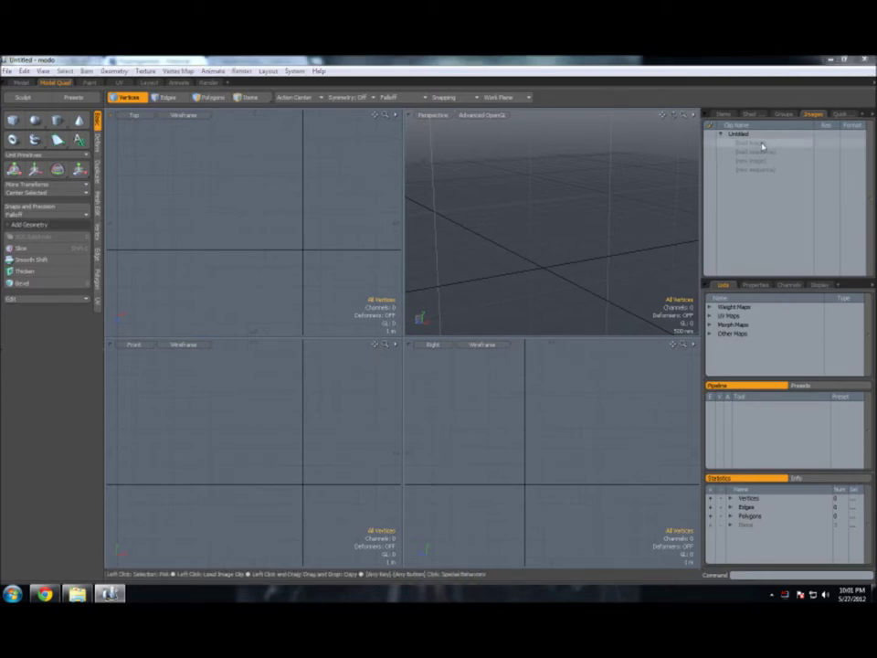
{"action": "left_click", "coordinate": [36, 224]}
{"action": "double_click", "coordinate": [216, 239]}
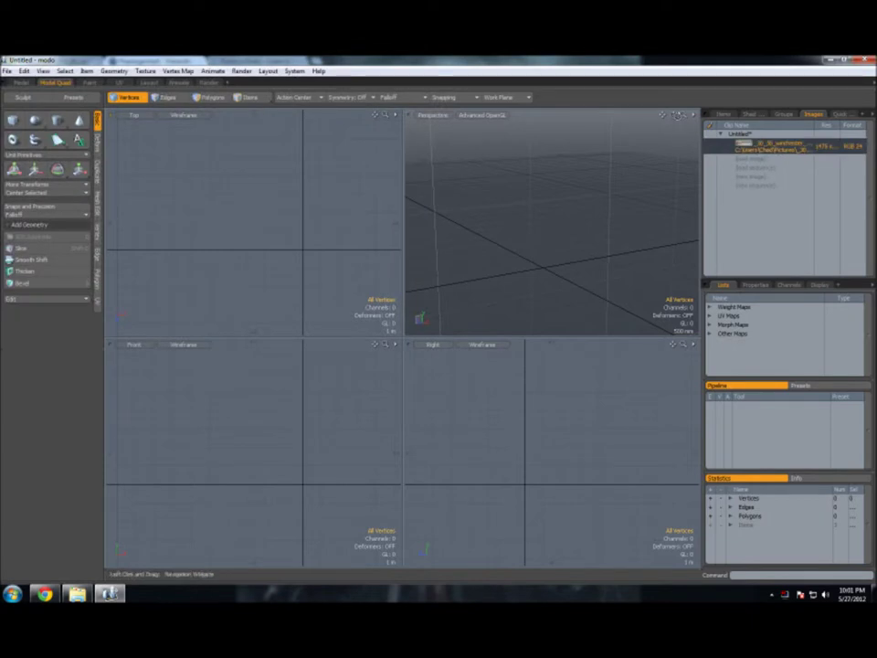
Step: Add a Backdrop Item to the scene from the Items list
{"action": "left_click", "coordinate": [724, 114]}
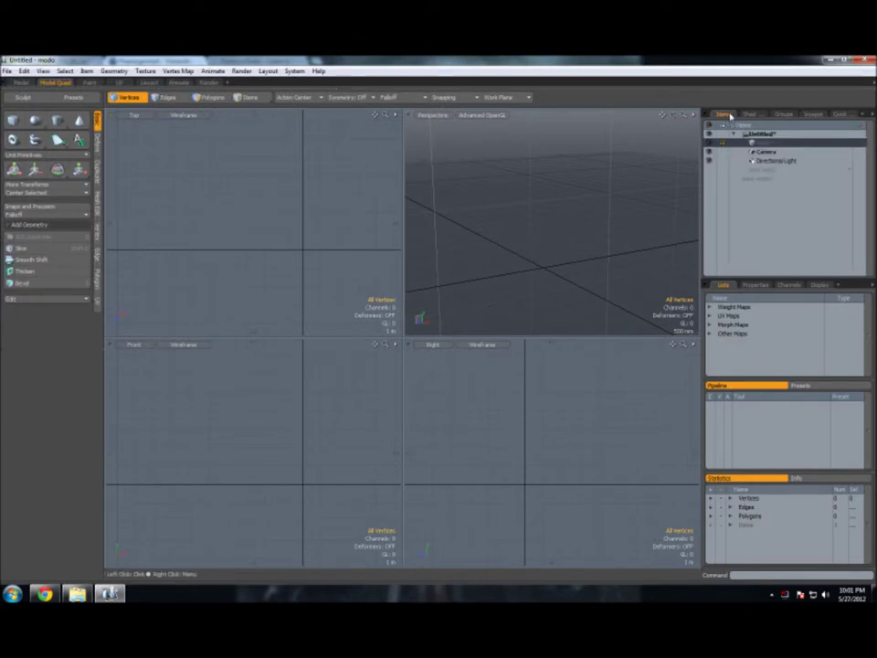
{"action": "left_click", "coordinate": [827, 172]}
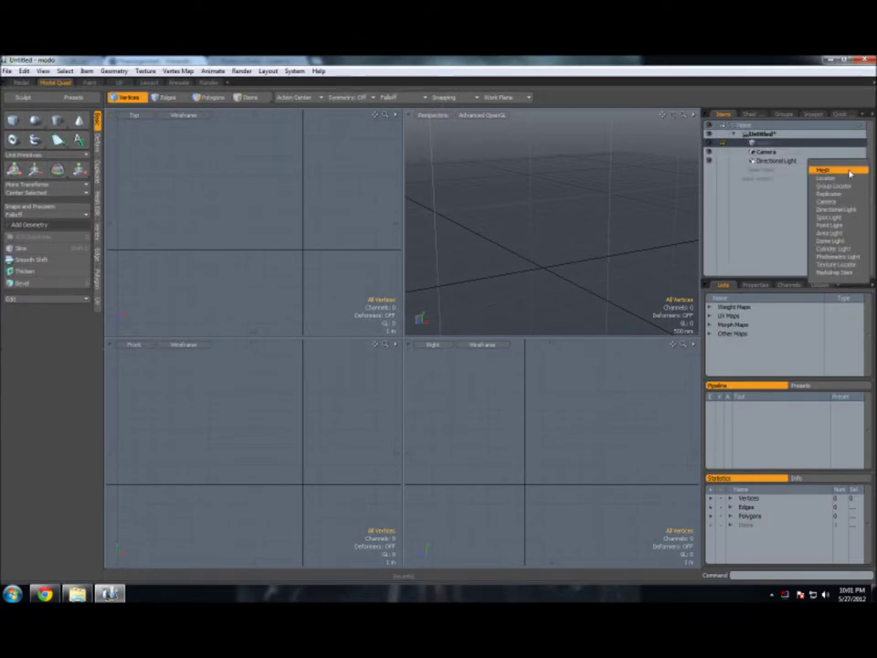
{"action": "left_click", "coordinate": [835, 272]}
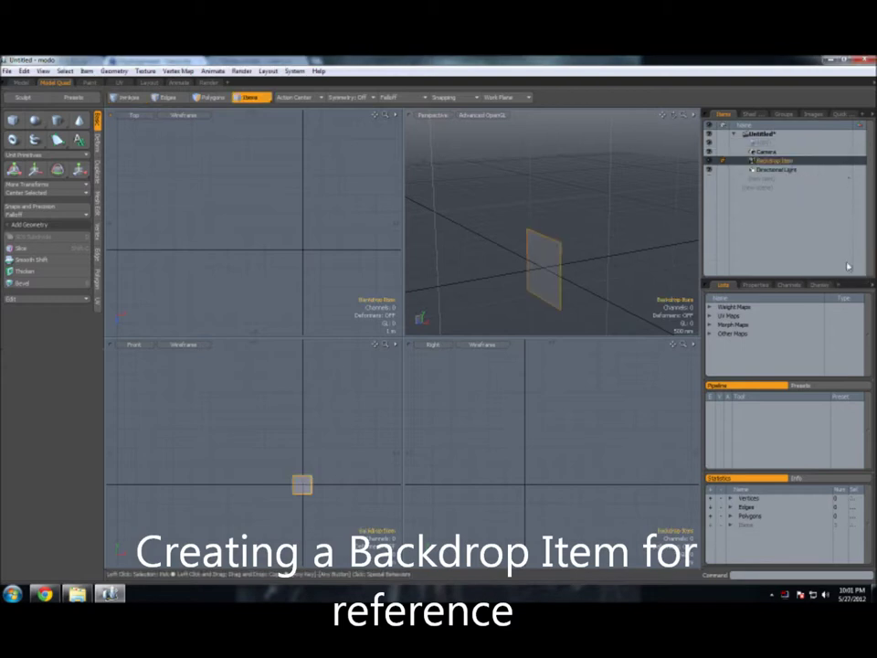
Step: Assign the winchester photo to the backdrop and set its projection to Left
{"action": "left_click", "coordinate": [770, 285]}
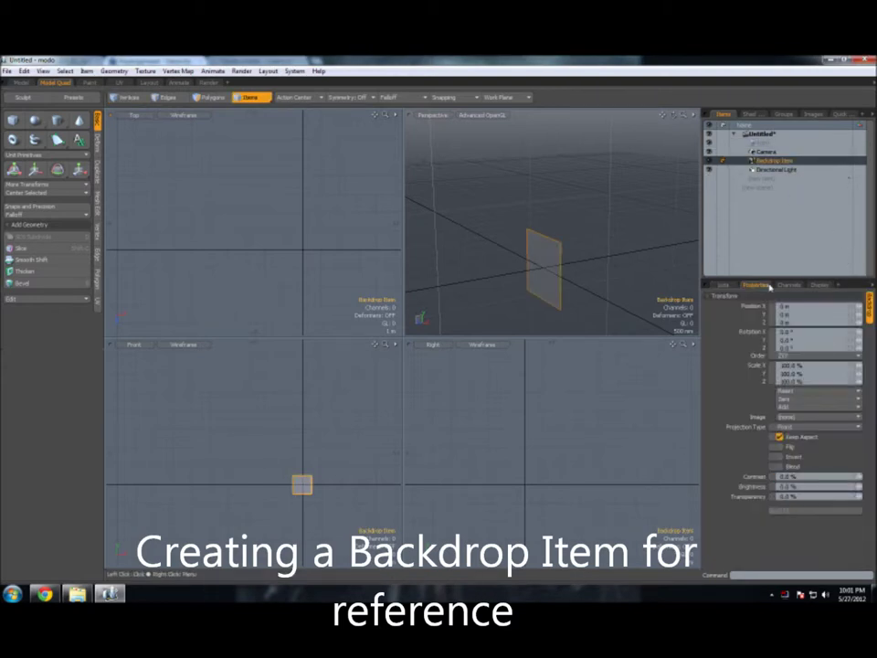
{"action": "left_click", "coordinate": [817, 417]}
{"action": "left_click", "coordinate": [811, 427]}
{"action": "left_click", "coordinate": [813, 426]}
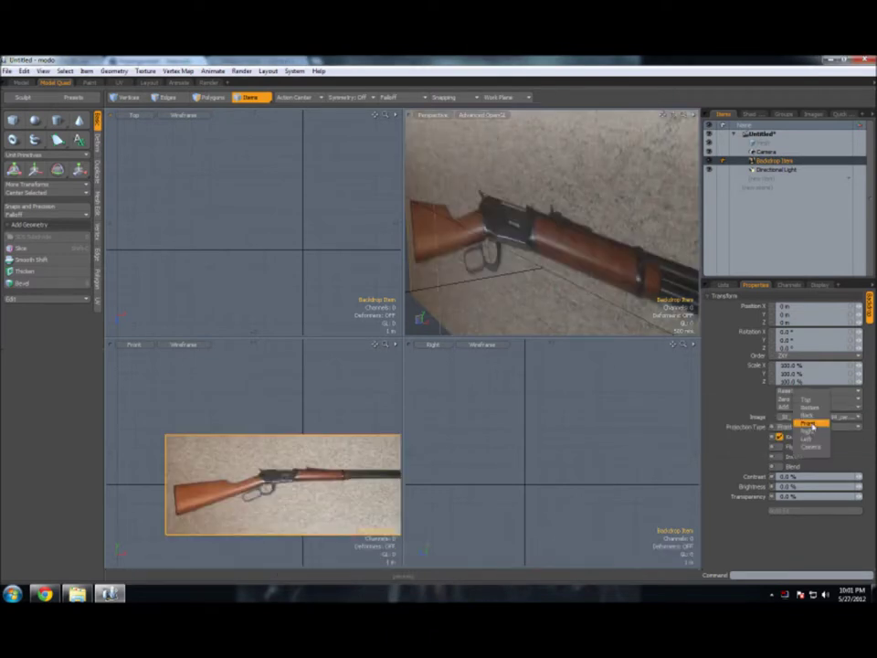
{"action": "left_click", "coordinate": [809, 430]}
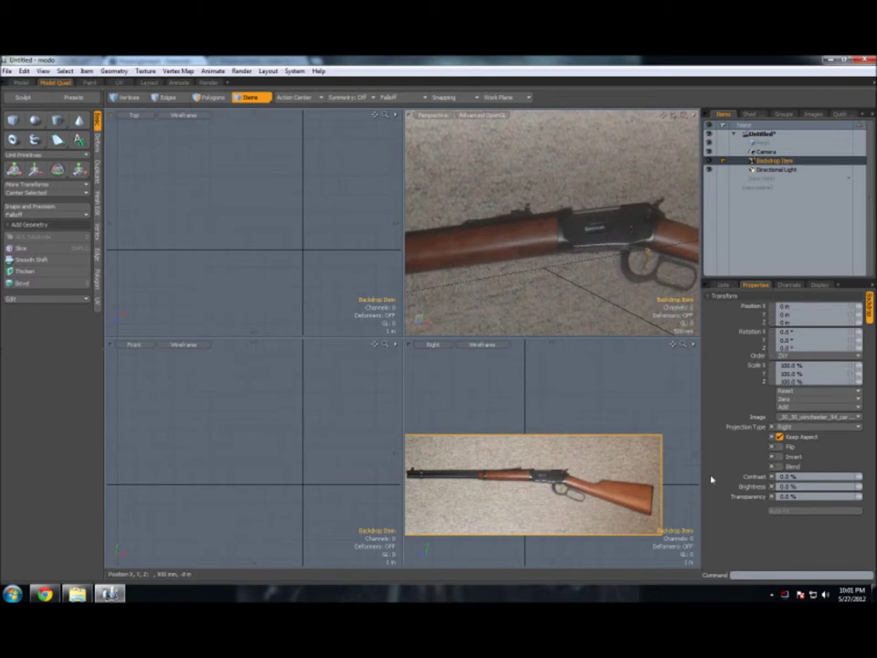
{"action": "left_click", "coordinate": [816, 427]}
{"action": "left_click", "coordinate": [803, 435]}
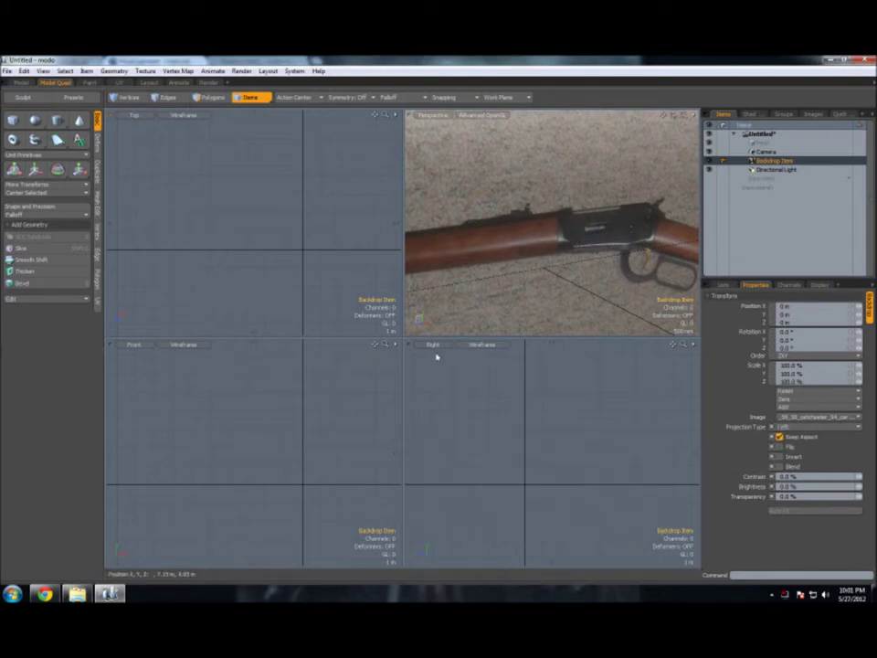
Step: Show Left in the lower-right viewport, make the backdrop 50% transparent, and enter Polygons mode
{"action": "left_click", "coordinate": [433, 345]}
{"action": "left_click", "coordinate": [434, 353]}
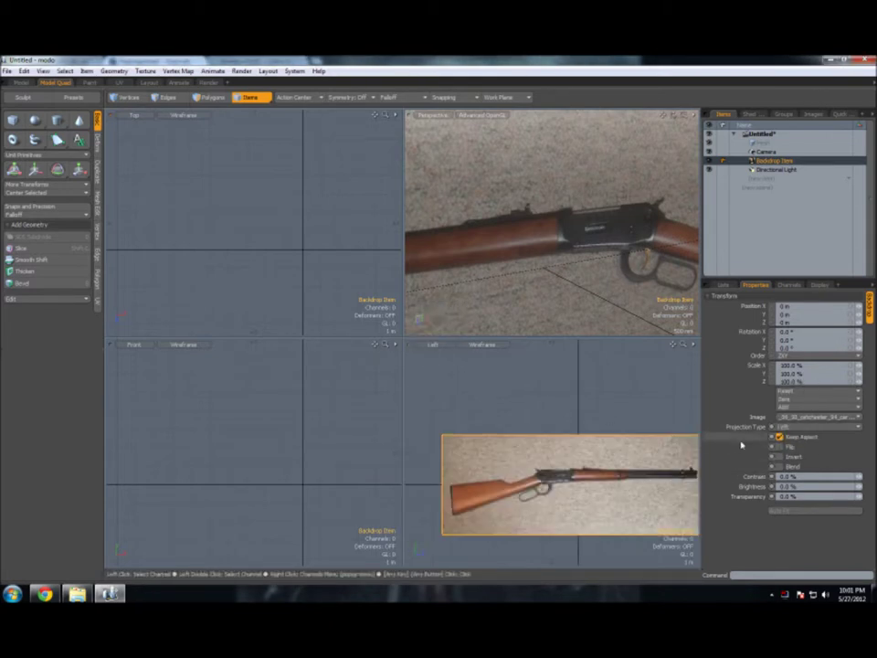
{"action": "left_click_drag", "start_coordinate": [859, 496], "coordinate": [872, 497]}
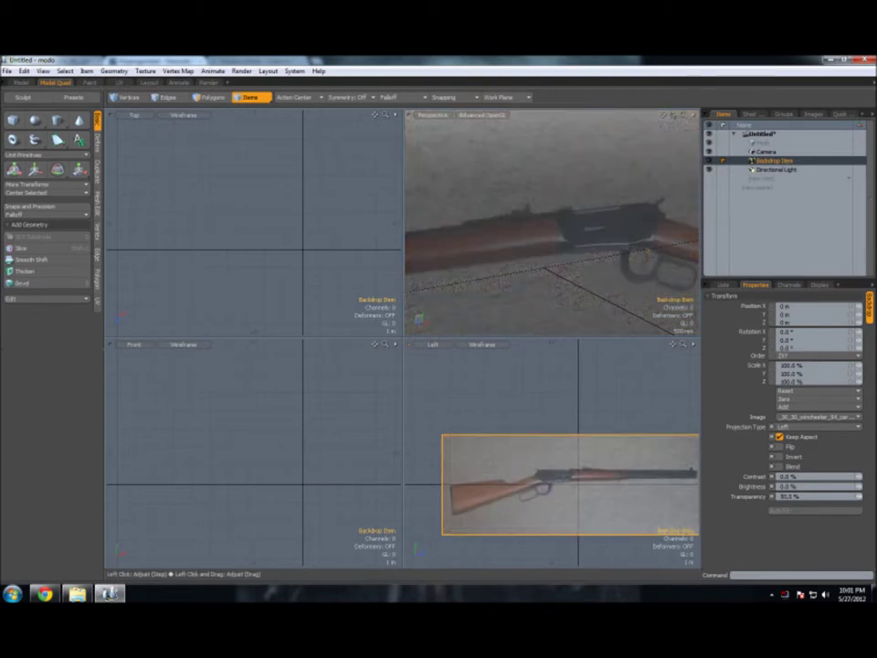
{"action": "left_click", "coordinate": [208, 96]}
{"action": "scroll", "coordinate": [600, 512], "scroll_direction": "up", "scroll_amount": 3}
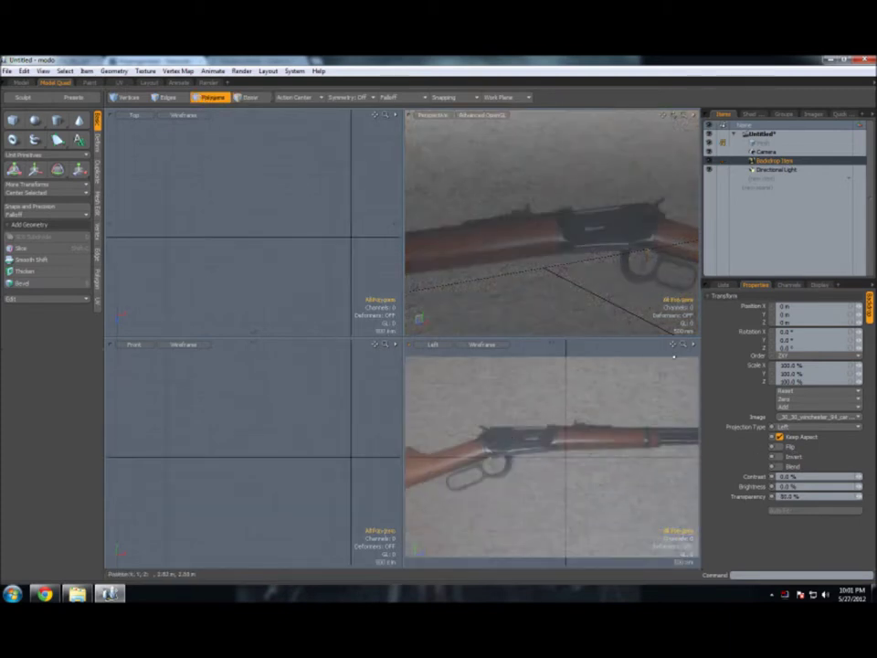
{"action": "scroll", "coordinate": [590, 420], "scroll_direction": "up", "scroll_amount": 3}
{"action": "scroll", "coordinate": [591, 420], "scroll_direction": "up", "scroll_amount": 2}
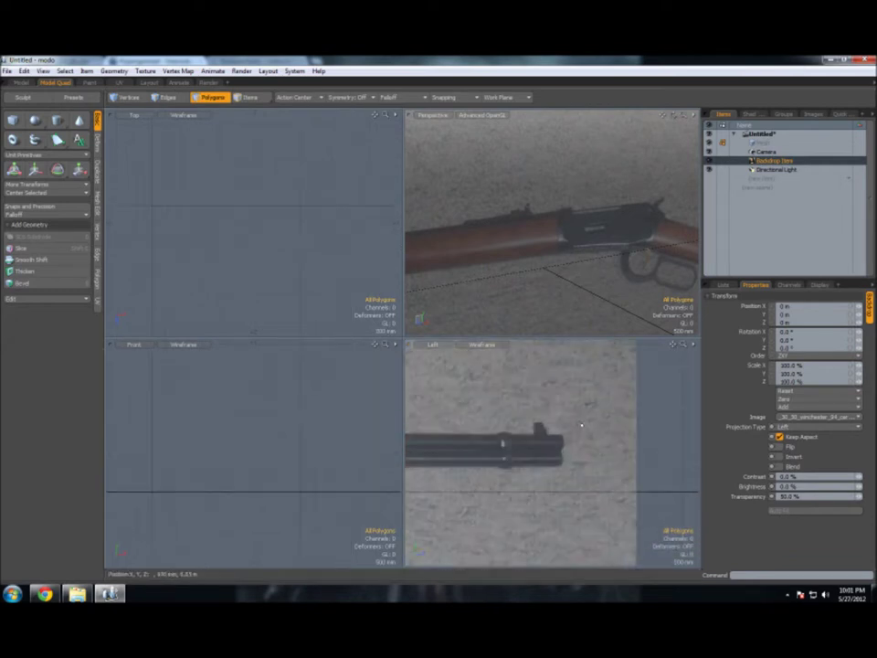
{"action": "scroll", "coordinate": [590, 420], "scroll_direction": "down", "scroll_amount": 2}
Step: Draw a cylinder in the Front view and move it to barrel height
{"action": "left_click", "coordinate": [57, 120]}
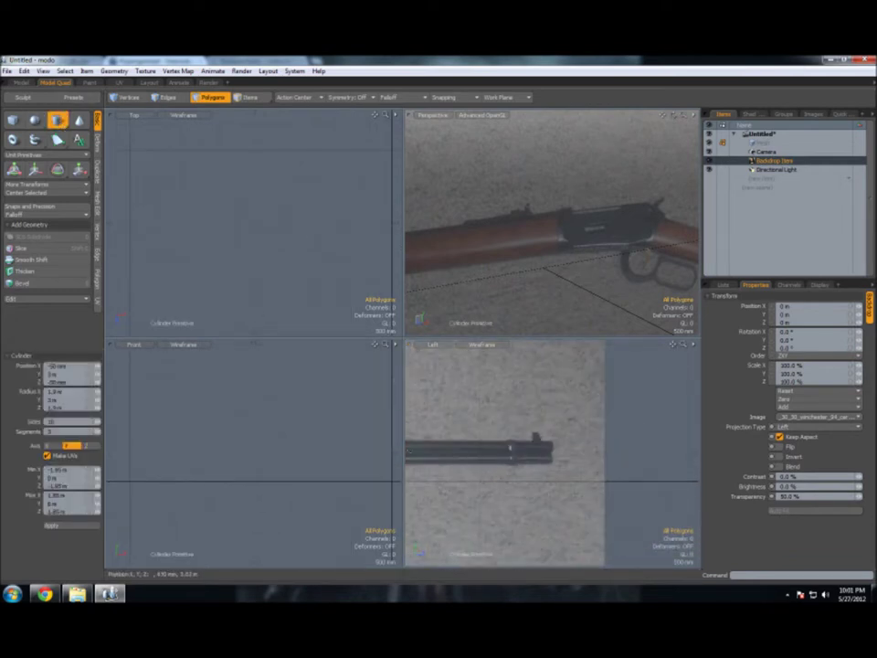
{"action": "left_click_drag", "start_coordinate": [374, 344], "coordinate": [375, 344]}
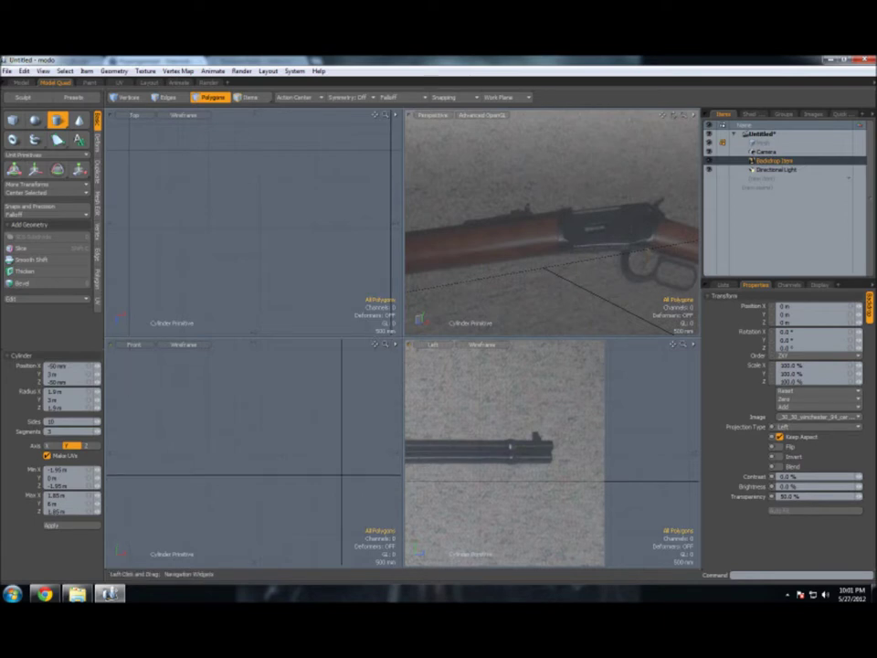
{"action": "left_click_drag", "start_coordinate": [262, 425], "coordinate": [282, 440]}
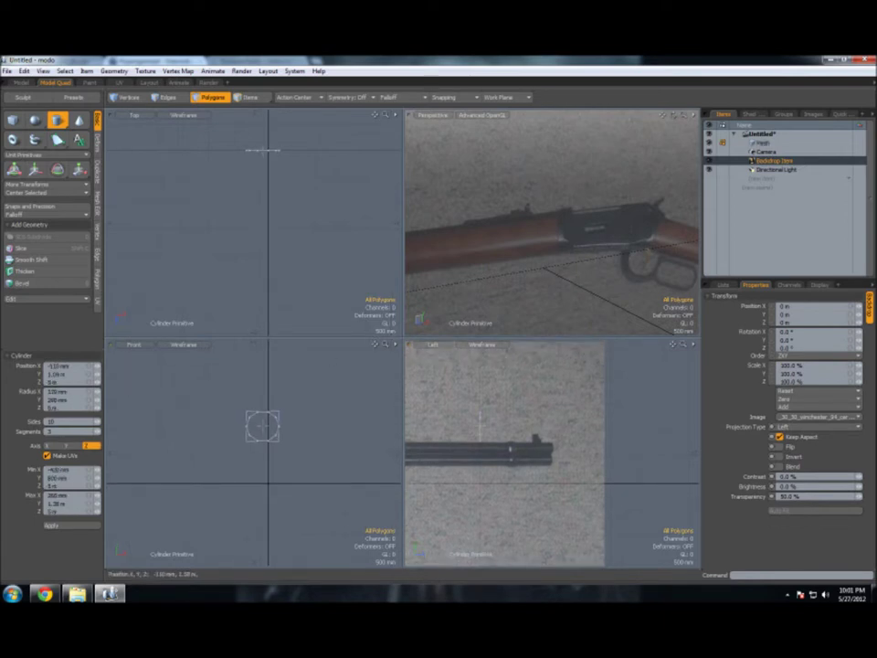
{"action": "left_click", "coordinate": [267, 430]}
{"action": "left_click_drag", "start_coordinate": [296, 430], "coordinate": [300, 426]}
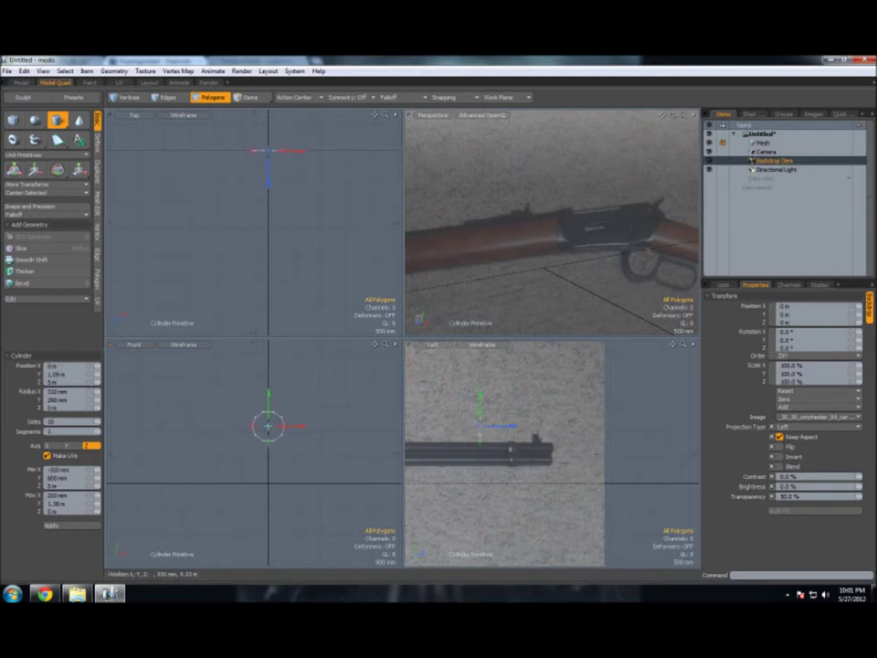
{"action": "mouse_move", "coordinate": [483, 396]}
{"action": "left_mouse_down"}
{"action": "mouse_move", "coordinate": [481, 417]}
{"action": "mouse_move", "coordinate": [577, 448]}
{"action": "left_mouse_up"}
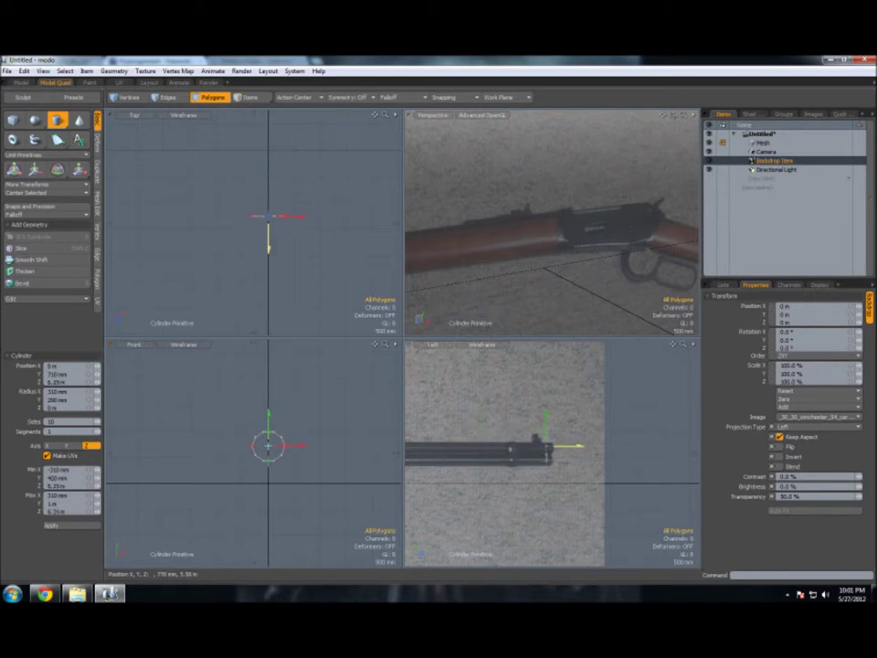
{"action": "key", "text": "shift+a"}
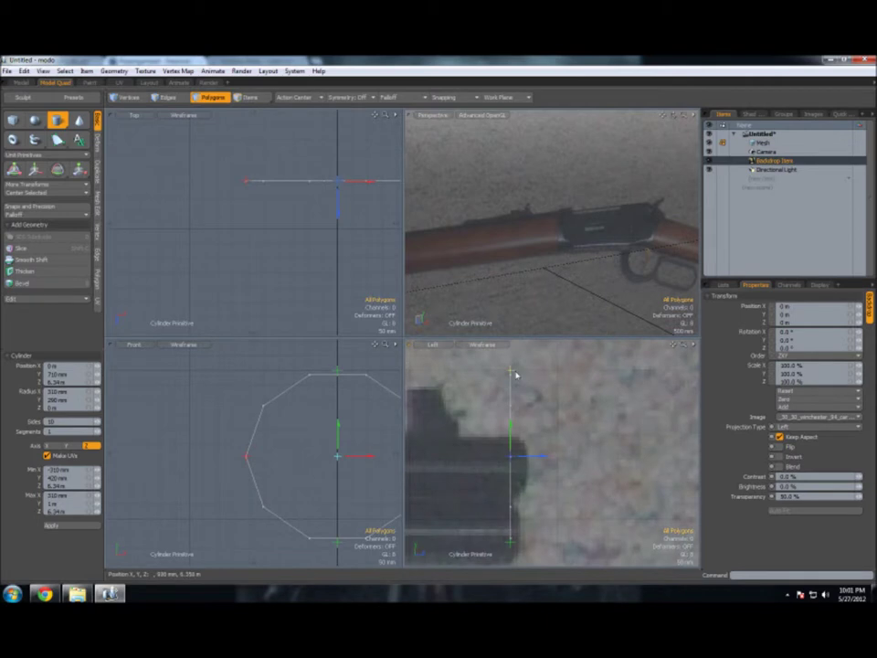
Step: Shrink the cylinder to the barrel's radius and stretch it into a long tube
{"action": "left_click_drag", "start_coordinate": [338, 372], "coordinate": [338, 424]}
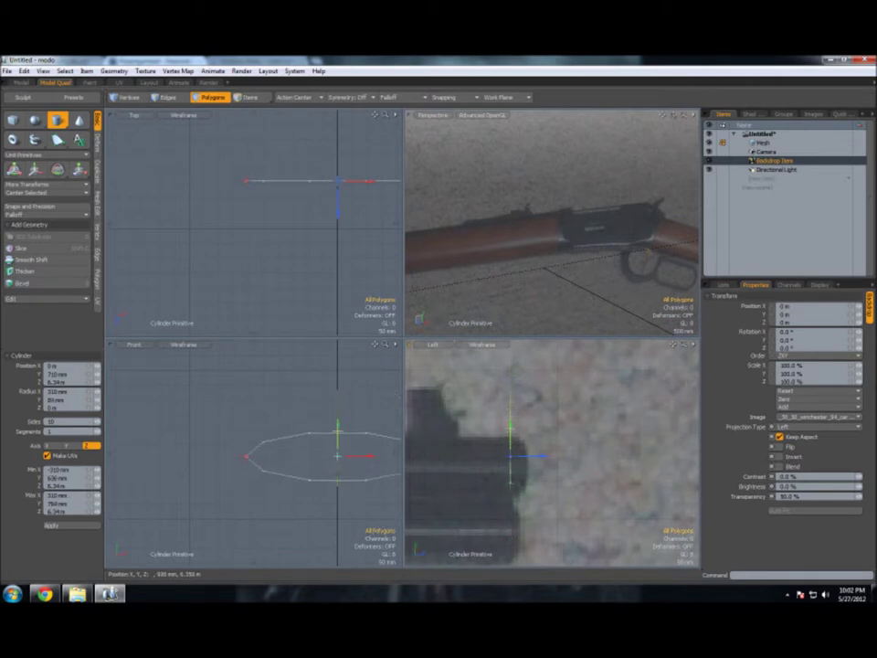
{"action": "left_click_drag", "start_coordinate": [338, 424], "coordinate": [338, 435]}
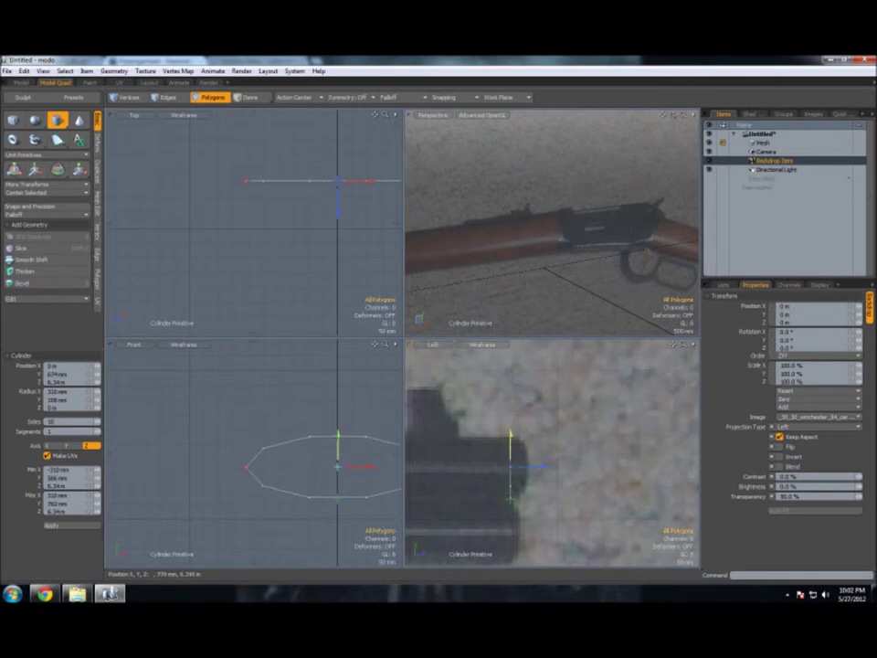
{"action": "left_click_drag", "start_coordinate": [246, 468], "coordinate": [308, 466]}
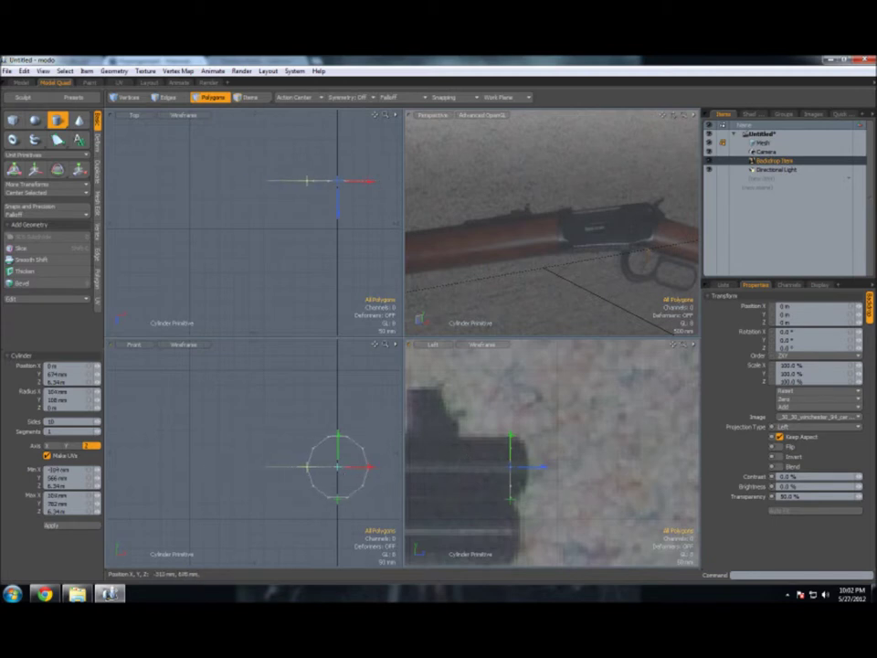
{"action": "left_click_drag", "start_coordinate": [307, 467], "coordinate": [304, 467]}
{"action": "key", "text": "a"}
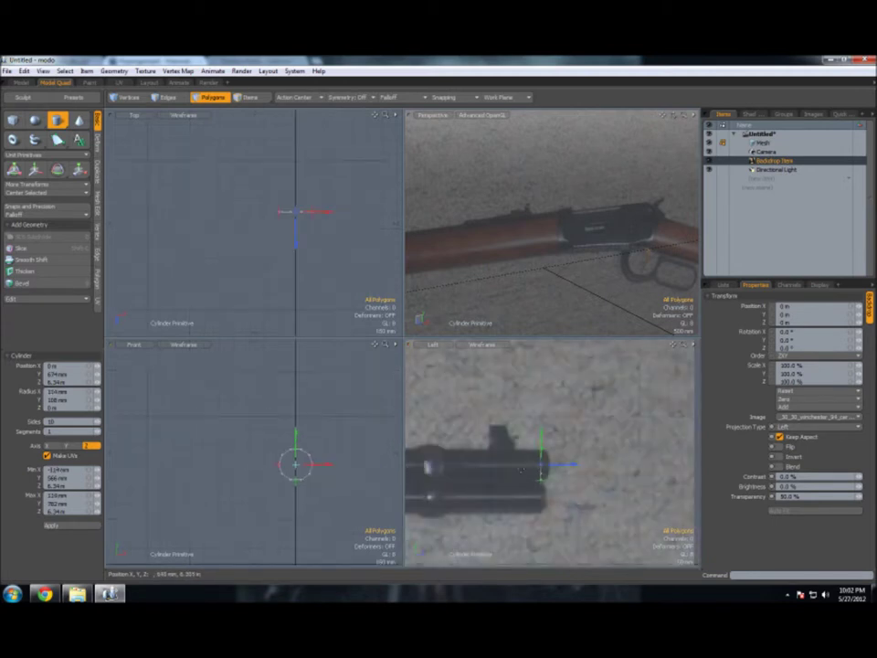
{"action": "left_click_drag", "start_coordinate": [274, 201], "coordinate": [274, 149]}
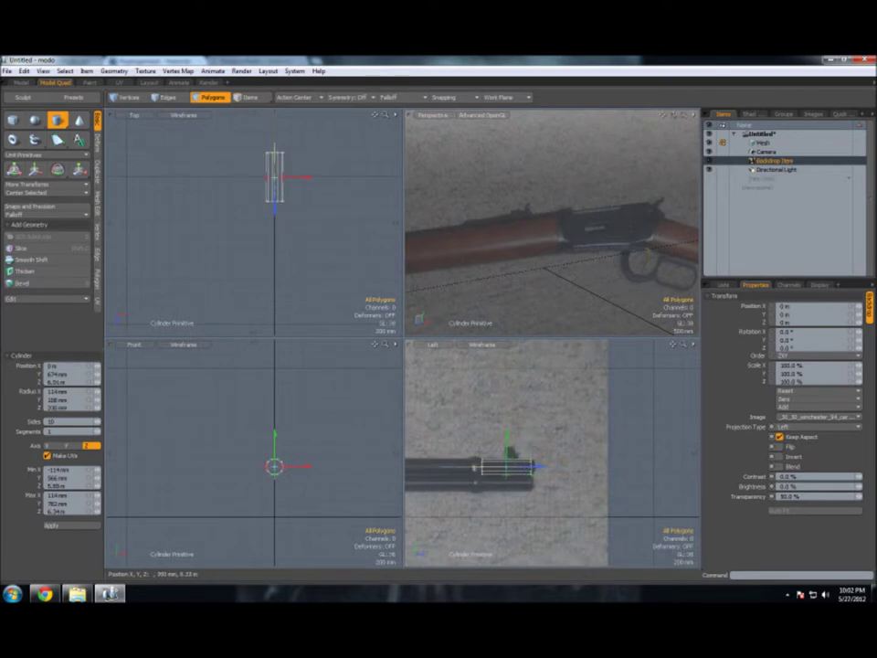
{"action": "key", "text": "space"}
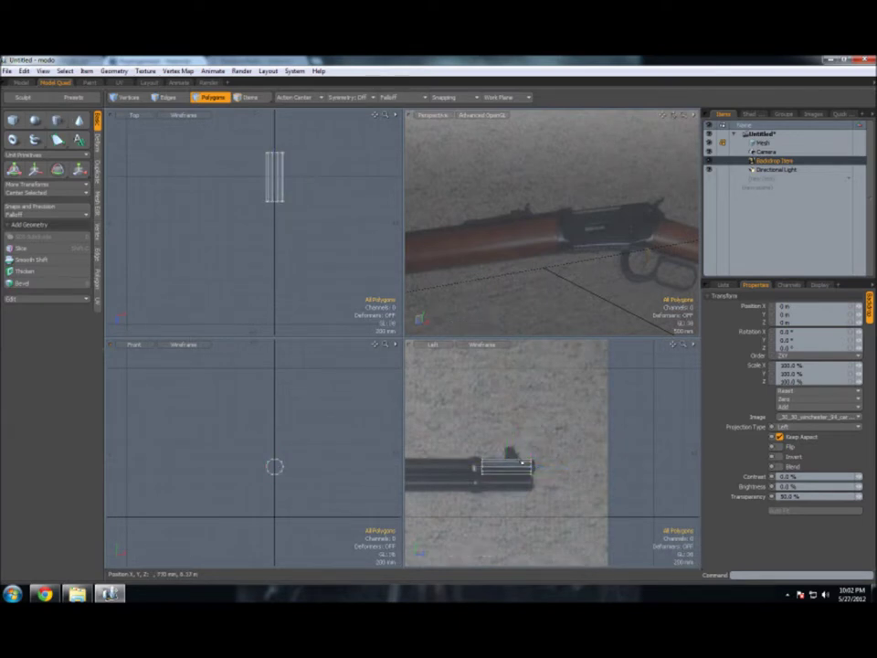
Step: Select all the cylinder's polygons, try the scale and move tools, then deselect
{"action": "scroll", "coordinate": [534, 464], "scroll_direction": "up", "scroll_amount": 1}
{"action": "scroll", "coordinate": [533, 468], "scroll_direction": "up", "scroll_amount": 1}
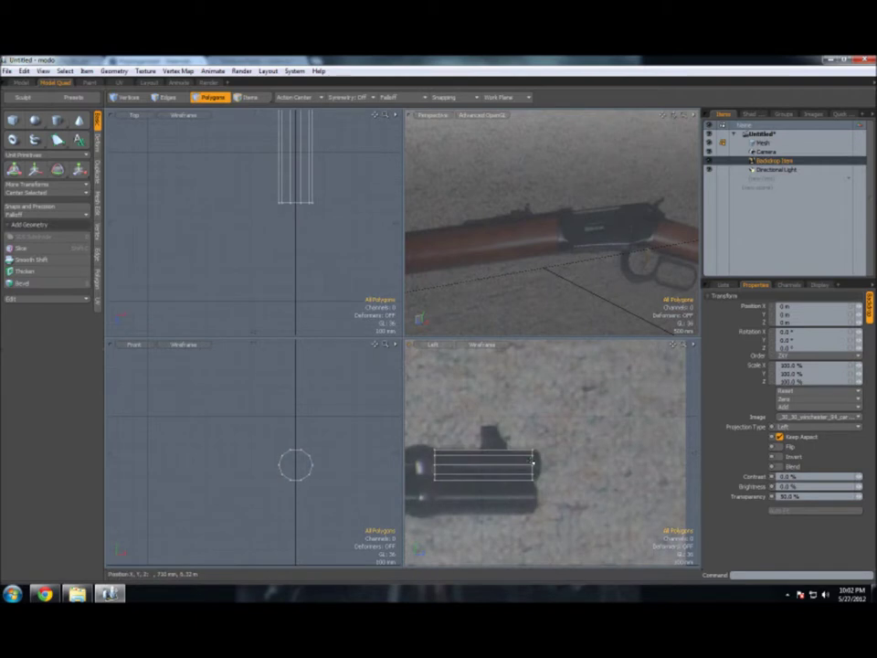
{"action": "double_click", "coordinate": [536, 462]}
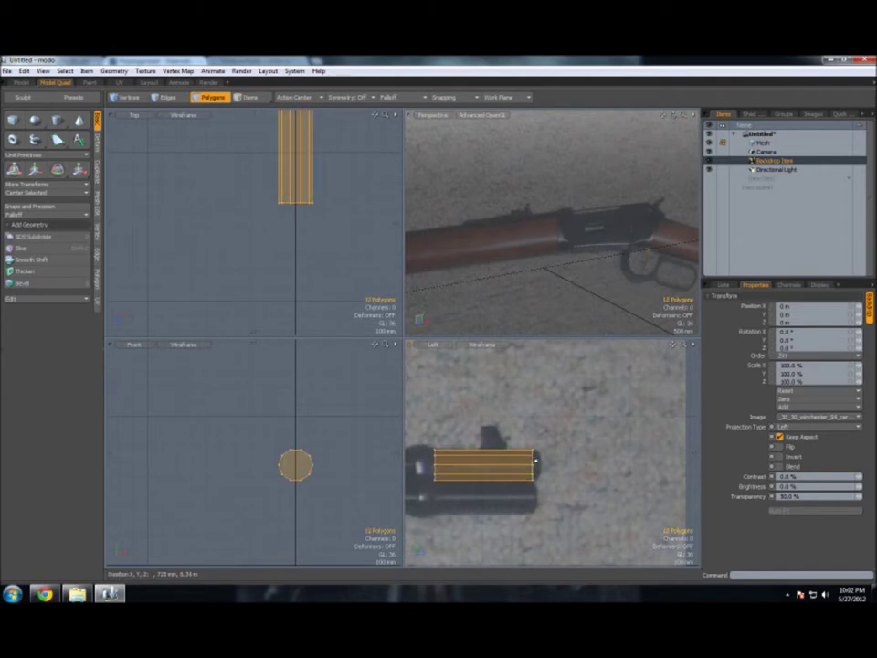
{"action": "key", "text": "r"}
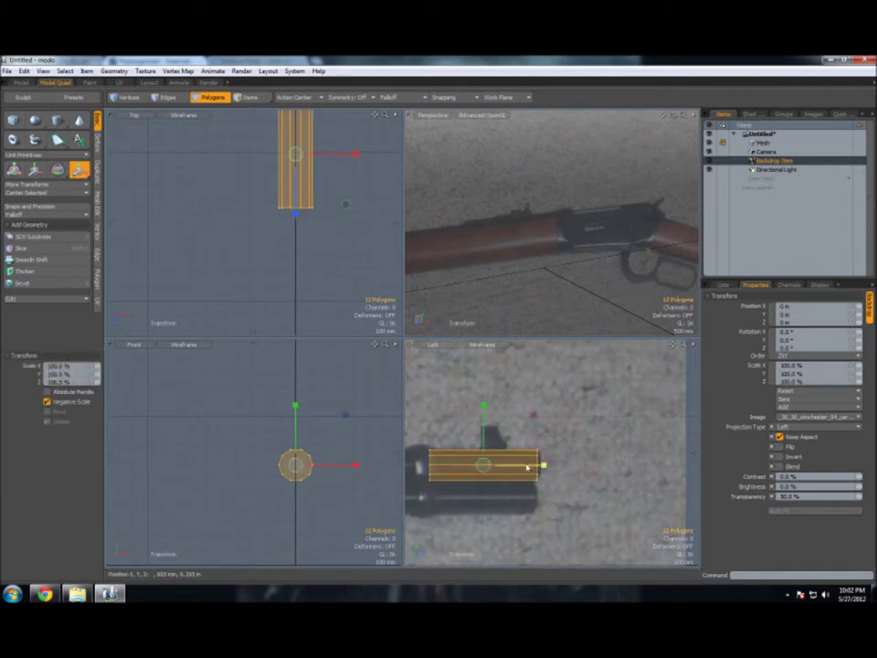
{"action": "key", "text": "w"}
{"action": "key", "text": "space"}
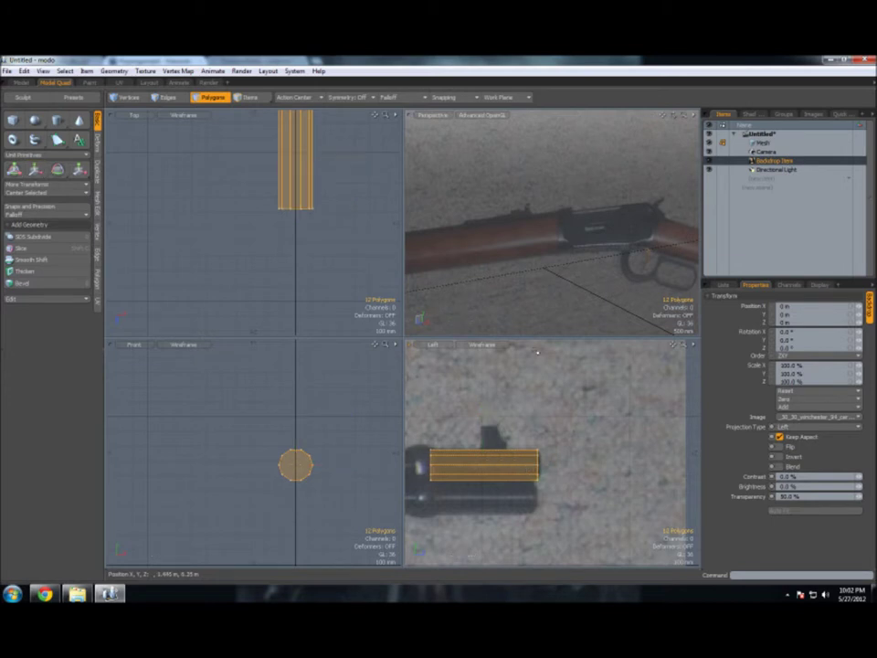
{"action": "left_click", "coordinate": [497, 265]}
{"action": "scroll", "coordinate": [503, 243], "scroll_direction": "down", "scroll_amount": 5}
{"action": "mouse_move", "coordinate": [672, 114]}
{"action": "left_mouse_down"}
{"action": "mouse_move", "coordinate": [695, 117]}
{"action": "mouse_move", "coordinate": [639, 109]}
{"action": "mouse_move", "coordinate": [647, 114]}
{"action": "mouse_move", "coordinate": [599, 165]}
{"action": "left_mouse_up"}
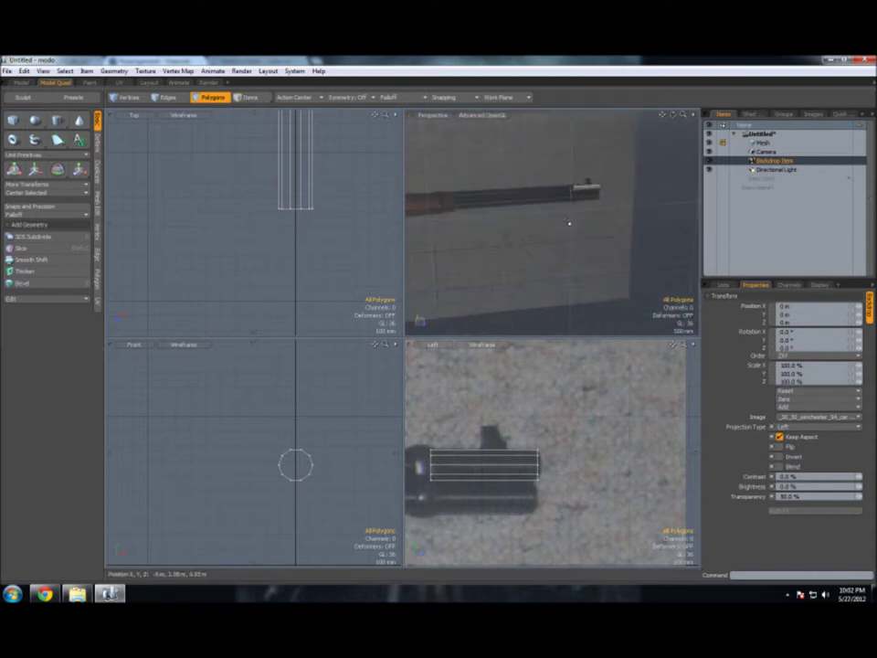
{"action": "left_click", "coordinate": [786, 594]}
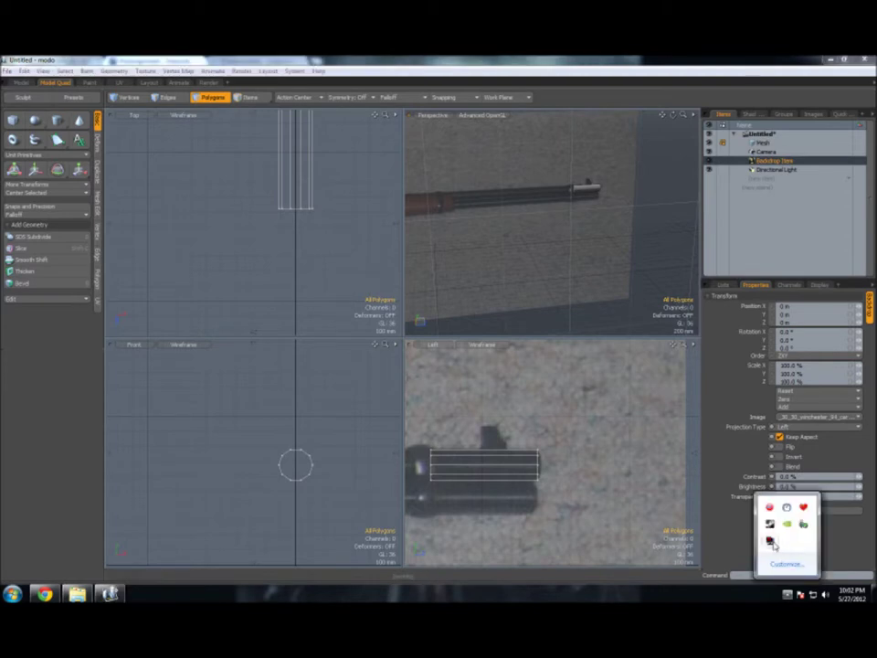
{"action": "left_click", "coordinate": [787, 592]}
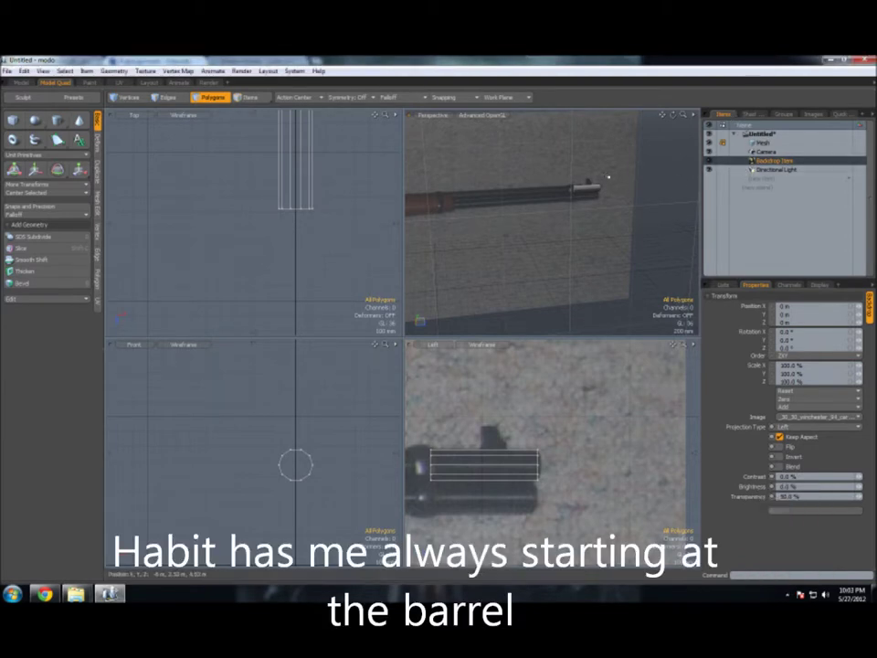
{"action": "left_click_drag", "start_coordinate": [629, 189], "coordinate": [525, 200], "text": "alt"}
{"action": "left_click", "coordinate": [301, 472]}
Step: Bevel the barrel's end face (Shift 40 mm, Inset 20 mm), stretching it about 5.8 m back
{"action": "key", "text": "shift+a"}
{"action": "key", "text": "b"}
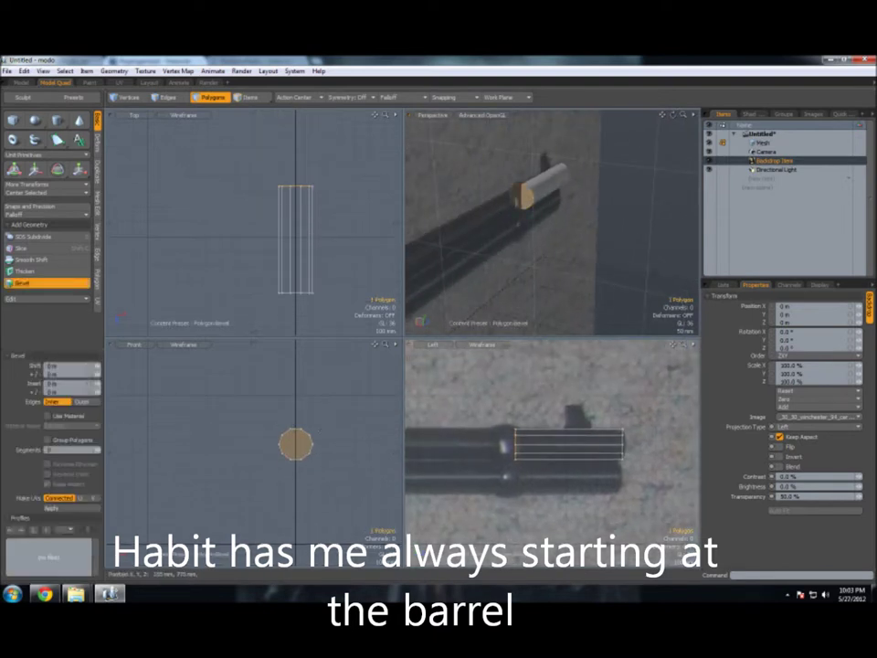
{"action": "left_click_drag", "start_coordinate": [480, 447], "coordinate": [501, 445]}
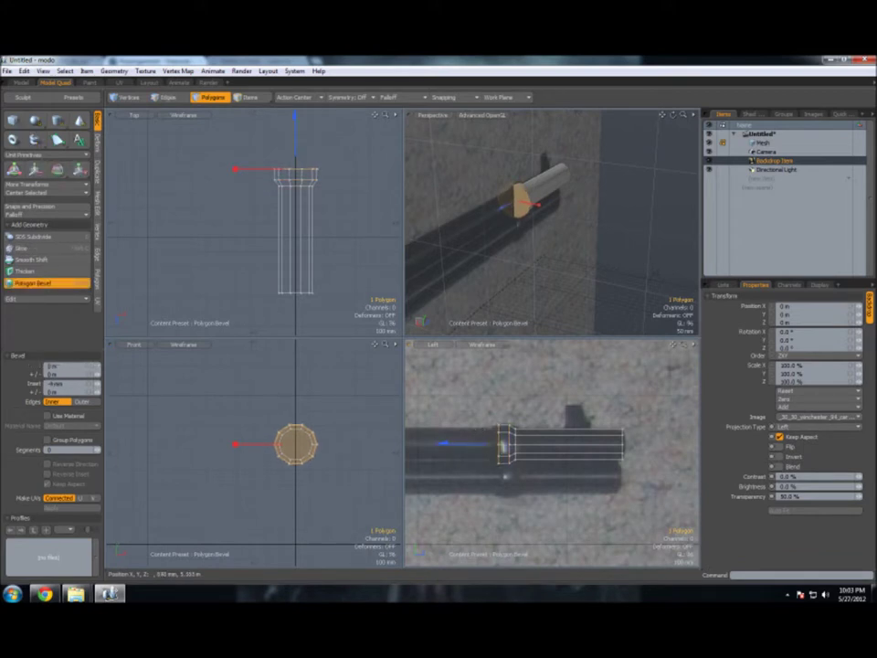
{"action": "left_click_drag", "start_coordinate": [233, 444], "coordinate": [237, 426]}
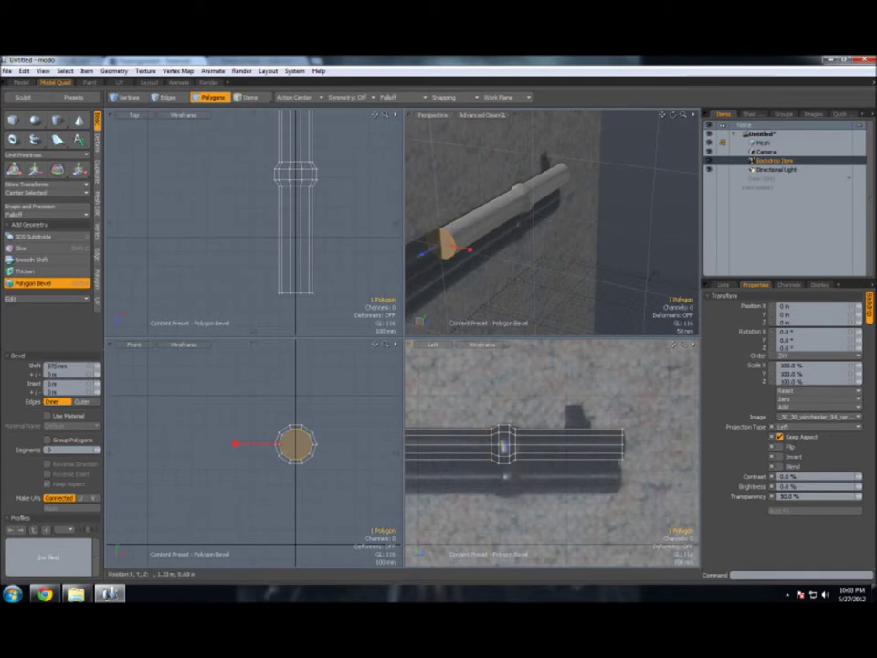
{"action": "scroll", "coordinate": [615, 424], "scroll_direction": "down", "scroll_amount": 3}
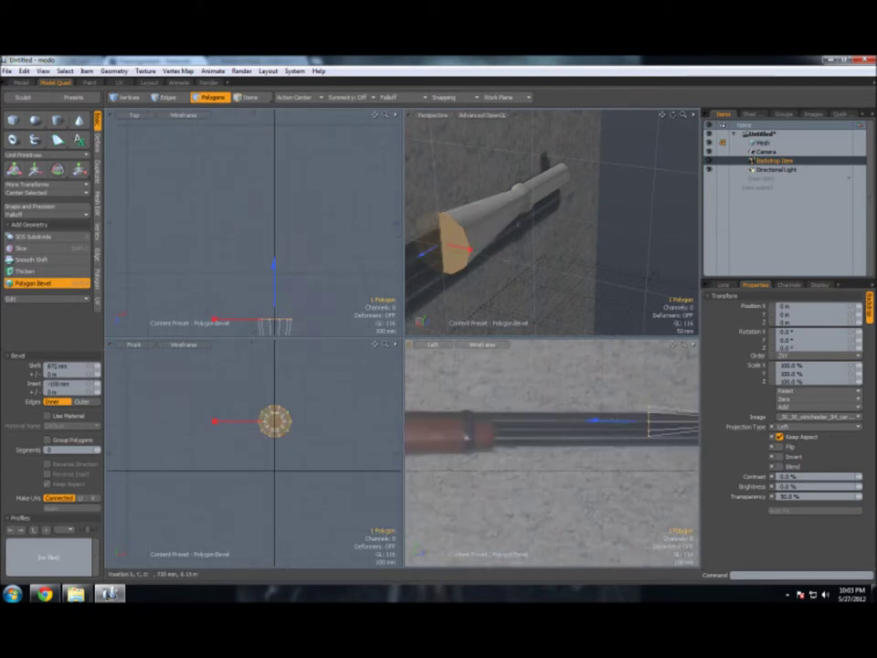
{"action": "mouse_move", "coordinate": [614, 424]}
{"action": "left_mouse_down"}
{"action": "mouse_move", "coordinate": [430, 424]}
{"action": "mouse_move", "coordinate": [614, 427]}
{"action": "mouse_move", "coordinate": [438, 422]}
{"action": "left_mouse_up"}
{"action": "scroll", "coordinate": [429, 424], "scroll_direction": "up", "scroll_amount": 3}
{"action": "scroll", "coordinate": [578, 410], "scroll_direction": "down", "scroll_amount": 2}
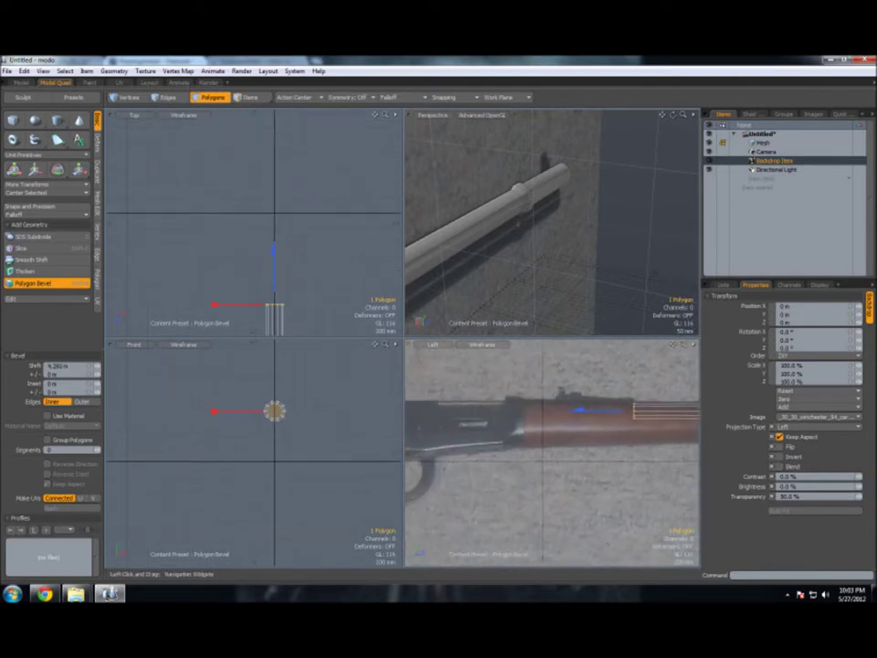
{"action": "left_click_drag", "start_coordinate": [578, 410], "coordinate": [466, 410]}
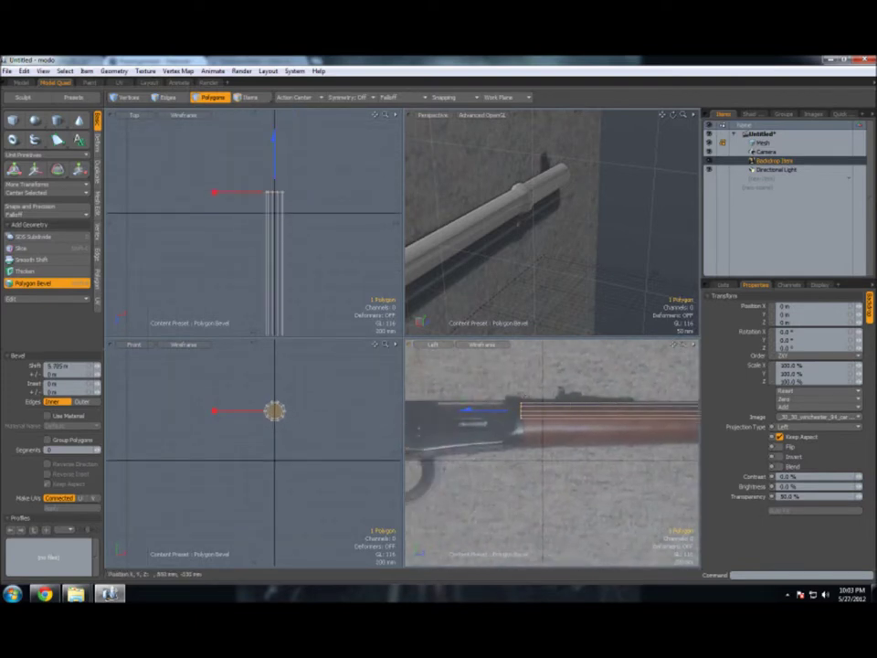
{"action": "key", "text": "space"}
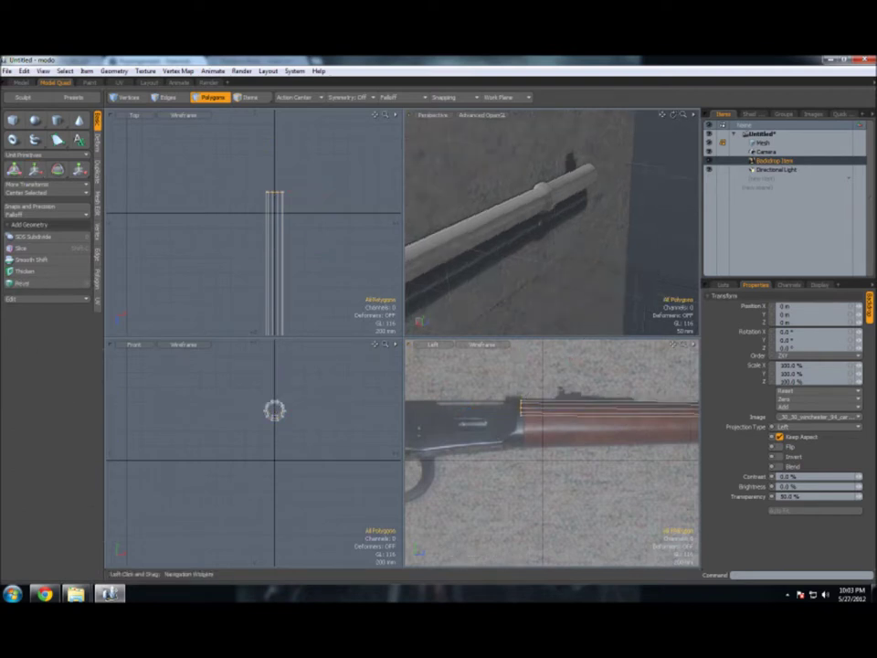
Step: Recess the muzzle end cap with an inward bevel of about -5 mm
{"action": "left_click_drag", "start_coordinate": [672, 114], "coordinate": [763, 142]}
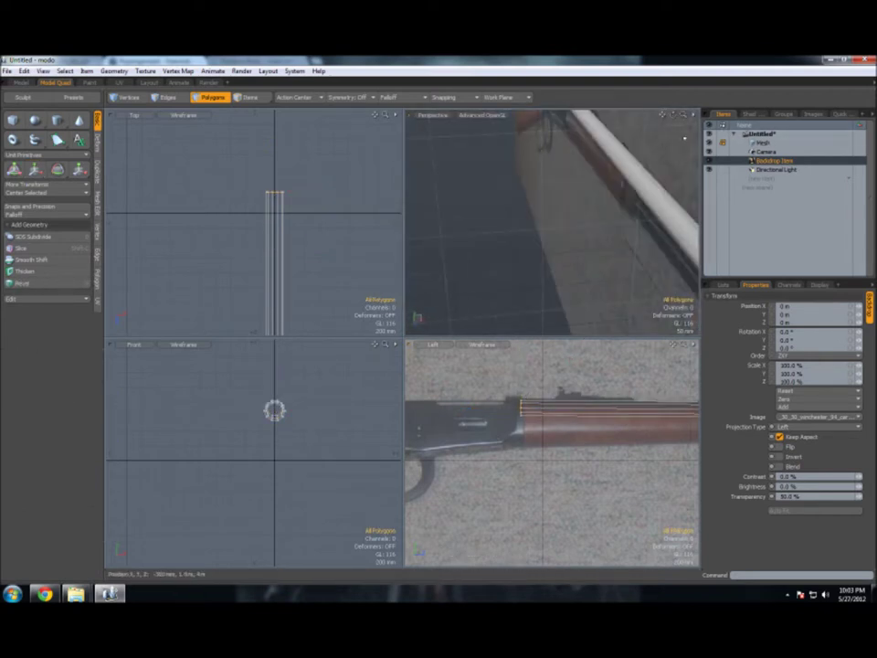
{"action": "left_click_drag", "start_coordinate": [684, 138], "coordinate": [585, 245], "text": "alt"}
{"action": "left_click", "coordinate": [585, 243]}
{"action": "key", "text": "b"}
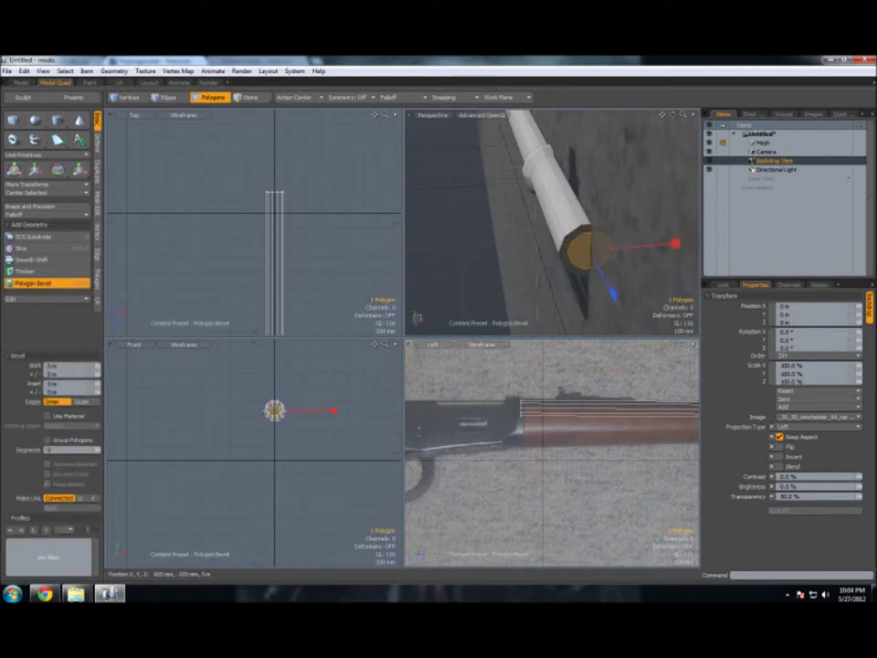
{"action": "left_click_drag", "start_coordinate": [448, 197], "coordinate": [457, 224]}
{"action": "key", "text": "space"}
{"action": "mouse_move", "coordinate": [604, 194]}
{"action": "left_mouse_down", "text": "alt"}
{"action": "mouse_move", "coordinate": [494, 191]}
{"action": "mouse_move", "coordinate": [563, 165]}
{"action": "left_mouse_up", "text": "alt"}
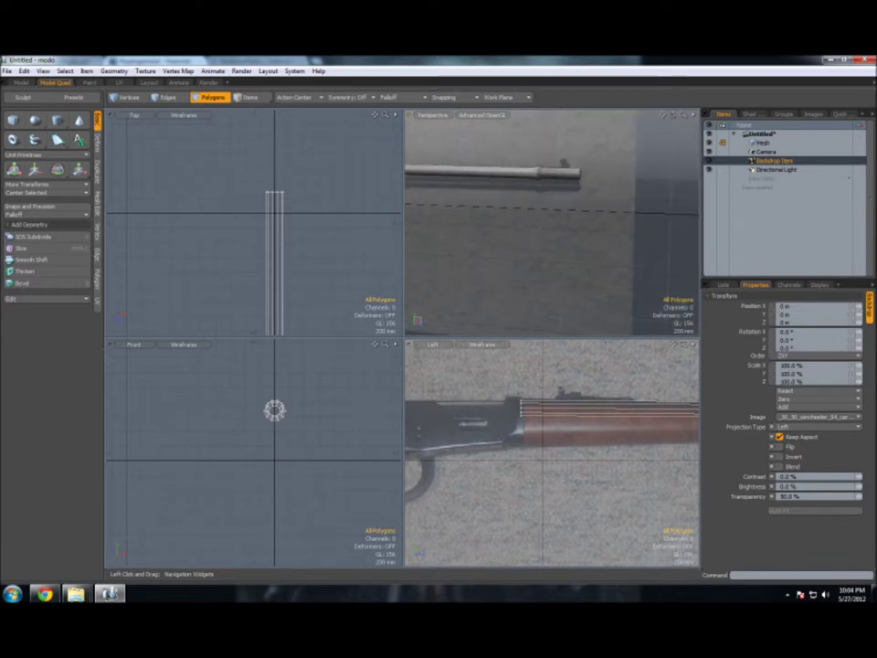
{"action": "left_click", "coordinate": [57, 120]}
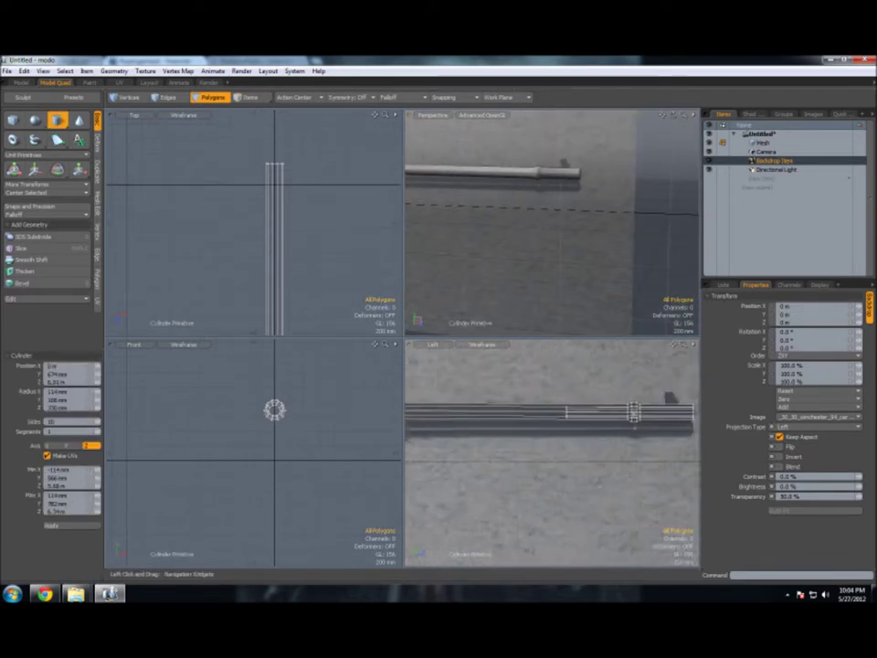
Step: Draw a slimmer cylinder beneath the barrel, sized and lengthened to the magazine tube
{"action": "left_click_drag", "start_coordinate": [220, 297], "coordinate": [292, 292]}
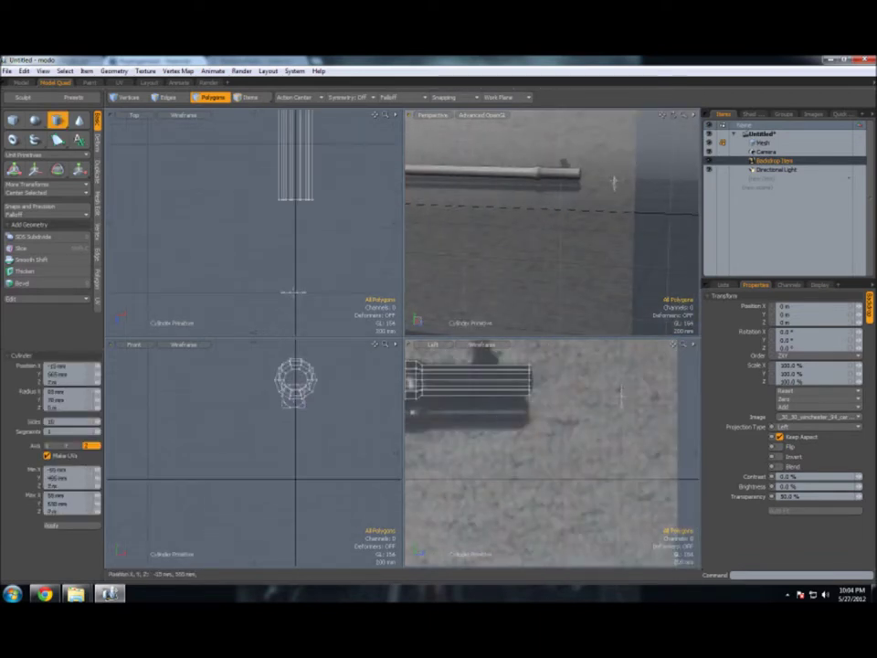
{"action": "left_click_drag", "start_coordinate": [639, 396], "coordinate": [525, 396]}
{"action": "left_click_drag", "start_coordinate": [295, 379], "coordinate": [294, 411]}
{"action": "left_click_drag", "start_coordinate": [543, 416], "coordinate": [477, 411]}
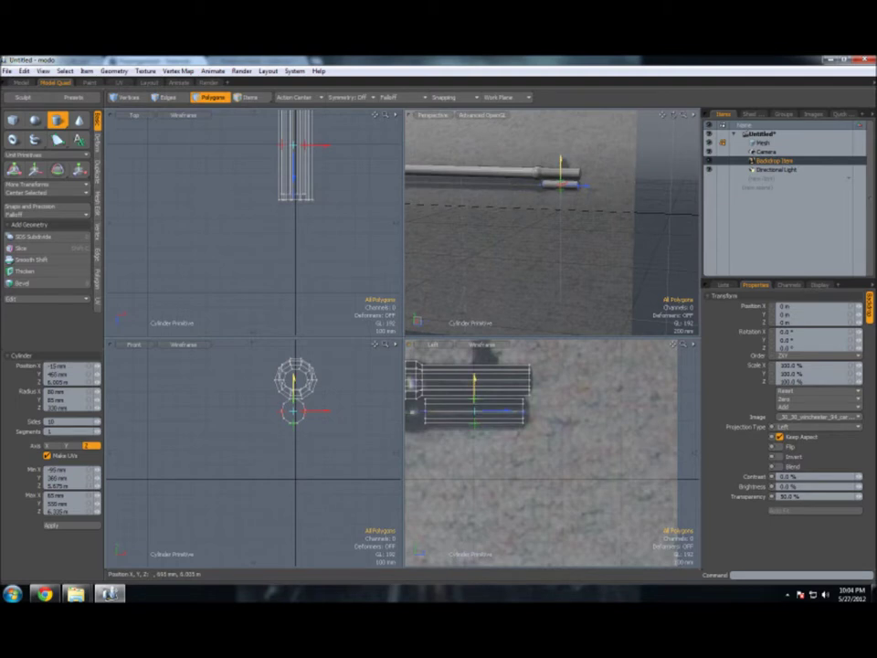
{"action": "key", "text": "space"}
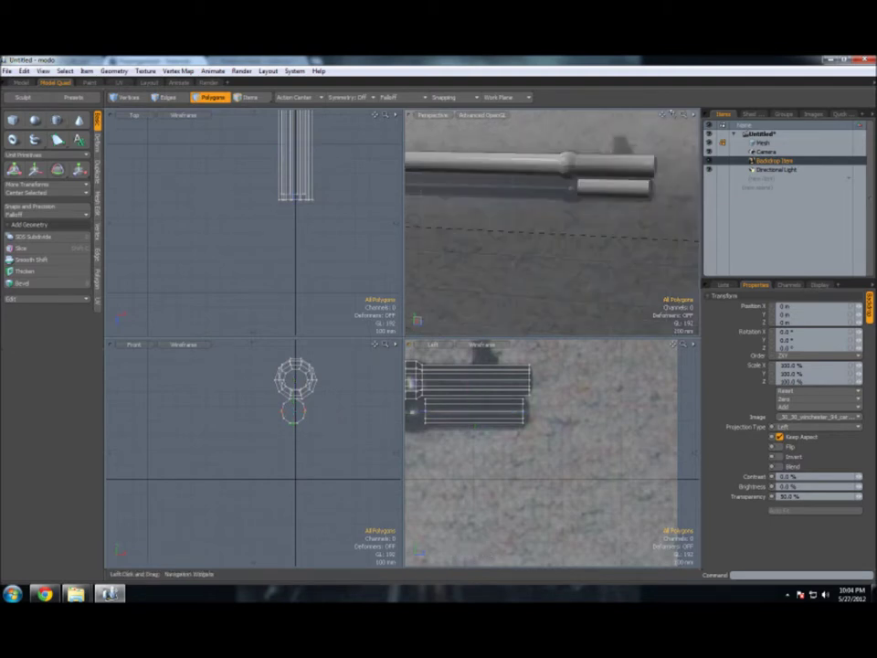
Step: Select the magazine tube's front end cap and begin bevelling it
{"action": "left_click_drag", "start_coordinate": [539, 219], "coordinate": [564, 180], "text": "alt"}
{"action": "left_click", "coordinate": [538, 187]}
{"action": "key", "text": "b"}
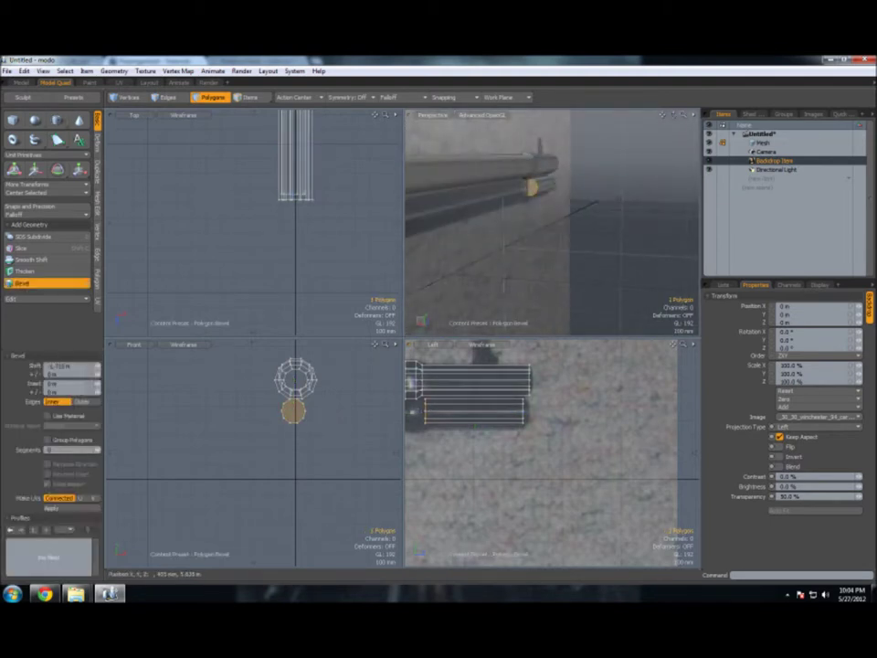
Step: Inset the magazine tube's end cap by -10 mm and extrude it back about 3.27 m
{"action": "left_click_drag", "start_coordinate": [277, 417], "coordinate": [270, 418]}
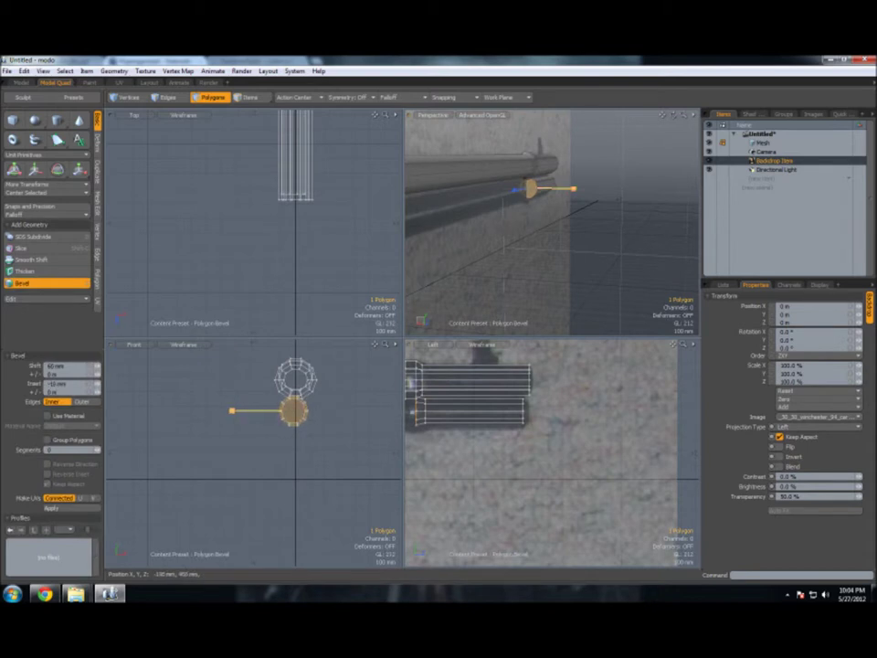
{"action": "mouse_move", "coordinate": [415, 402]}
{"action": "left_mouse_down"}
{"action": "mouse_move", "coordinate": [500, 371]}
{"action": "mouse_move", "coordinate": [459, 400]}
{"action": "left_mouse_up"}
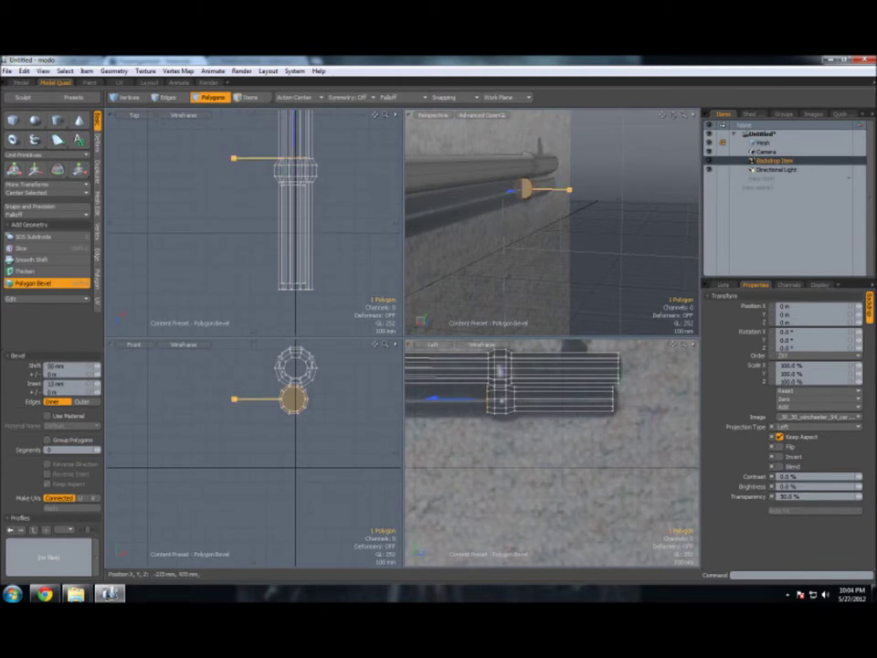
{"action": "left_click_drag", "start_coordinate": [567, 190], "coordinate": [498, 192]}
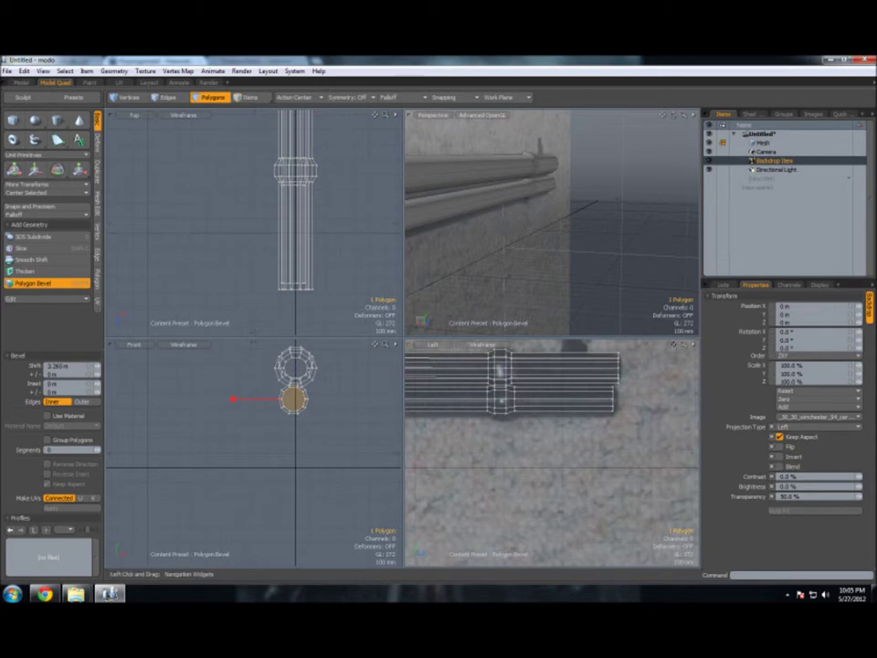
{"action": "left_click_drag", "start_coordinate": [683, 344], "coordinate": [694, 365]}
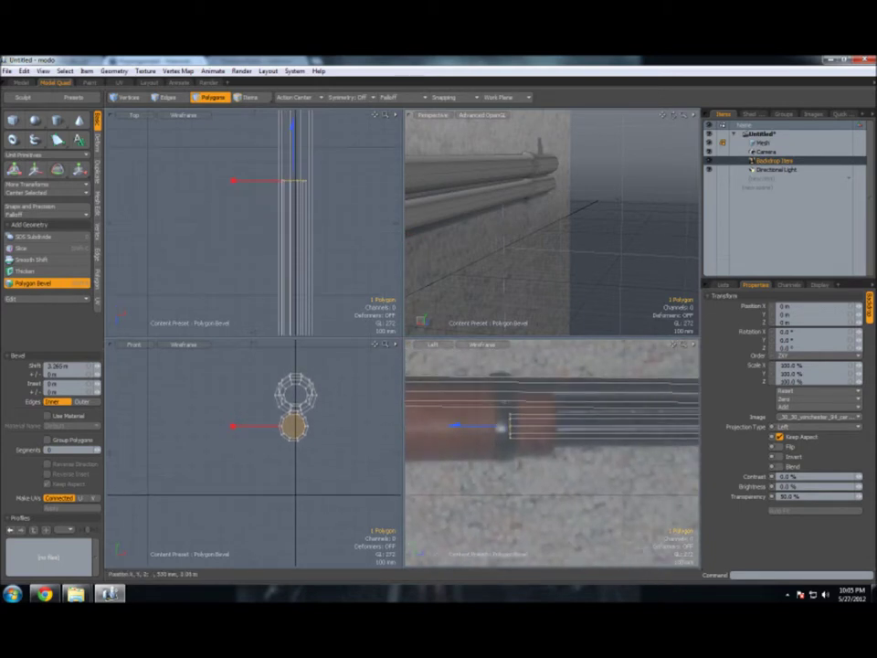
{"action": "key", "text": "w"}
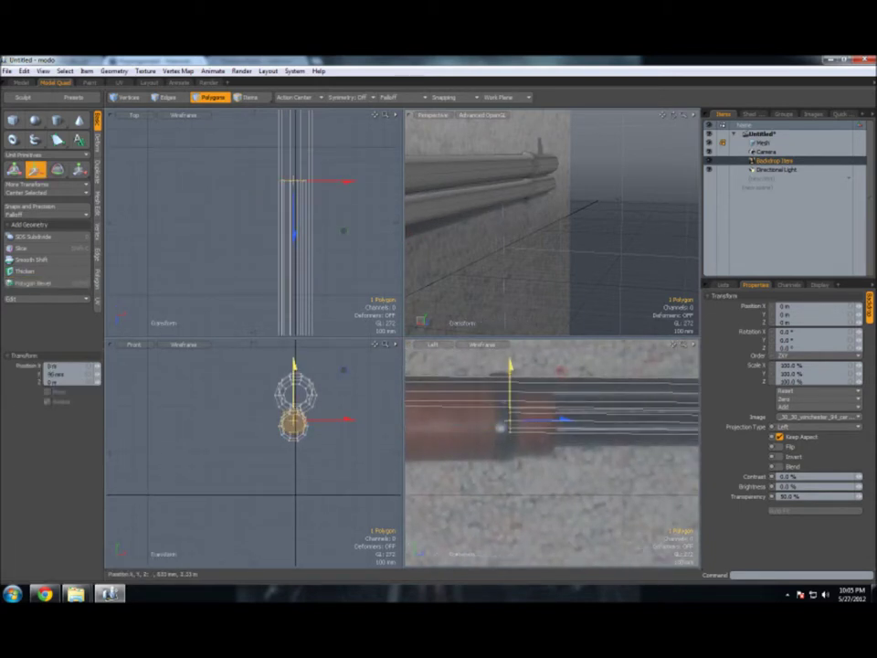
{"action": "key", "text": "space"}
{"action": "left_click", "coordinate": [501, 427]}
Step: In Vertices mode, select a ring of tube vertices and move it, undoing stray extra geometry
{"action": "scroll", "coordinate": [484, 426], "scroll_direction": "up", "scroll_amount": 5}
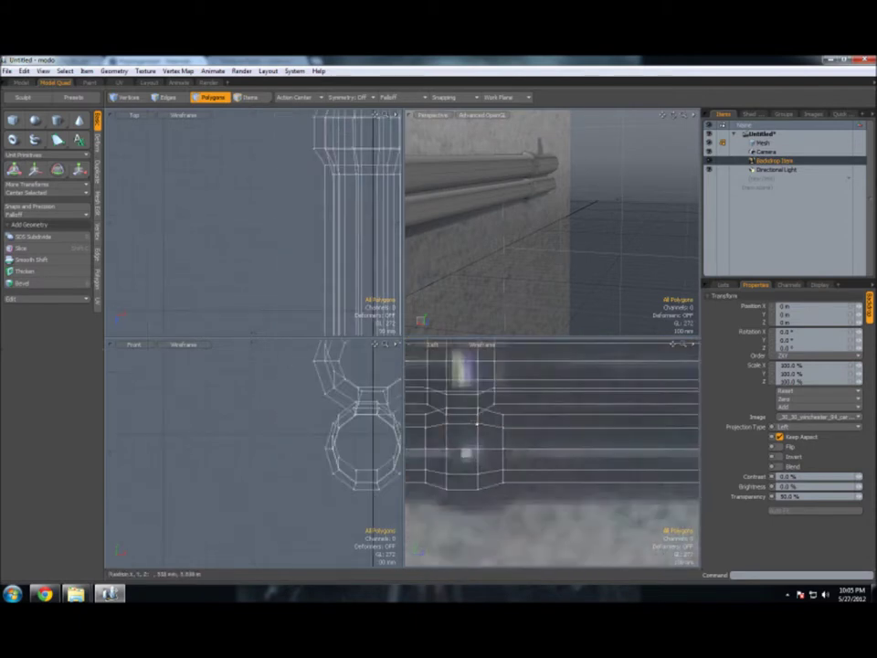
{"action": "left_click", "coordinate": [128, 96]}
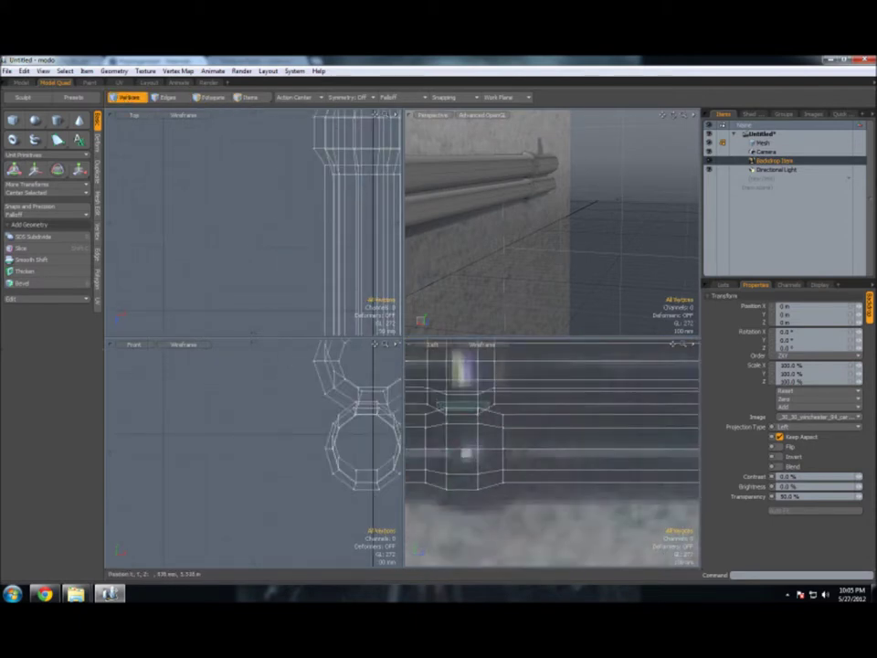
{"action": "left_click_drag", "start_coordinate": [419, 415], "coordinate": [512, 417]}
{"action": "key", "text": "shift+x"}
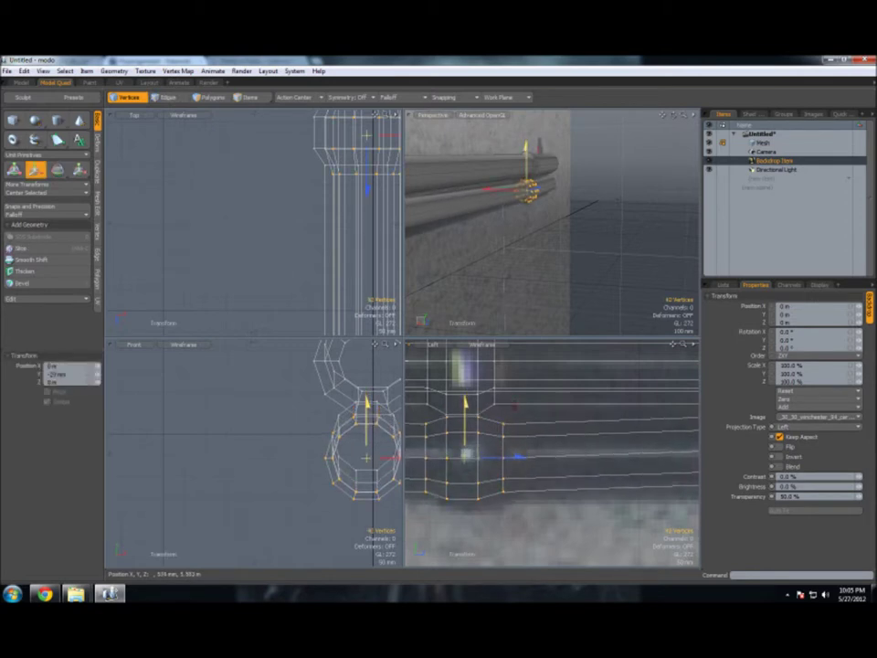
{"action": "key", "text": "space"}
{"action": "key", "text": "ctrl+z"}
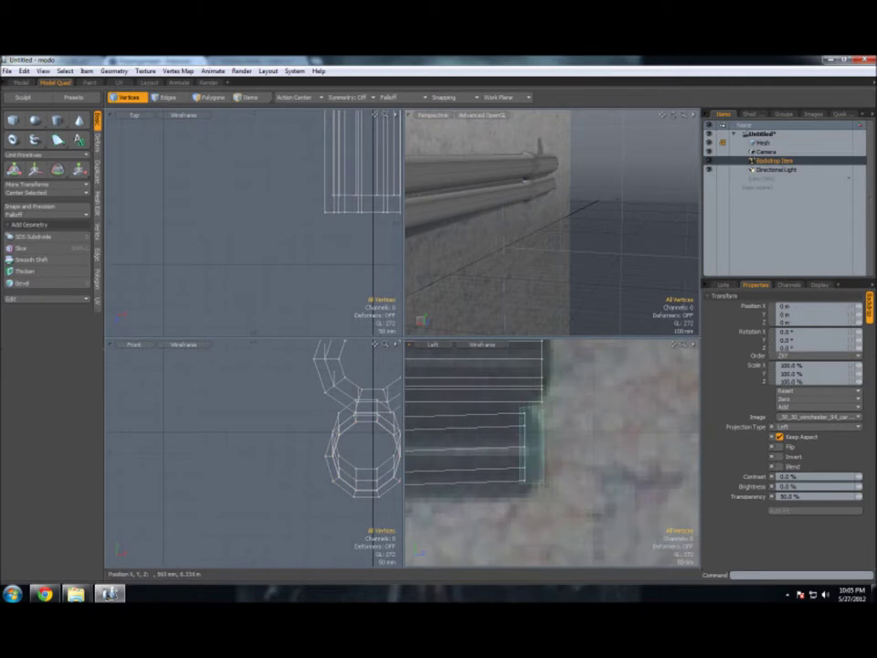
{"action": "key", "text": "w"}
{"action": "key", "text": "space"}
Step: Reposition the vertex ring again, then fit all views and orbit around the rifle
{"action": "key", "text": "a"}
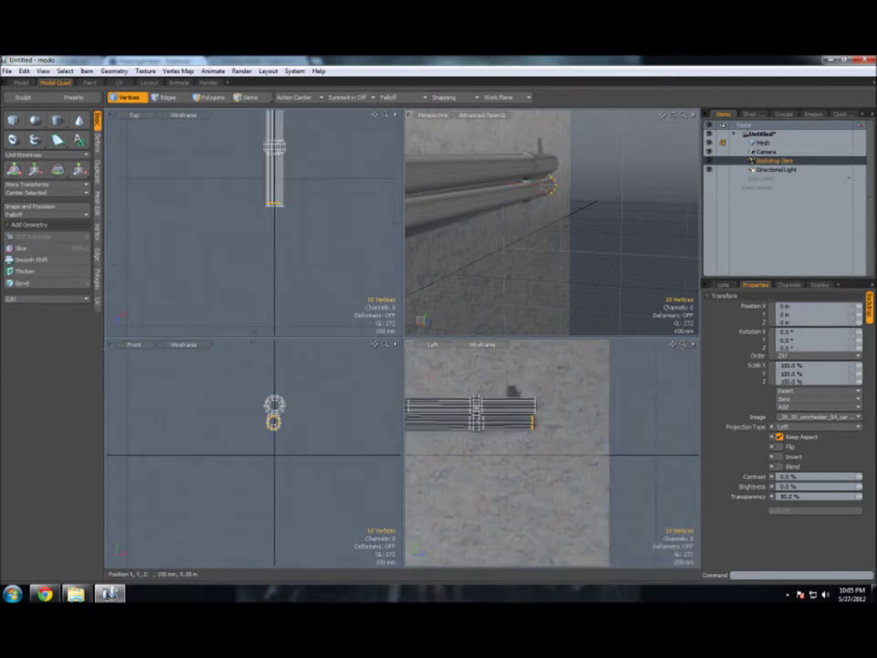
{"action": "key", "text": "Escape"}
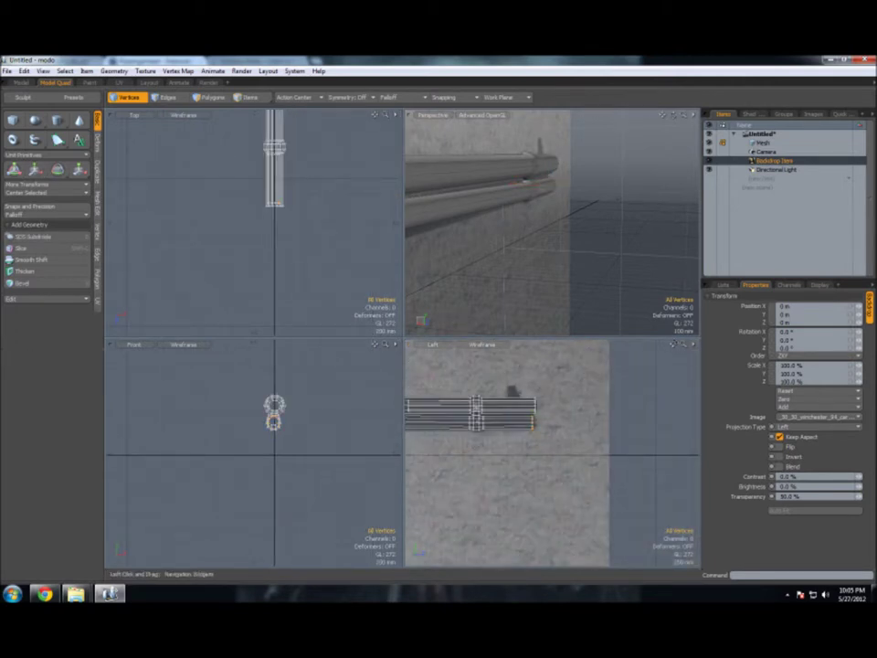
{"action": "key", "text": "ctrl+z"}
{"action": "key", "text": "w"}
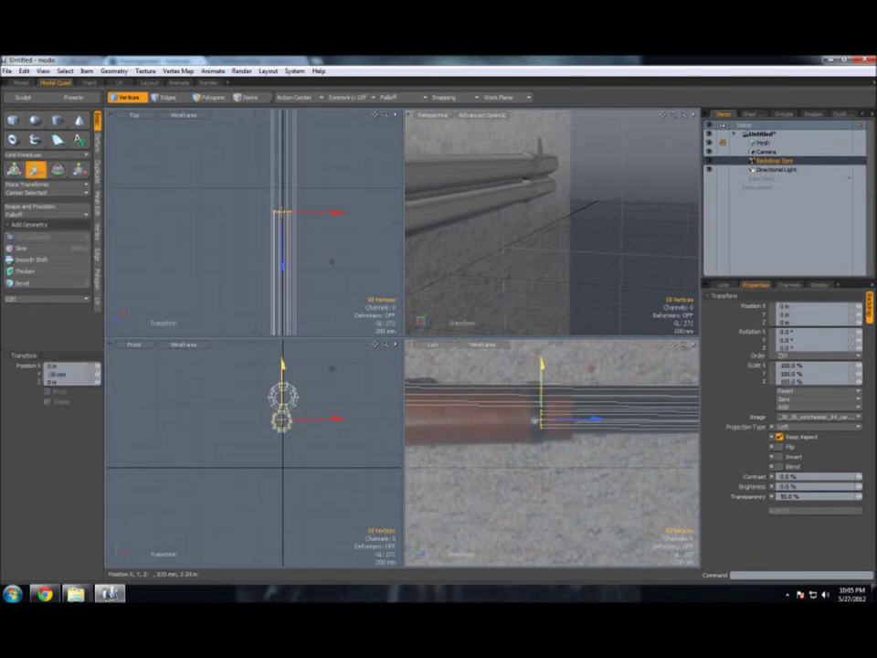
{"action": "key", "text": "space"}
{"action": "key", "text": "a"}
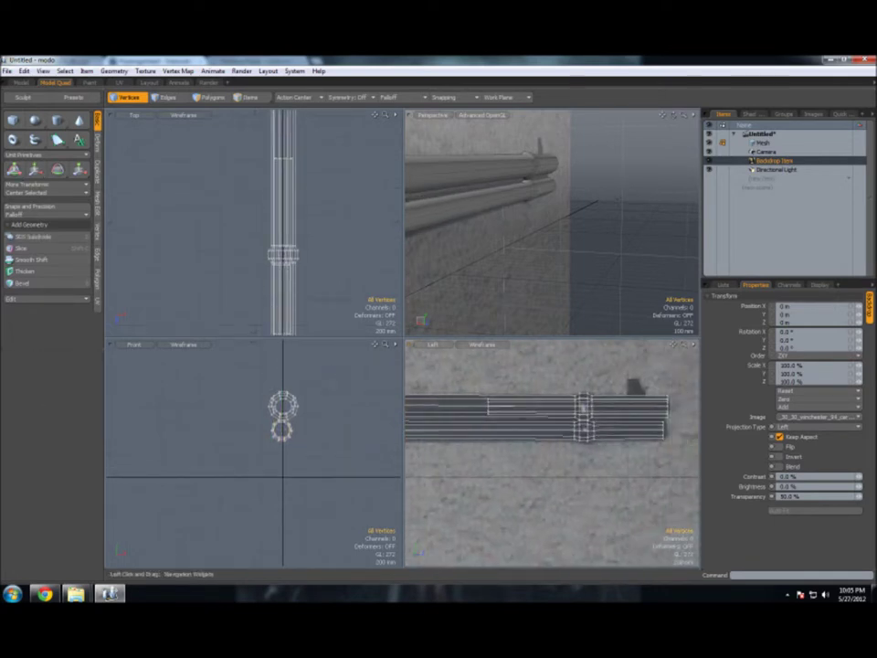
{"action": "left_click_drag", "start_coordinate": [673, 115], "coordinate": [589, 134]}
Step: Switch to Items mode, deselect the backdrop, and frame the rifle stock in the views
{"action": "key", "text": "5"}
{"action": "key", "text": "w"}
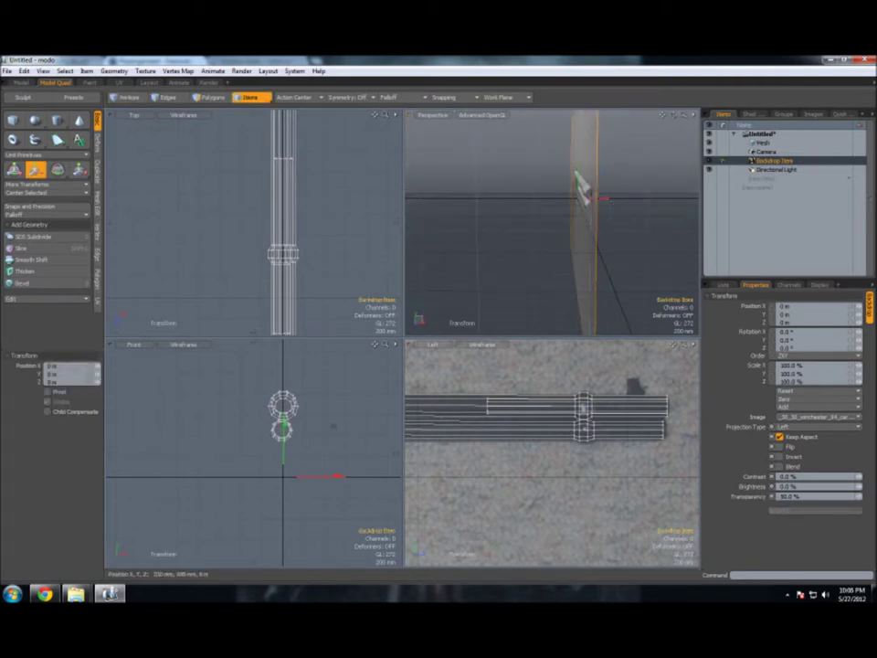
{"action": "key", "text": "space"}
{"action": "left_click_drag", "start_coordinate": [636, 137], "coordinate": [681, 117], "text": "alt"}
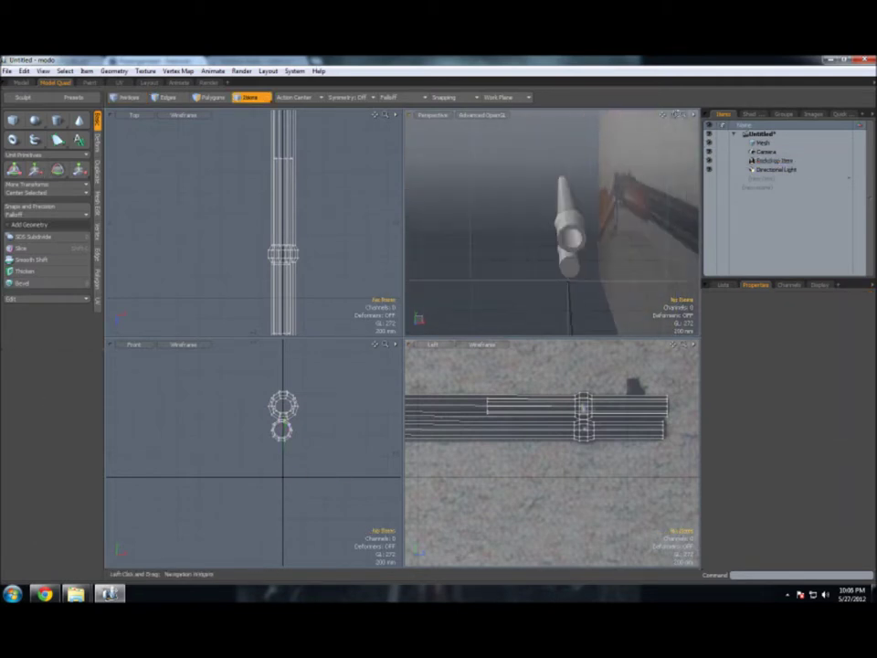
{"action": "left_click_drag", "start_coordinate": [548, 219], "coordinate": [457, 190], "text": "alt"}
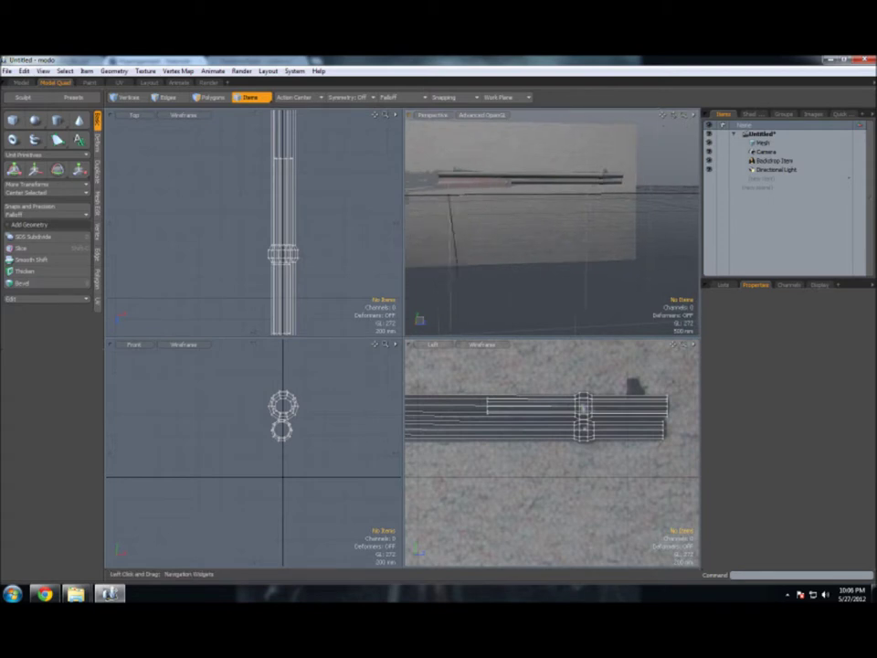
{"action": "left_click_drag", "start_coordinate": [548, 219], "coordinate": [511, 210], "text": "alt"}
{"action": "left_click_drag", "start_coordinate": [683, 345], "coordinate": [501, 436]}
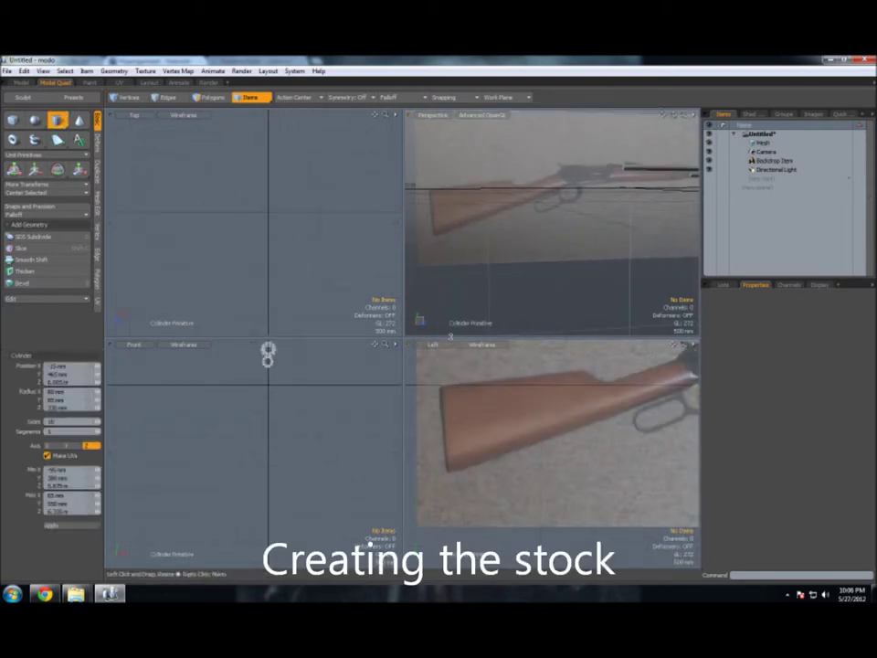
Step: Draw an oval cylinder over the stock's butt end, sized in the Front and Left views
{"action": "left_click_drag", "start_coordinate": [268, 361], "coordinate": [266, 429]}
{"action": "left_click_drag", "start_coordinate": [514, 201], "coordinate": [436, 198]}
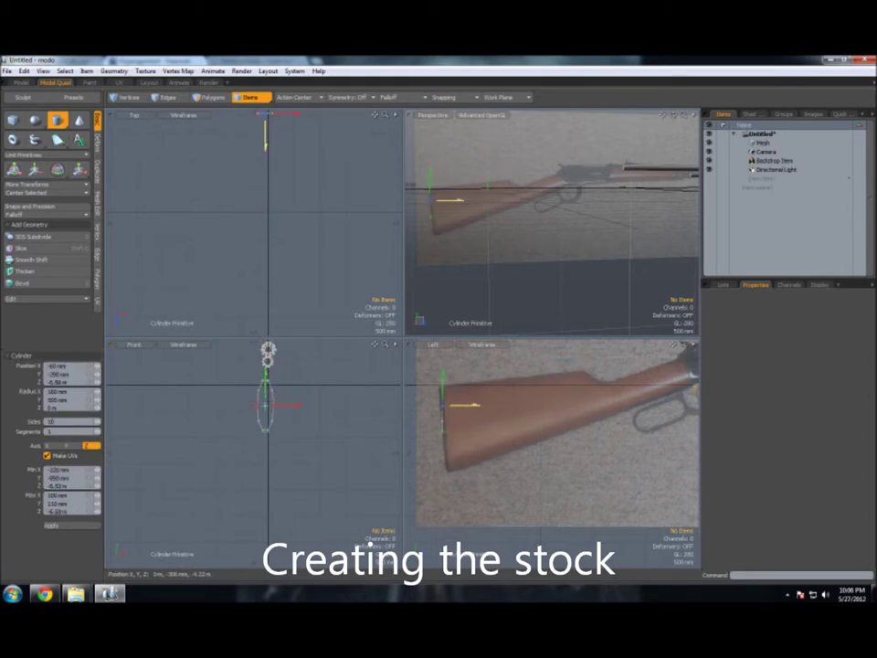
{"action": "left_click_drag", "start_coordinate": [265, 404], "coordinate": [266, 427]}
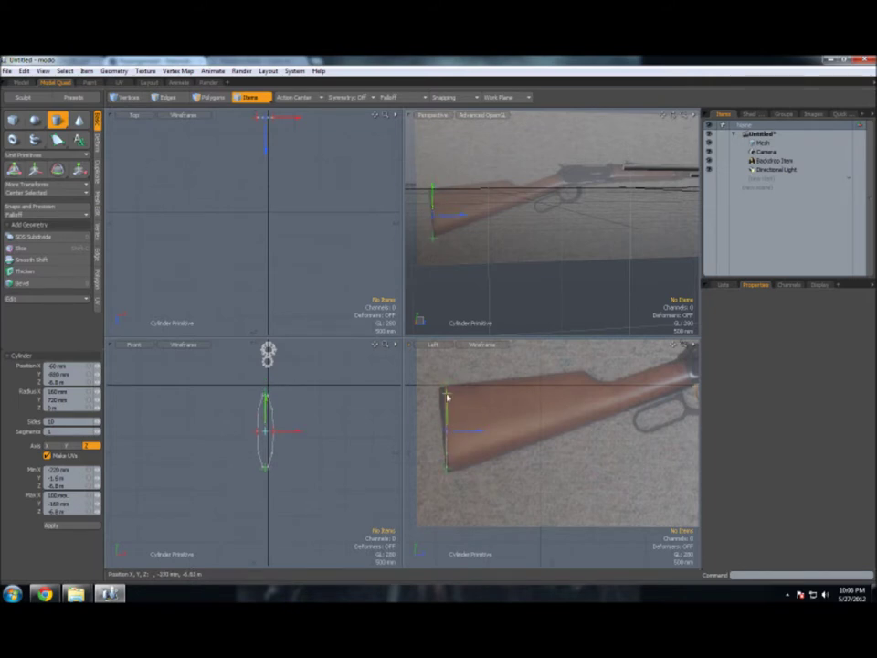
{"action": "left_click_drag", "start_coordinate": [447, 399], "coordinate": [487, 402]}
{"action": "left_click_drag", "start_coordinate": [259, 436], "coordinate": [253, 436]}
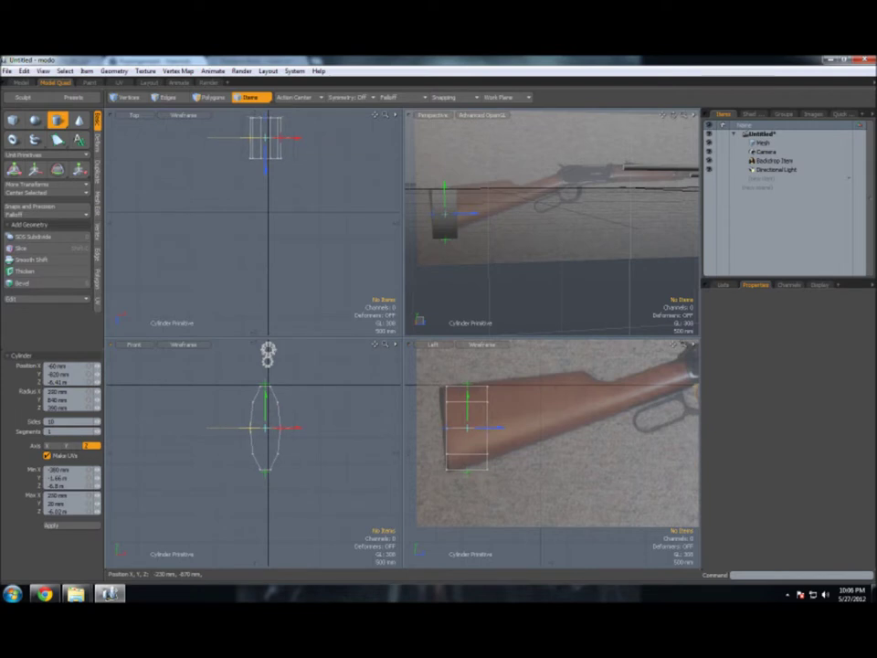
{"action": "key", "text": "space"}
{"action": "middle_click_drag", "start_coordinate": [565, 156], "coordinate": [436, 194]}
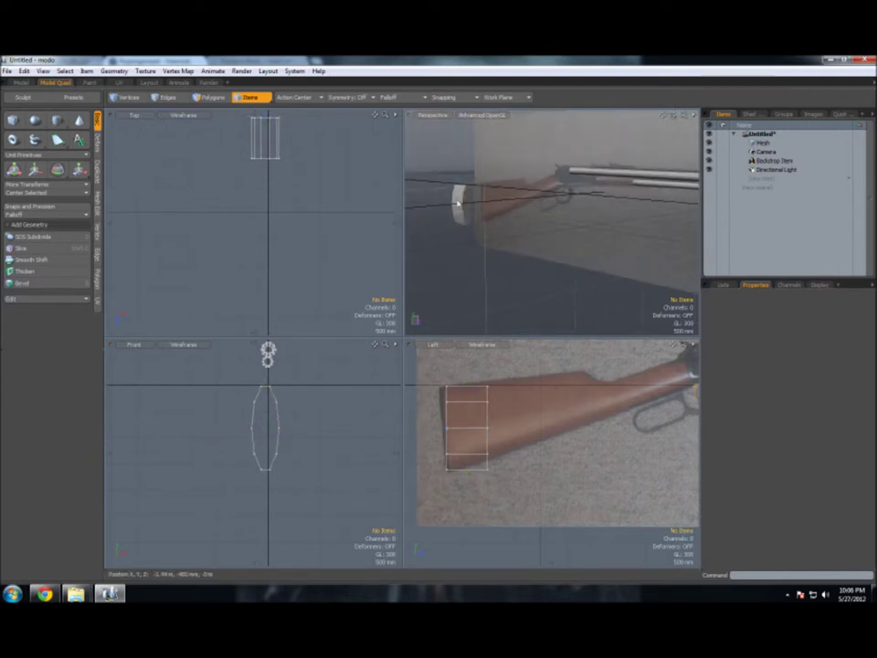
Step: Select the stock cylinder's end face and tilt it about -6° on X
{"action": "key", "text": "3"}
{"action": "left_click", "coordinate": [463, 201]}
{"action": "key", "text": "r"}
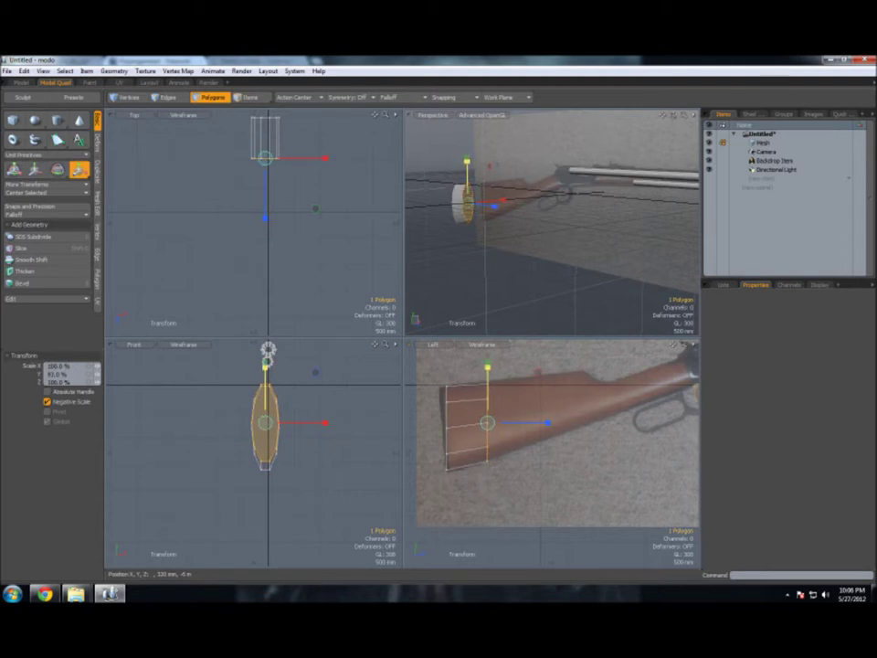
{"action": "key", "text": "space"}
{"action": "middle_click_drag", "start_coordinate": [511, 228], "coordinate": [438, 229]}
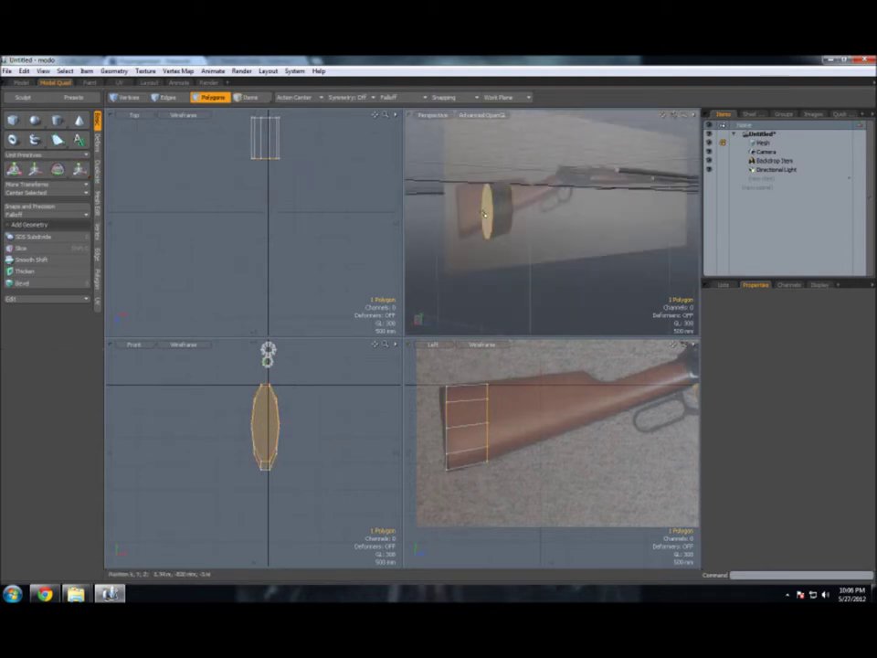
{"action": "key", "text": "e"}
{"action": "left_click_drag", "start_coordinate": [501, 153], "coordinate": [508, 156]}
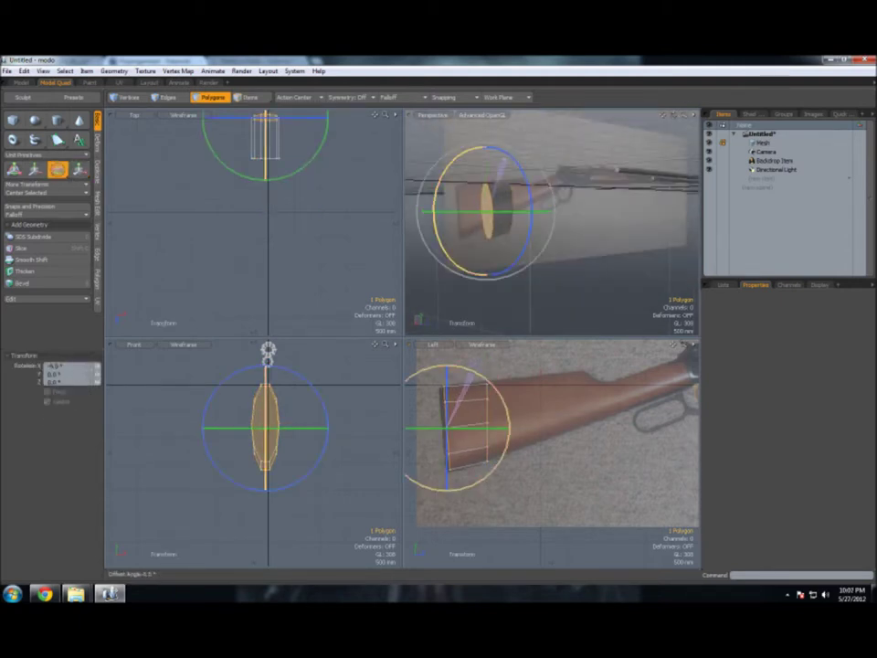
{"action": "key", "text": "space"}
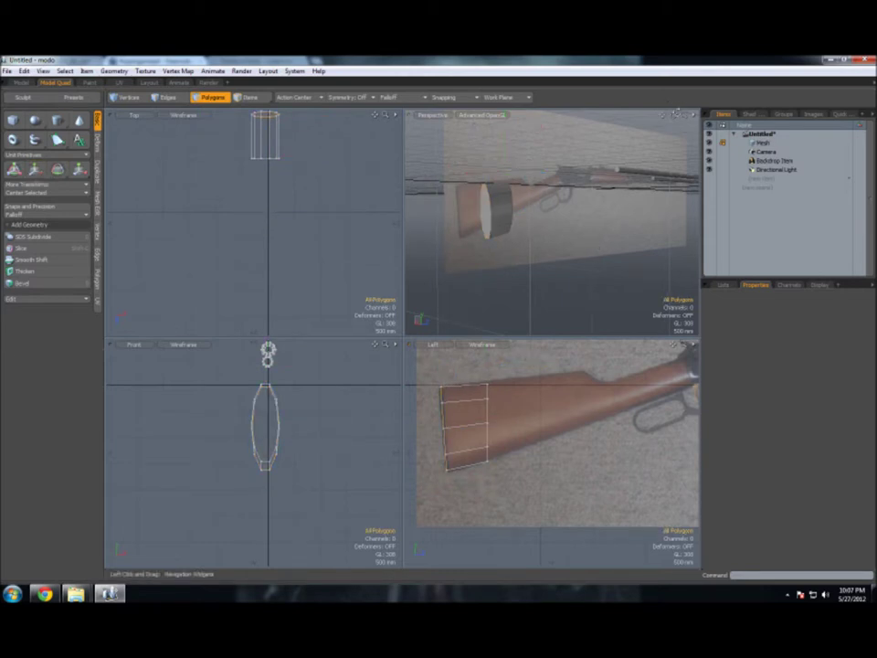
{"action": "middle_click_drag", "start_coordinate": [598, 247], "coordinate": [542, 370]}
Step: Extrude the end face forward twice, moving and scaling each segment along the stock
{"action": "key", "text": "r"}
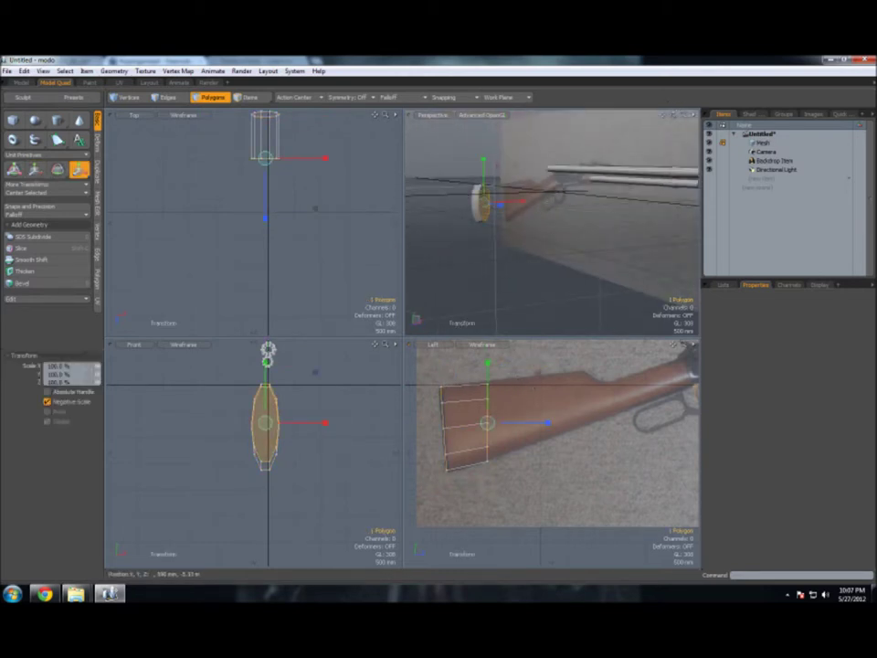
{"action": "key", "text": "e"}
{"action": "key", "text": "w"}
{"action": "key", "text": "space"}
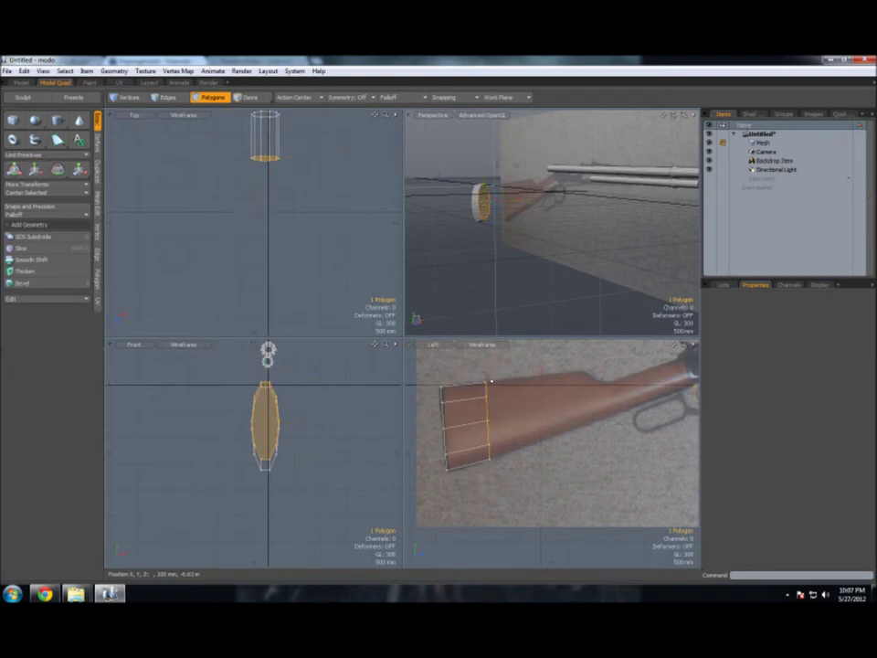
{"action": "key", "text": "b"}
{"action": "left_click_drag", "start_coordinate": [517, 390], "coordinate": [315, 261]}
{"action": "key", "text": "r"}
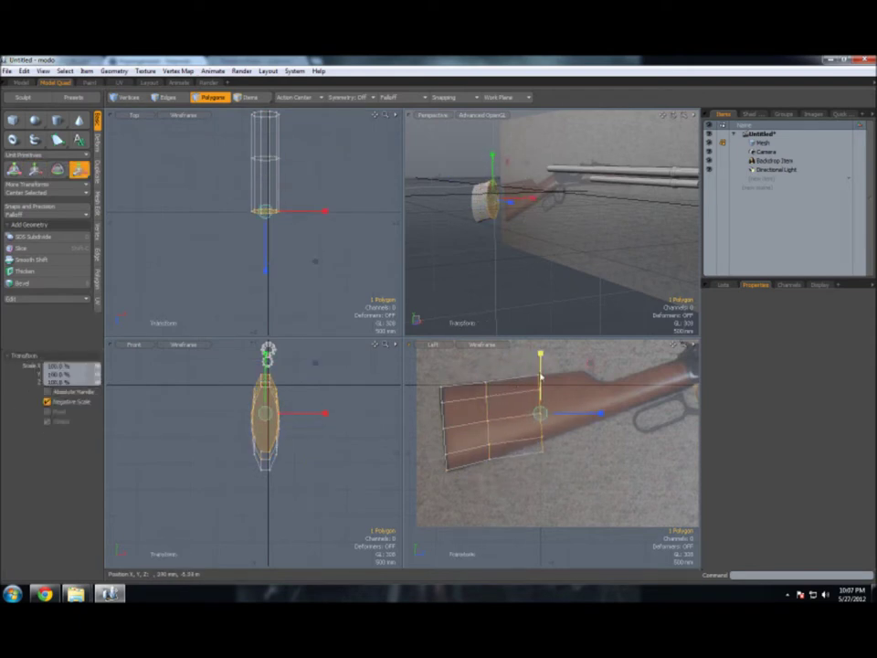
{"action": "key", "text": "w"}
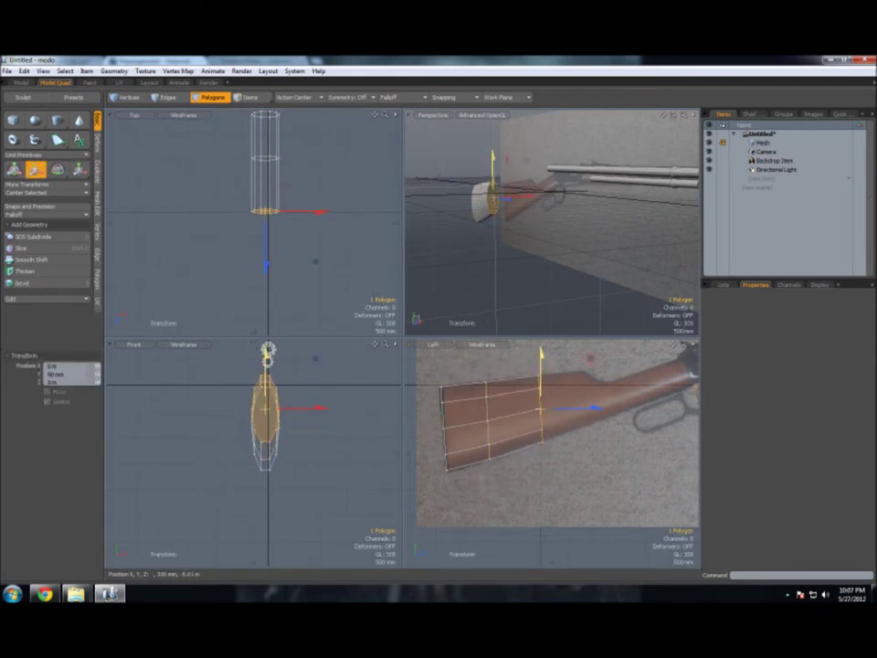
{"action": "key", "text": "b"}
{"action": "left_click_drag", "start_coordinate": [200, 160], "coordinate": [199, 194]}
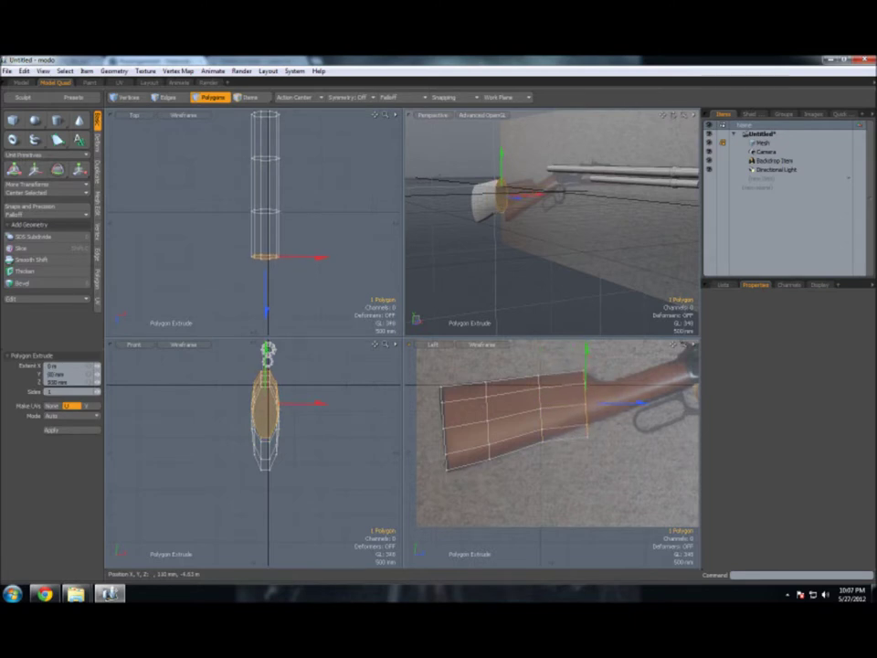
Step: Lower the stock's end face and extrude another segment toward the grip
{"action": "key", "text": "r"}
{"action": "key", "text": "w"}
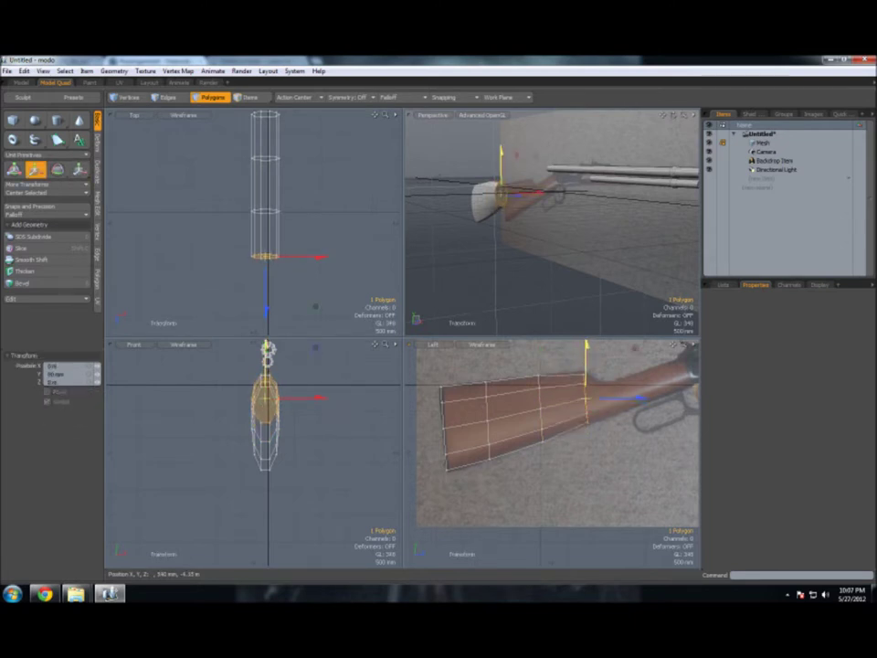
{"action": "left_click_drag", "start_coordinate": [586, 347], "coordinate": [584, 337]}
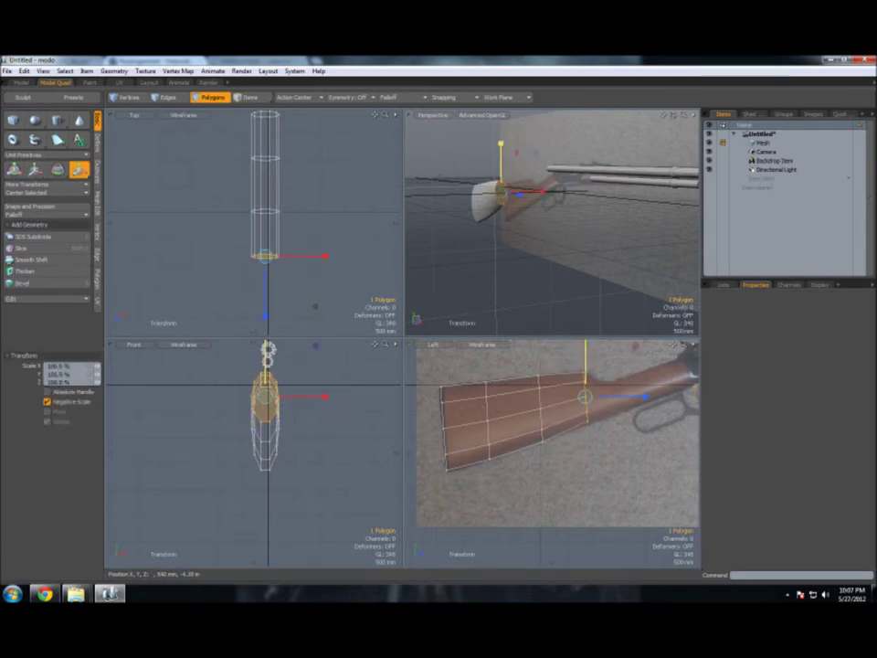
{"action": "key", "text": "shift+x"}
{"action": "left_click_drag", "start_coordinate": [585, 337], "coordinate": [600, 346]}
Step: Extrude the end face once more, stretching it up to the receiver
{"action": "key", "text": "r"}
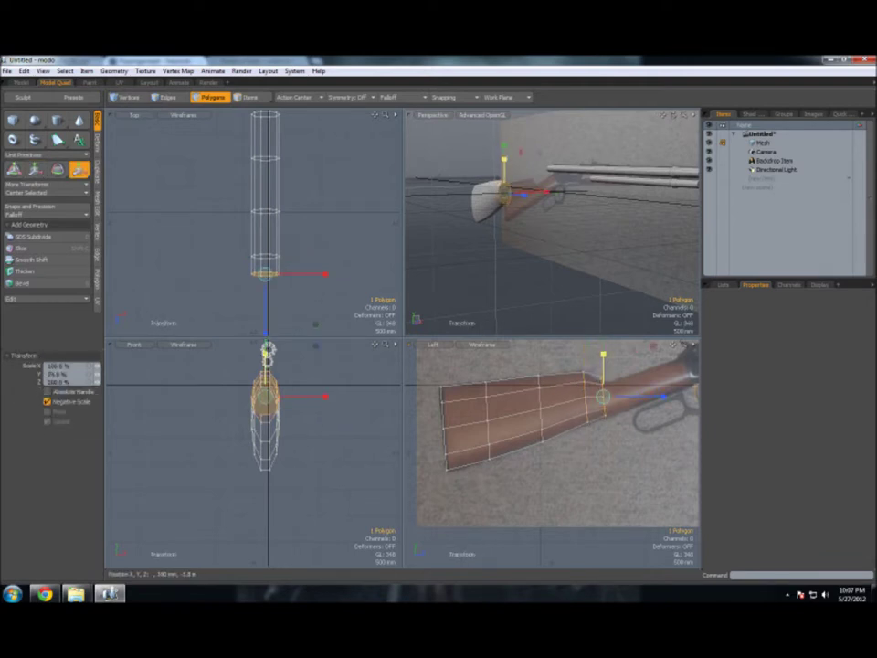
{"action": "key", "text": "w"}
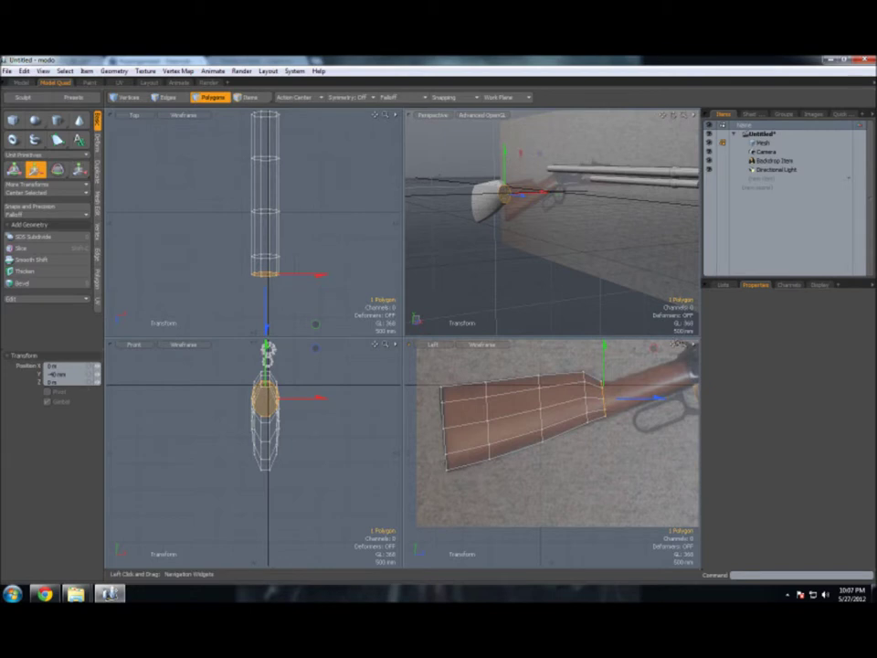
{"action": "key", "text": "shift+x"}
{"action": "left_click_drag", "start_coordinate": [274, 137], "coordinate": [274, 210]}
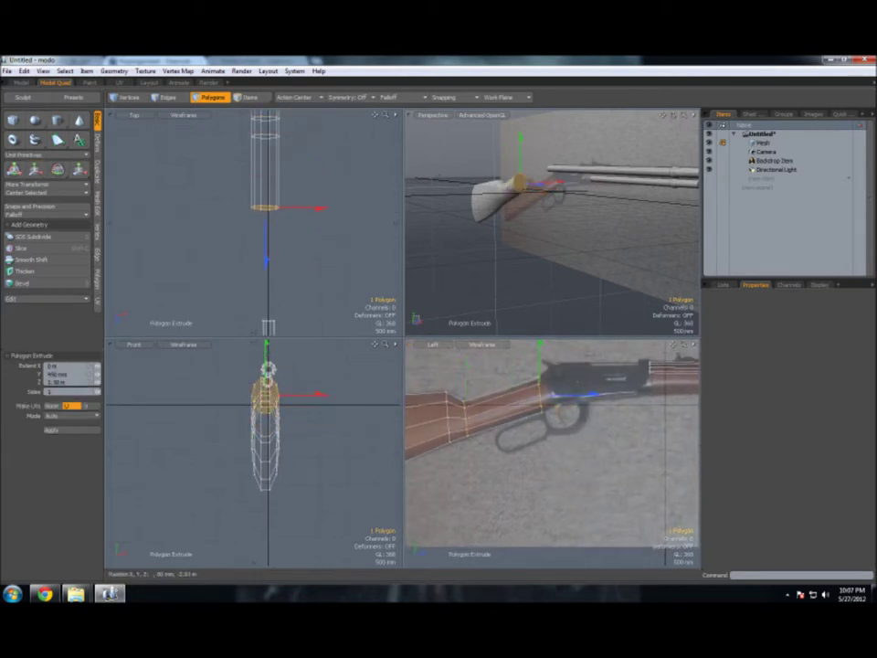
Step: Scale the stock's end face narrower at the wrist
{"action": "key", "text": "r"}
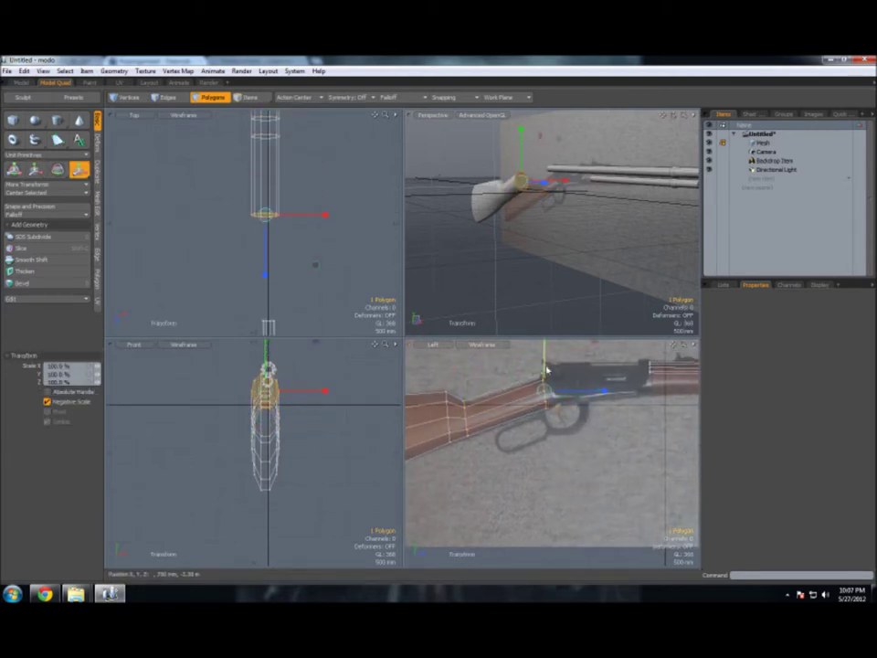
{"action": "key", "text": "e"}
{"action": "key", "text": "r"}
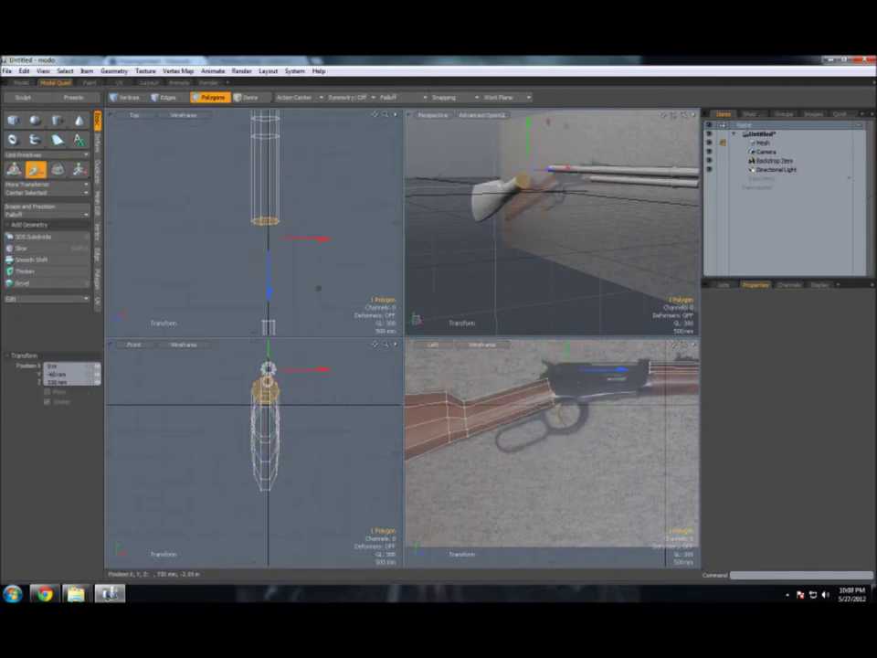
{"action": "key", "text": "space"}
{"action": "key", "text": "r"}
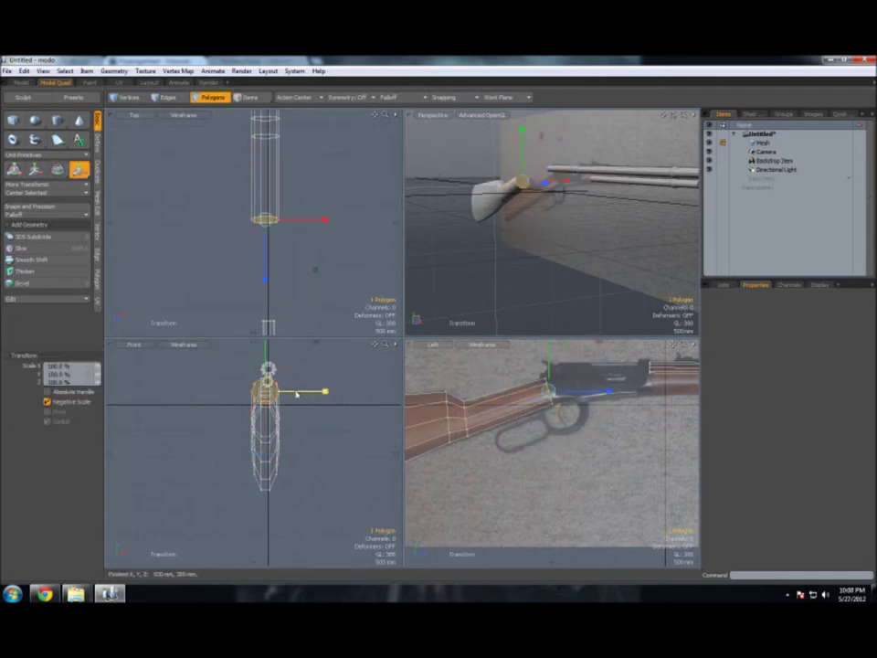
{"action": "left_click_drag", "start_coordinate": [322, 219], "coordinate": [304, 219]}
{"action": "key", "text": "space"}
Step: In Vertices mode, select the vertices around the stock's wrist for scaling
{"action": "left_click", "coordinate": [274, 365]}
{"action": "key", "text": "r"}
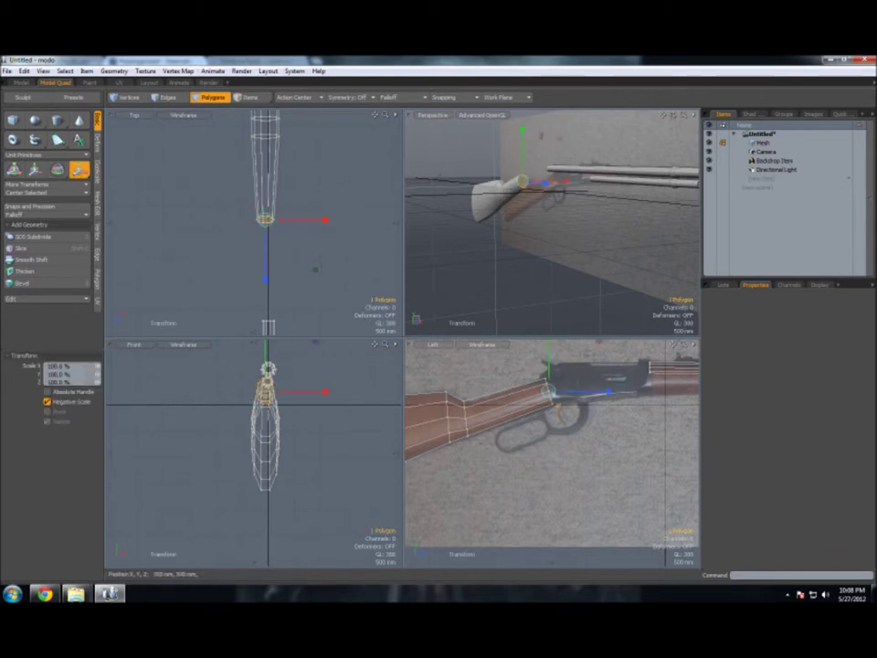
{"action": "key", "text": "space"}
{"action": "left_click", "coordinate": [129, 97]}
{"action": "left_click_drag", "start_coordinate": [448, 384], "coordinate": [480, 434]}
{"action": "key", "text": "r"}
{"action": "key", "text": "space"}
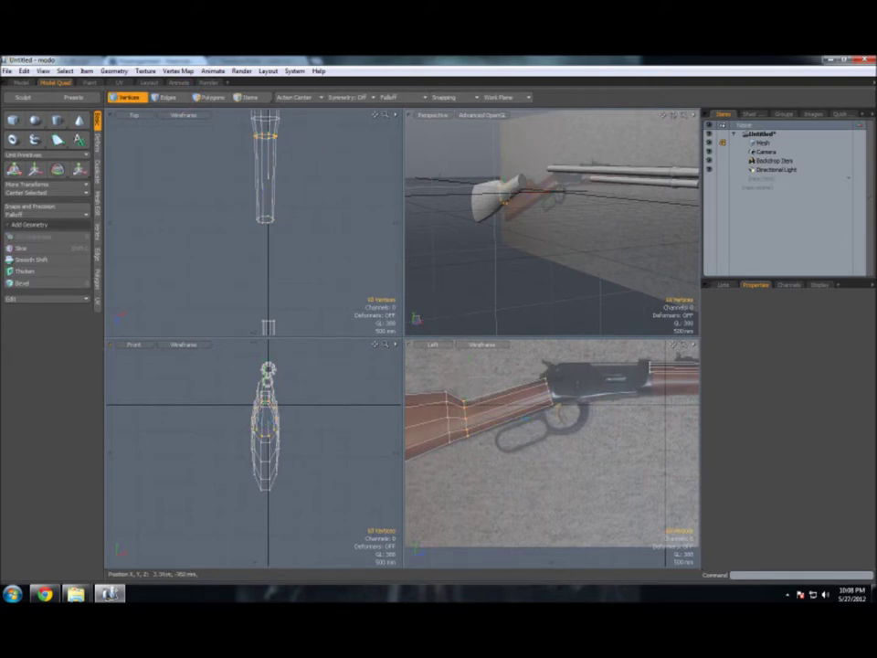
Step: Clear the vertex selection and reframe the views on the stock
{"action": "key", "text": "r"}
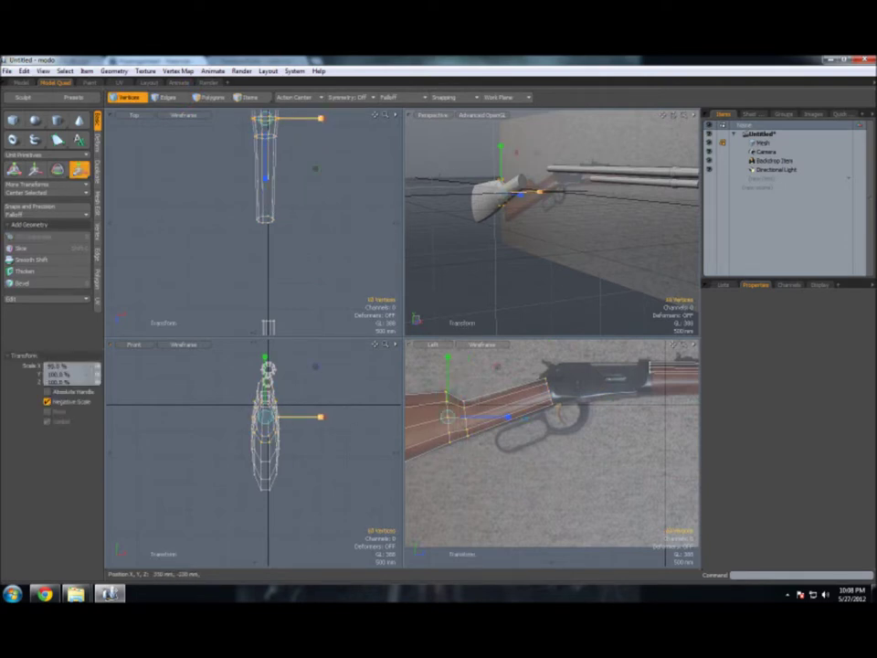
{"action": "key", "text": "space"}
{"action": "mouse_move", "coordinate": [548, 228]}
{"action": "left_mouse_down", "text": "alt"}
{"action": "mouse_move", "coordinate": [575, 219]}
{"action": "mouse_move", "coordinate": [637, 149]}
{"action": "left_mouse_up", "text": "alt"}
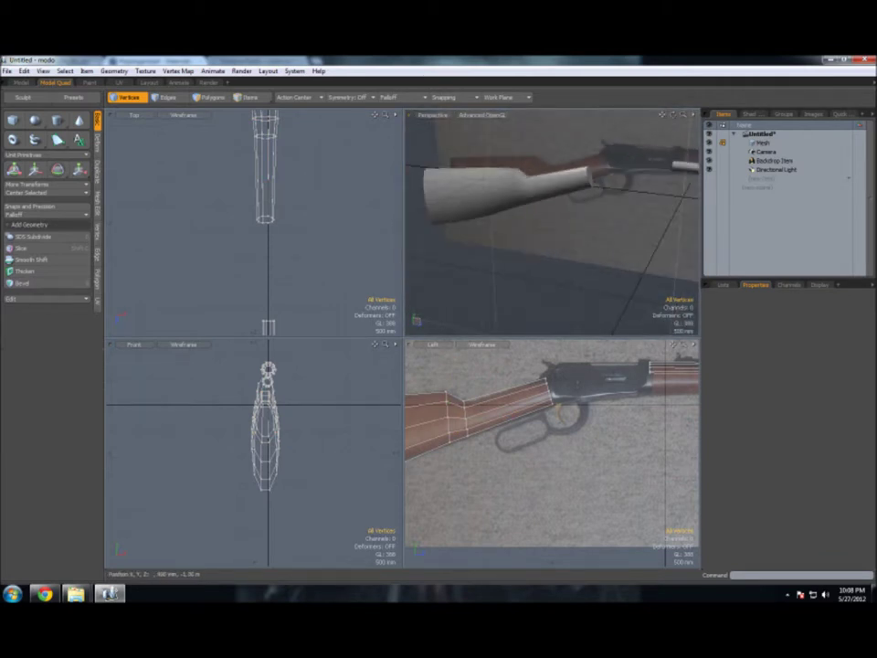
{"action": "left_click_drag", "start_coordinate": [675, 344], "coordinate": [680, 352]}
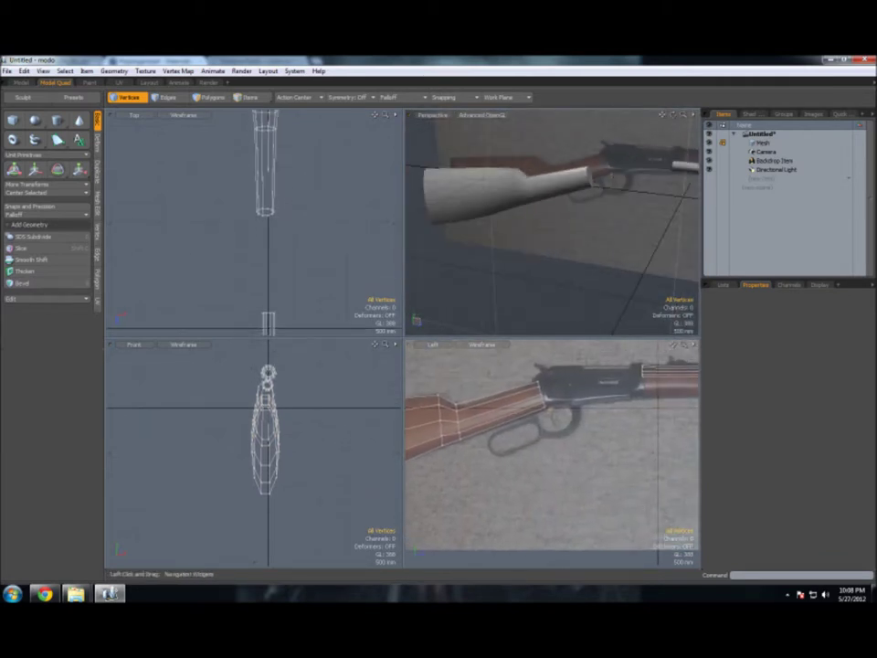
Step: Select the stock's end face and rescale its ring of vertices
{"action": "key", "text": "3"}
{"action": "left_click", "coordinate": [591, 178]}
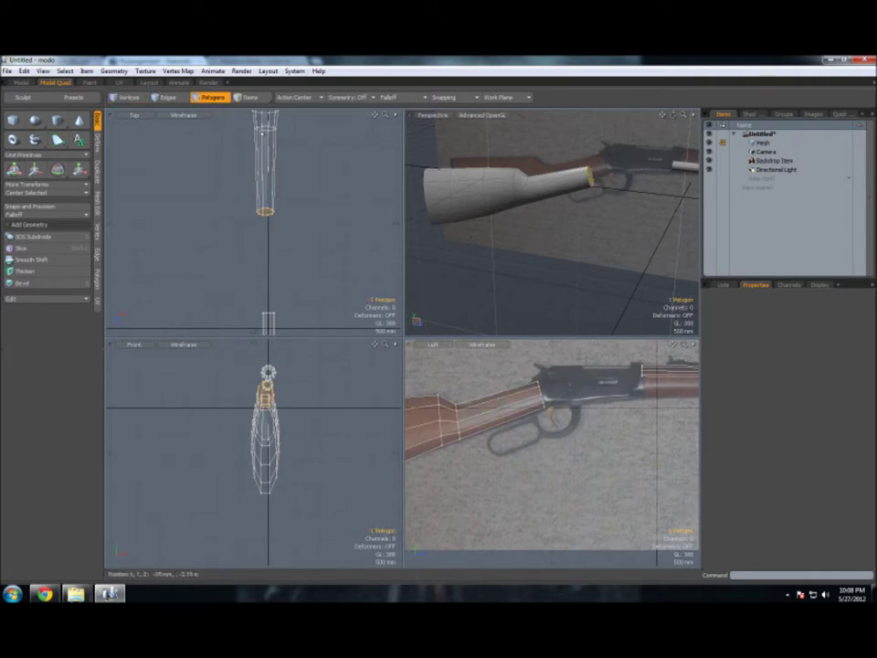
{"action": "key", "text": "1"}
{"action": "right_click_drag", "start_coordinate": [548, 365], "coordinate": [457, 475]}
{"action": "key", "text": "y"}
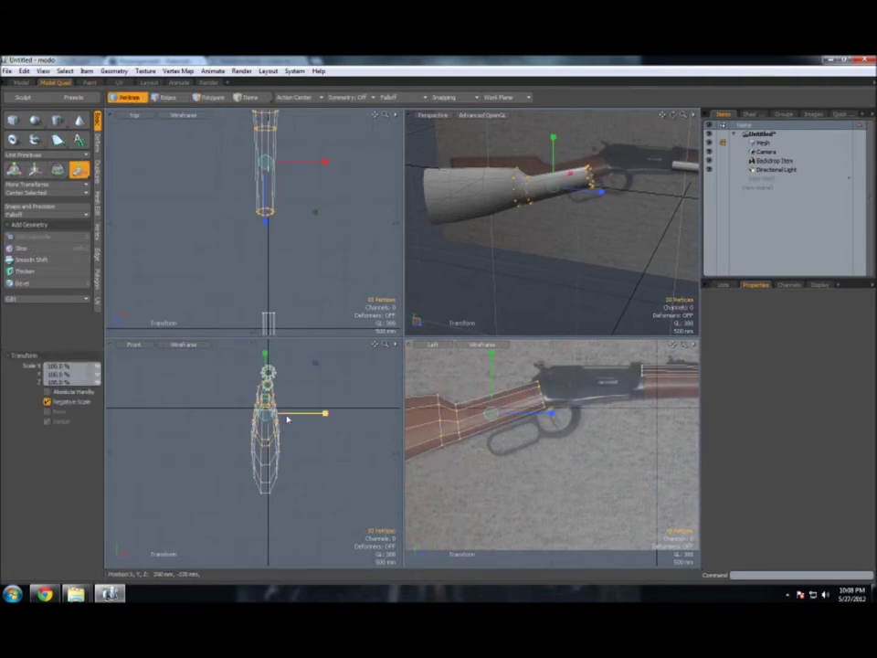
{"action": "key", "text": "space"}
Step: Select the stock's rear vertices and transform them, then deselect
{"action": "scroll", "coordinate": [552, 452], "scroll_direction": "up", "scroll_amount": 3}
{"action": "right_click_drag", "start_coordinate": [426, 372], "coordinate": [567, 518]}
{"action": "key", "text": "y"}
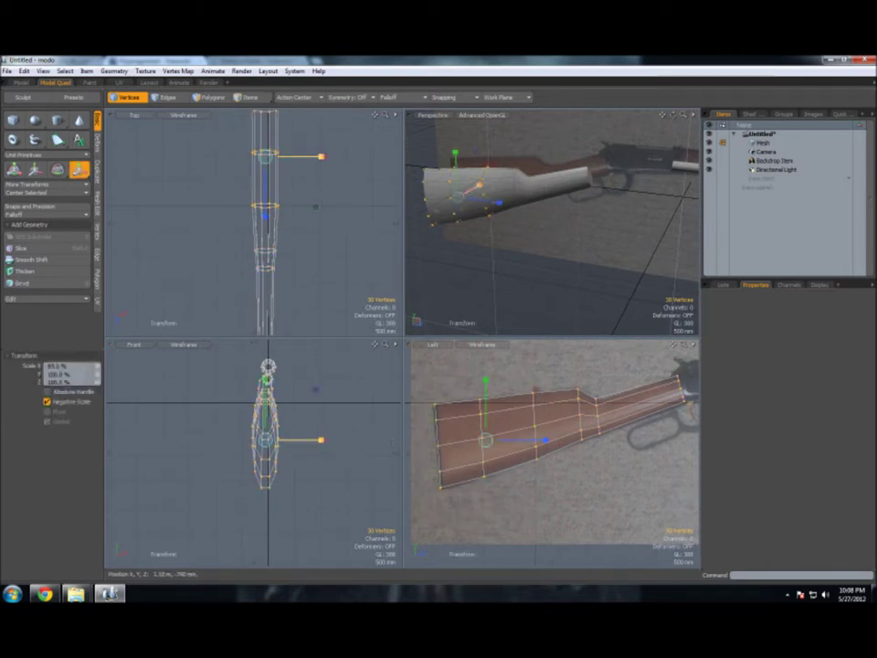
{"action": "key", "text": "space"}
{"action": "left_click", "coordinate": [601, 363]}
Step: Pan and zoom the viewports onto the receiver area
{"action": "left_click_drag", "start_coordinate": [662, 115], "coordinate": [585, 128]}
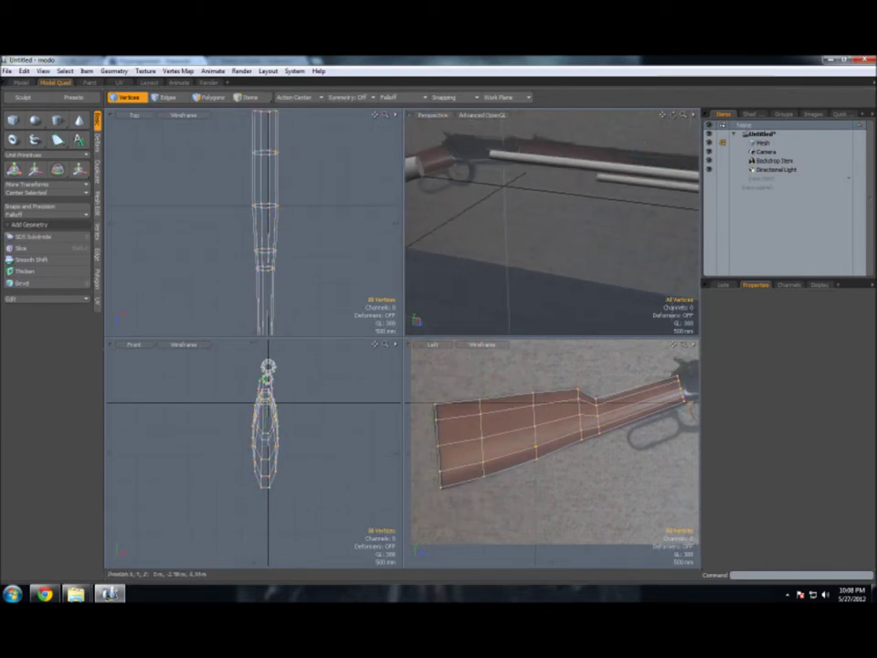
{"action": "left_click_drag", "start_coordinate": [673, 345], "coordinate": [548, 365]}
{"action": "scroll", "coordinate": [551, 453], "scroll_direction": "up", "scroll_amount": 2}
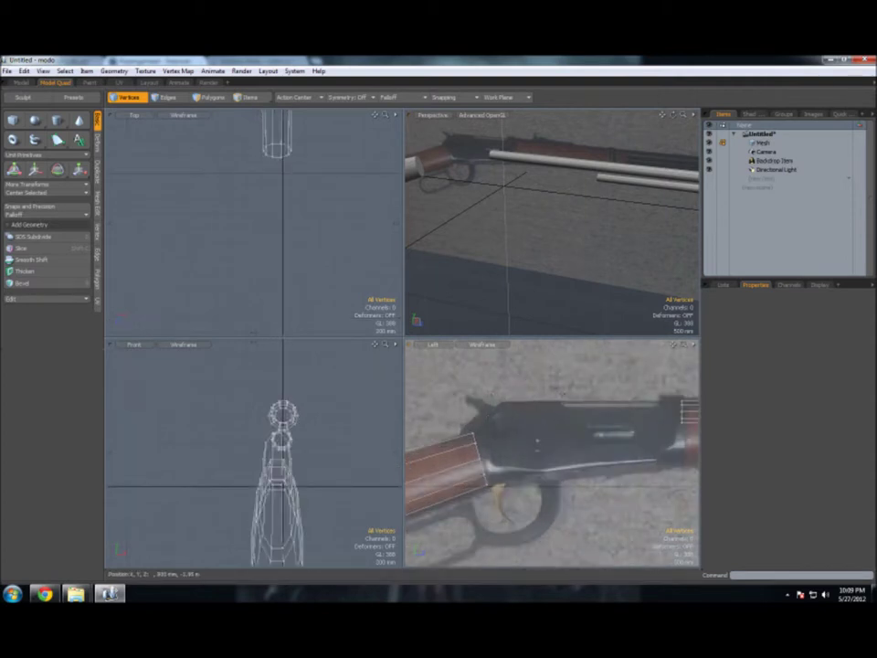
{"action": "left_click", "coordinate": [13, 120]}
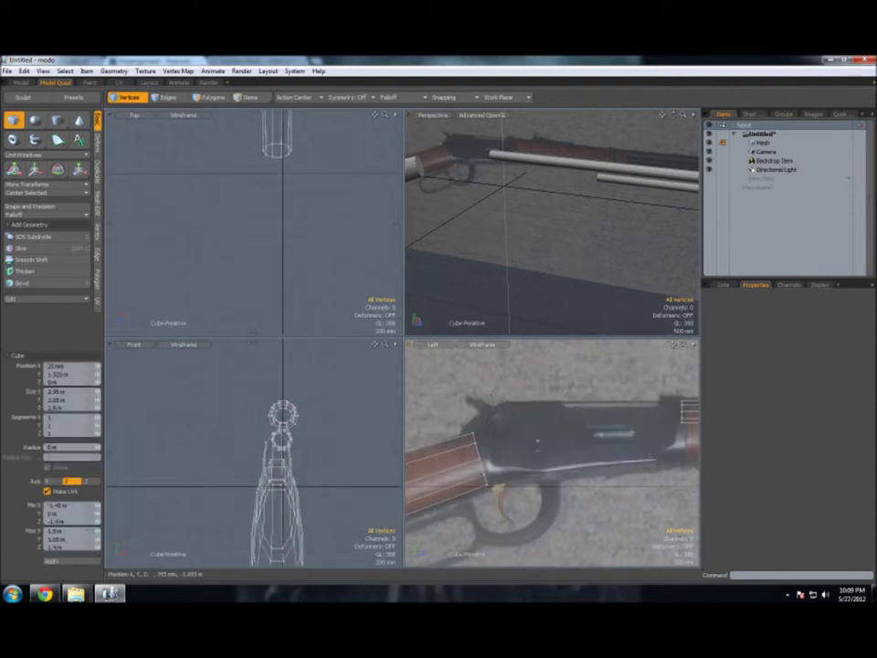
Step: Draw a box over the receiver in the Left view and give it width across the rifle
{"action": "left_click_drag", "start_coordinate": [498, 403], "coordinate": [646, 464]}
{"action": "left_click_drag", "start_coordinate": [573, 433], "coordinate": [574, 439]}
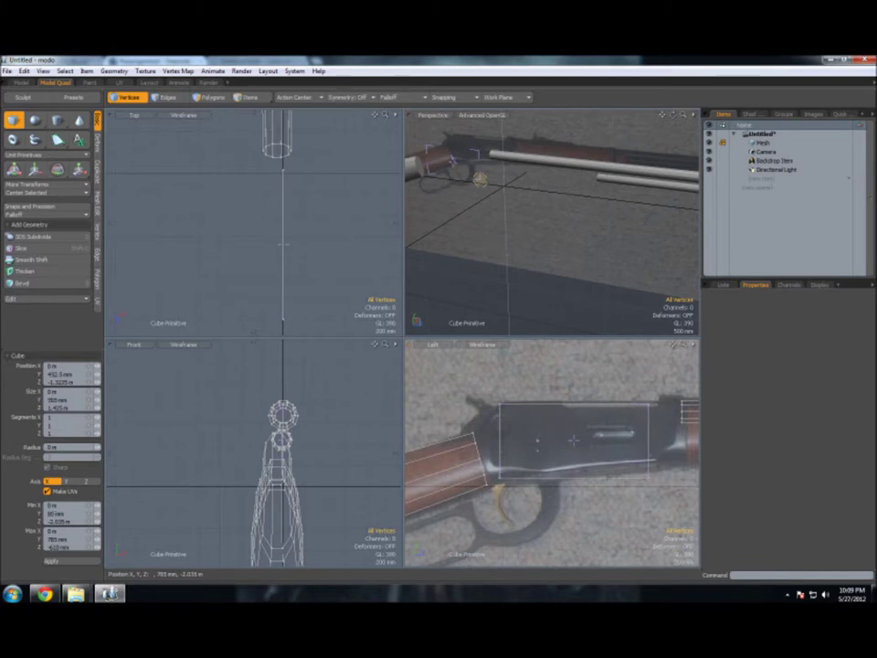
{"action": "key", "text": "w"}
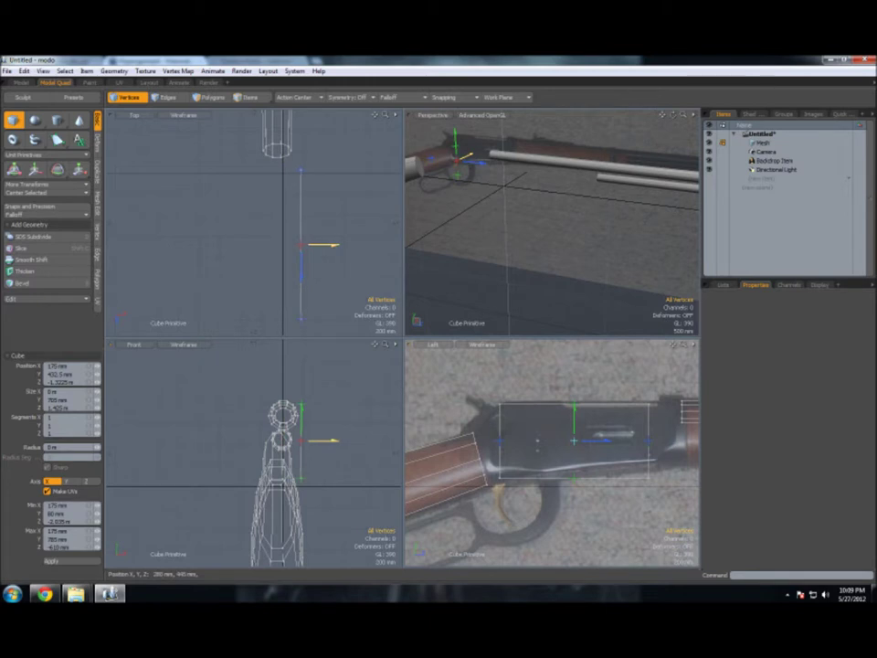
{"action": "left_click_drag", "start_coordinate": [283, 245], "coordinate": [264, 245]}
{"action": "key", "text": "space"}
Step: Orbit around the new receiver box and select its side face
{"action": "key", "text": "3"}
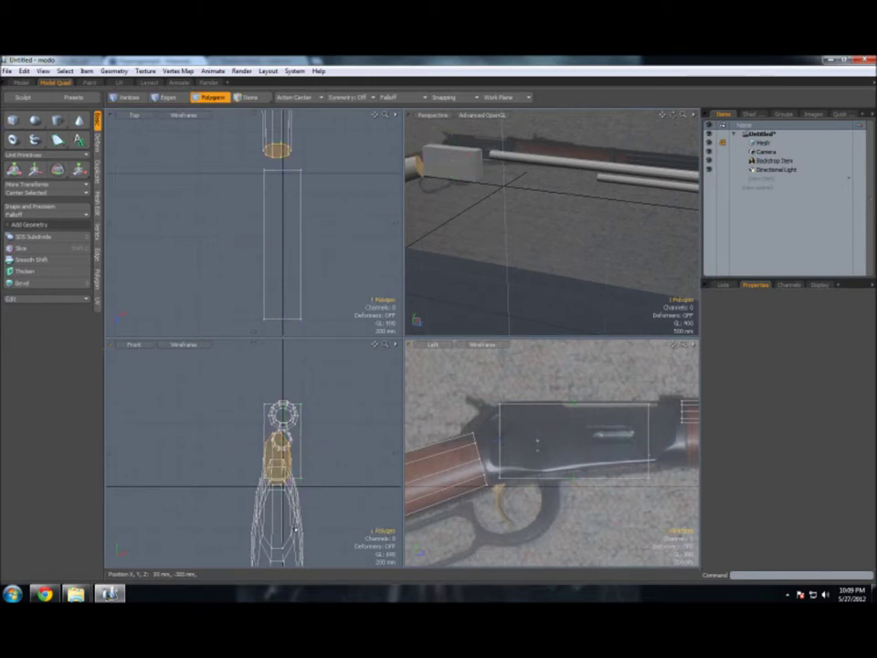
{"action": "key", "text": "w"}
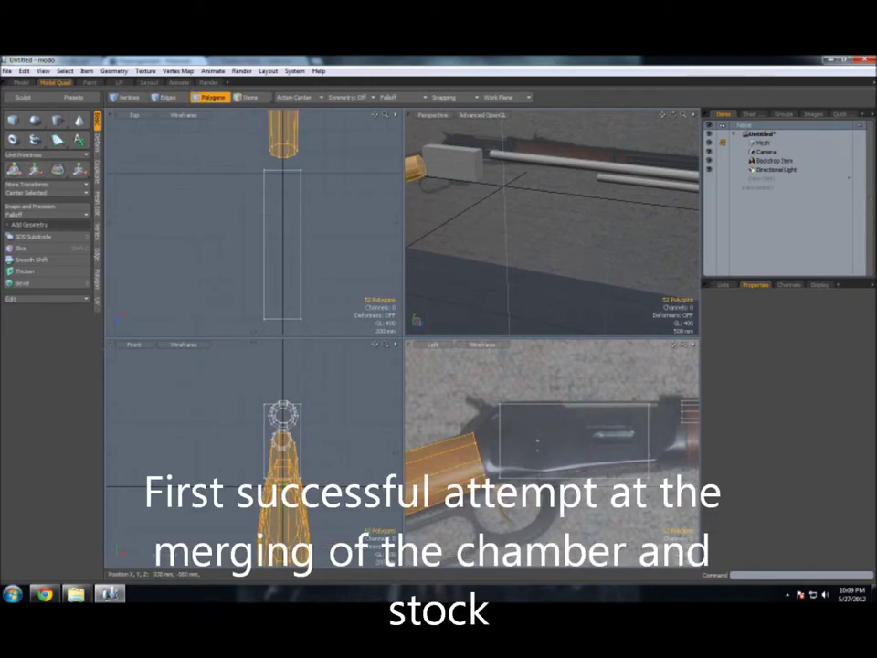
{"action": "key", "text": "space"}
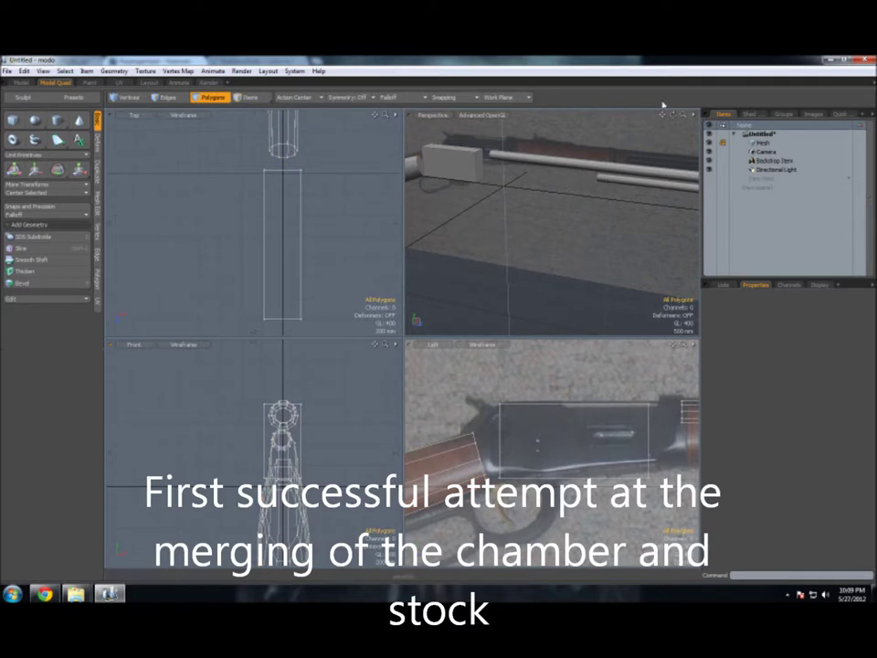
{"action": "left_click_drag", "start_coordinate": [659, 114], "coordinate": [639, 200]}
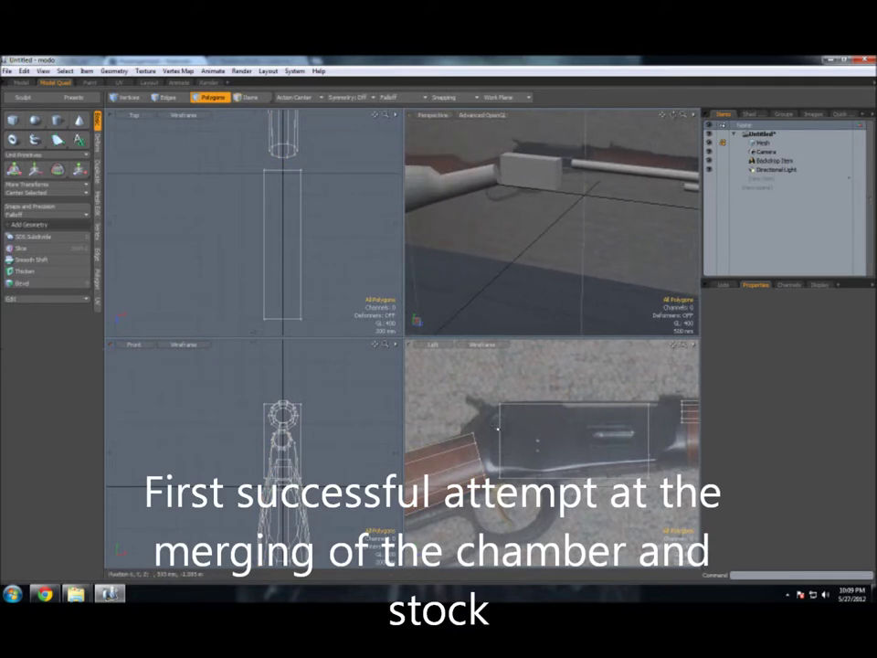
{"action": "left_click", "coordinate": [540, 172]}
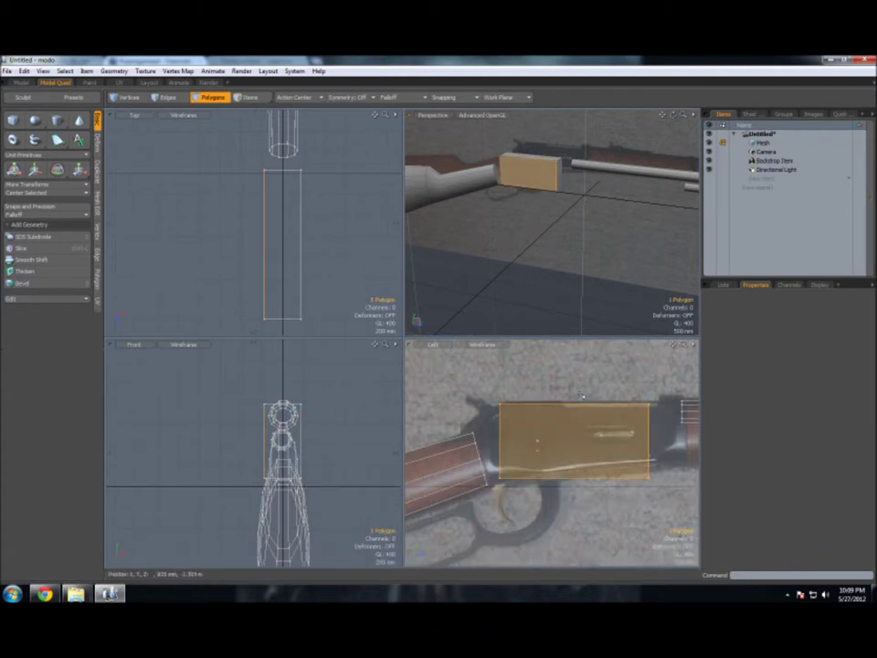
Step: Try a bevel on the receiver's side face, then abandon it and restart
{"action": "key", "text": "b"}
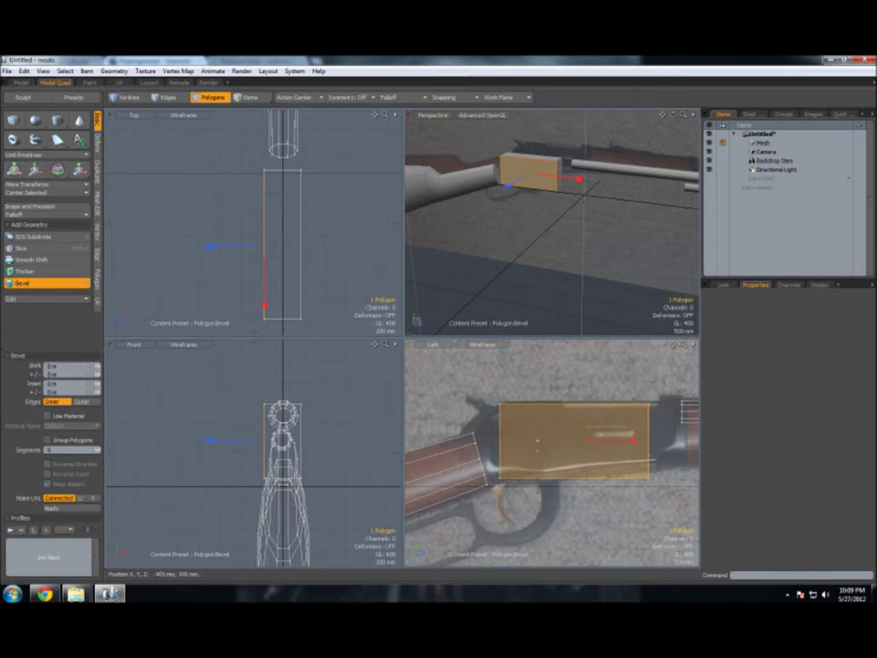
{"action": "left_click_drag", "start_coordinate": [232, 443], "coordinate": [228, 444]}
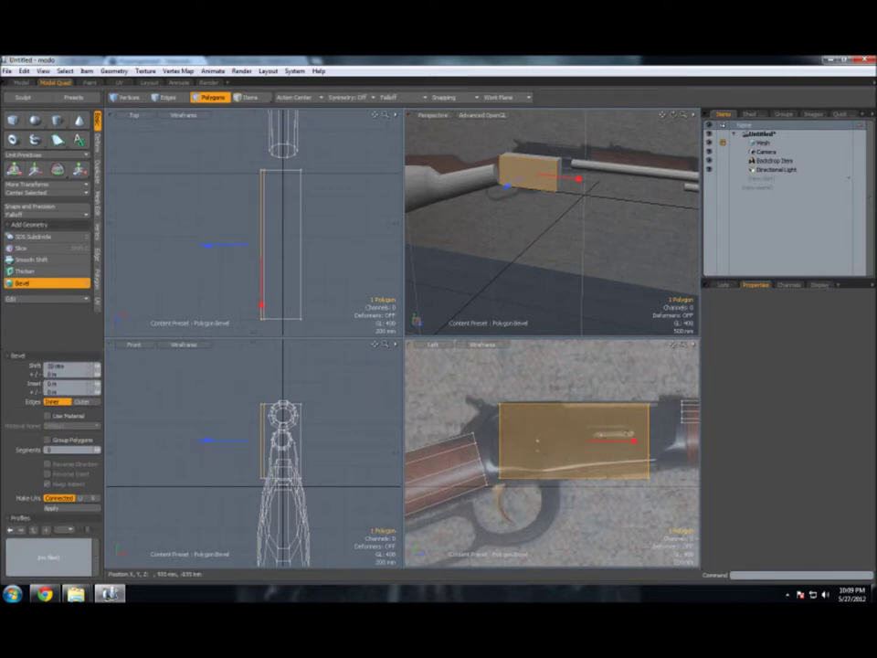
{"action": "left_click_drag", "start_coordinate": [619, 442], "coordinate": [630, 441]}
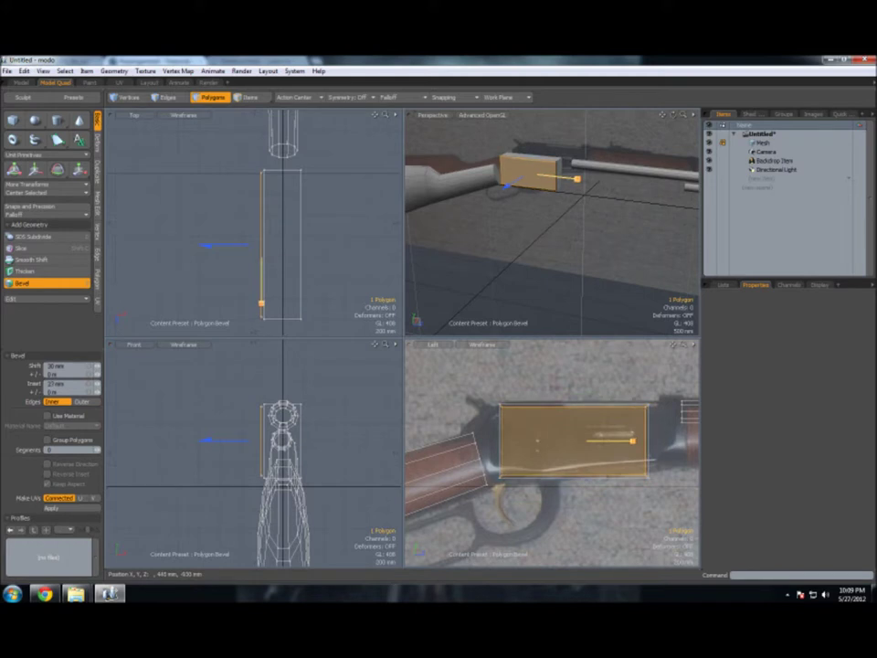
{"action": "left_click_drag", "start_coordinate": [251, 443], "coordinate": [249, 443]}
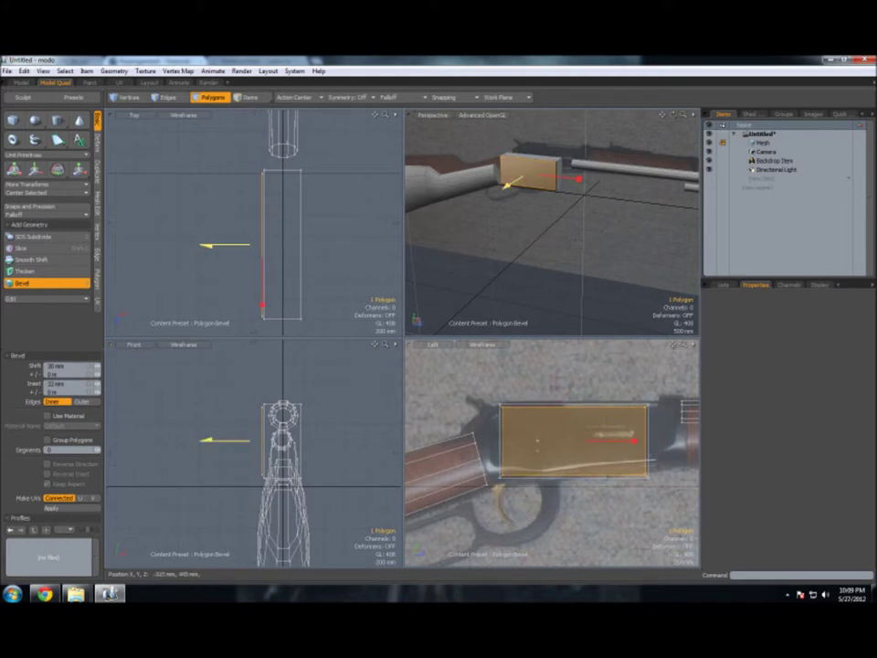
{"action": "left_click", "coordinate": [46, 284]}
{"action": "left_click", "coordinate": [46, 283]}
Step: Inset a smaller face in the side panel, narrowing and sliding it toward the barrel
{"action": "left_click_drag", "start_coordinate": [632, 441], "coordinate": [622, 441]}
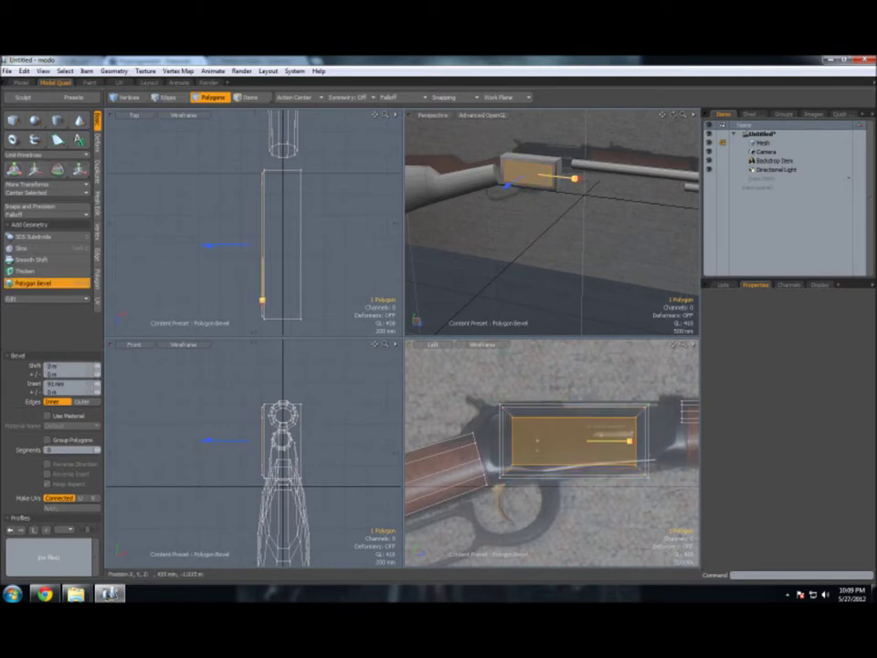
{"action": "key", "text": "y"}
{"action": "left_click_drag", "start_coordinate": [633, 441], "coordinate": [606, 441]}
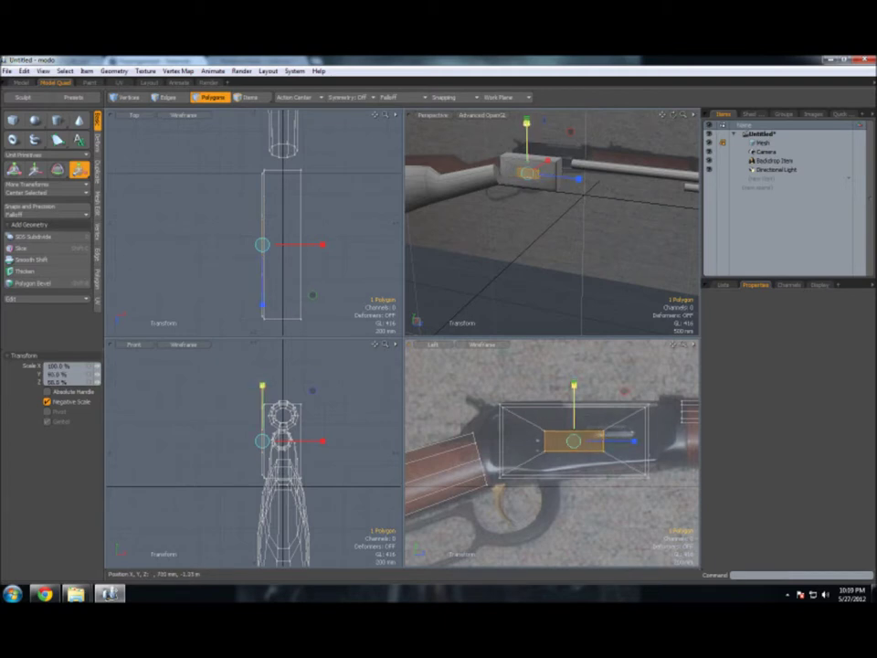
{"action": "key", "text": "w"}
{"action": "left_click_drag", "start_coordinate": [602, 445], "coordinate": [639, 444]}
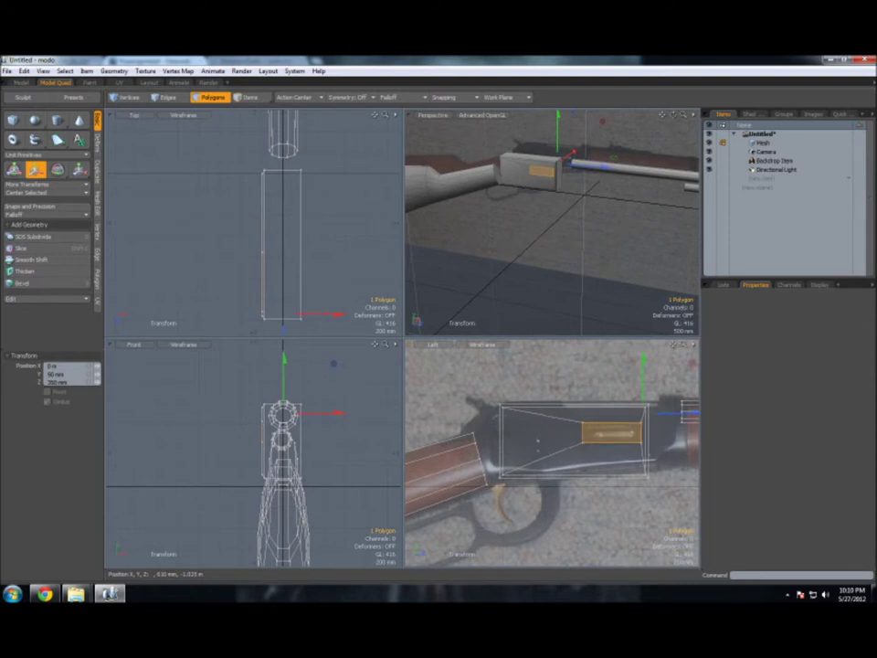
{"action": "key", "text": "r"}
{"action": "mouse_move", "coordinate": [620, 434]}
{"action": "left_mouse_down"}
{"action": "mouse_move", "coordinate": [598, 434]}
{"action": "mouse_move", "coordinate": [609, 433]}
{"action": "left_mouse_up"}
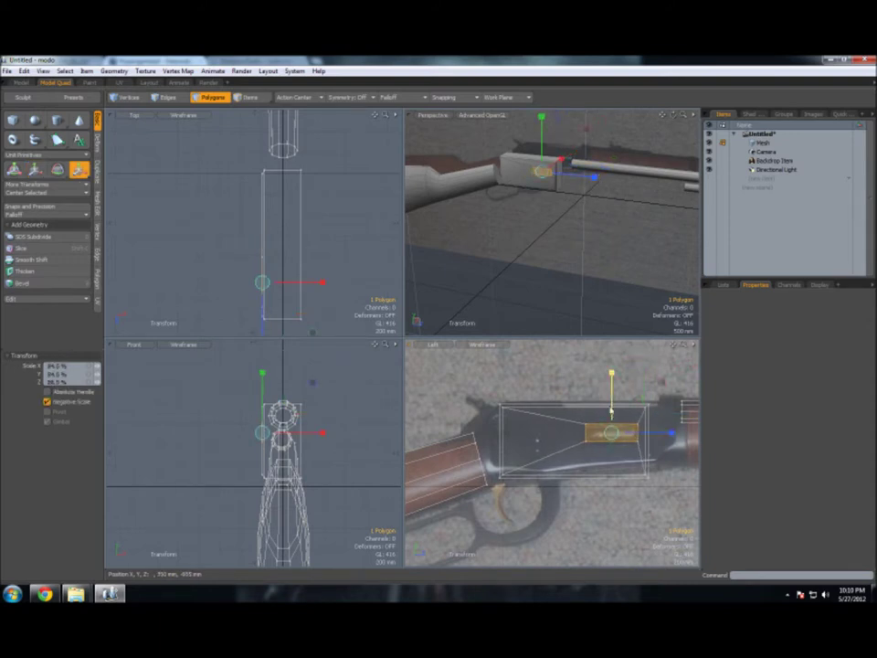
{"action": "key", "text": "w"}
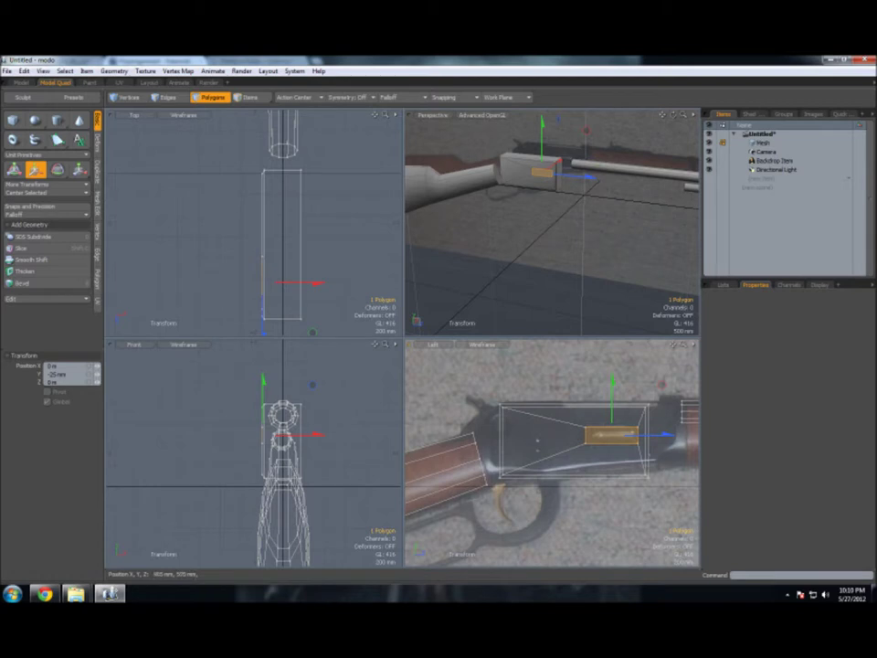
Step: Bevel the inset face into the receiver to form the recessed slot
{"action": "key", "text": "b"}
{"action": "left_click_drag", "start_coordinate": [523, 186], "coordinate": [525, 183]}
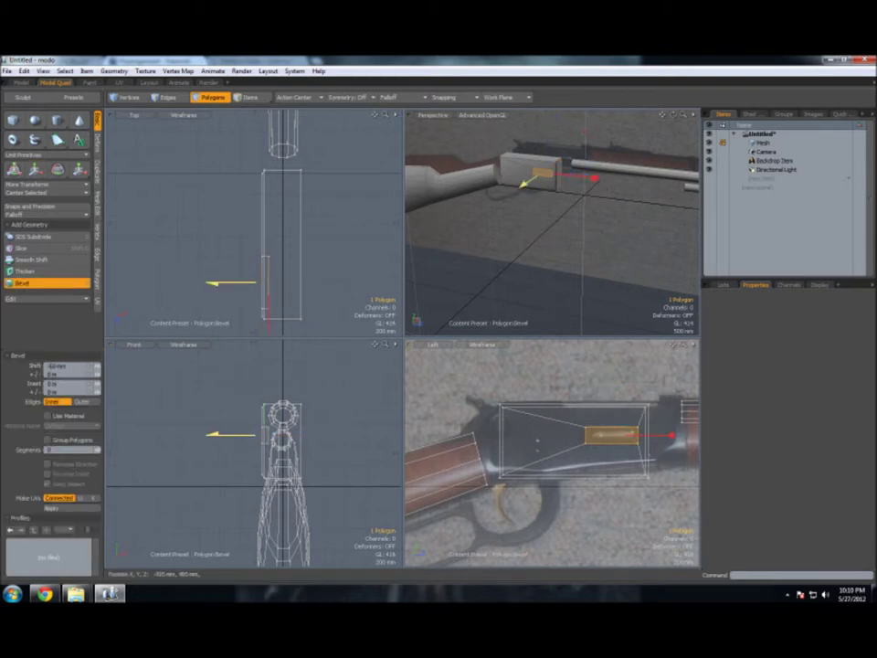
{"action": "key", "text": "space"}
{"action": "left_click_drag", "start_coordinate": [622, 248], "coordinate": [657, 141], "text": "alt"}
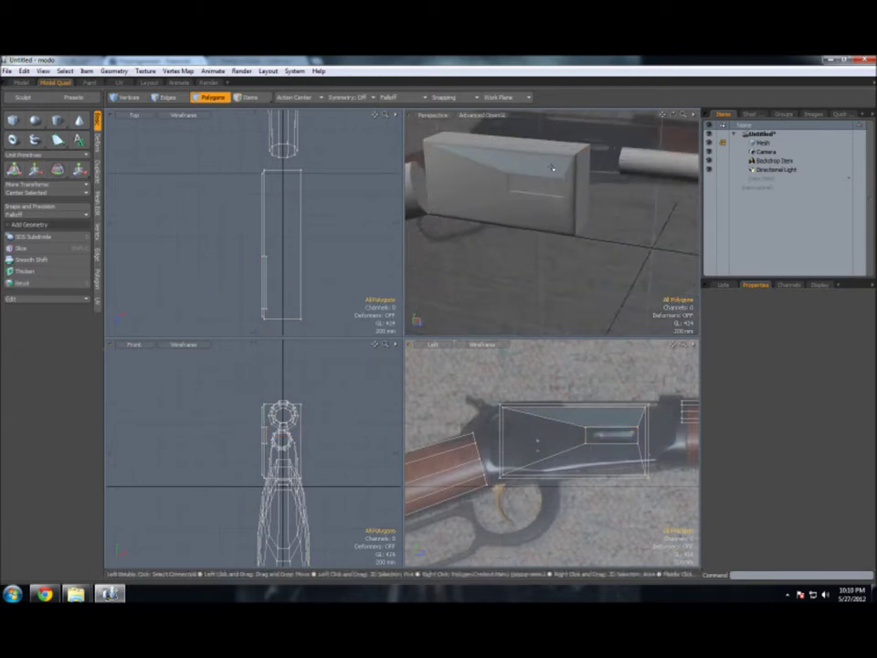
{"action": "left_click_drag", "start_coordinate": [673, 112], "coordinate": [673, 110]}
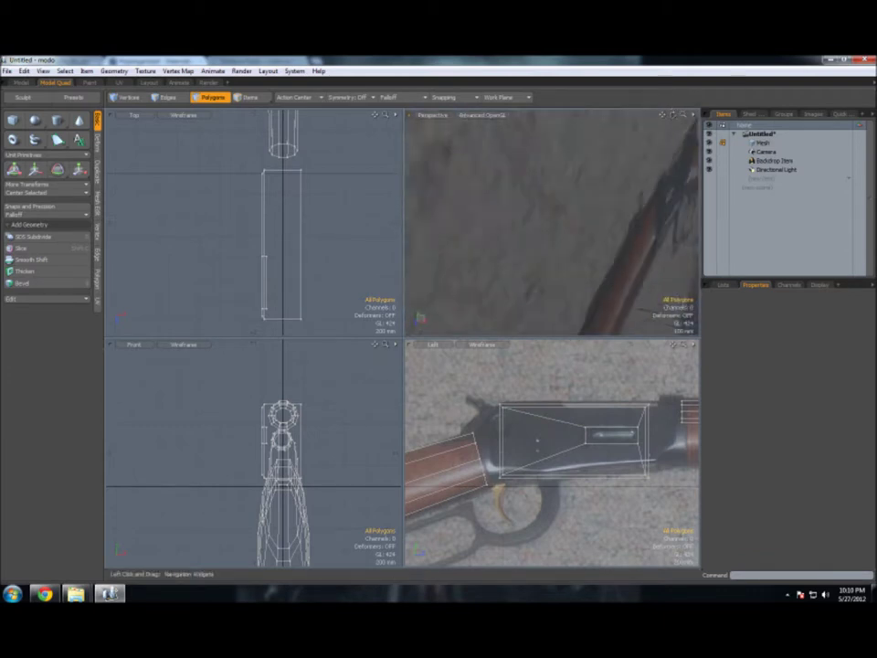
Step: Bevel the receiver's front face, insetting it and extruding it toward the barrel
{"action": "left_click", "coordinate": [570, 187]}
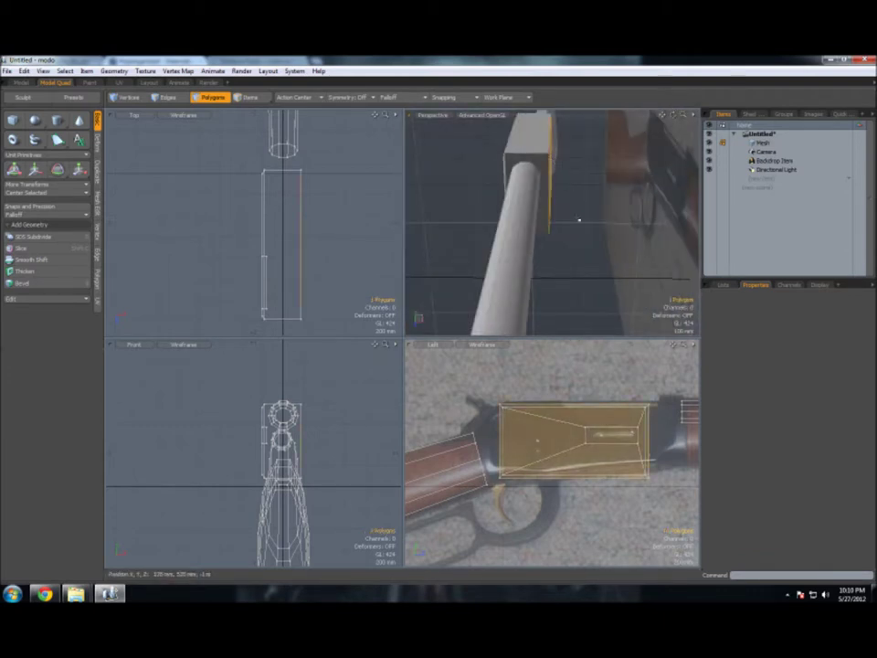
{"action": "key", "text": "b"}
{"action": "left_click_drag", "start_coordinate": [533, 445], "coordinate": [514, 442]}
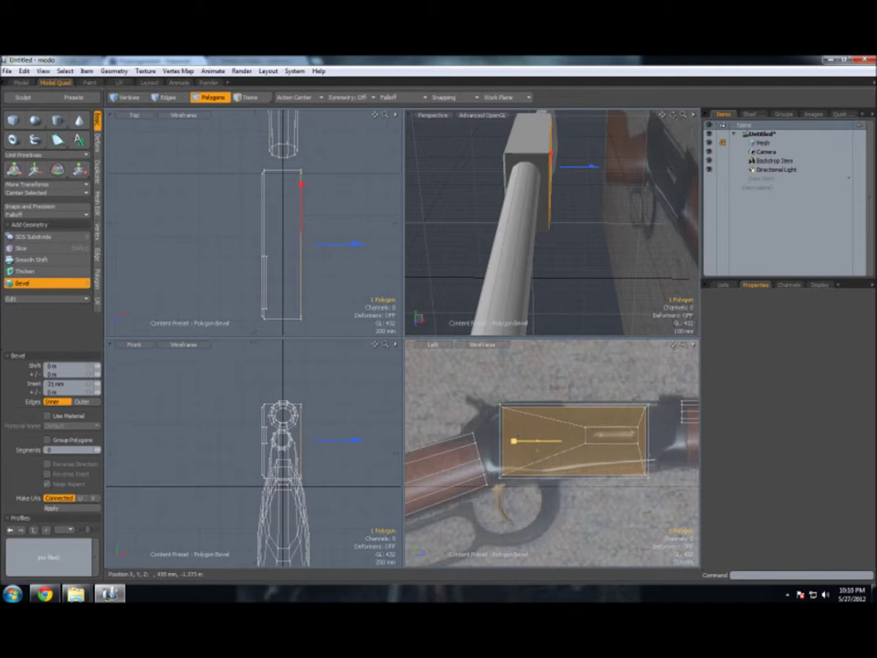
{"action": "left_click_drag", "start_coordinate": [585, 166], "coordinate": [596, 167]}
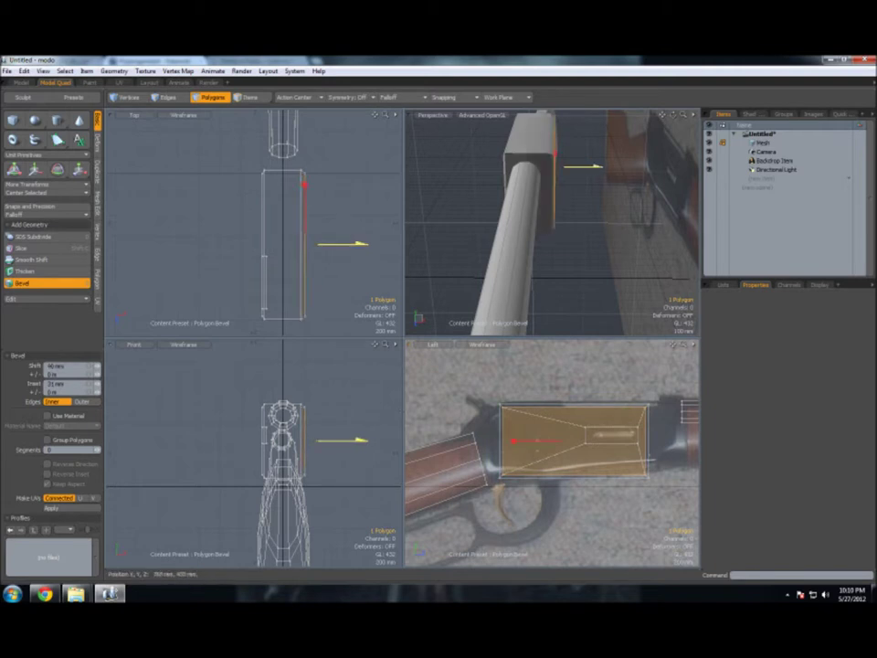
{"action": "left_click_drag", "start_coordinate": [596, 167], "coordinate": [598, 166]}
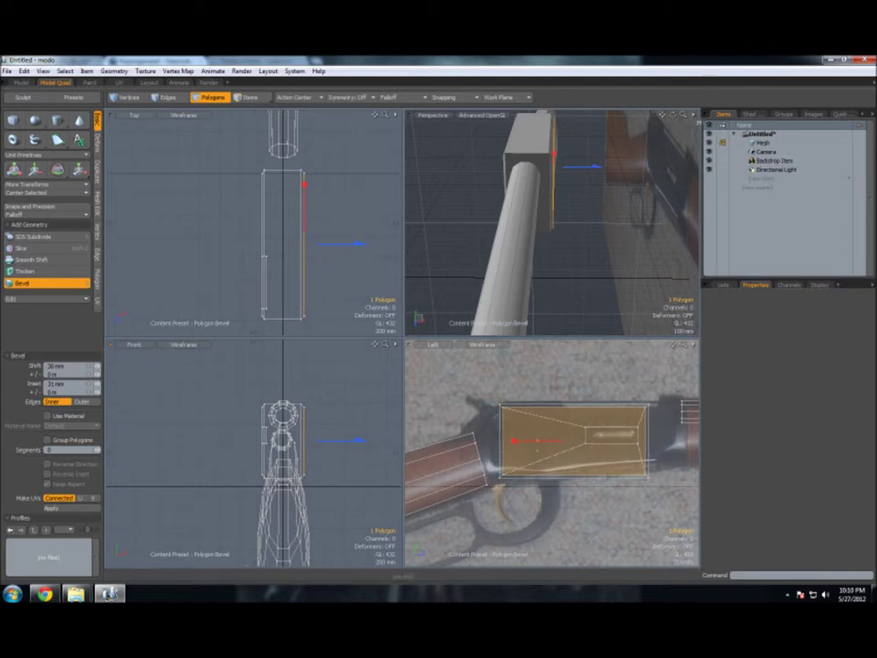
{"action": "left_click_drag", "start_coordinate": [672, 115], "coordinate": [637, 123]}
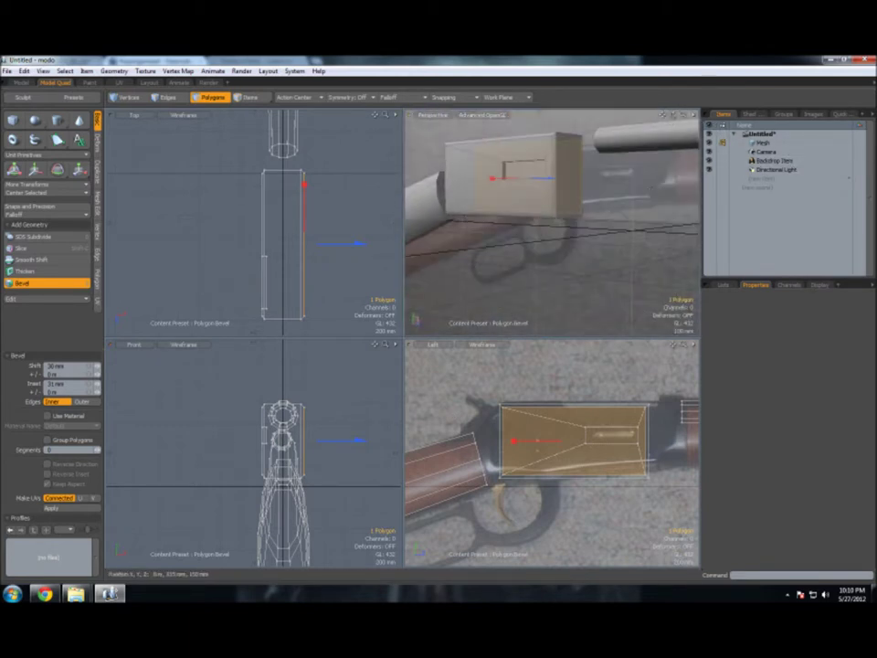
{"action": "key", "text": "space"}
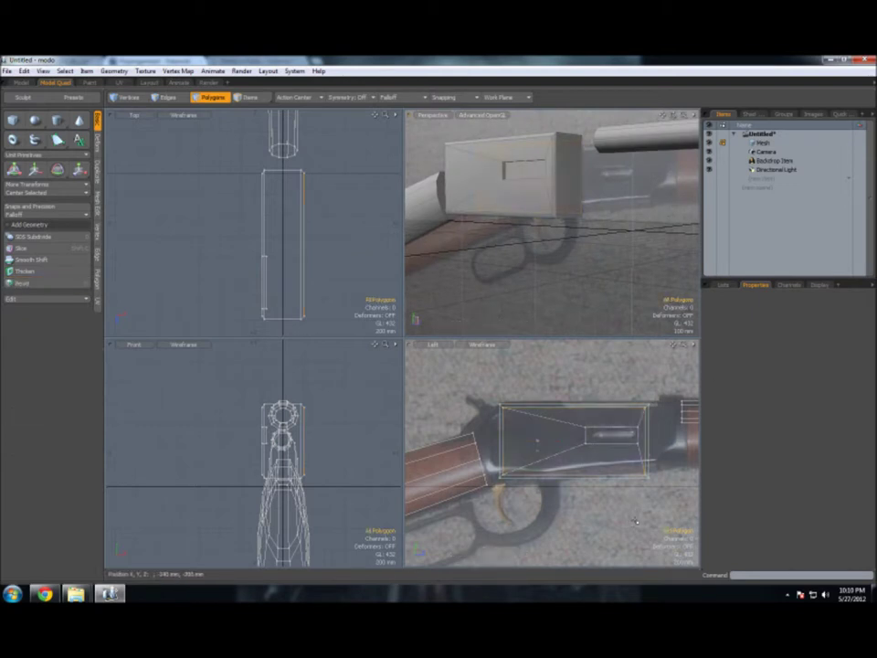
Step: Select four corner vertices of the receiver and raise them slightly
{"action": "left_click", "coordinate": [128, 97]}
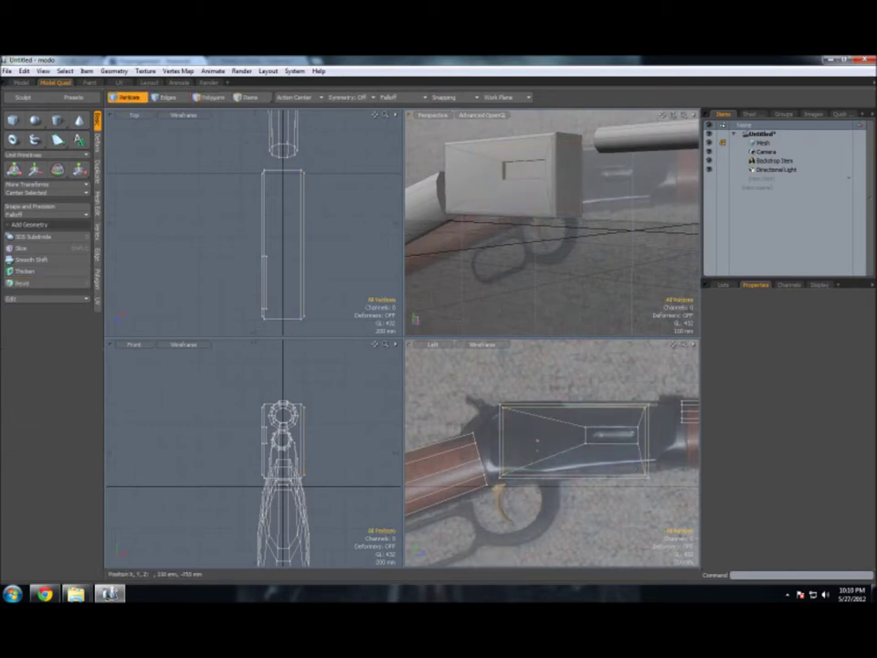
{"action": "left_click_drag", "start_coordinate": [630, 393], "coordinate": [662, 484]}
{"action": "key", "text": "w"}
{"action": "left_click_drag", "start_coordinate": [647, 423], "coordinate": [649, 415]}
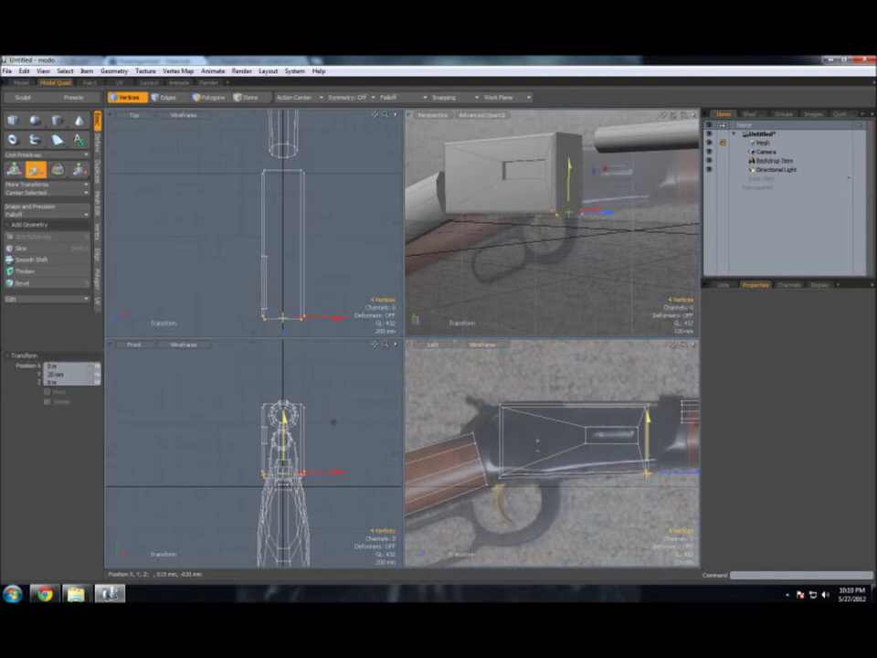
{"action": "key", "text": "q"}
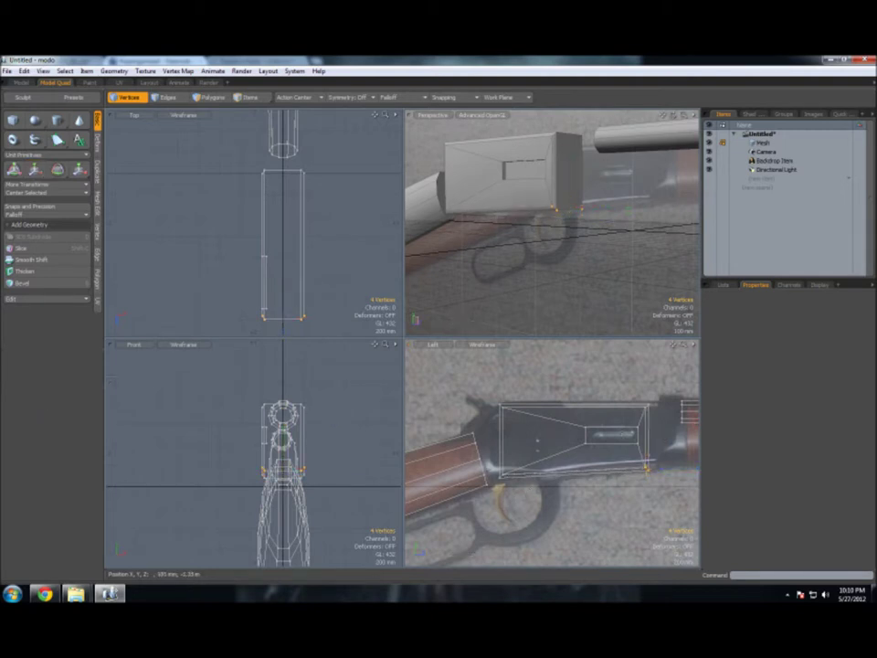
{"action": "key", "text": "w"}
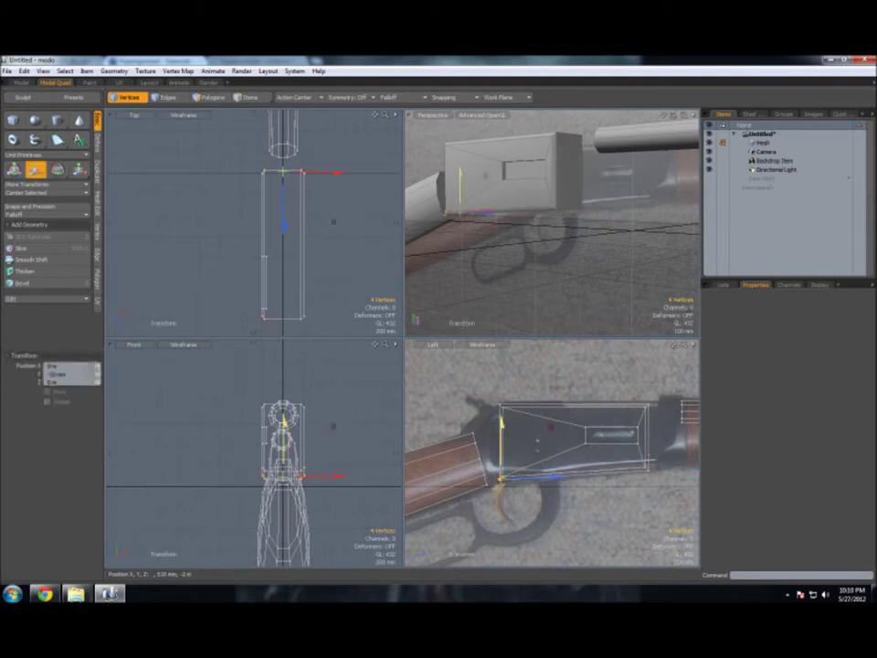
{"action": "key", "text": "q"}
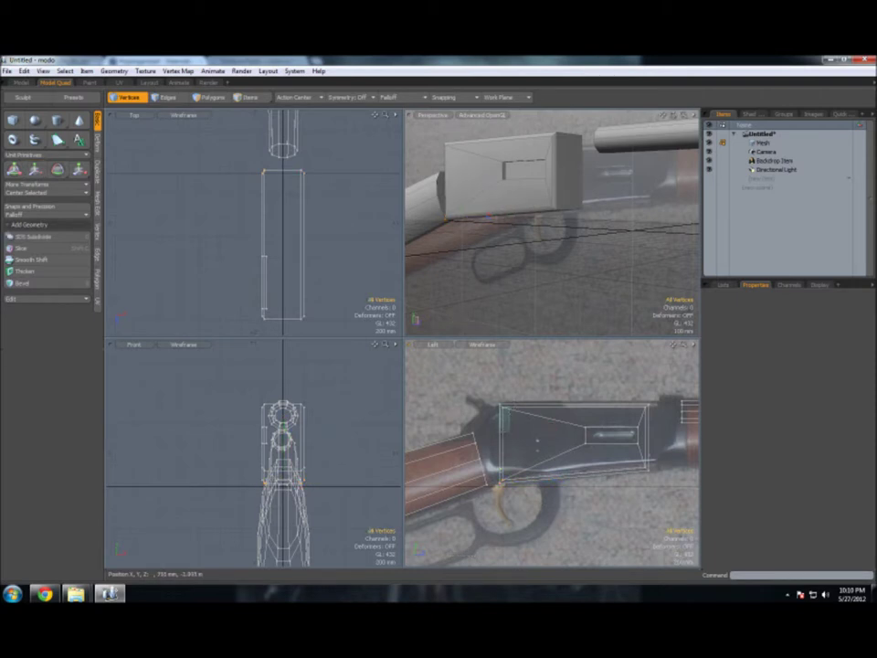
Step: Select the receiver's top corner vertices and reposition them to match the reference
{"action": "left_click", "coordinate": [502, 438]}
{"action": "left_click_drag", "start_coordinate": [674, 113], "coordinate": [680, 117]}
{"action": "key", "text": "shift+a"}
{"action": "key", "text": "shift+a"}
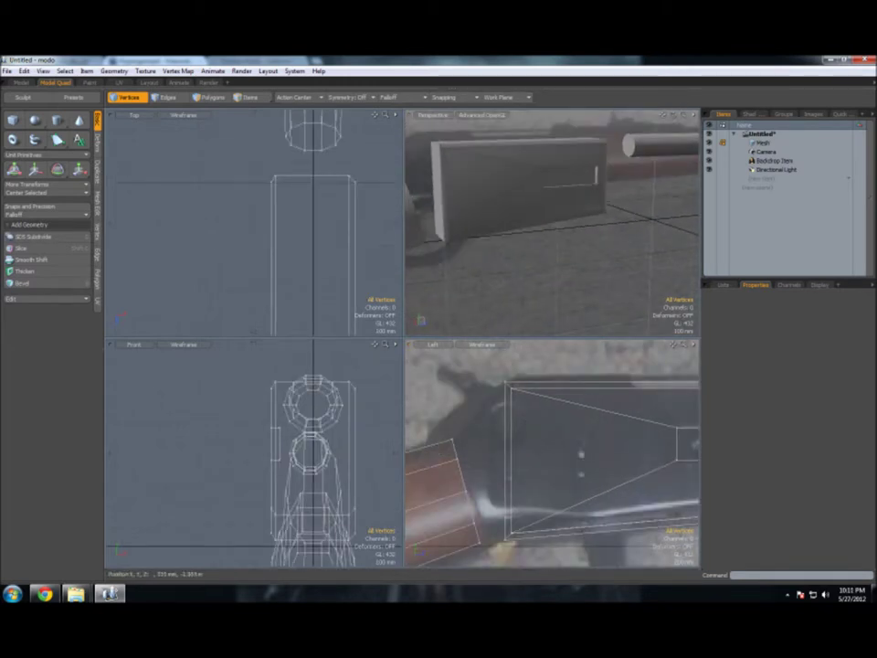
{"action": "left_click", "coordinate": [272, 181]}
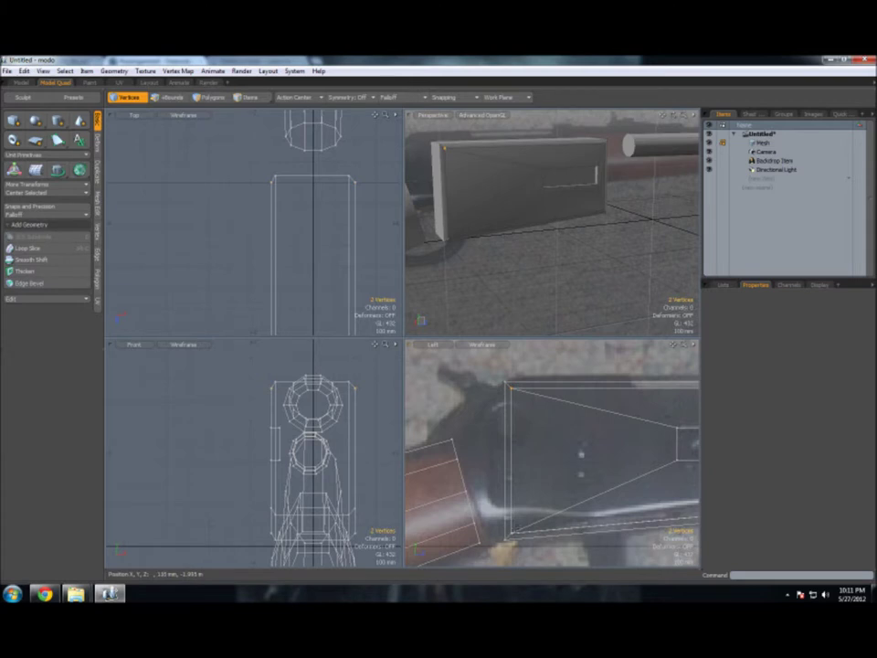
{"action": "key", "text": "w"}
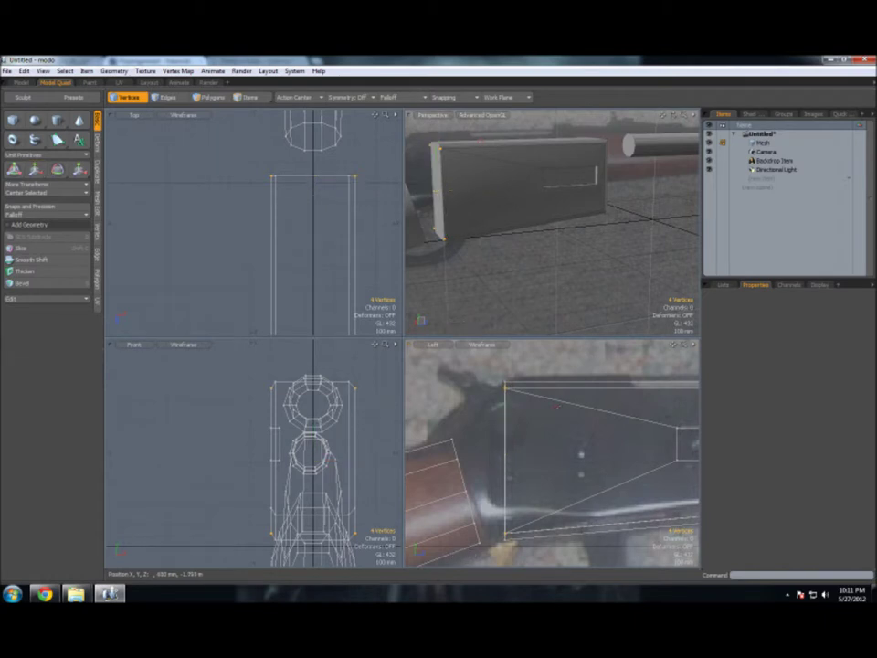
{"action": "key", "text": "shift+a"}
{"action": "left_click", "coordinate": [126, 431]}
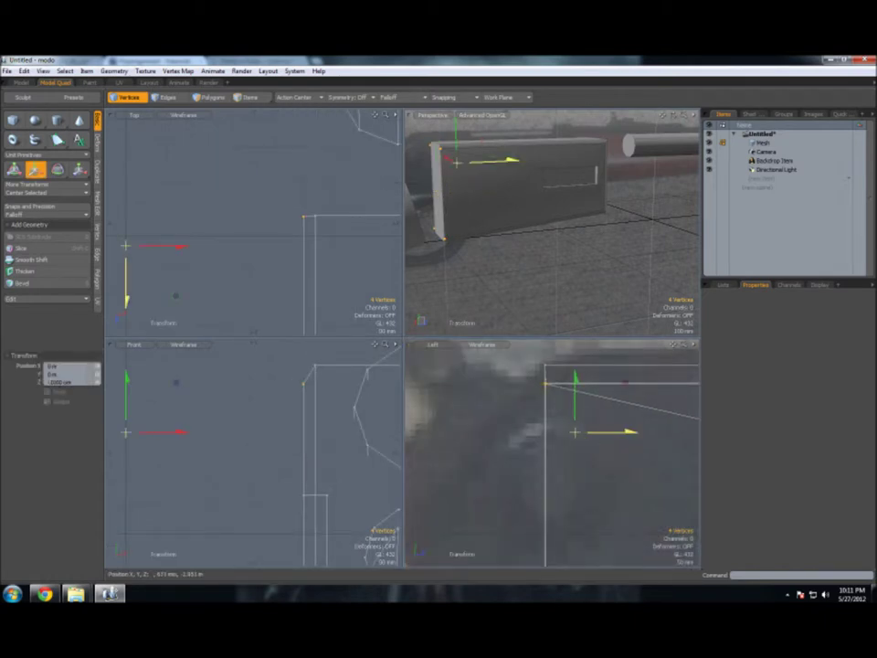
{"action": "key", "text": "space"}
{"action": "key", "text": "a"}
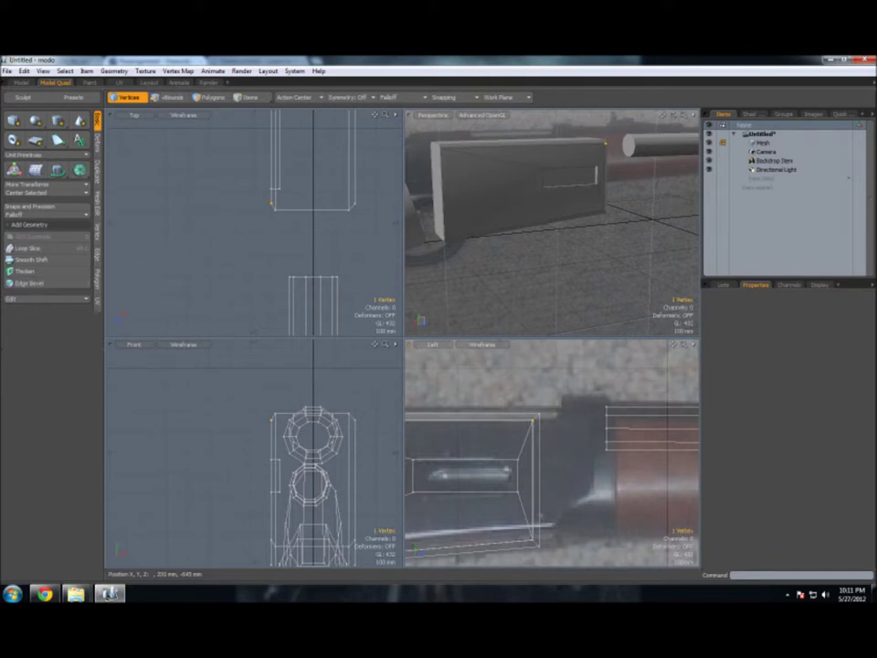
Step: Nudge the selected vertices toward the barrel and back, then frame the whole gun
{"action": "key", "text": "w"}
{"action": "left_click_drag", "start_coordinate": [548, 475], "coordinate": [541, 479]}
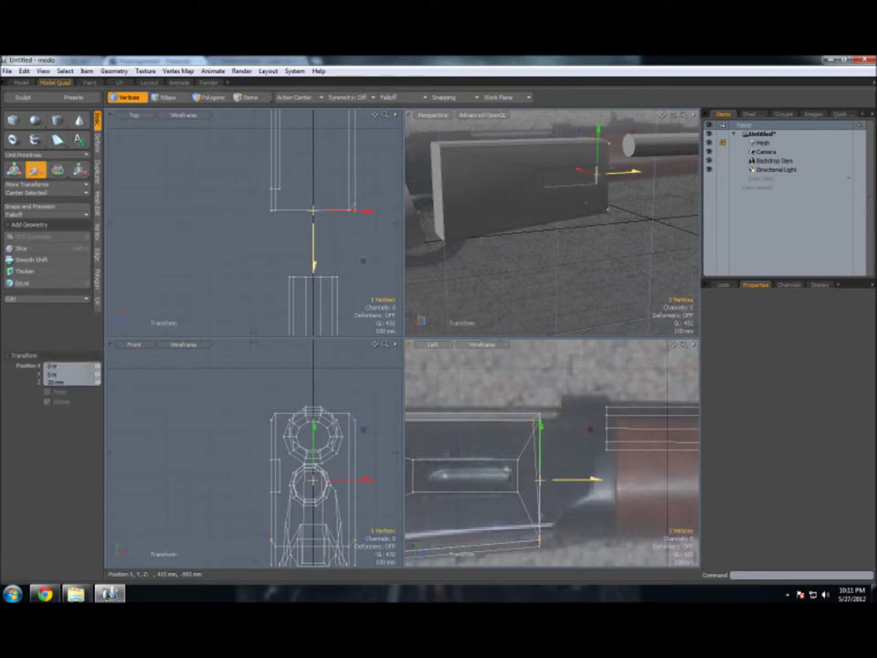
{"action": "scroll", "coordinate": [541, 477], "scroll_direction": "up", "scroll_amount": 4}
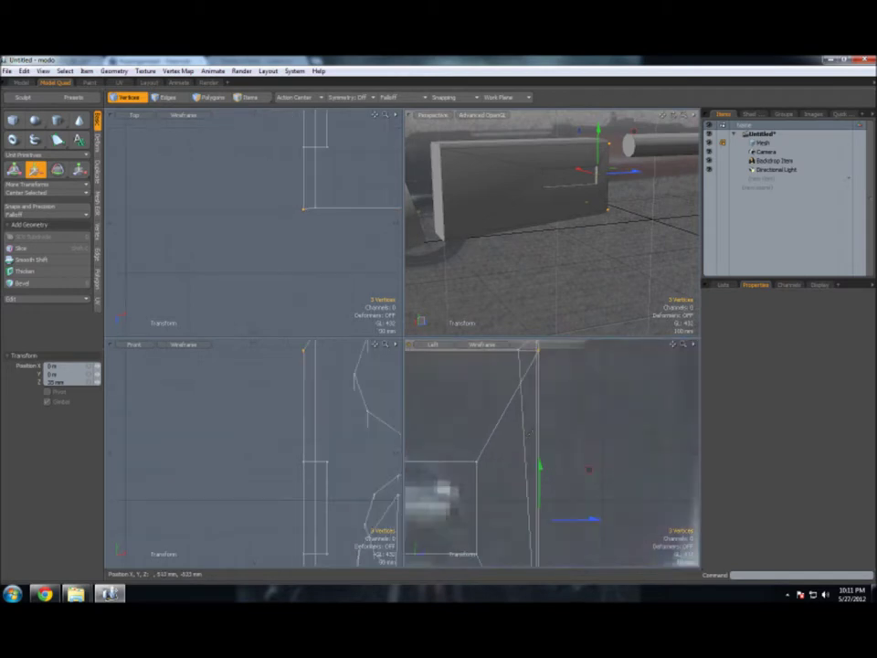
{"action": "left_click_drag", "start_coordinate": [581, 525], "coordinate": [537, 520]}
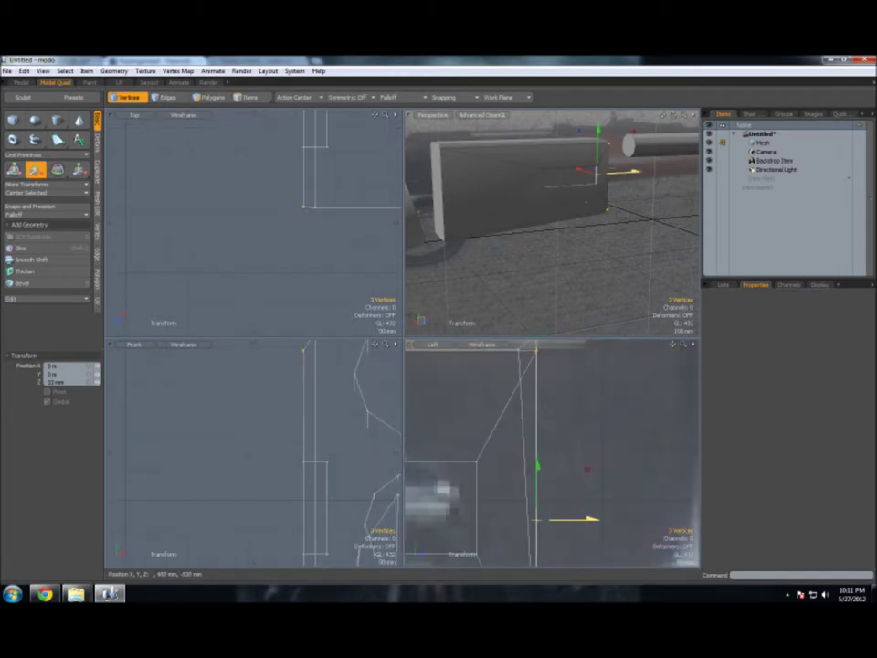
{"action": "key", "text": "Escape"}
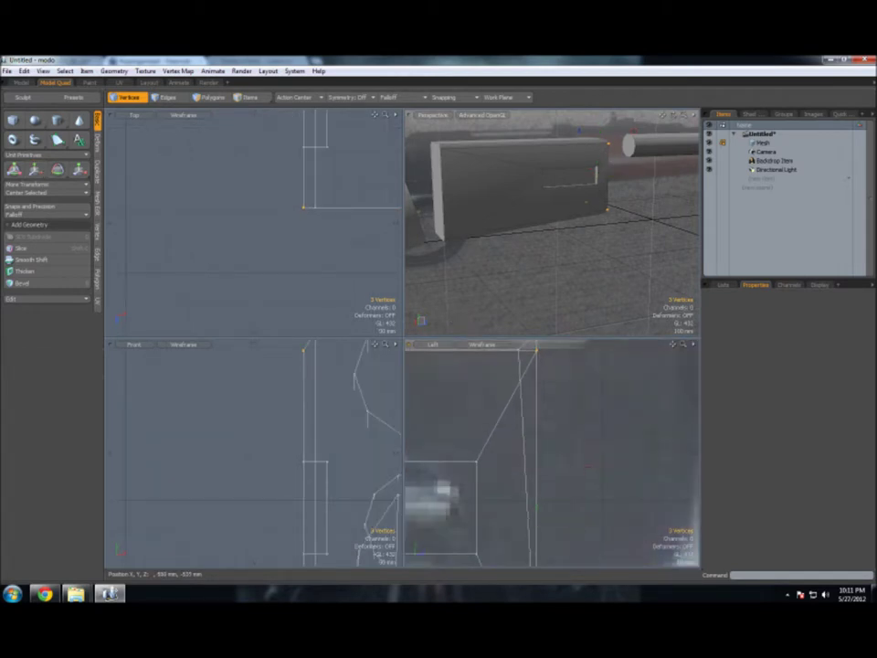
{"action": "key", "text": "a"}
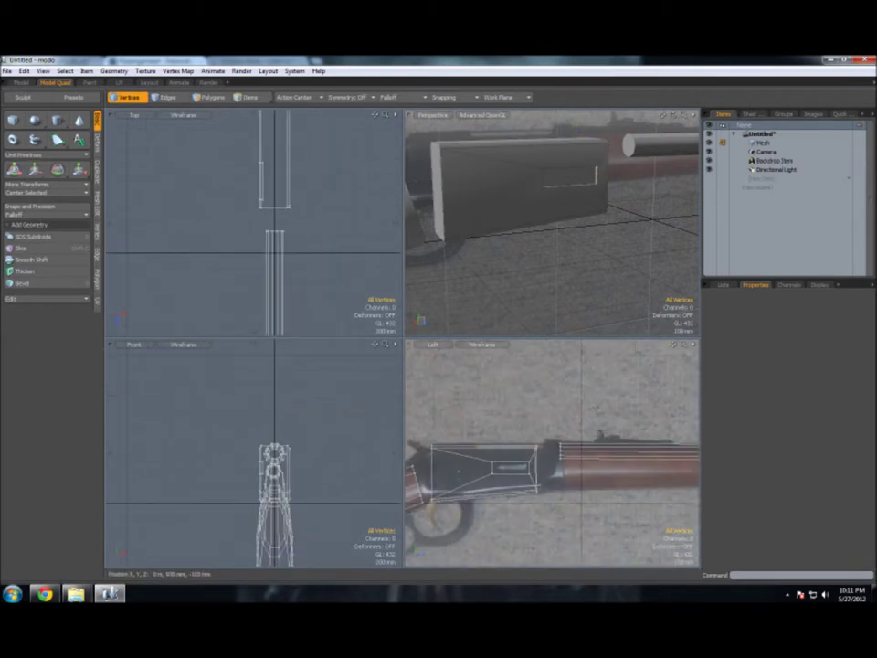
Step: Extrude the receiver's two end faces, scale them to 60% height and tilt them about -6°
{"action": "left_click_drag", "start_coordinate": [670, 115], "coordinate": [630, 146]}
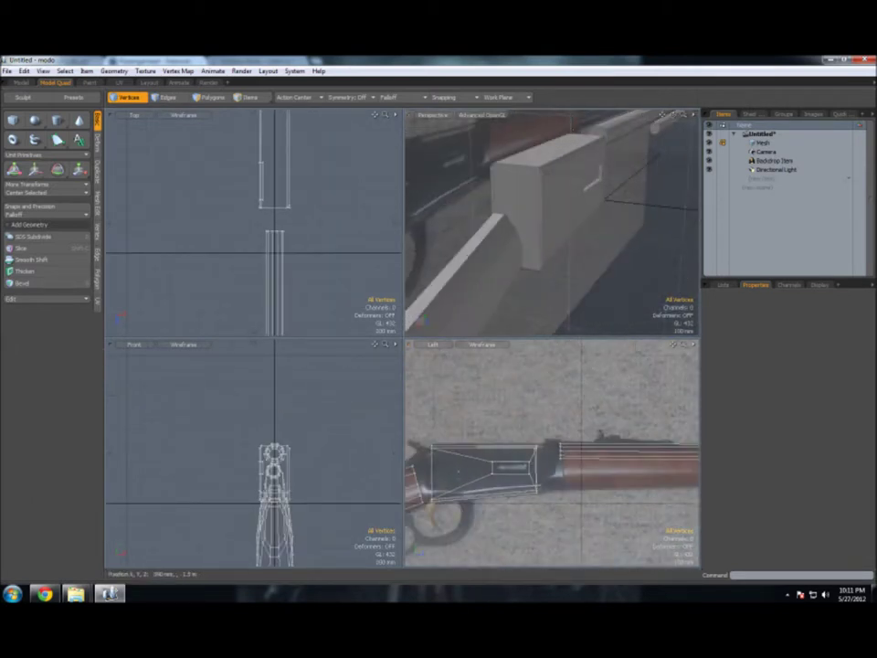
{"action": "left_click", "coordinate": [212, 97]}
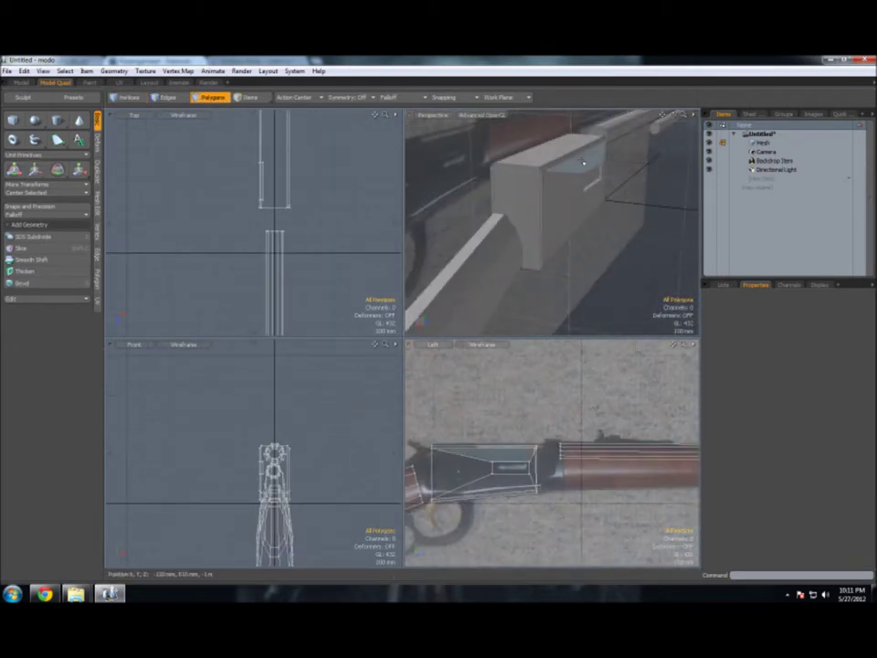
{"action": "left_click", "coordinate": [539, 194]}
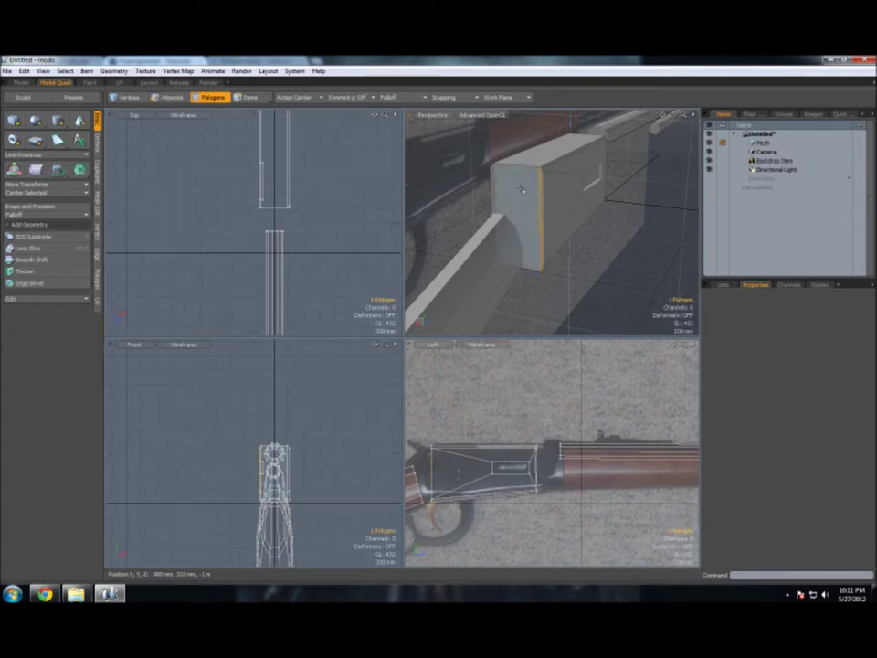
{"action": "left_click", "coordinate": [514, 270], "text": "shift"}
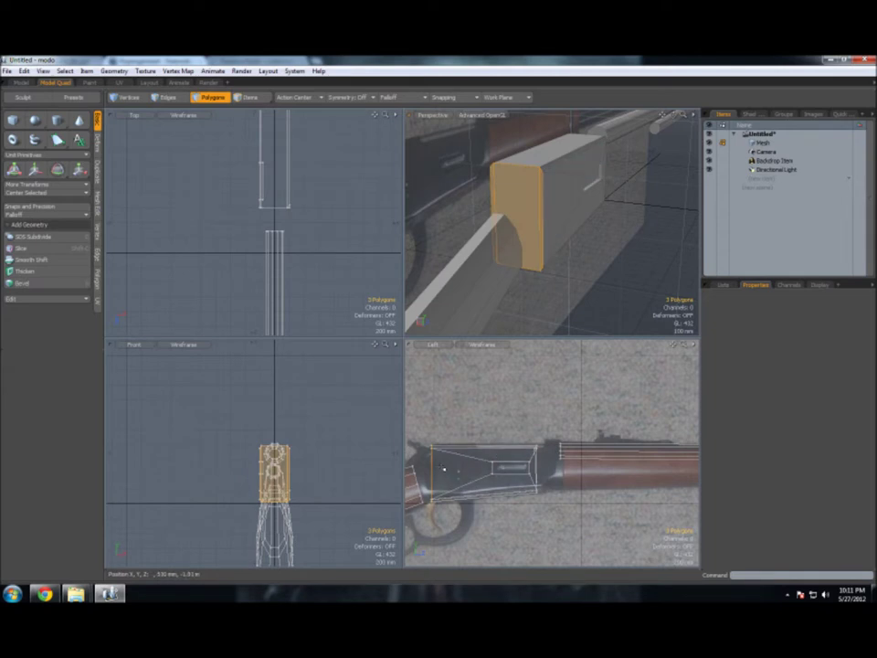
{"action": "key", "text": "shift+x"}
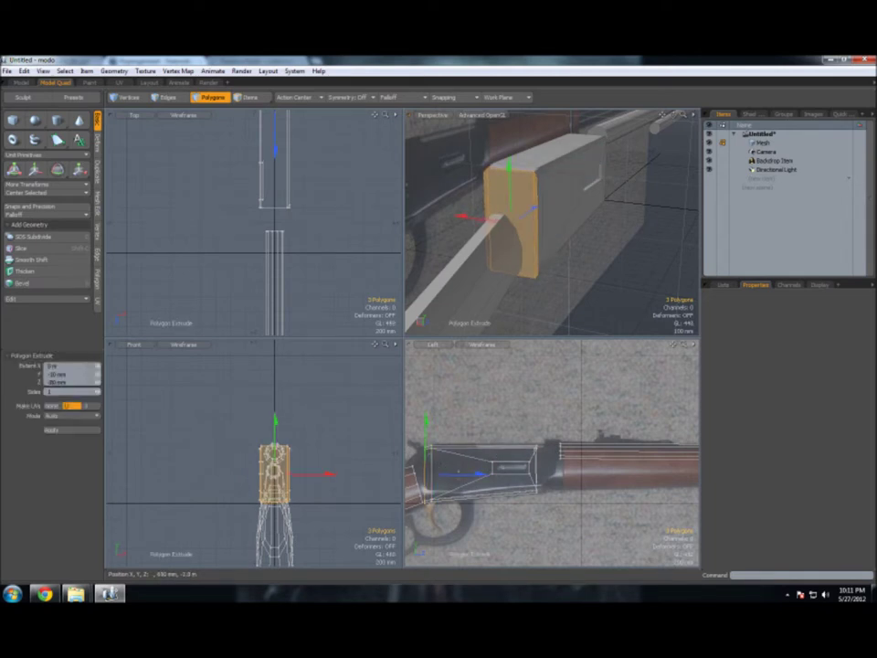
{"action": "key", "text": "r"}
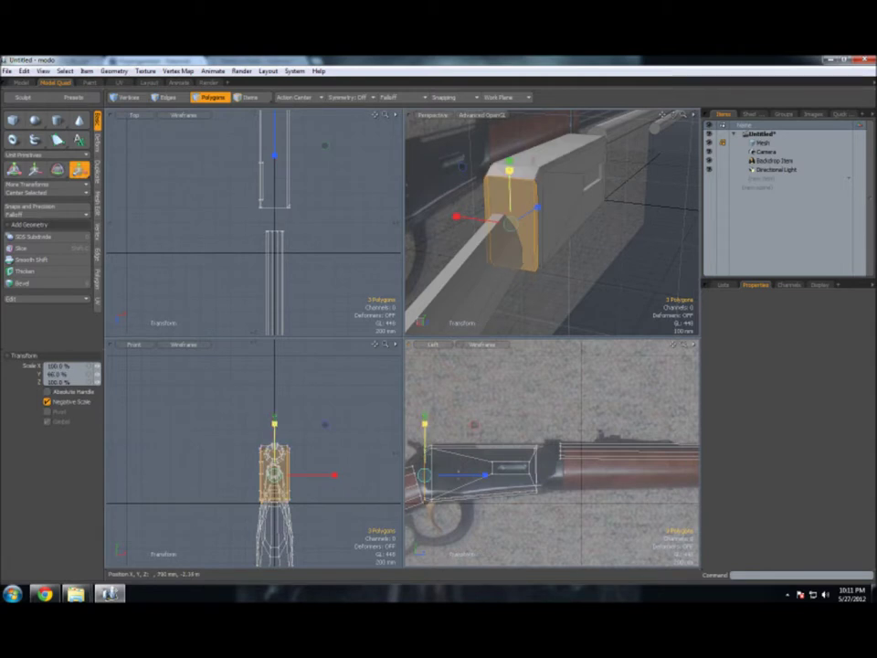
{"action": "key", "text": "shift+a"}
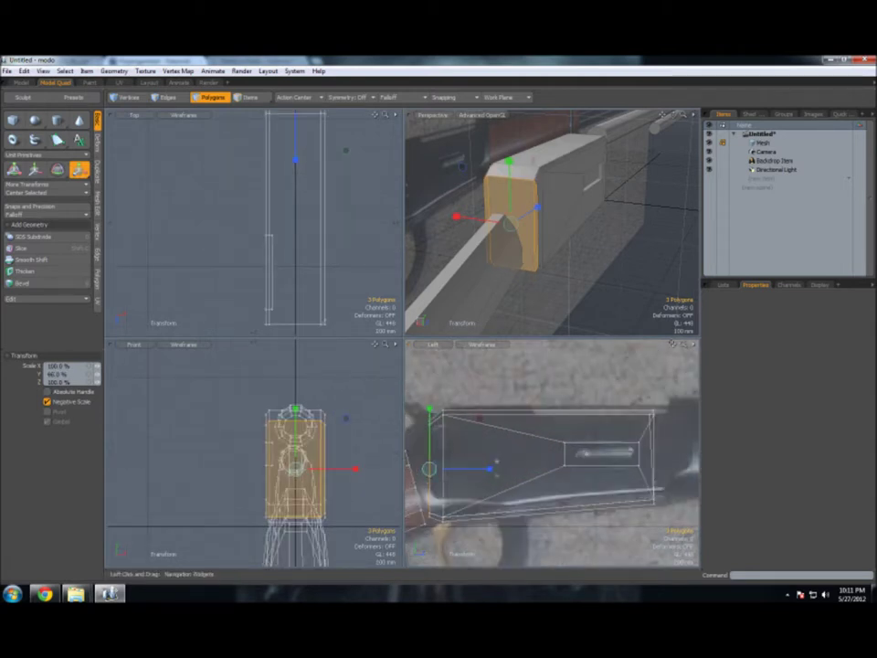
{"action": "key", "text": "e"}
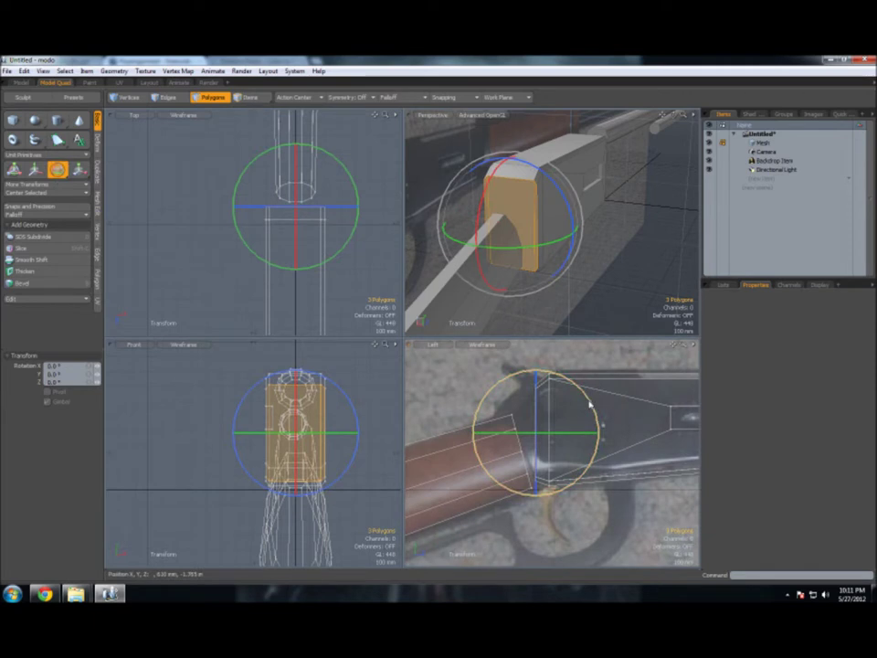
{"action": "left_click_drag", "start_coordinate": [590, 404], "coordinate": [594, 384]}
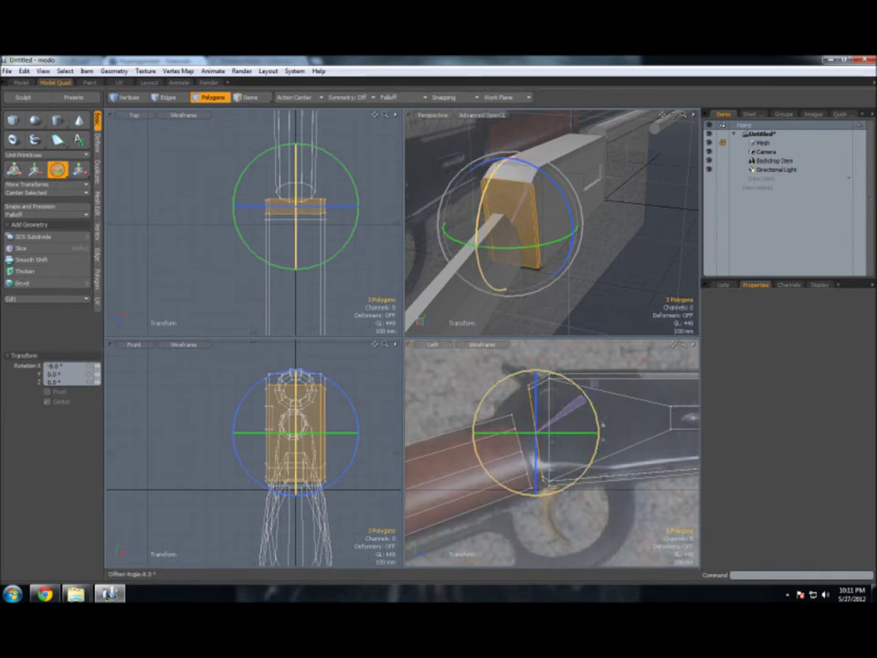
{"action": "key", "text": "space"}
{"action": "key", "text": "1"}
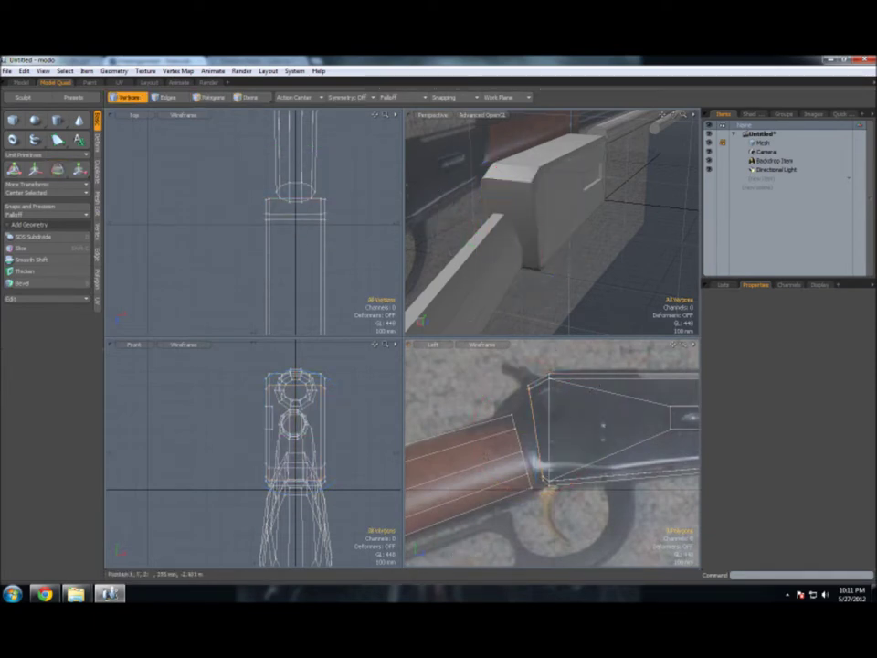
Step: Shift four front vertices slightly and narrow them in X with the Scale tool
{"action": "key", "text": "w"}
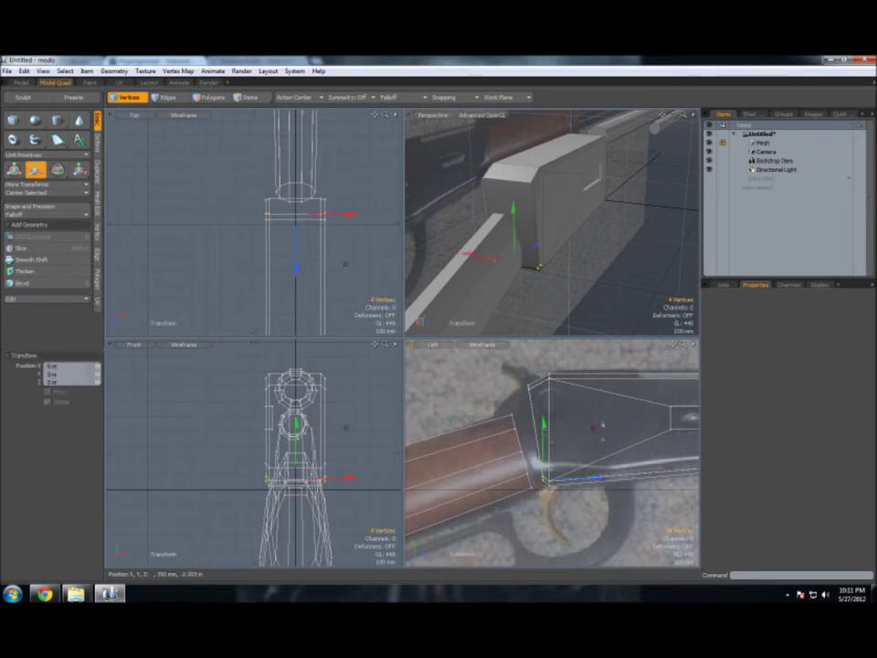
{"action": "left_click_drag", "start_coordinate": [607, 442], "coordinate": [600, 441]}
{"action": "key", "text": "space"}
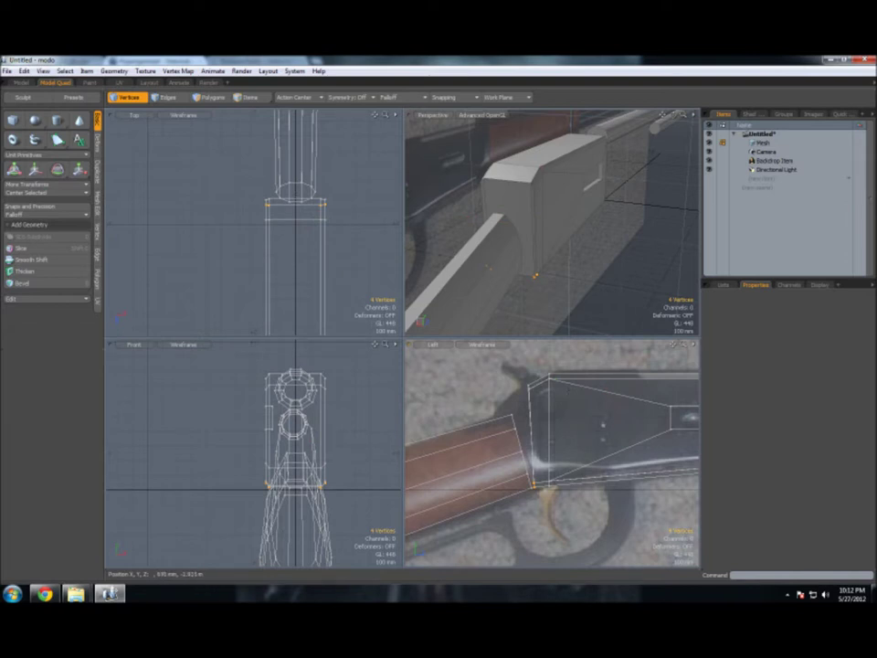
{"action": "key", "text": "y"}
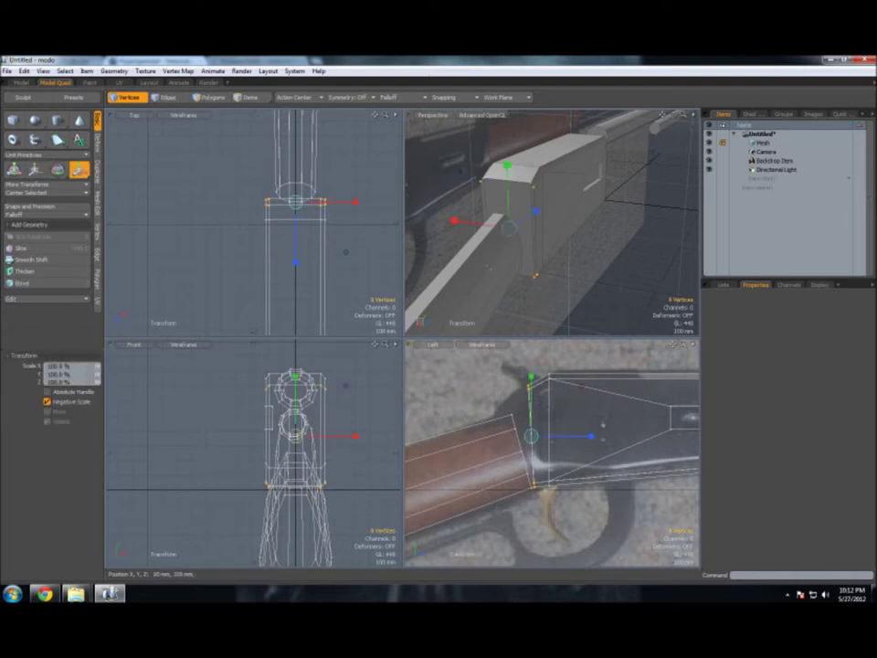
{"action": "left_click_drag", "start_coordinate": [355, 436], "coordinate": [336, 437]}
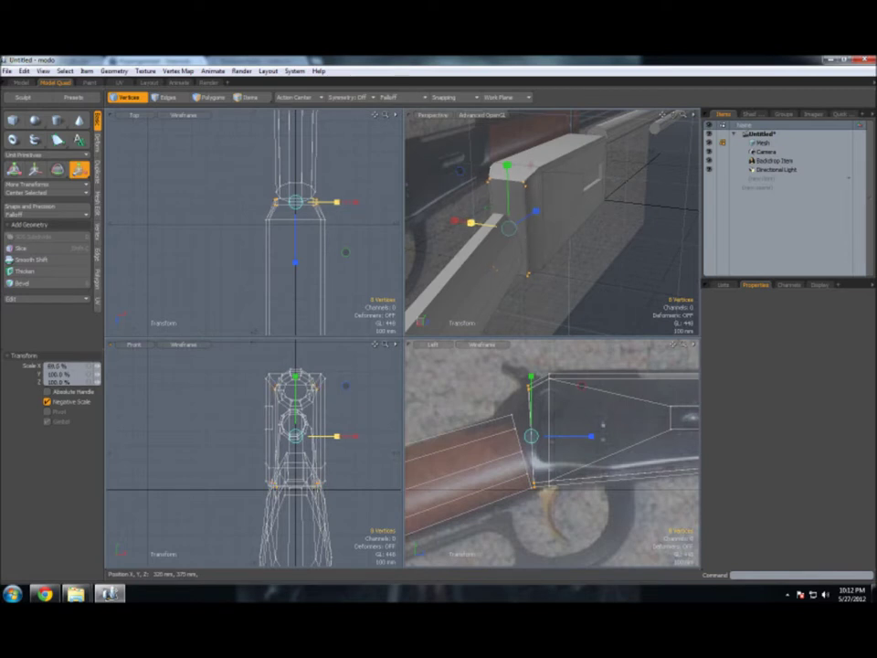
{"action": "left_click_drag", "start_coordinate": [336, 437], "coordinate": [338, 437]}
{"action": "key", "text": "q"}
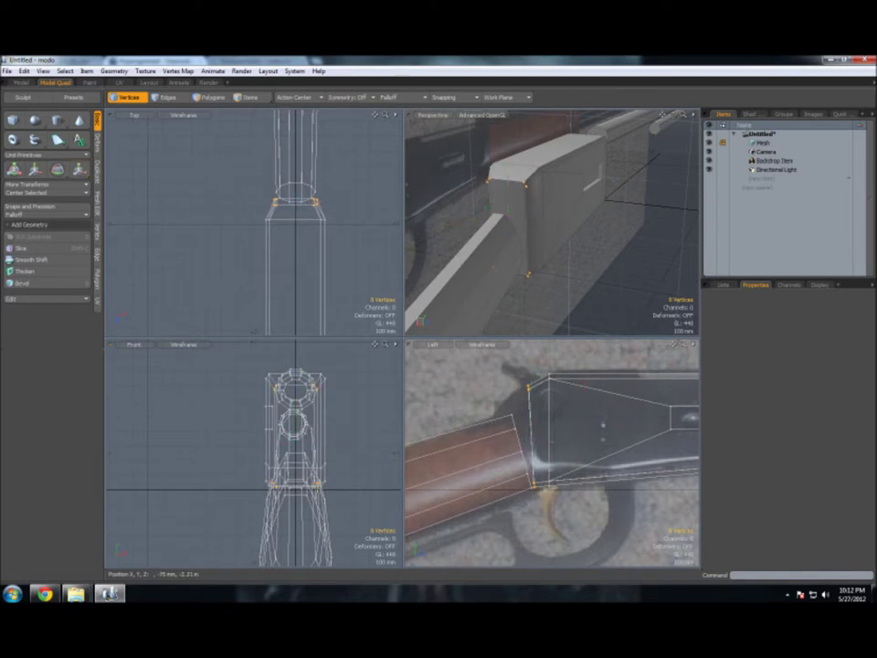
Step: Move the two front vertices down, then clear the selection
{"action": "key", "text": "w"}
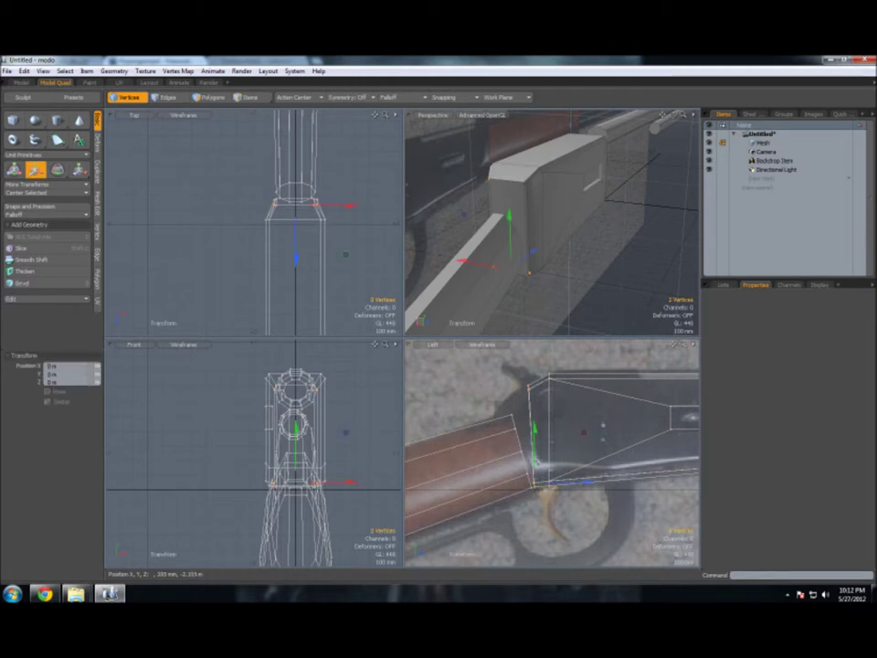
{"action": "key", "text": "q"}
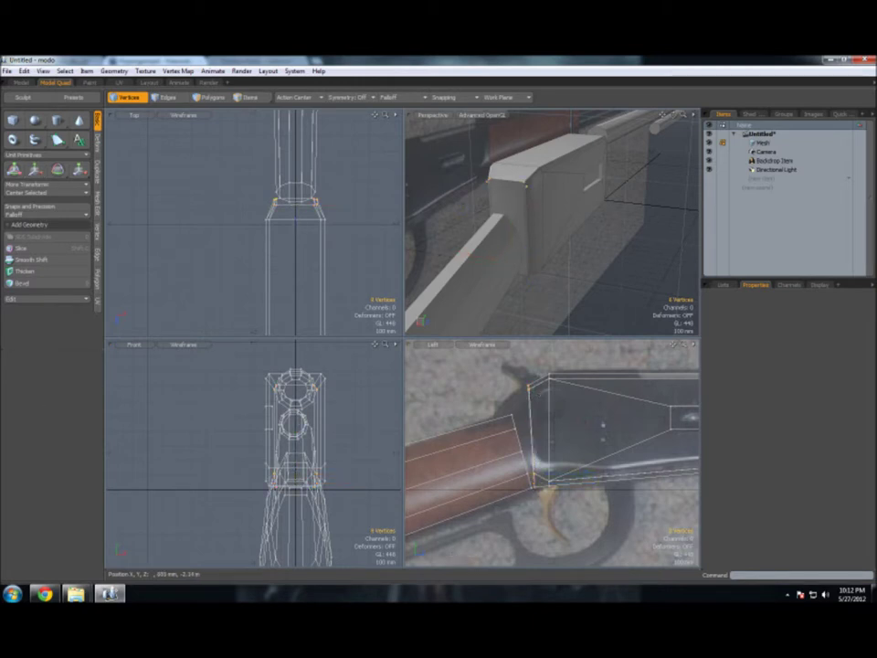
{"action": "key", "text": "w"}
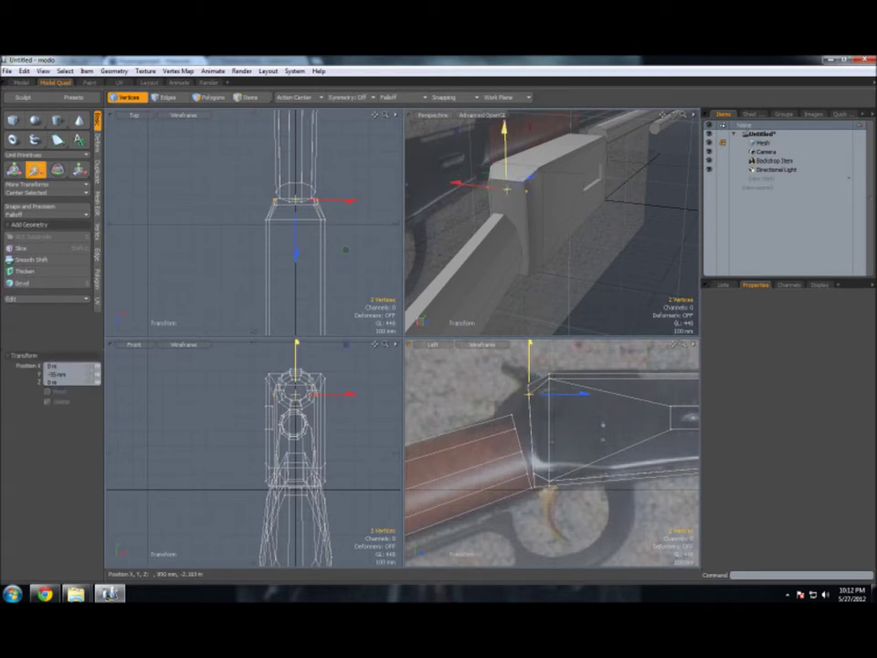
{"action": "left_click", "coordinate": [514, 213]}
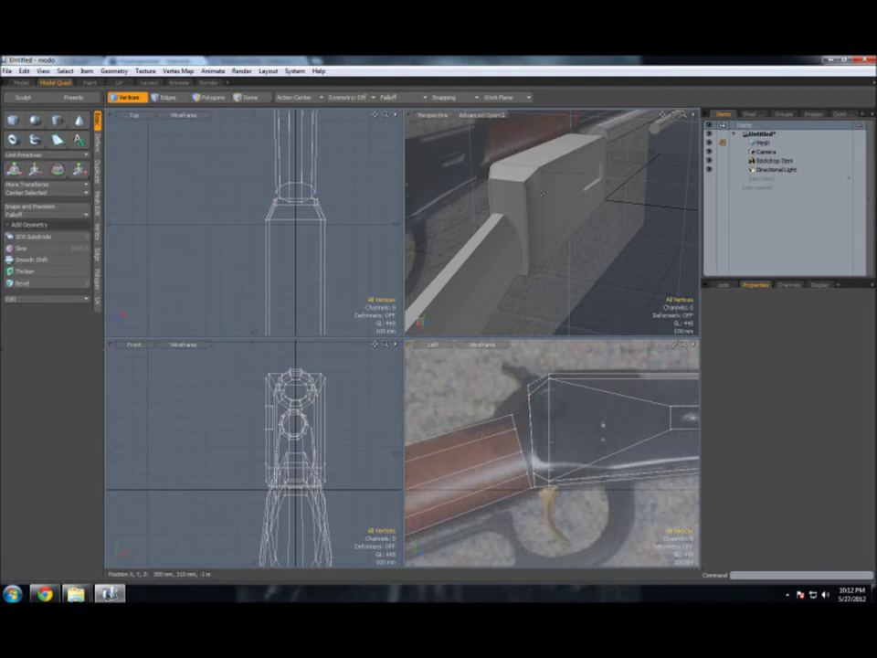
{"action": "left_click", "coordinate": [210, 97]}
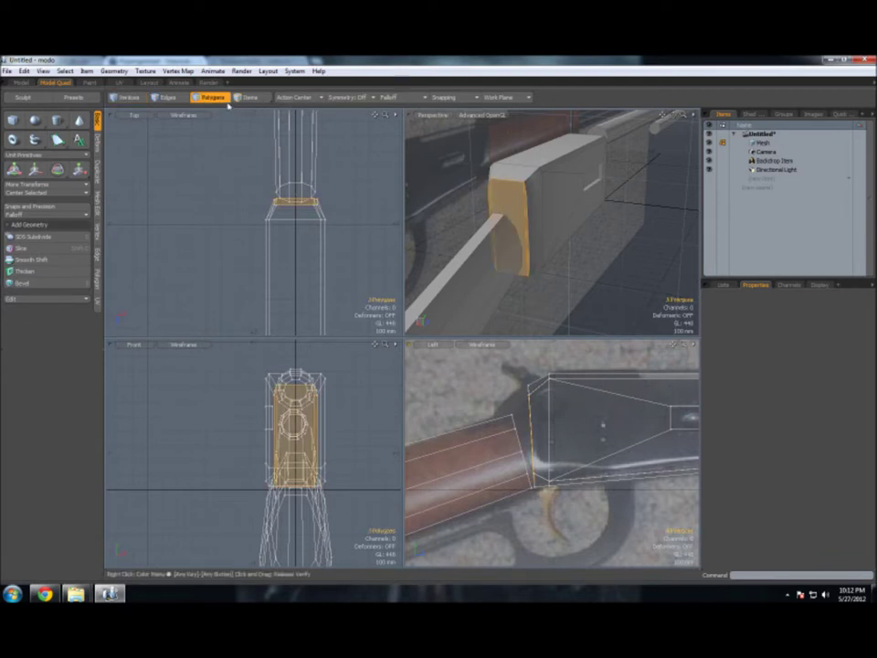
Step: Extrude the receiver's front face outward with Polygon Extrude
{"action": "key", "text": "shift+x"}
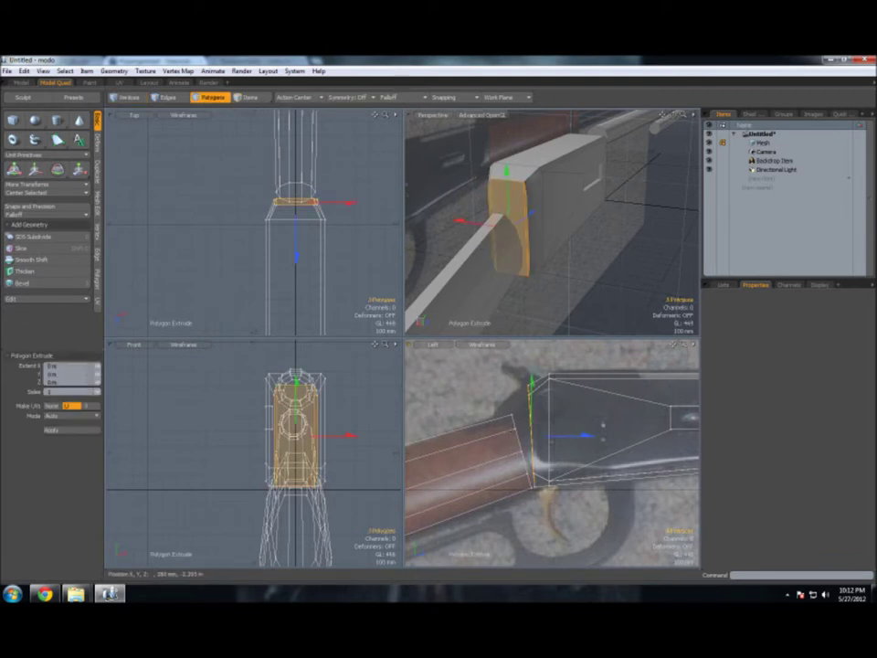
{"action": "left_click_drag", "start_coordinate": [382, 208], "coordinate": [380, 137]}
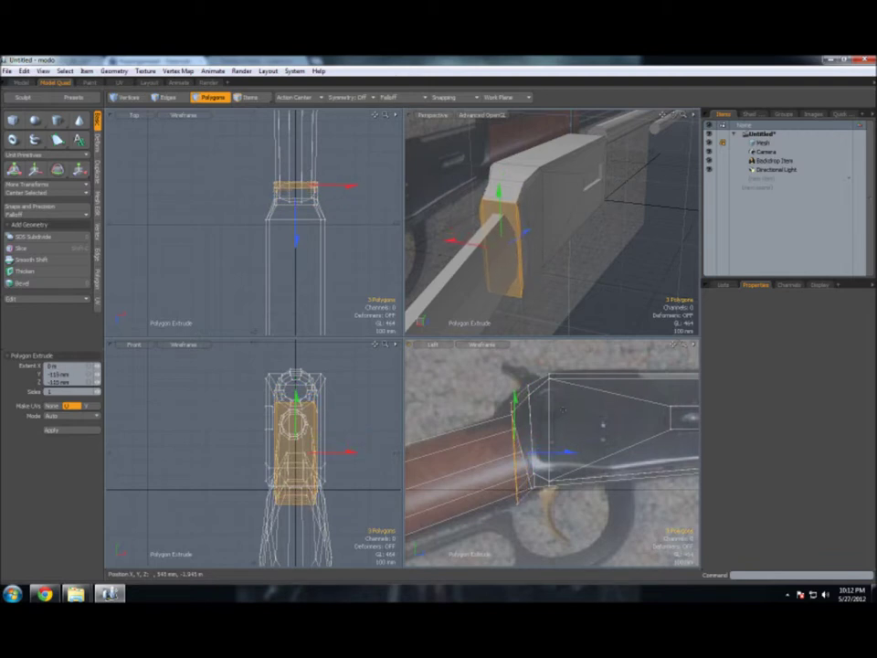
{"action": "key", "text": "space"}
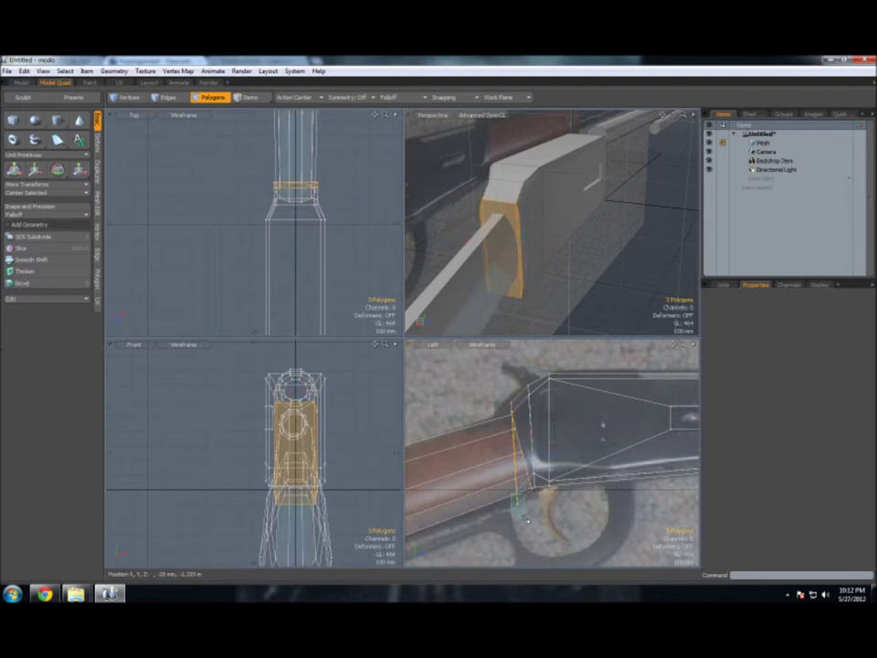
{"action": "left_click", "coordinate": [388, 384]}
Step: Raise the new section's four lower vertices to follow the reference
{"action": "key", "text": "1"}
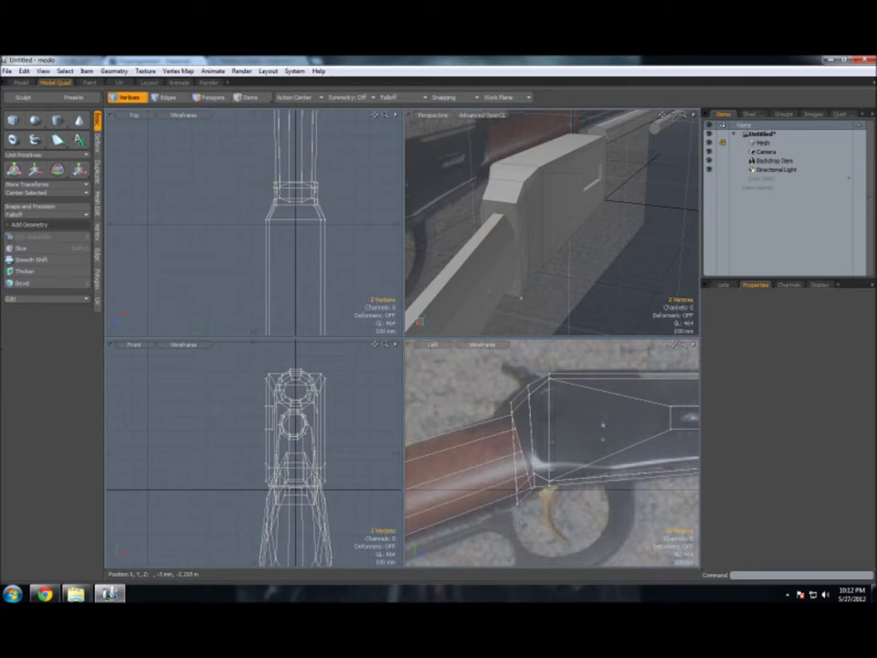
{"action": "key", "text": "w"}
{"action": "left_click_drag", "start_coordinate": [296, 446], "coordinate": [296, 431]}
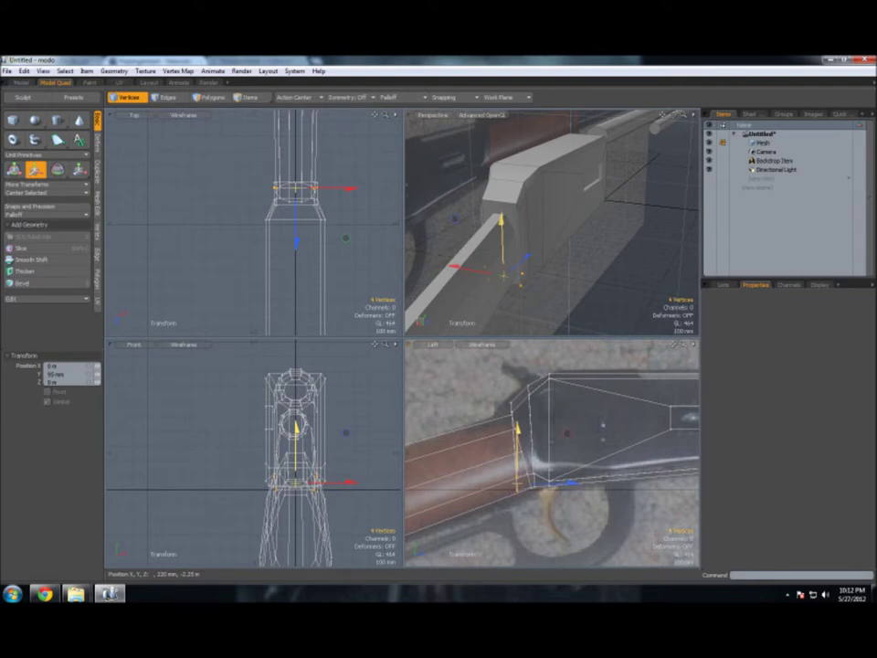
{"action": "key", "text": "space"}
{"action": "key", "text": "Escape"}
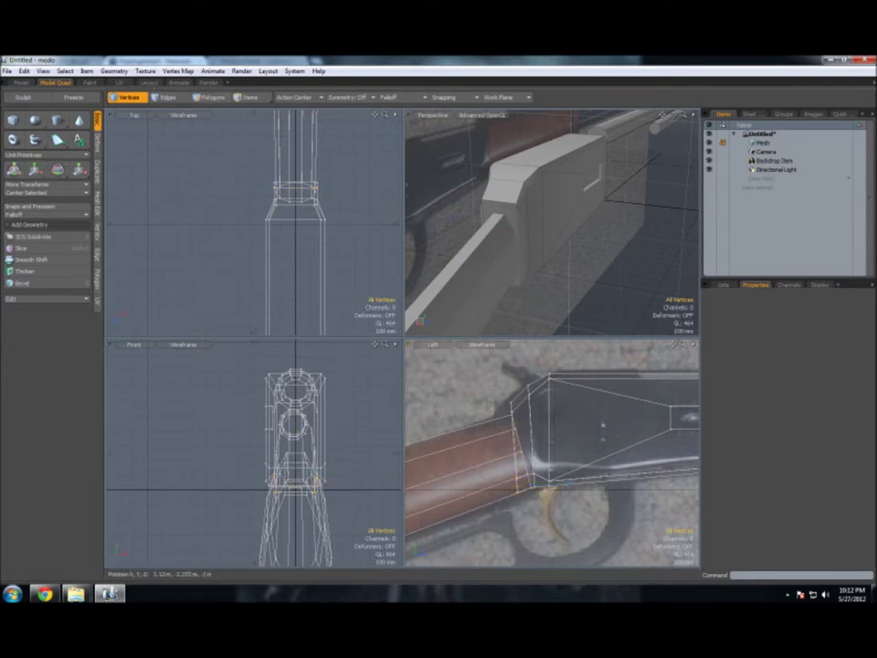
Step: Box-select the receiver's column of vertices in the side view and shift them toward the body
{"action": "left_click_drag", "start_coordinate": [530, 367], "coordinate": [568, 504]}
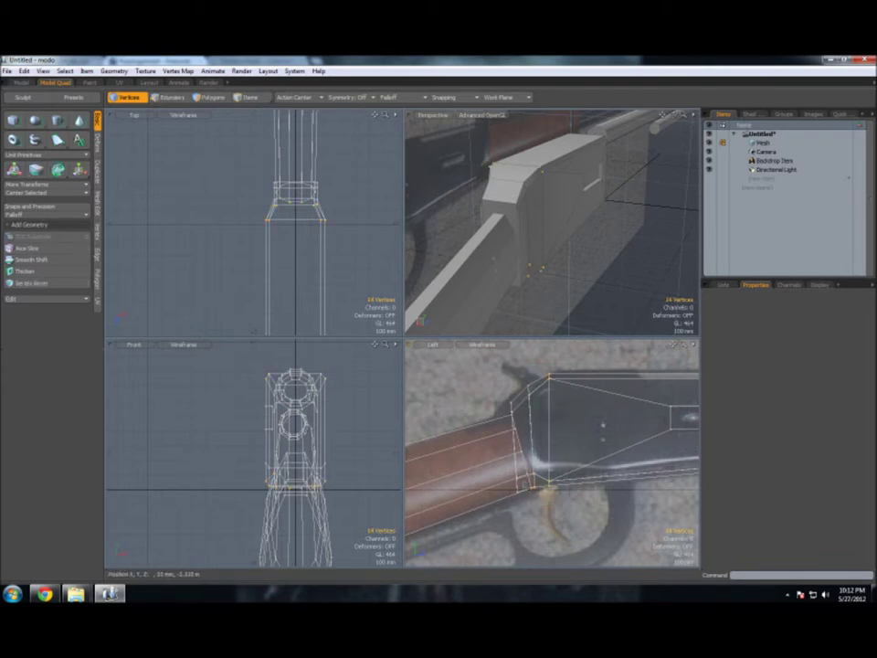
{"action": "left_click_drag", "start_coordinate": [501, 393], "coordinate": [529, 511]}
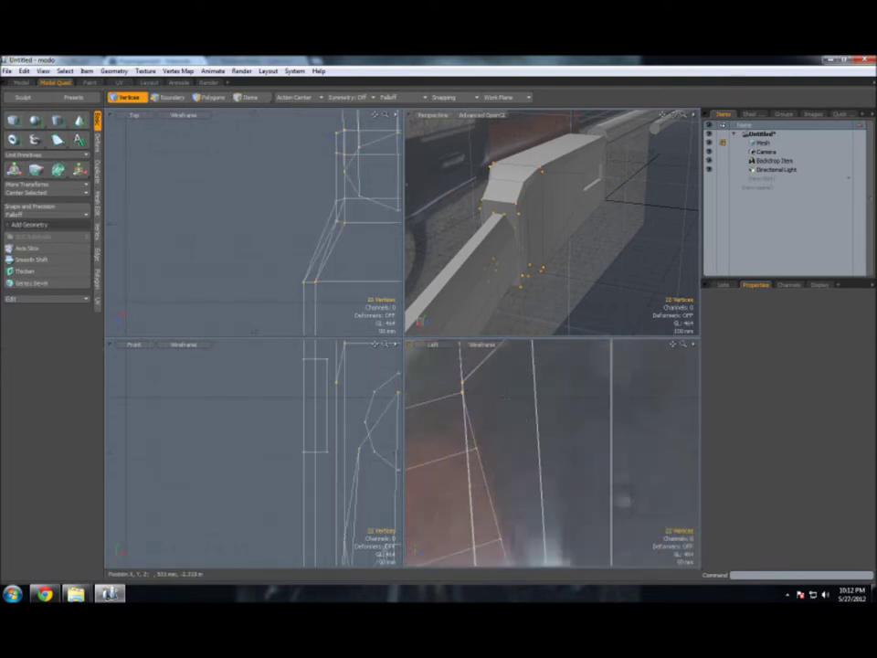
{"action": "key", "text": "shift+a"}
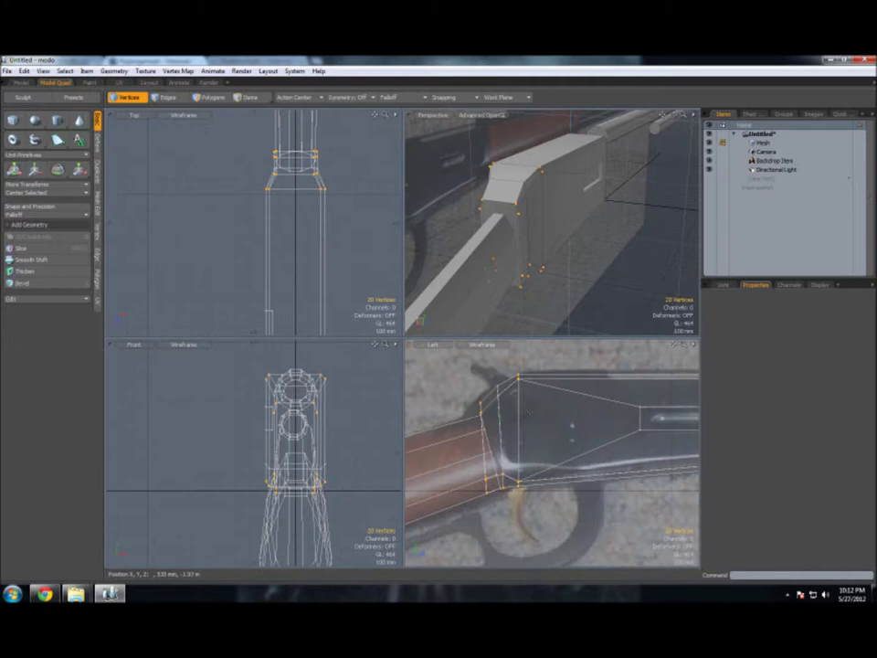
{"action": "key", "text": "w"}
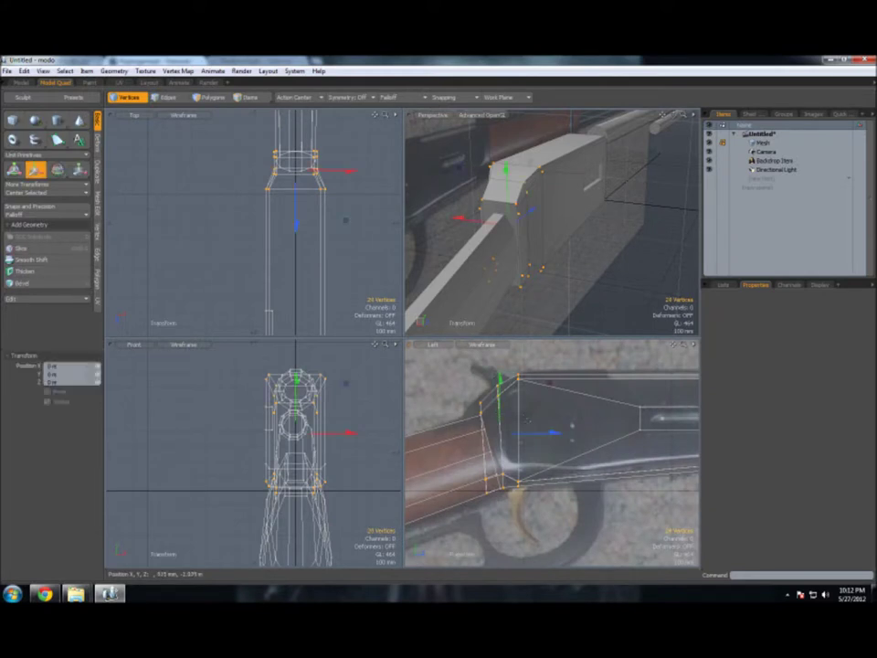
{"action": "left_click_drag", "start_coordinate": [553, 432], "coordinate": [573, 432]}
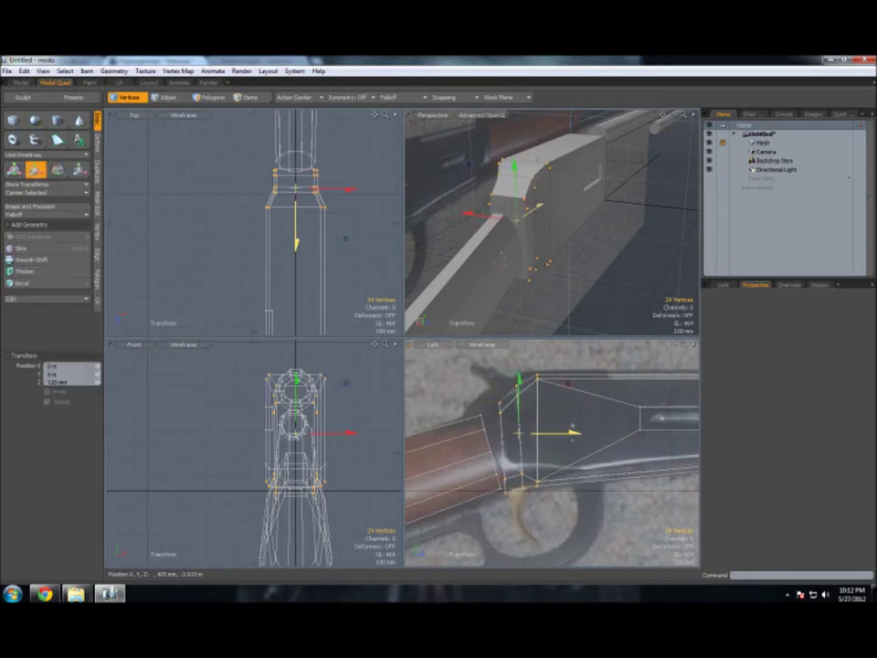
{"action": "key", "text": "space"}
{"action": "key", "text": "space"}
{"action": "key", "text": "space"}
{"action": "key", "text": "space"}
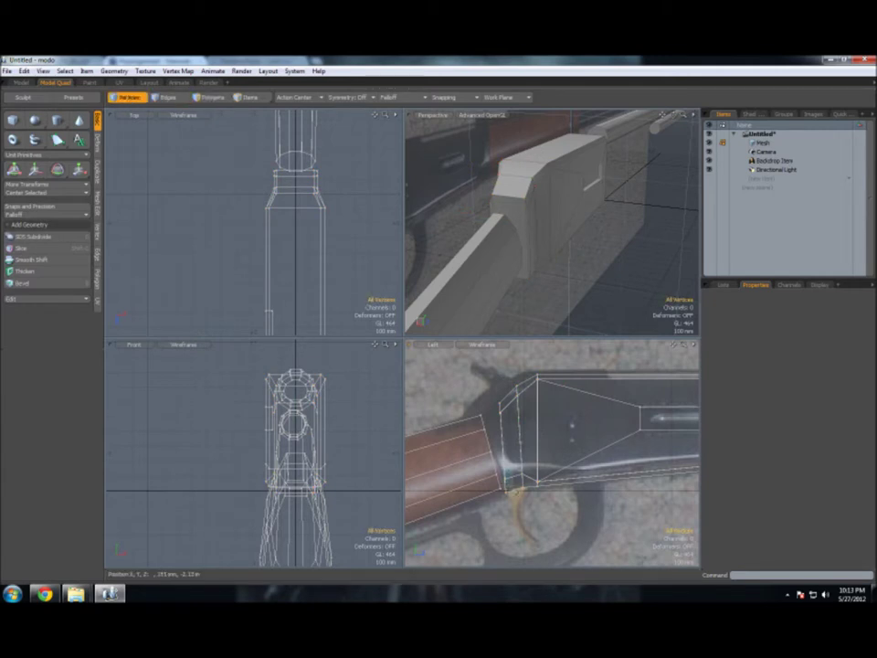
Step: Reposition two groups of four vertices on the front section
{"action": "key", "text": "w"}
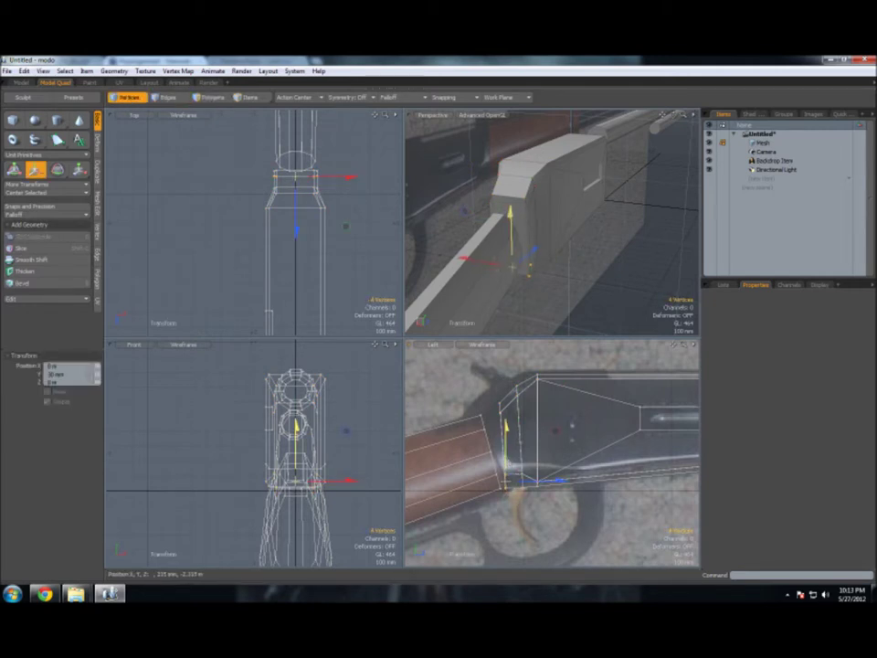
{"action": "key", "text": "space"}
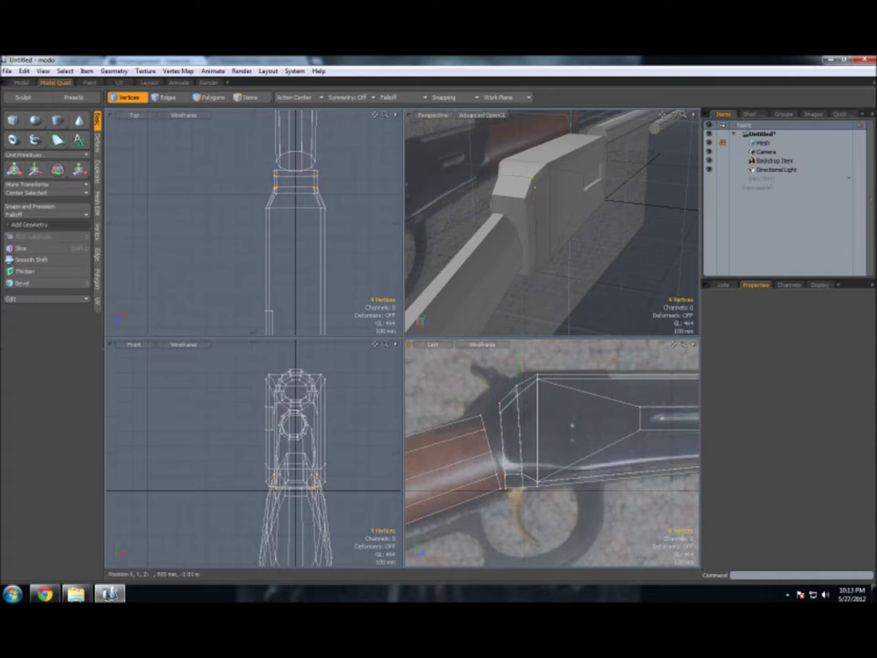
{"action": "key", "text": "w"}
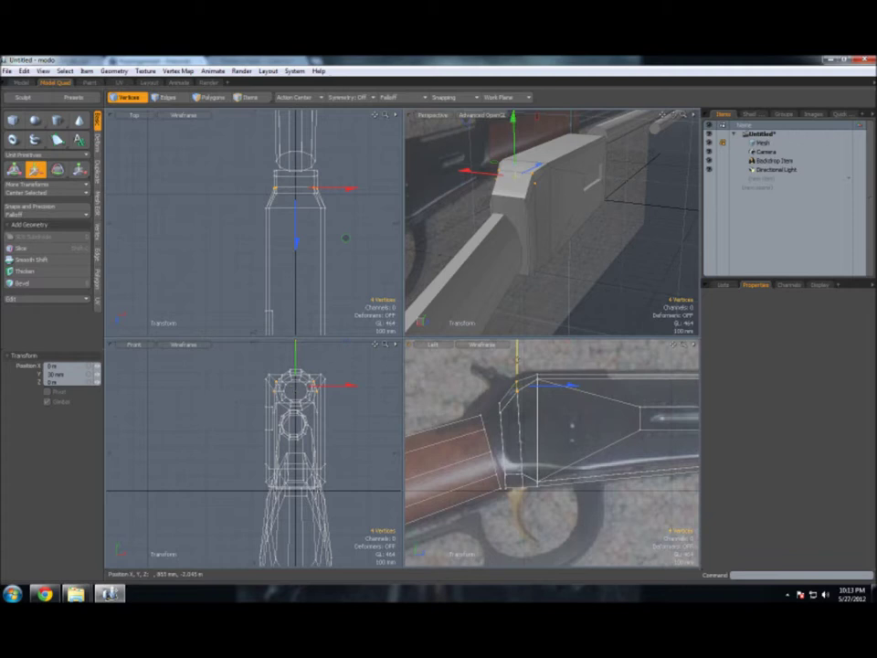
{"action": "key", "text": "space"}
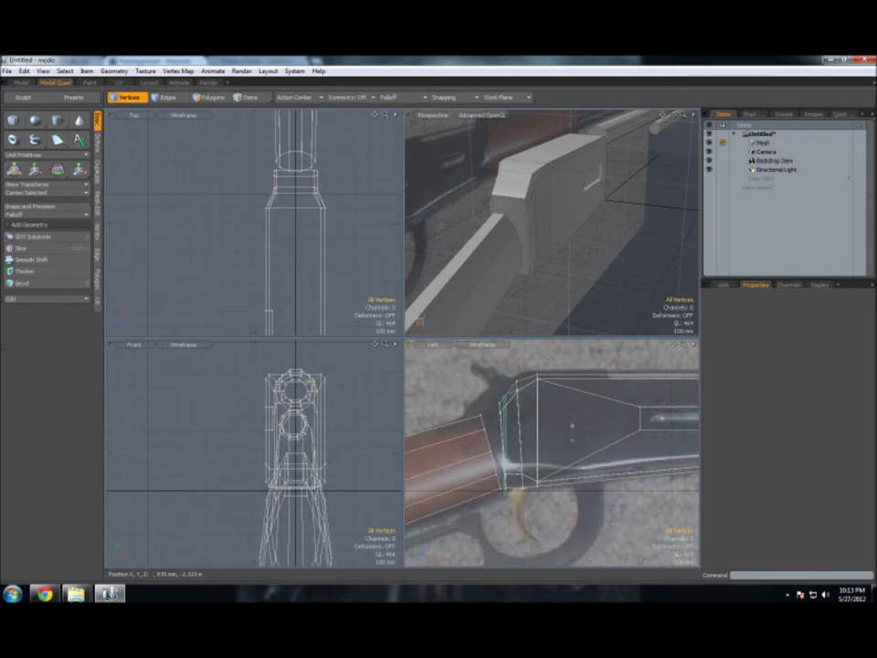
Step: Tilt the front section's end edges by about -4.5° to match the reference
{"action": "left_click", "coordinate": [503, 430]}
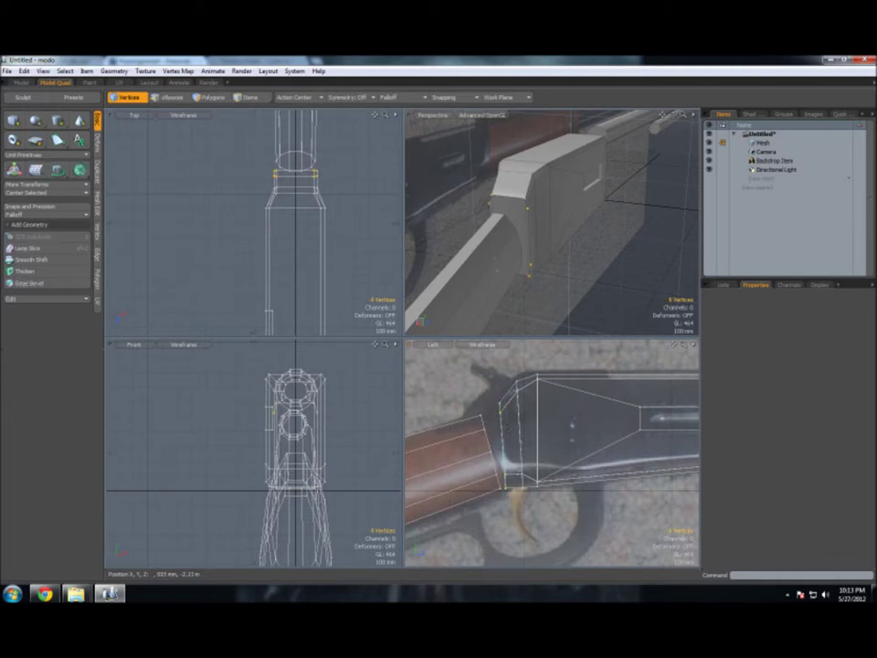
{"action": "key", "text": "e"}
{"action": "left_click_drag", "start_coordinate": [535, 389], "coordinate": [532, 384]}
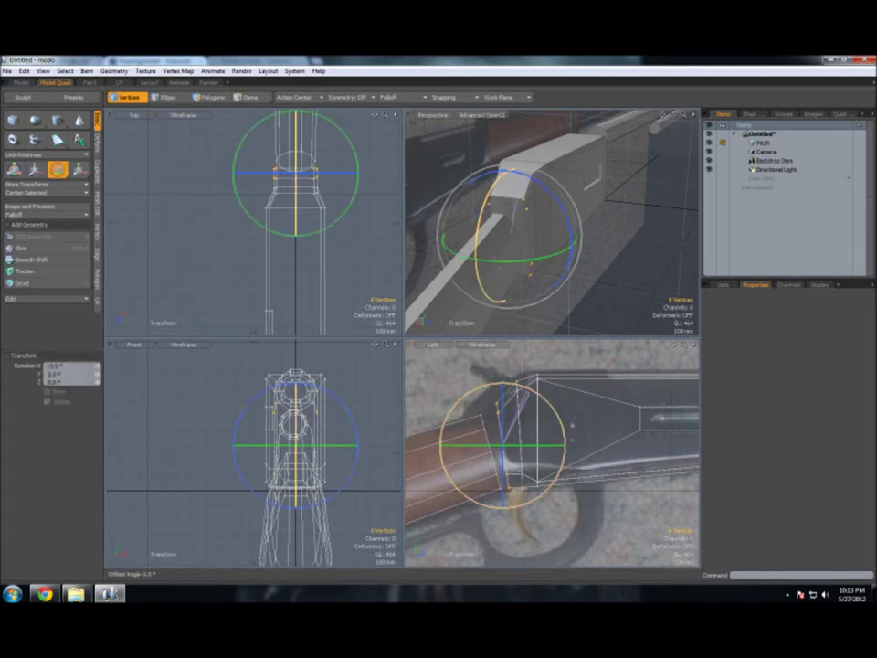
{"action": "key", "text": "space"}
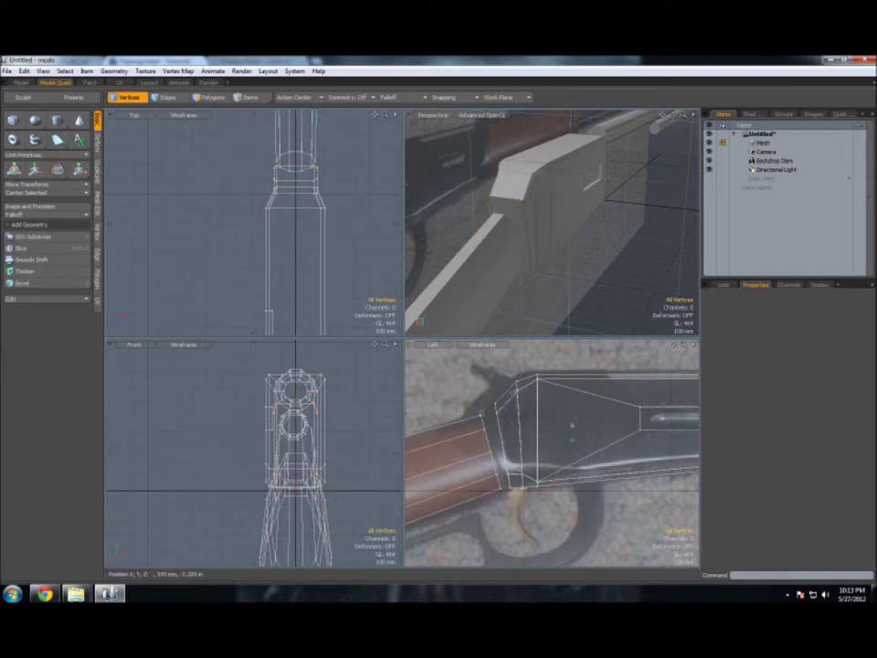
{"action": "left_click", "coordinate": [485, 419]}
{"action": "scroll", "coordinate": [551, 222], "scroll_direction": "up", "scroll_amount": 2}
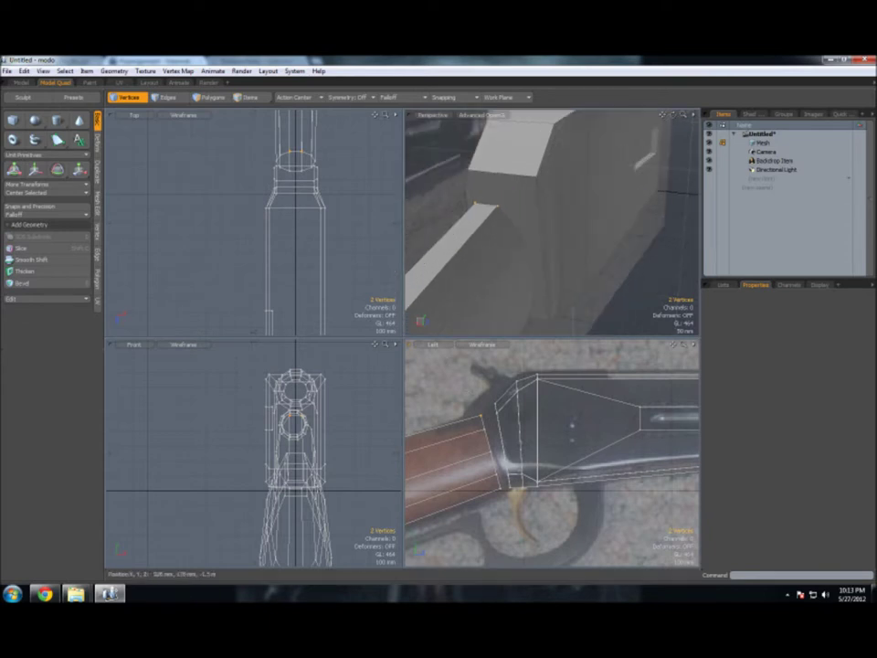
Step: Join the two corner vertices at the receiver's front into one
{"action": "key", "text": "ctrl"}
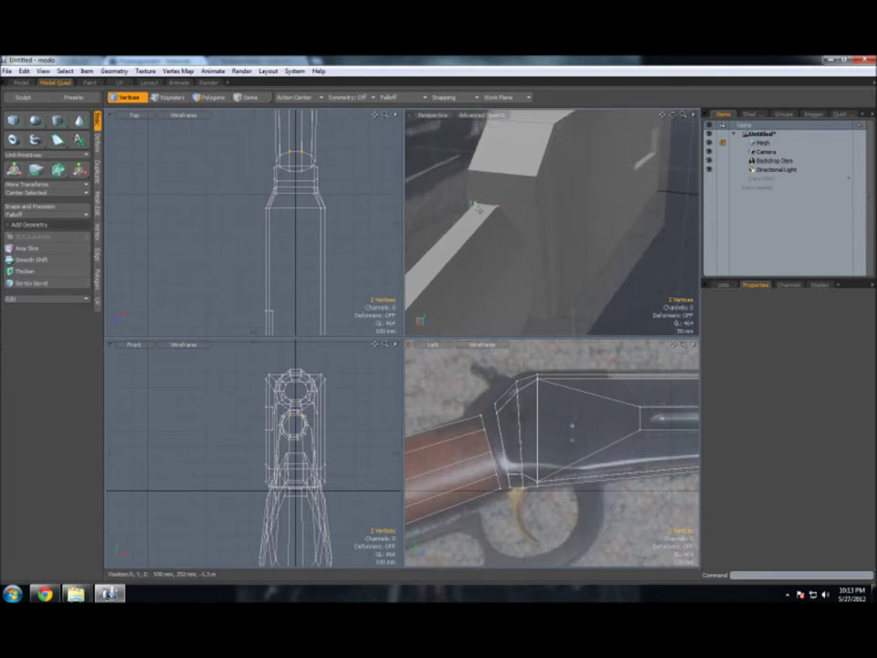
{"action": "left_click", "coordinate": [536, 177], "text": "shift"}
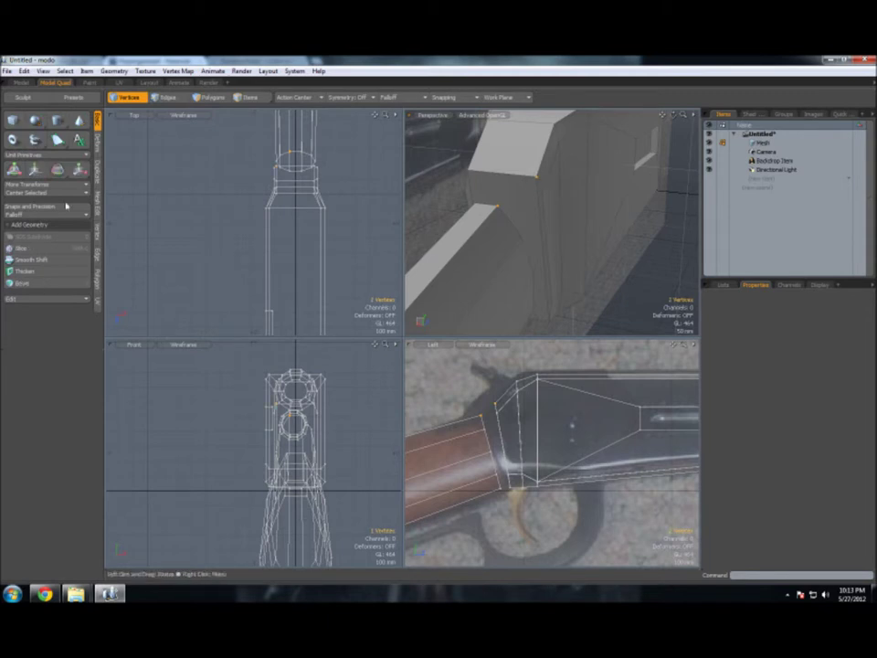
{"action": "left_click", "coordinate": [98, 253]}
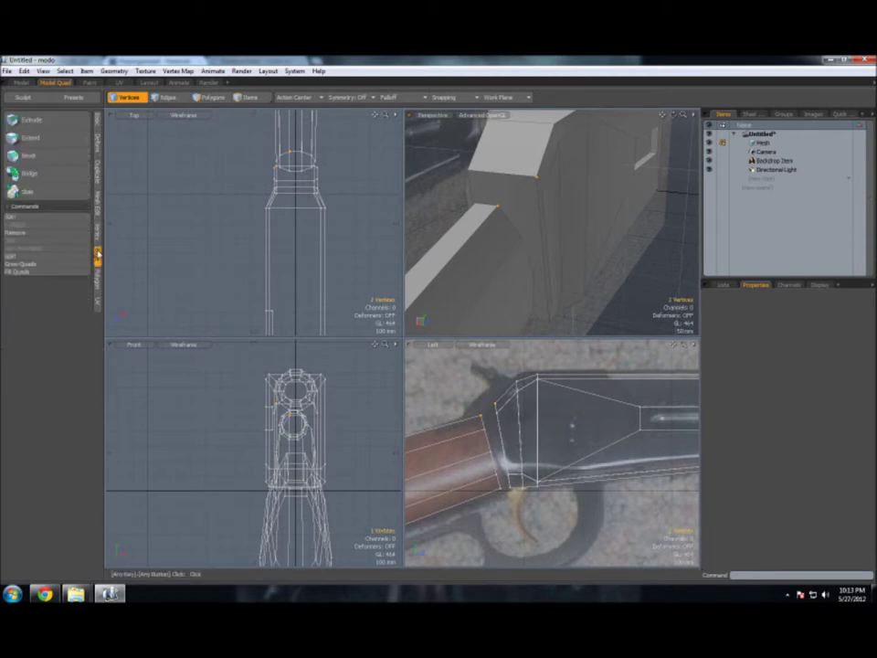
{"action": "left_click", "coordinate": [98, 232]}
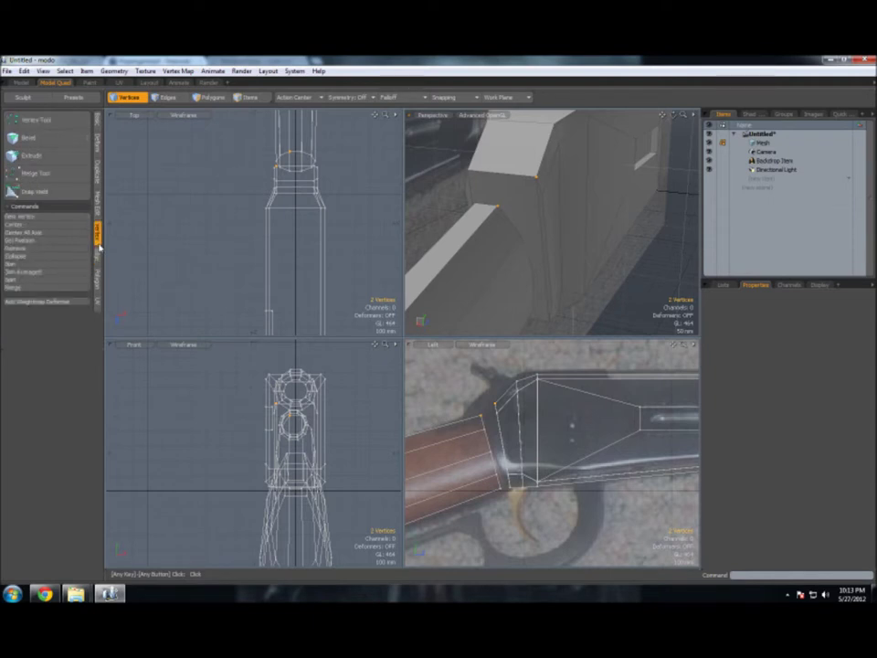
{"action": "left_click", "coordinate": [40, 271]}
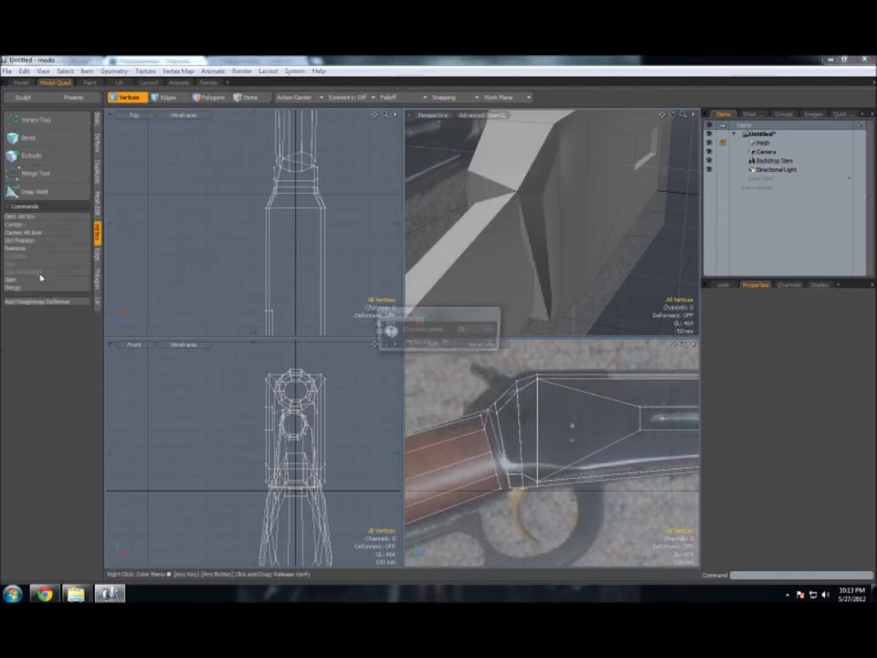
{"action": "left_click", "coordinate": [469, 333]}
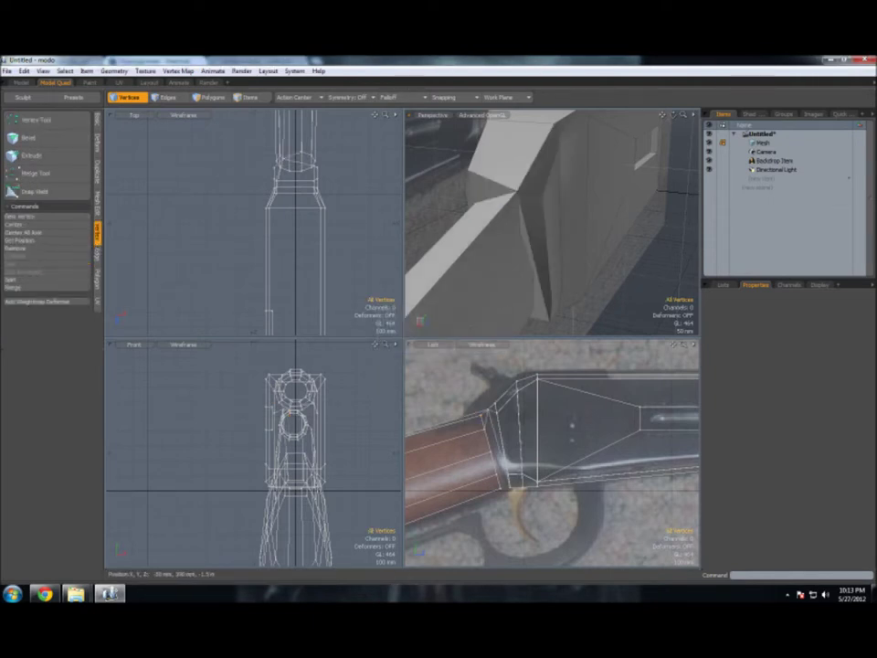
Step: Join two more pairs of stray vertices on the receiver
{"action": "left_click", "coordinate": [520, 234]}
{"action": "left_click", "coordinate": [543, 197], "text": "shift"}
{"action": "left_click", "coordinate": [56, 272]}
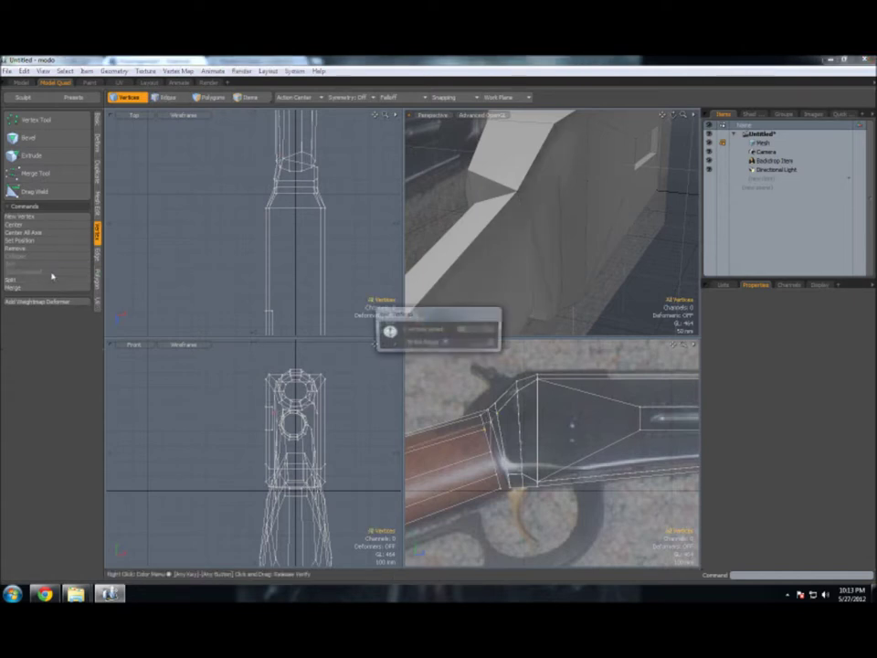
{"action": "key", "text": "Return"}
{"action": "left_click", "coordinate": [481, 202]}
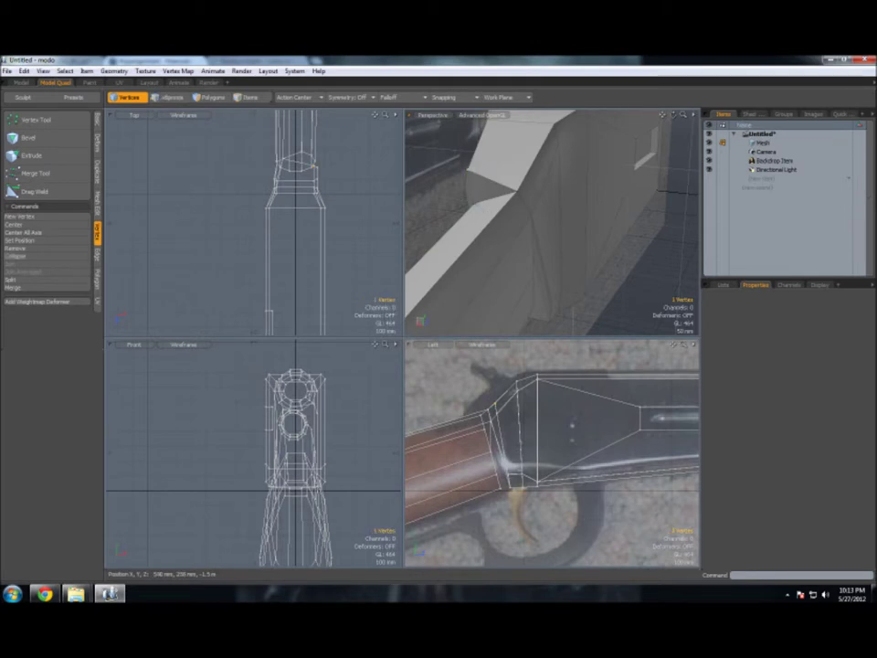
{"action": "left_click", "coordinate": [41, 274]}
{"action": "key", "text": "Return"}
Step: Merge the next stray vertex pair and join the spike's two vertices to remove it
{"action": "left_click_drag", "start_coordinate": [663, 114], "coordinate": [607, 143]}
{"action": "left_click", "coordinate": [491, 199]}
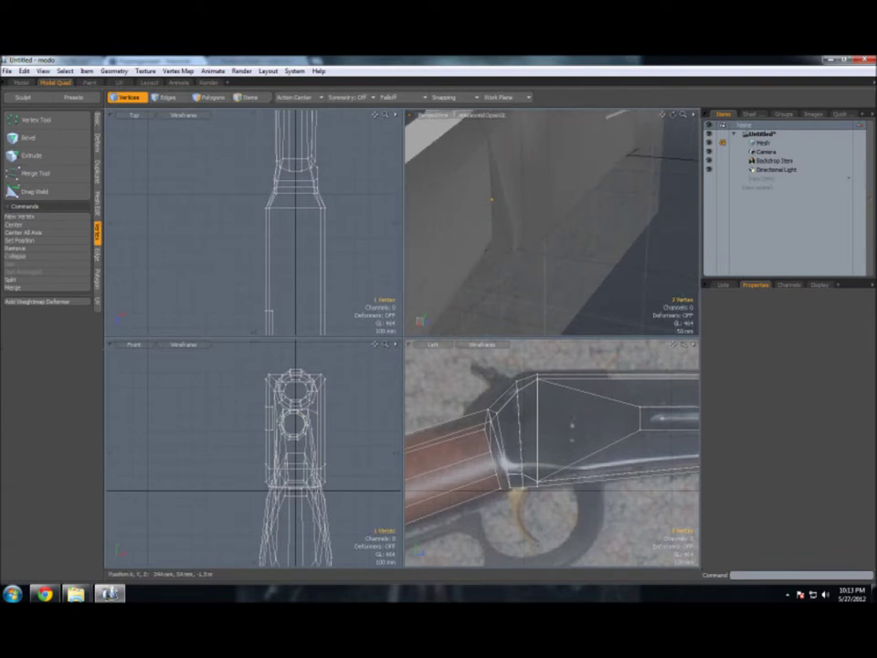
{"action": "left_click", "coordinate": [487, 224], "text": "shift"}
{"action": "left_click_drag", "start_coordinate": [662, 114], "coordinate": [676, 110]}
{"action": "scroll", "coordinate": [388, 370], "scroll_direction": "up", "scroll_amount": 2}
{"action": "left_click", "coordinate": [28, 272]}
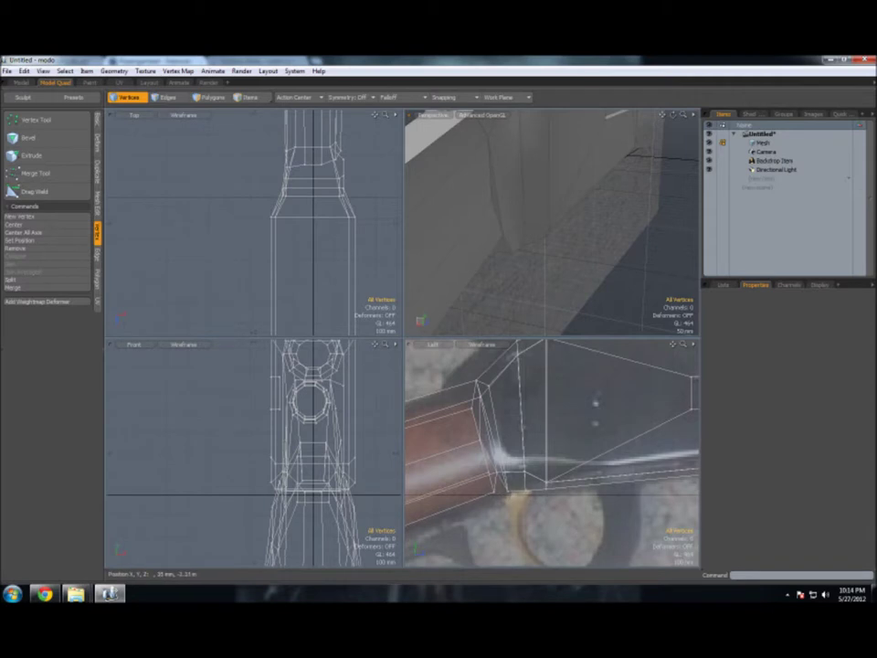
{"action": "mouse_move", "coordinate": [663, 114]}
{"action": "left_mouse_down"}
{"action": "mouse_move", "coordinate": [681, 110]}
{"action": "mouse_move", "coordinate": [674, 115]}
{"action": "left_mouse_up"}
{"action": "left_click_drag", "start_coordinate": [324, 137], "coordinate": [366, 110]}
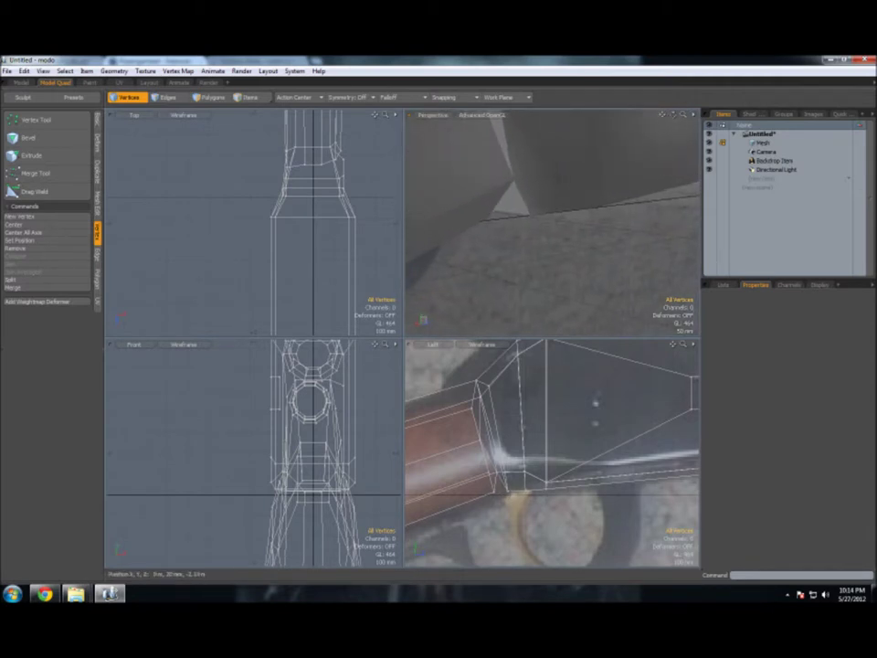
{"action": "left_click", "coordinate": [485, 217]}
{"action": "left_click", "coordinate": [540, 224], "text": "shift"}
{"action": "left_click", "coordinate": [27, 271]}
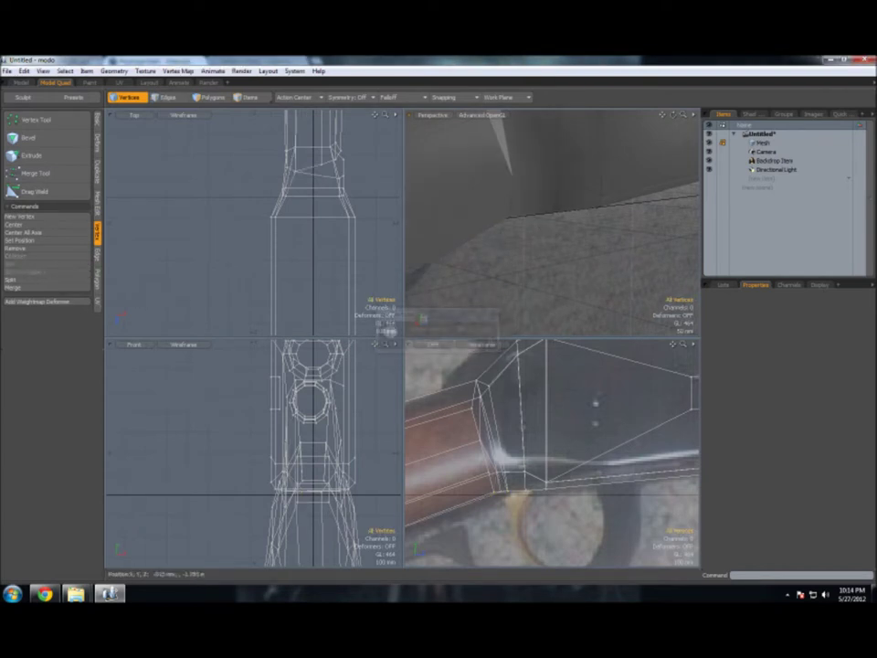
Step: Merge the matching underside-edge vertex pair at their averaged position
{"action": "left_click_drag", "start_coordinate": [671, 114], "coordinate": [671, 320]}
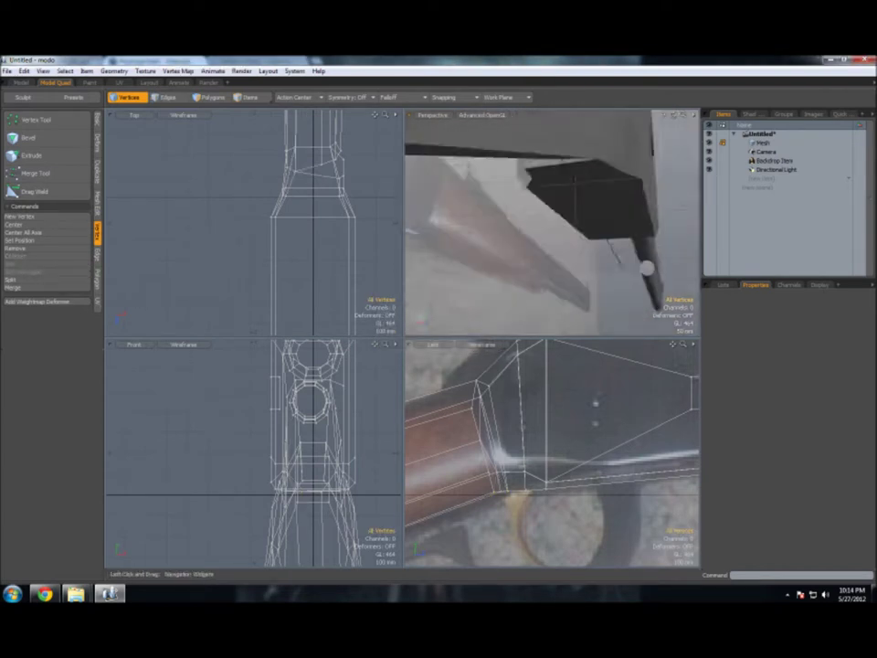
{"action": "left_click", "coordinate": [647, 183]}
{"action": "left_click", "coordinate": [612, 184], "text": "shift"}
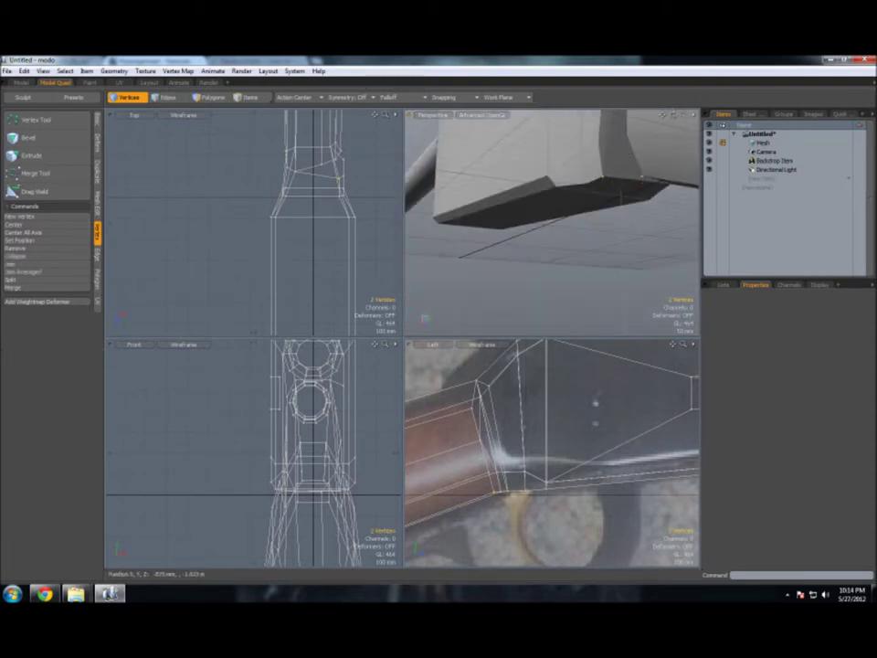
{"action": "left_click", "coordinate": [27, 272]}
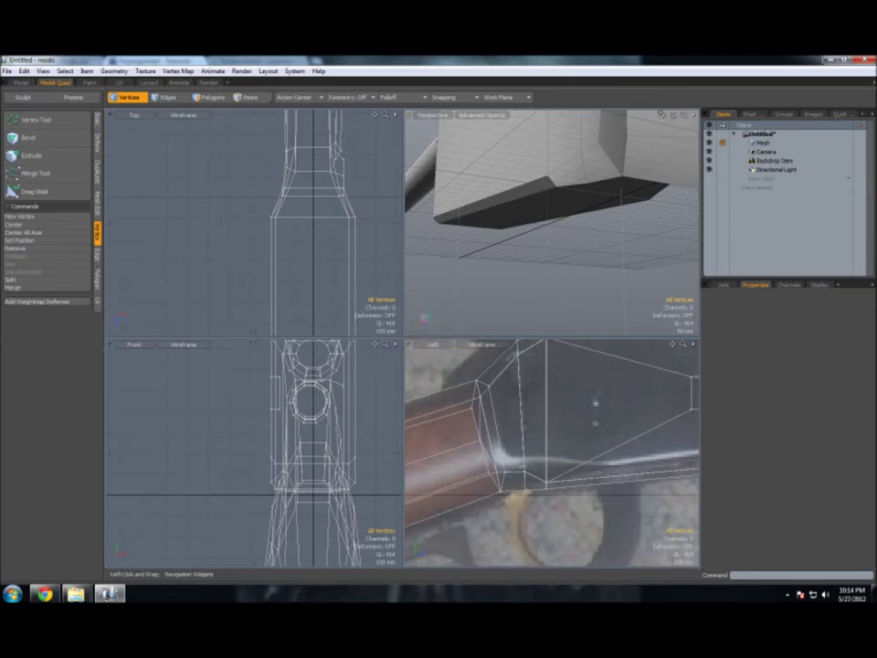
{"action": "left_click_drag", "start_coordinate": [660, 113], "coordinate": [637, 236]}
{"action": "key", "text": "ctrl+z"}
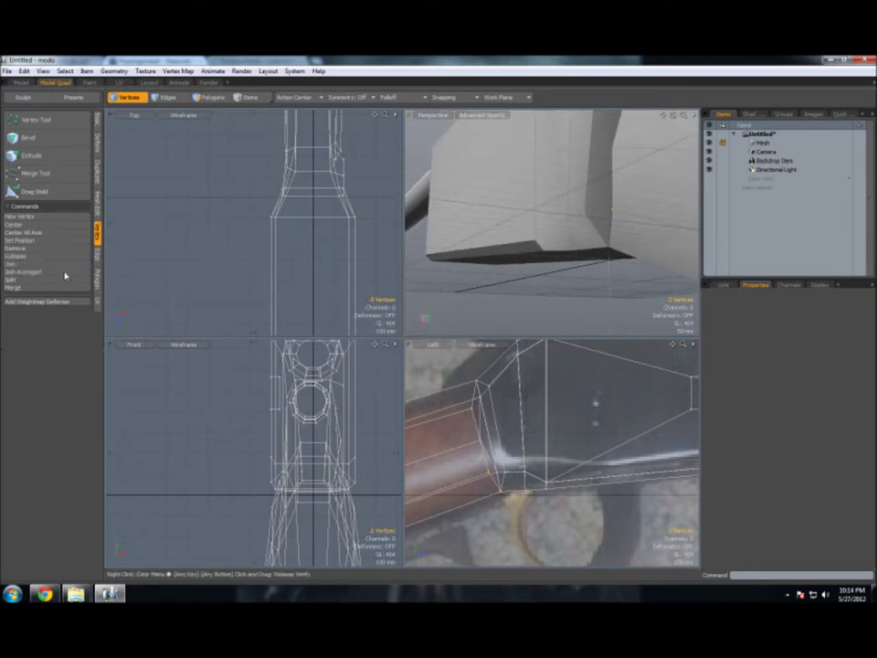
{"action": "key", "text": "ctrl+shift+z"}
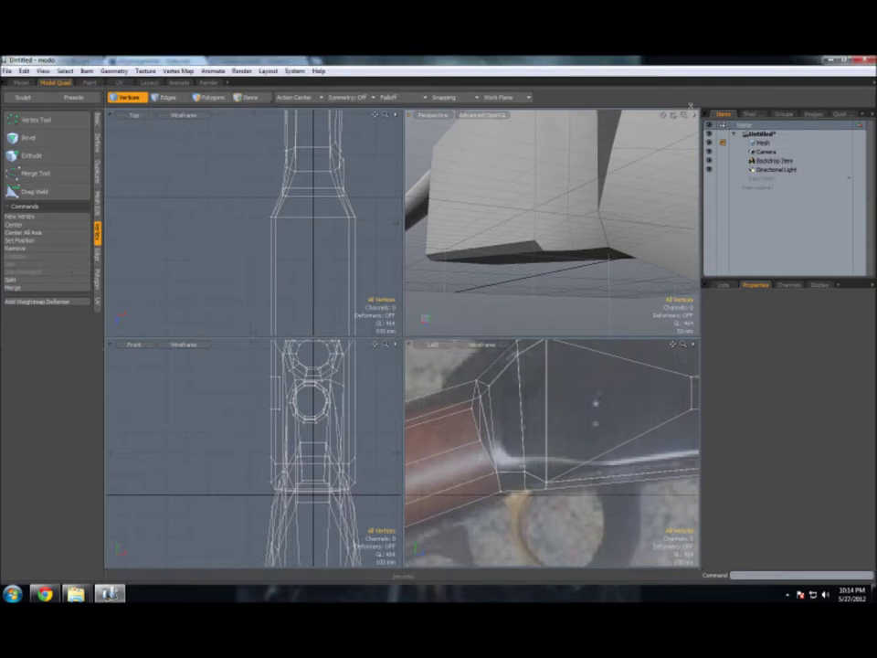
Step: Collapse the leftover corner vertex to clean up the receiver corner
{"action": "left_click_drag", "start_coordinate": [663, 115], "coordinate": [575, 194]}
{"action": "left_click", "coordinate": [608, 249]}
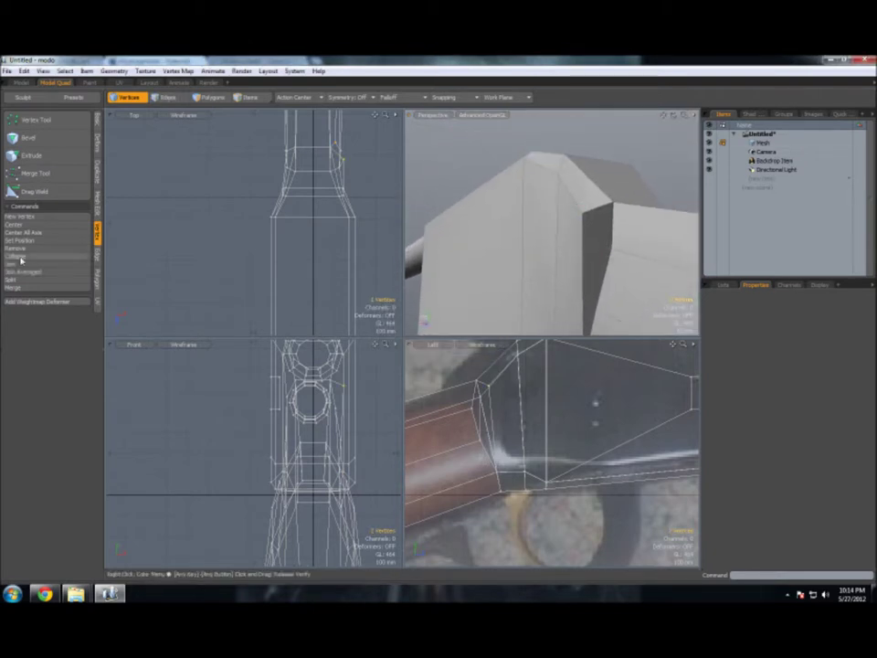
{"action": "left_click", "coordinate": [19, 255]}
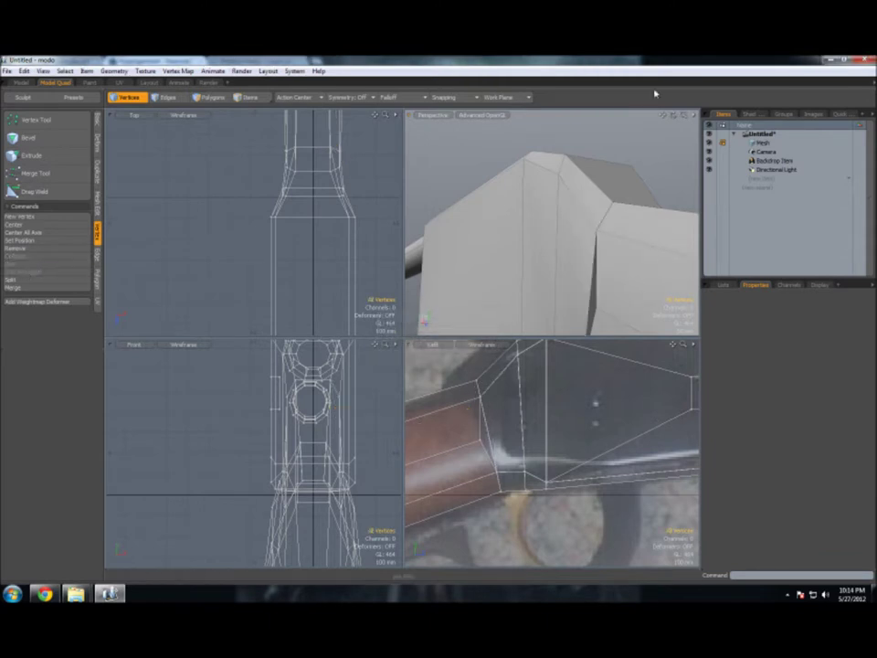
{"action": "left_click_drag", "start_coordinate": [663, 115], "coordinate": [641, 129]}
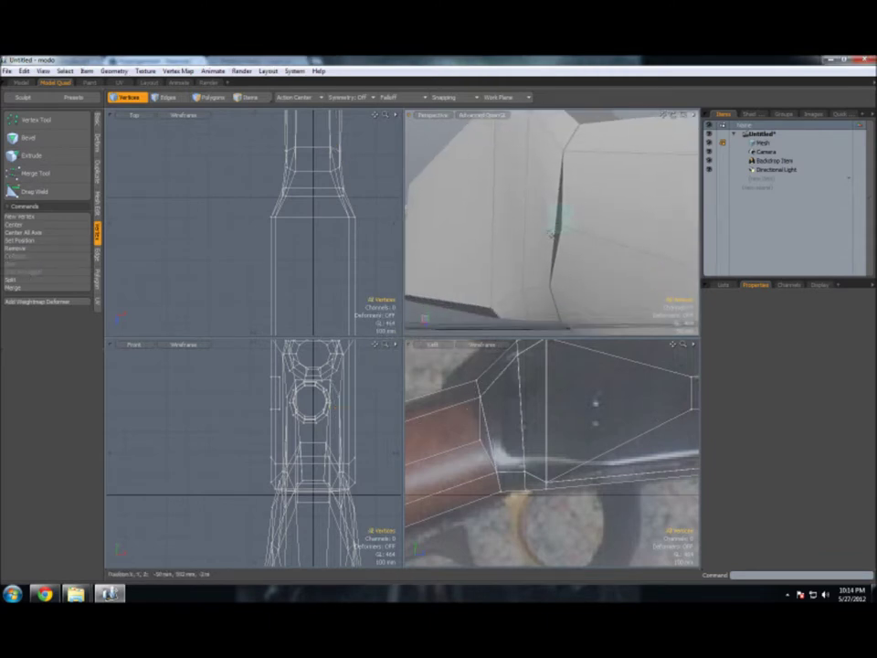
Step: Move the receiver's ridge vertex so the sliver crease on its side flattens out
{"action": "left_click", "coordinate": [560, 228]}
{"action": "key", "text": "w"}
{"action": "left_click_drag", "start_coordinate": [539, 229], "coordinate": [546, 233]}
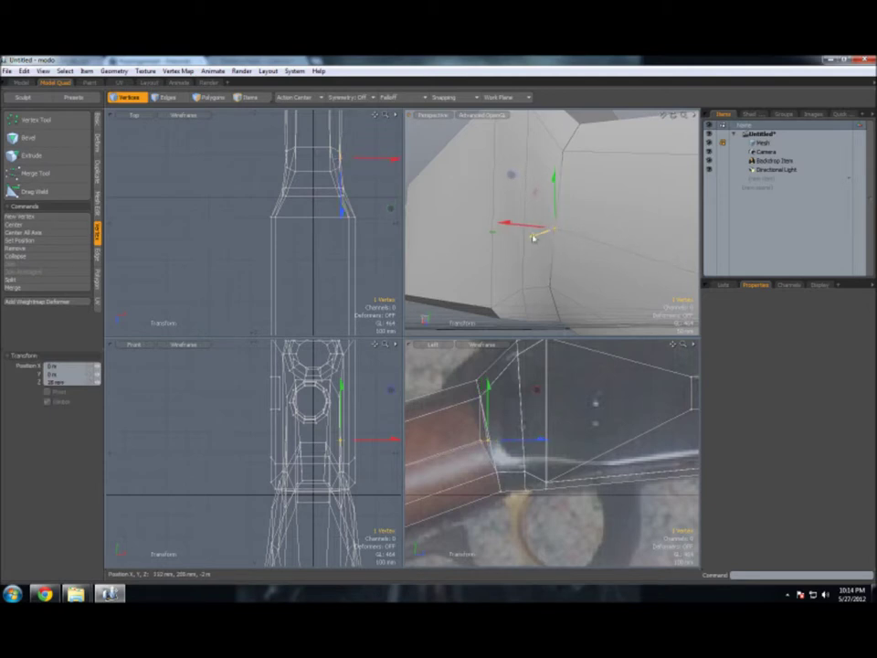
{"action": "key", "text": "space"}
{"action": "mouse_move", "coordinate": [673, 115]}
{"action": "left_mouse_down"}
{"action": "mouse_move", "coordinate": [680, 128]}
{"action": "mouse_move", "coordinate": [676, 122]}
{"action": "left_mouse_up"}
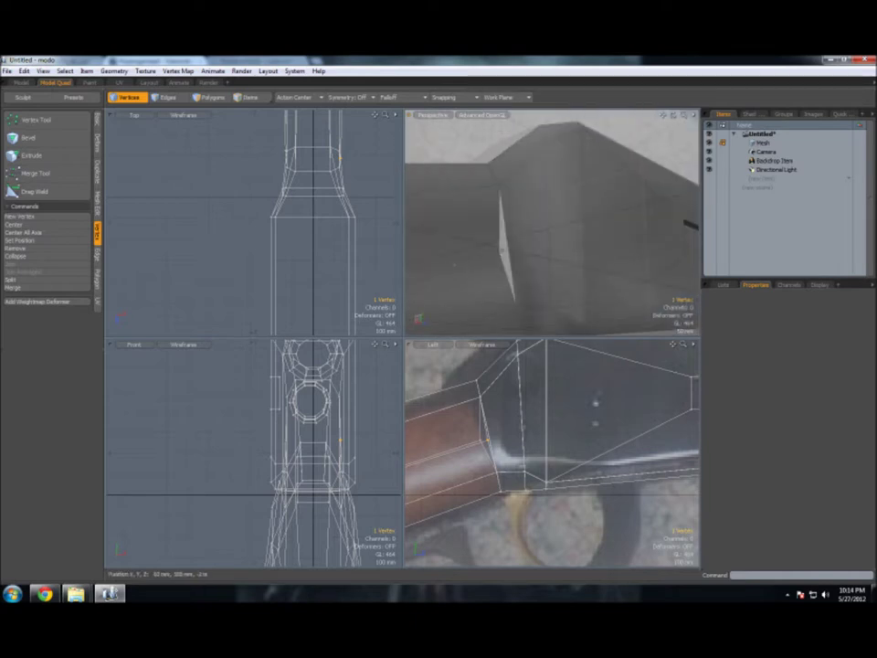
{"action": "key", "text": "w"}
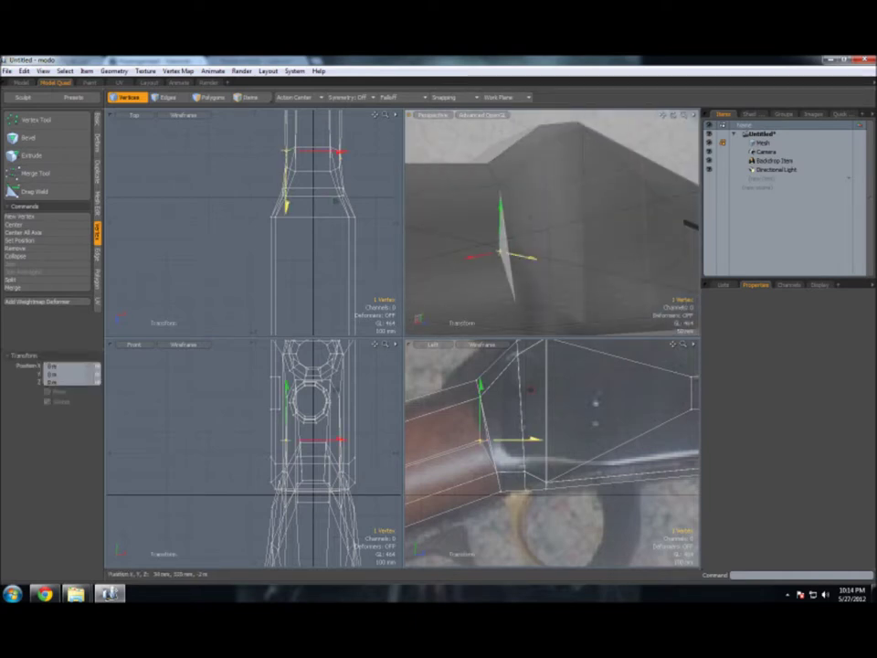
{"action": "key", "text": "space"}
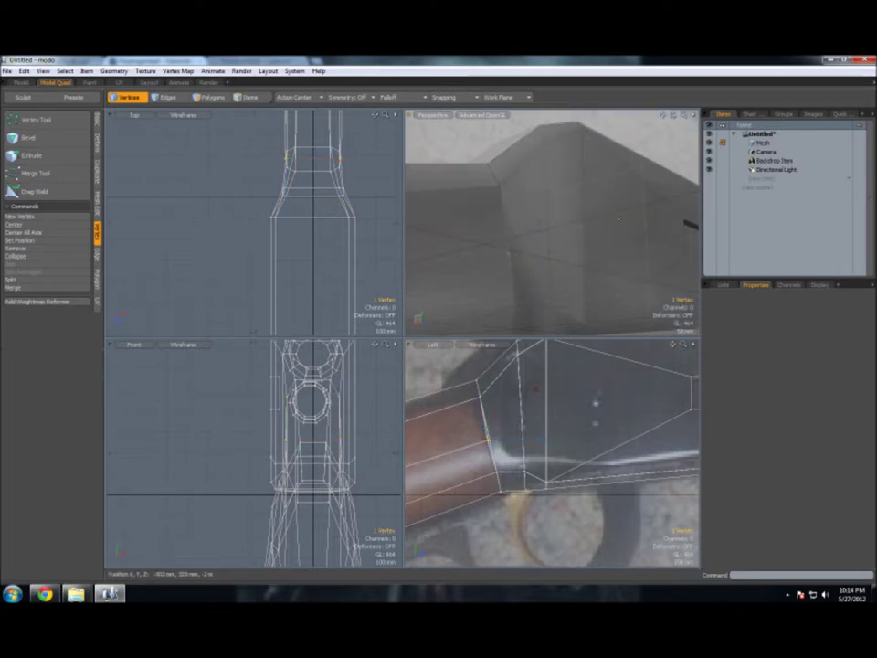
{"action": "scroll", "coordinate": [618, 218], "scroll_direction": "down", "scroll_amount": 5}
{"action": "left_click_drag", "start_coordinate": [664, 116], "coordinate": [665, 116]}
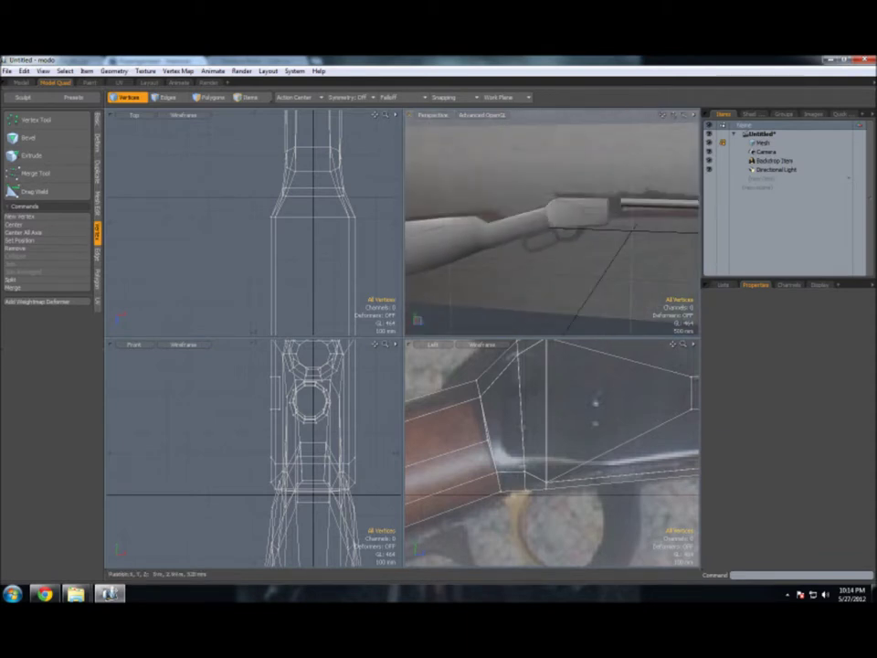
Step: Inset the receiver's front face by 10 mm and scale the inset to 70% width
{"action": "left_click_drag", "start_coordinate": [664, 116], "coordinate": [641, 148]}
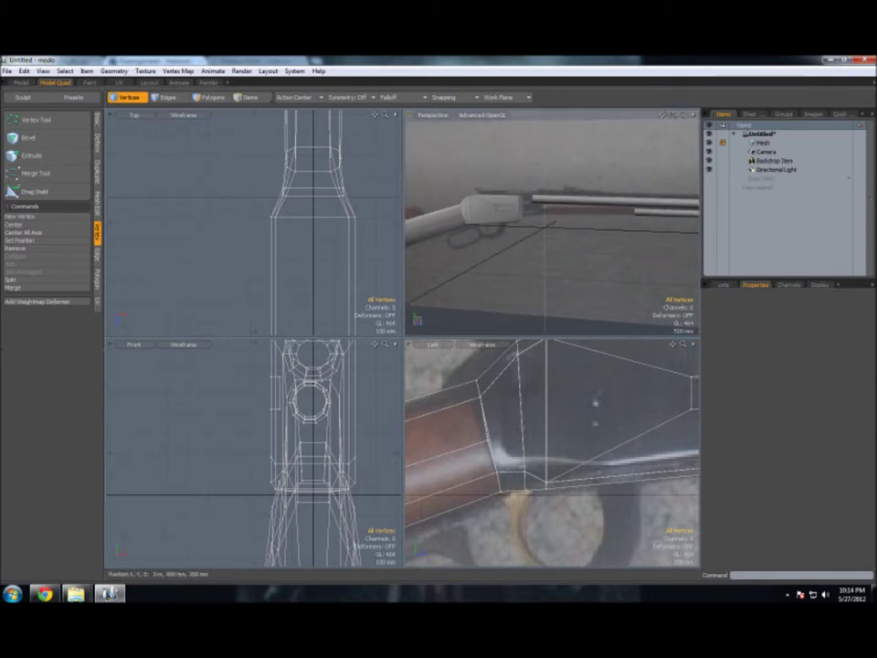
{"action": "key", "text": "a"}
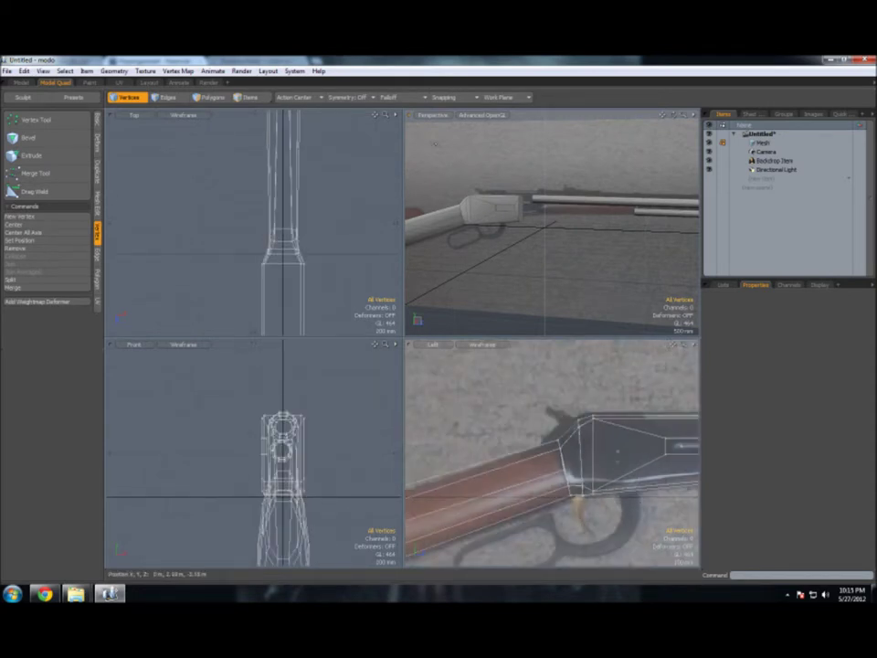
{"action": "scroll", "coordinate": [550, 224], "scroll_direction": "up", "scroll_amount": 3}
{"action": "mouse_move", "coordinate": [674, 117]}
{"action": "left_mouse_down"}
{"action": "mouse_move", "coordinate": [694, 146]}
{"action": "mouse_move", "coordinate": [567, 207]}
{"action": "left_mouse_up"}
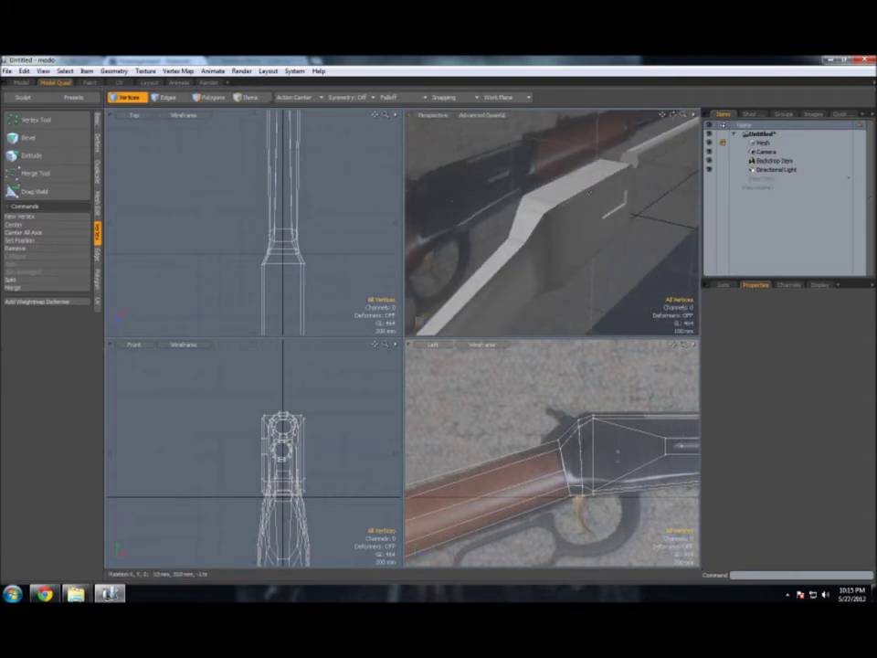
{"action": "key", "text": "2"}
{"action": "key", "text": "3"}
{"action": "left_click", "coordinate": [528, 221]}
{"action": "key", "text": "b"}
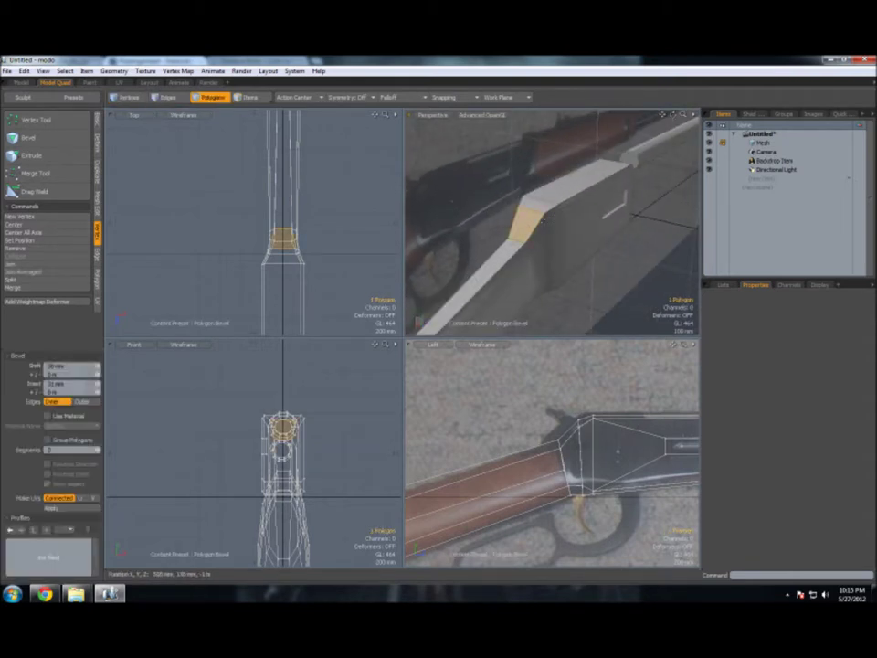
{"action": "left_click_drag", "start_coordinate": [394, 173], "coordinate": [416, 176]}
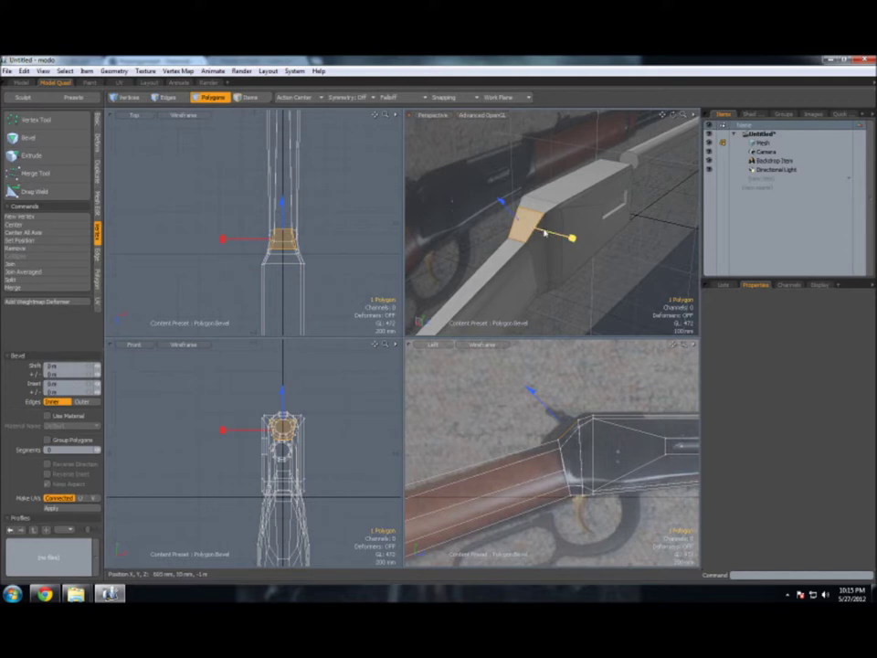
{"action": "key", "text": "r"}
{"action": "left_click_drag", "start_coordinate": [481, 213], "coordinate": [508, 225]}
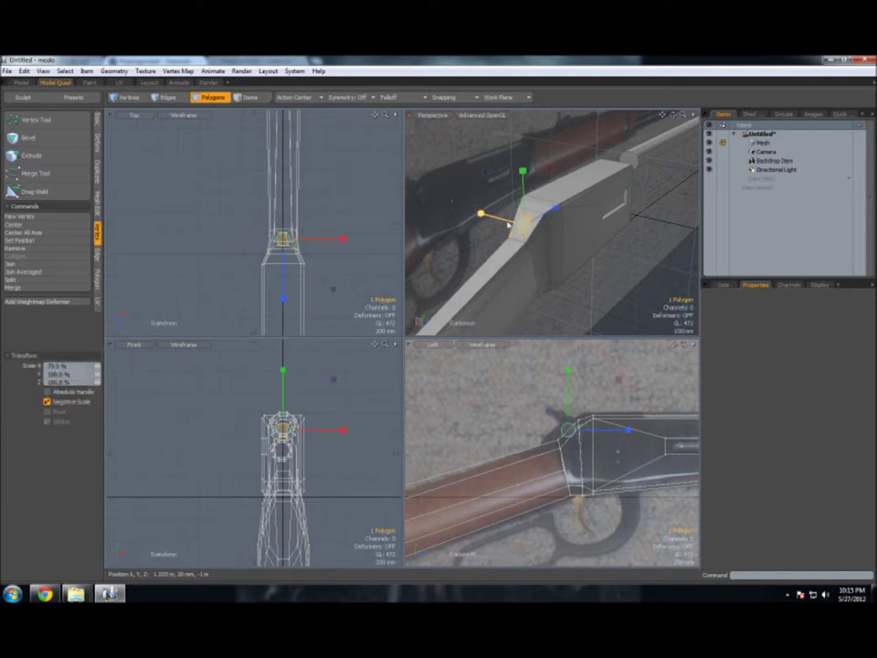
Step: Extrude the inset face toward the barrel and narrow it to about 45% width
{"action": "key", "text": "space"}
{"action": "key", "text": "shift+x"}
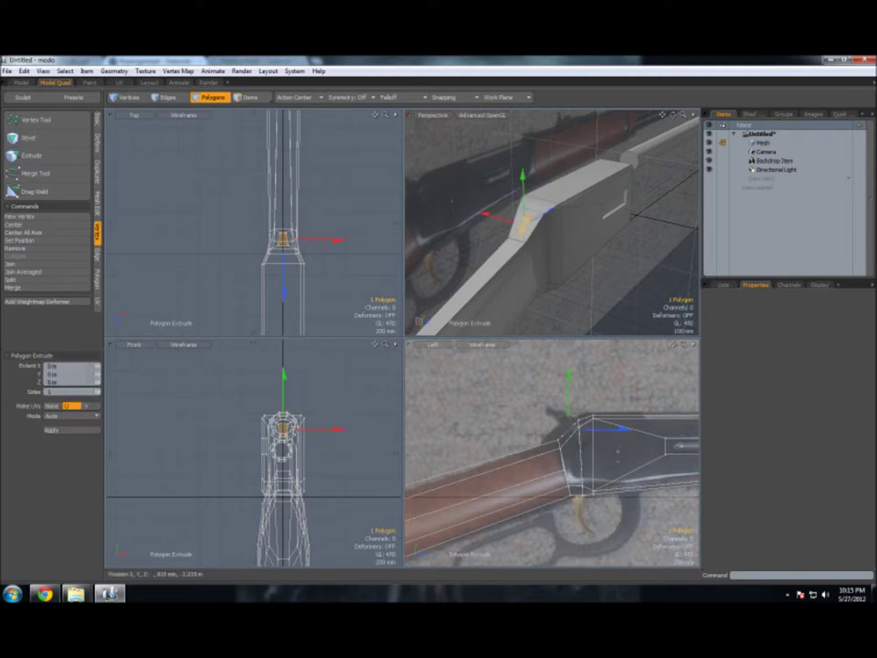
{"action": "mouse_move", "coordinate": [391, 168]}
{"action": "left_mouse_down"}
{"action": "mouse_move", "coordinate": [389, 137]}
{"action": "mouse_move", "coordinate": [393, 166]}
{"action": "left_mouse_up"}
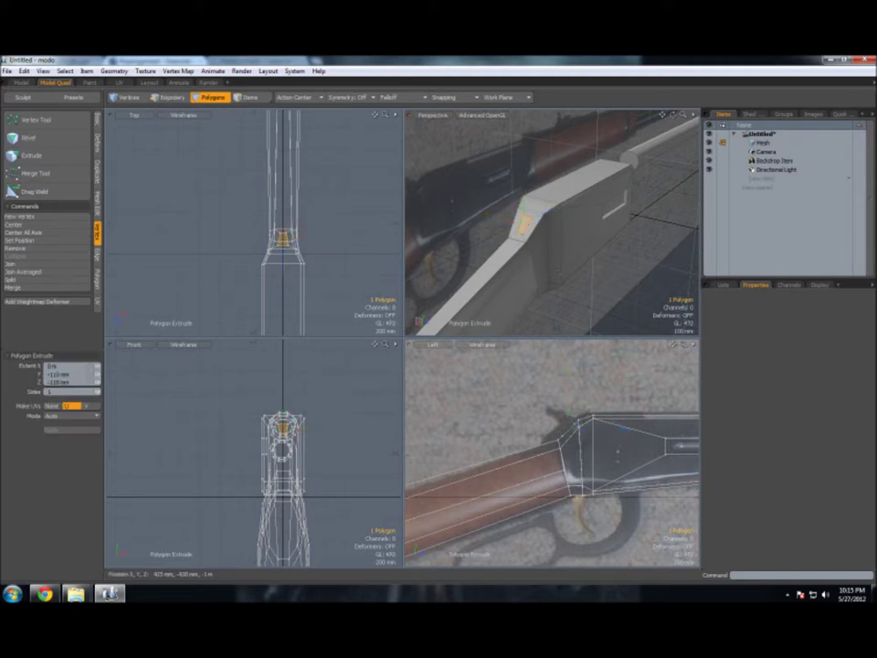
{"action": "key", "text": "r"}
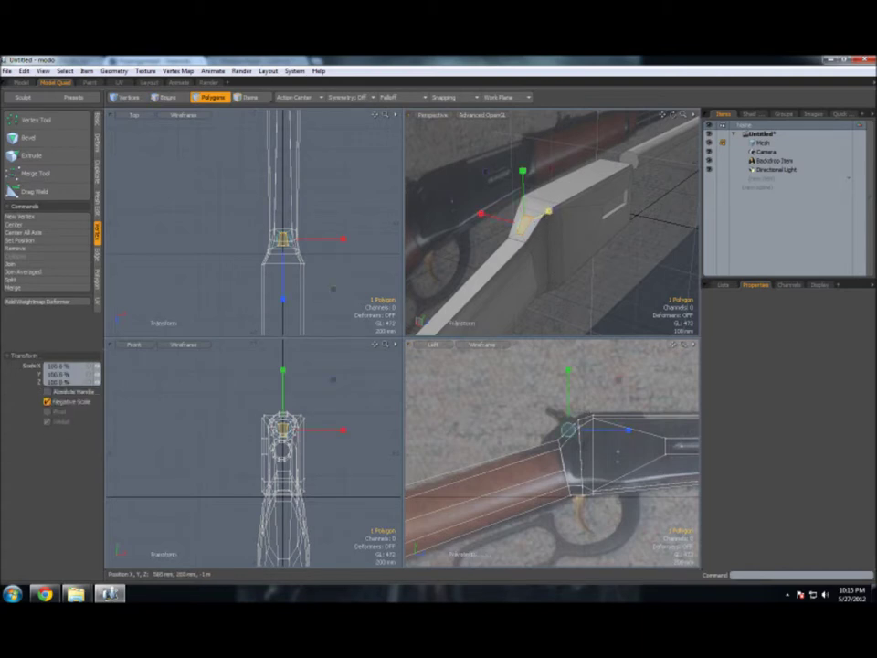
{"action": "left_click_drag", "start_coordinate": [482, 213], "coordinate": [495, 217]}
Step: Tilt the small polygon 15.5°, extrude it, and scale it to 51.5%
{"action": "key", "text": "shift+a"}
{"action": "key", "text": "e"}
{"action": "left_click_drag", "start_coordinate": [583, 387], "coordinate": [604, 391]}
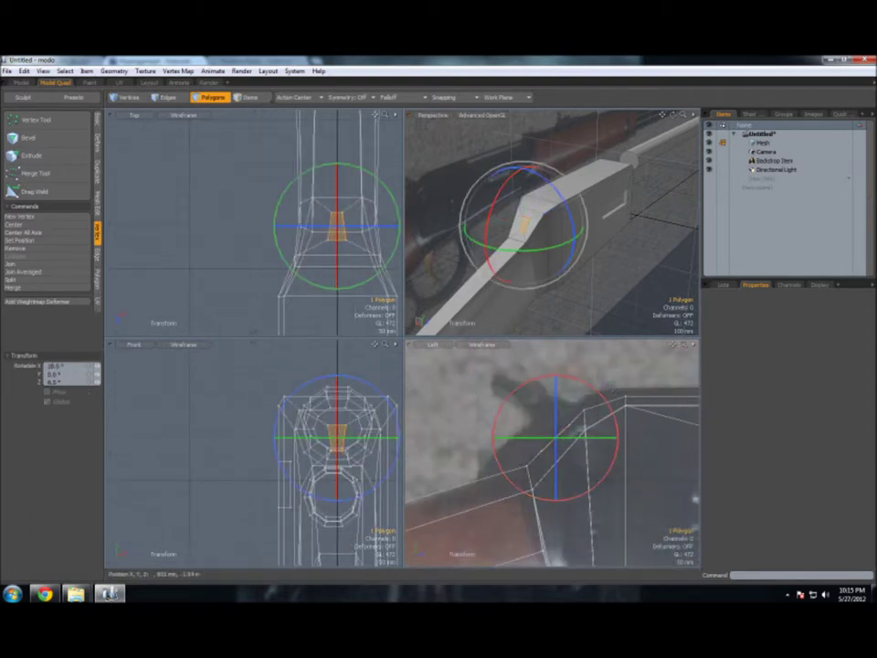
{"action": "key", "text": "shift+x"}
{"action": "left_click", "coordinate": [253, 322]}
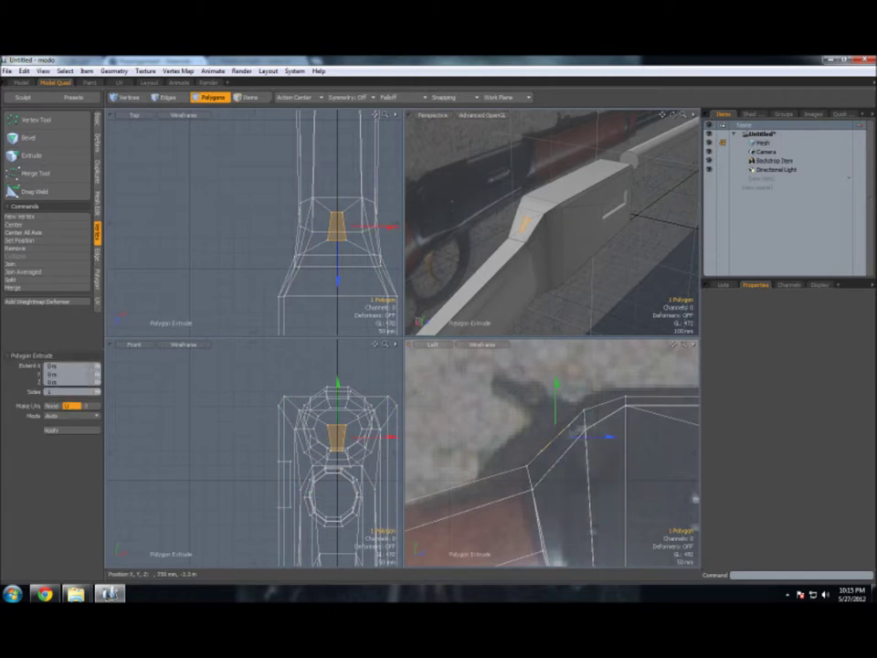
{"action": "key", "text": "r"}
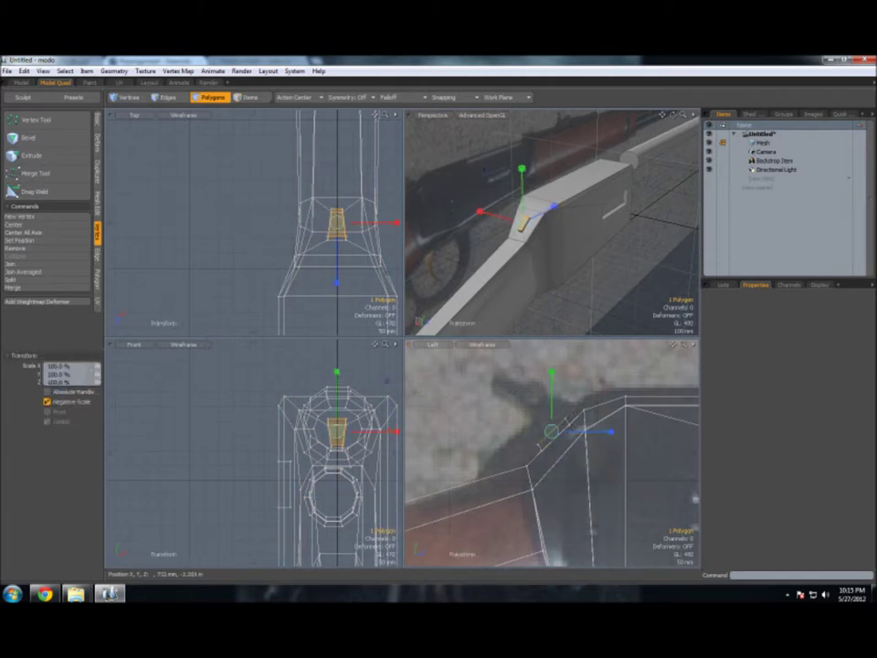
{"action": "left_click_drag", "start_coordinate": [253, 320], "coordinate": [239, 320]}
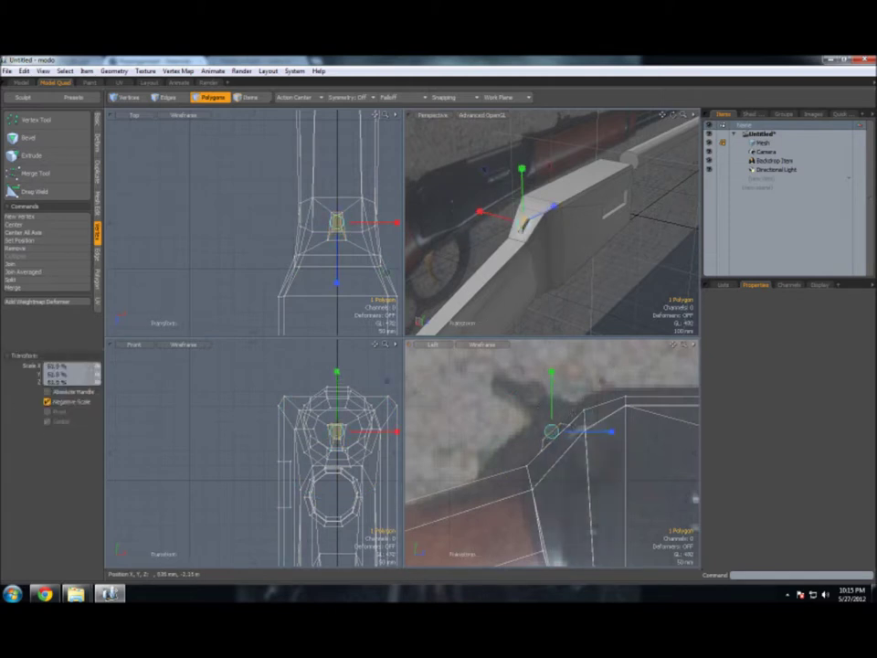
Step: Extrude the face again, scale it to 63.5%, and rotate it back -10°
{"action": "key", "text": "space"}
{"action": "key", "text": "shift+x"}
{"action": "left_click_drag", "start_coordinate": [252, 169], "coordinate": [253, 132]}
{"action": "key", "text": "r"}
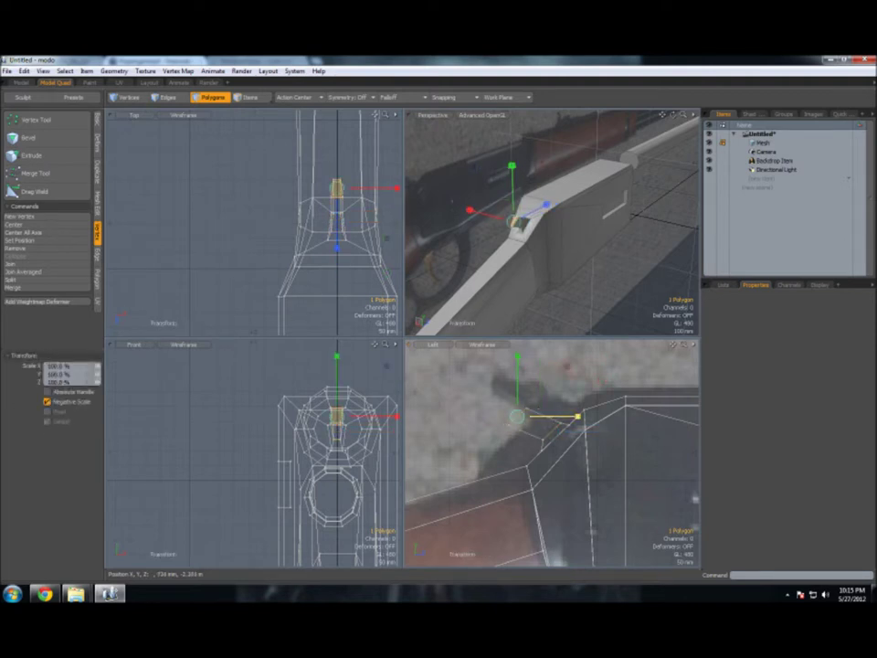
{"action": "left_click_drag", "start_coordinate": [252, 133], "coordinate": [252, 163]}
{"action": "key", "text": "e"}
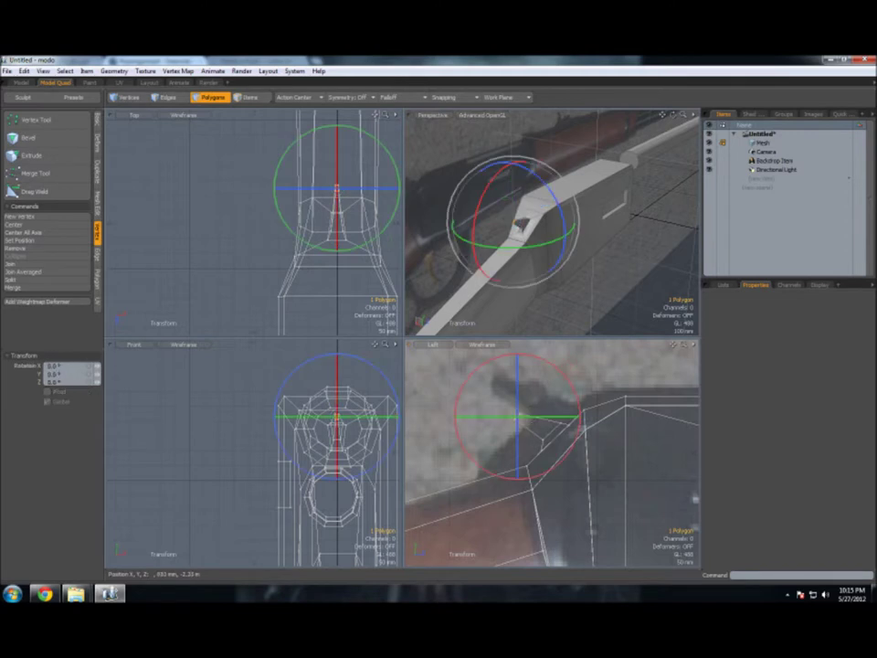
{"action": "left_click_drag", "start_coordinate": [548, 361], "coordinate": [563, 368]}
{"action": "key", "text": "w"}
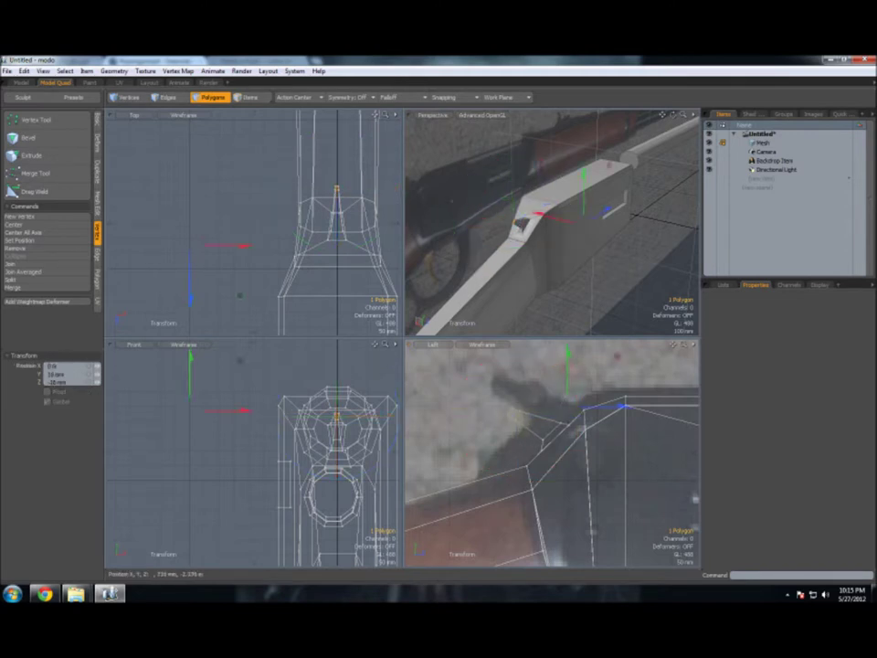
{"action": "key", "text": "space"}
{"action": "left_click", "coordinate": [612, 276]}
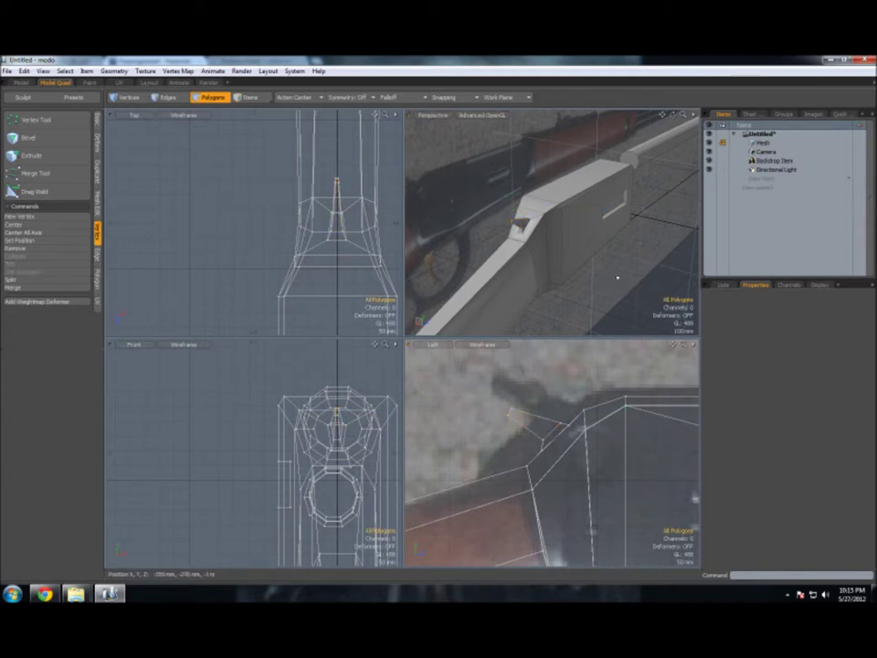
{"action": "mouse_move", "coordinate": [662, 115]}
{"action": "left_mouse_down"}
{"action": "mouse_move", "coordinate": [639, 128]}
{"action": "mouse_move", "coordinate": [661, 119]}
{"action": "left_mouse_up"}
Step: Move the receiver's upper front corner vertex slightly toward the barrel to match the photo
{"action": "scroll", "coordinate": [649, 398], "scroll_direction": "down", "scroll_amount": 3}
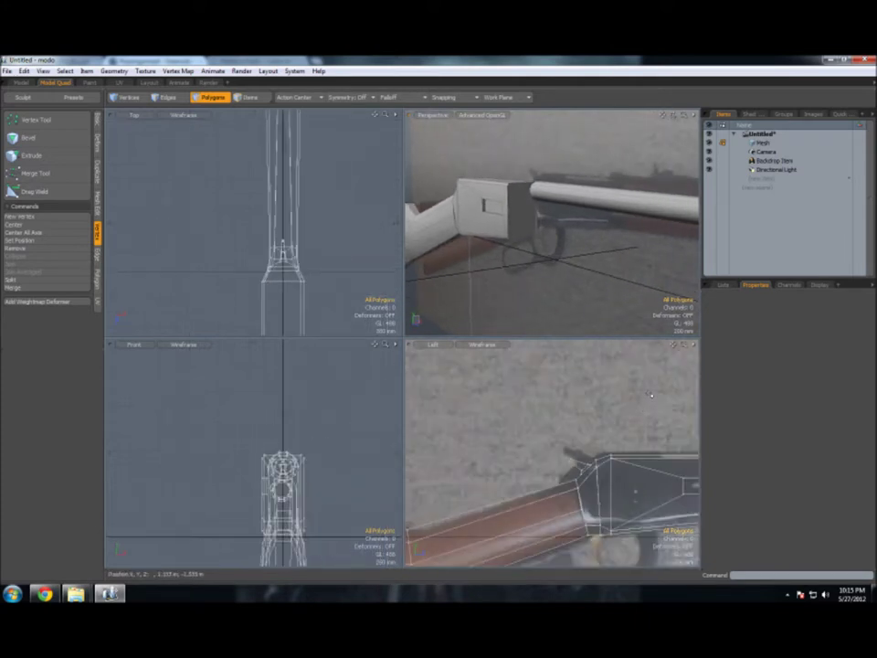
{"action": "left_click_drag", "start_coordinate": [683, 343], "coordinate": [594, 435]}
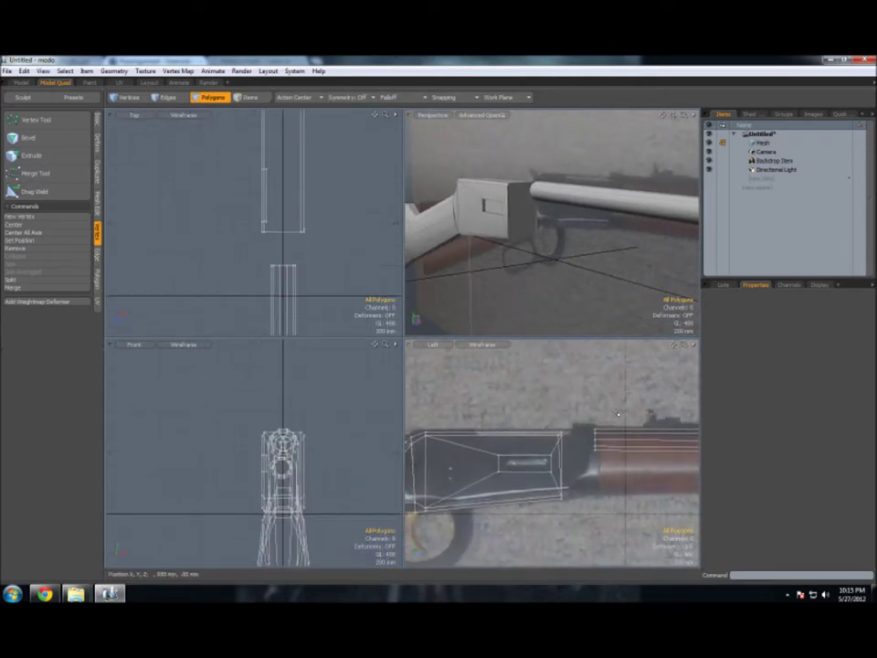
{"action": "left_click", "coordinate": [521, 199]}
{"action": "scroll", "coordinate": [256, 224], "scroll_direction": "up", "scroll_amount": 3}
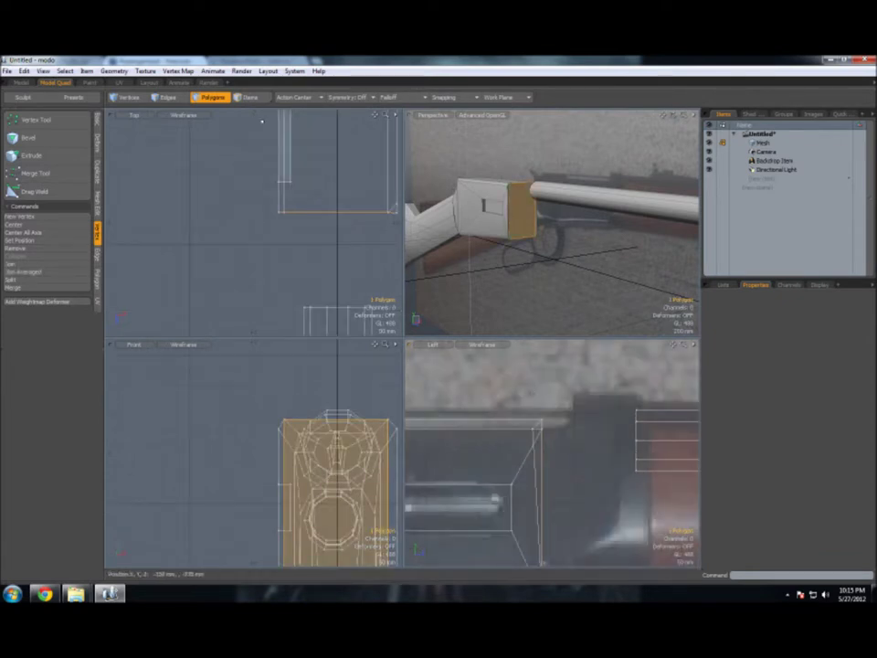
{"action": "left_click", "coordinate": [128, 97]}
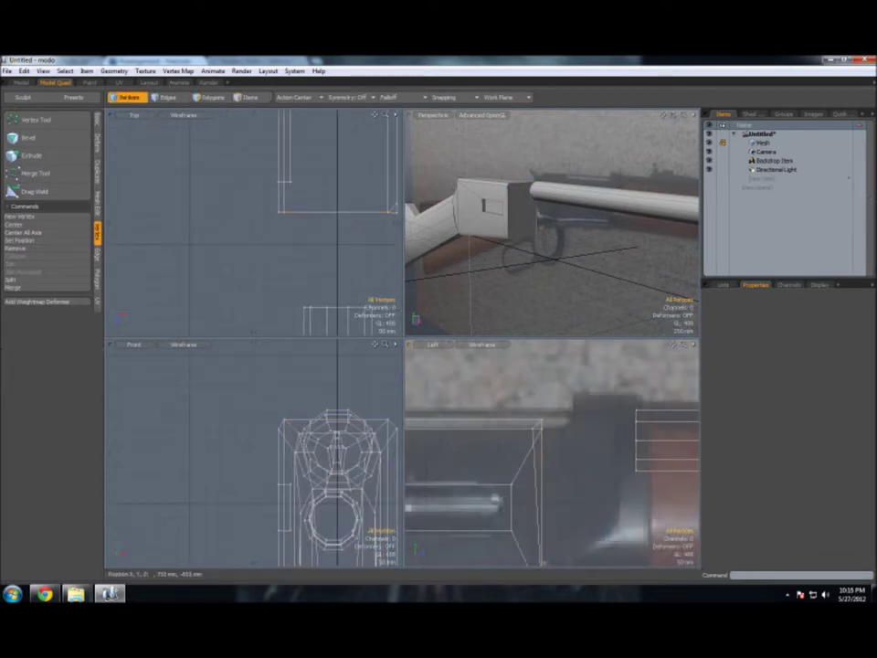
{"action": "left_click", "coordinate": [534, 428]}
{"action": "left_click_drag", "start_coordinate": [672, 114], "coordinate": [640, 182]}
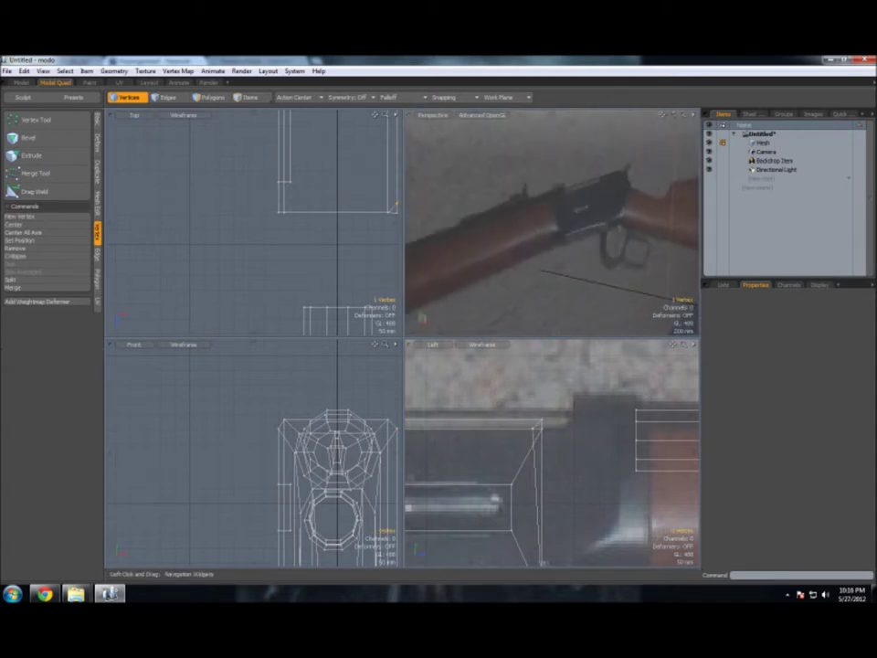
{"action": "scroll", "coordinate": [543, 239], "scroll_direction": "up", "scroll_amount": 3}
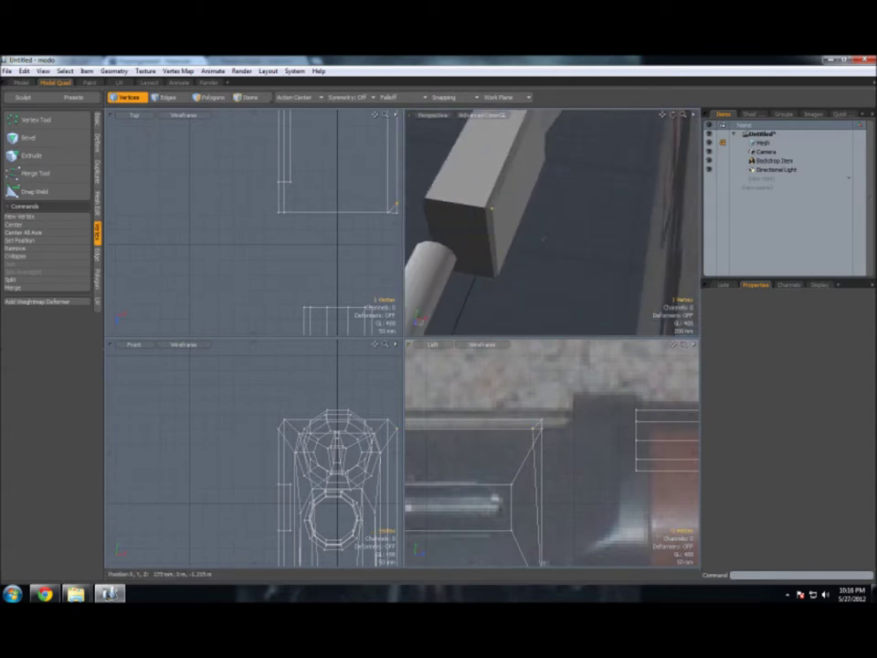
{"action": "scroll", "coordinate": [551, 453], "scroll_direction": "up", "scroll_amount": 2}
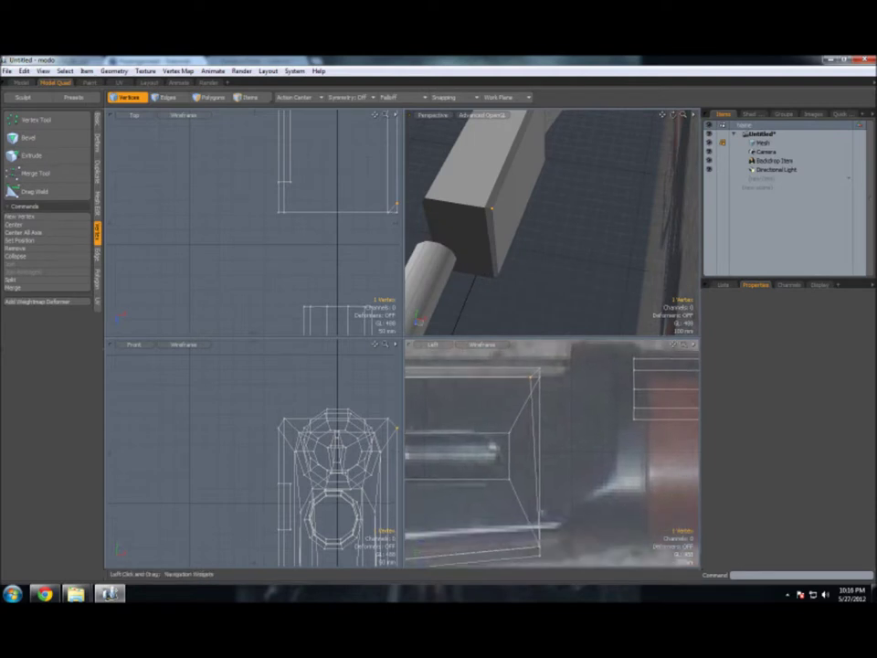
{"action": "middle_click_drag", "start_coordinate": [338, 475], "coordinate": [338, 420]}
{"action": "key", "text": "y"}
{"action": "left_click_drag", "start_coordinate": [561, 373], "coordinate": [568, 371]}
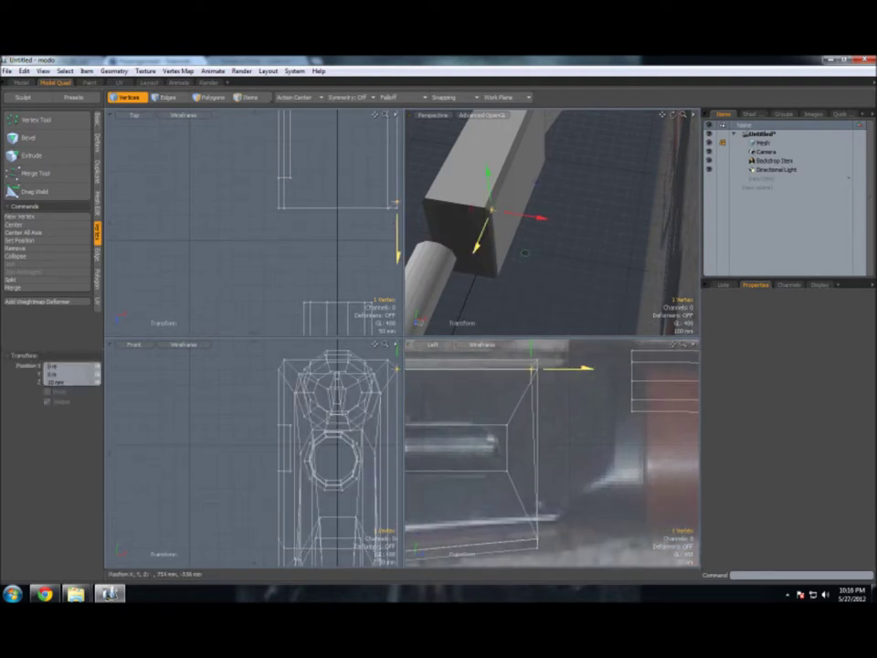
{"action": "key", "text": "space"}
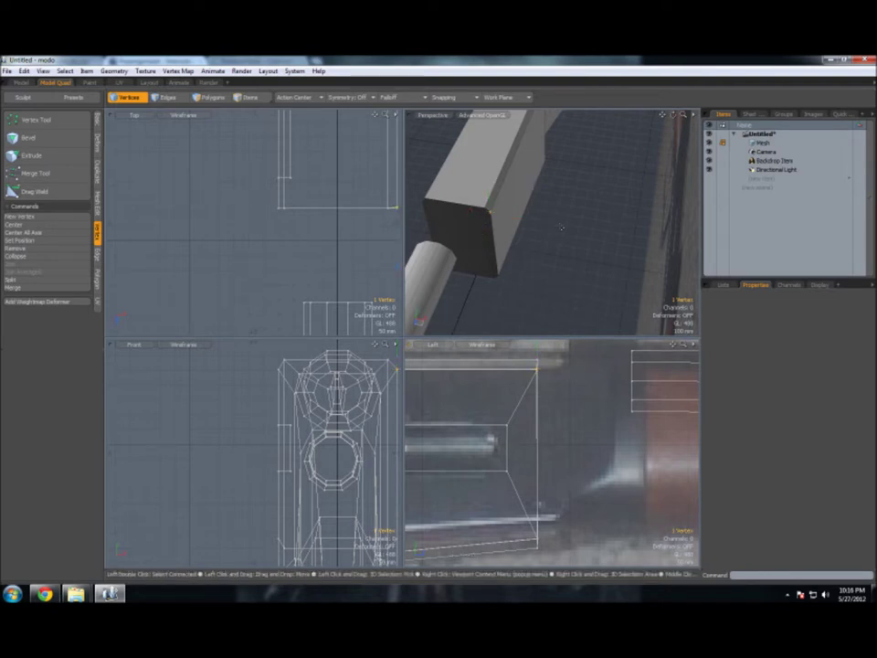
Step: Extrude the receiver's front face and its adjacent face forward along the barrel
{"action": "key", "text": "3"}
{"action": "left_click", "coordinate": [423, 202]}
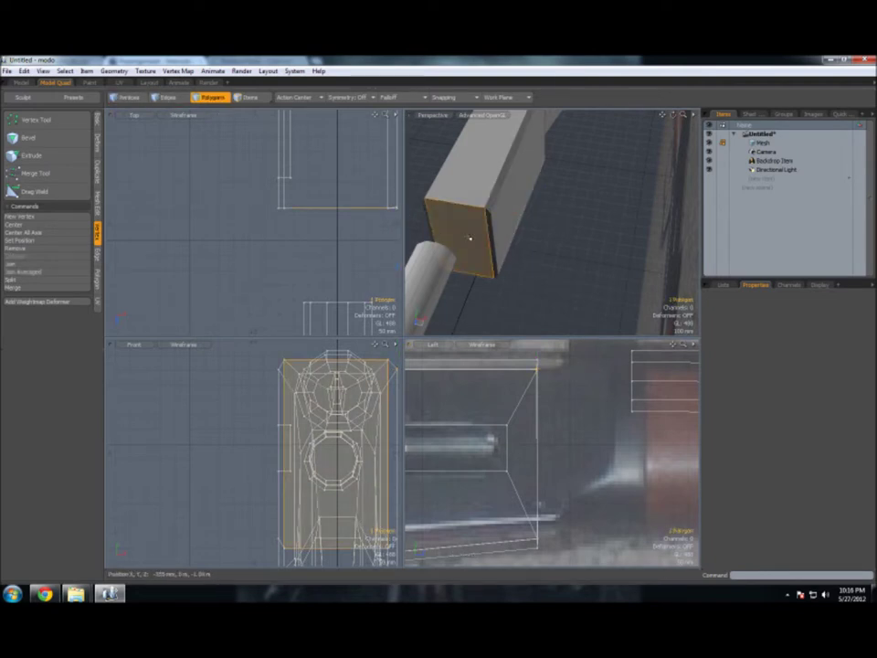
{"action": "left_click", "coordinate": [467, 236], "text": "shift"}
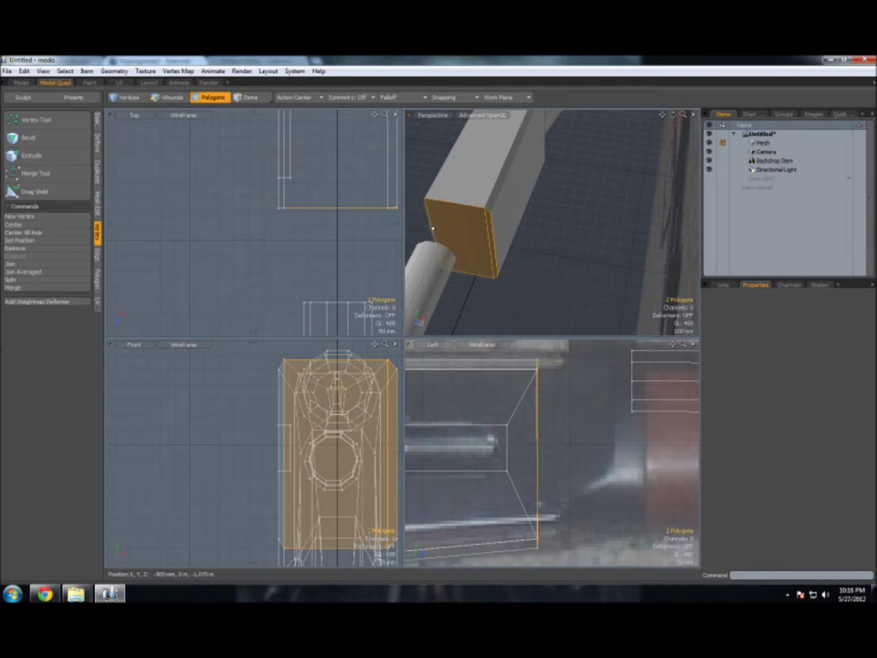
{"action": "scroll", "coordinate": [553, 390], "scroll_direction": "down", "scroll_amount": 3}
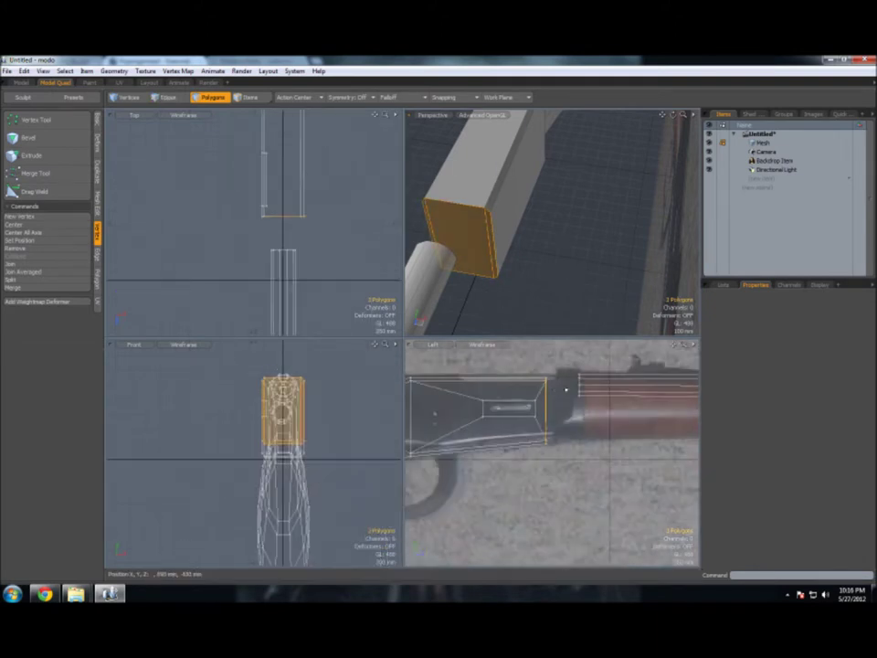
{"action": "scroll", "coordinate": [566, 389], "scroll_direction": "down", "scroll_amount": 2}
{"action": "key", "text": "shift+x"}
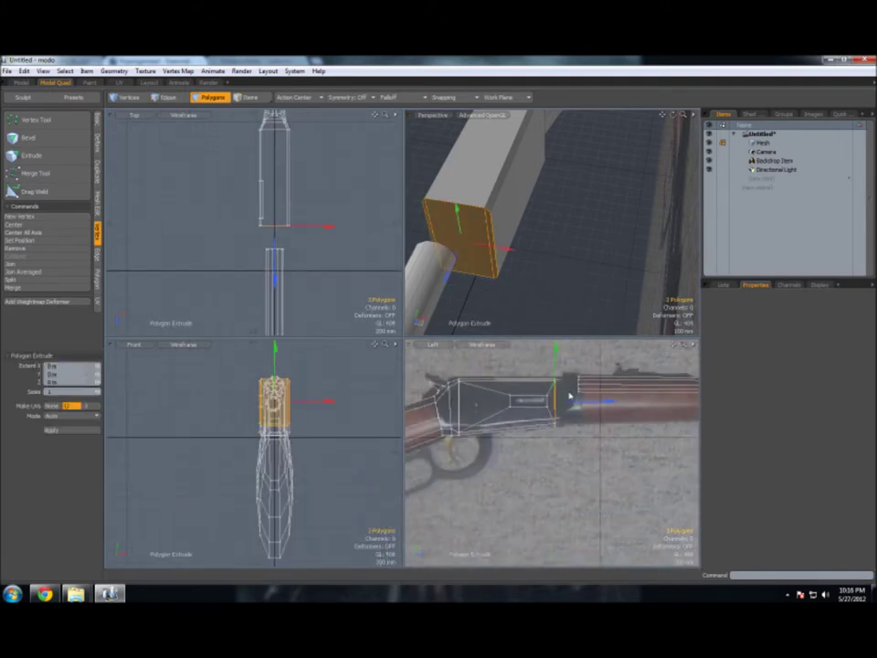
{"action": "left_click_drag", "start_coordinate": [575, 402], "coordinate": [630, 402]}
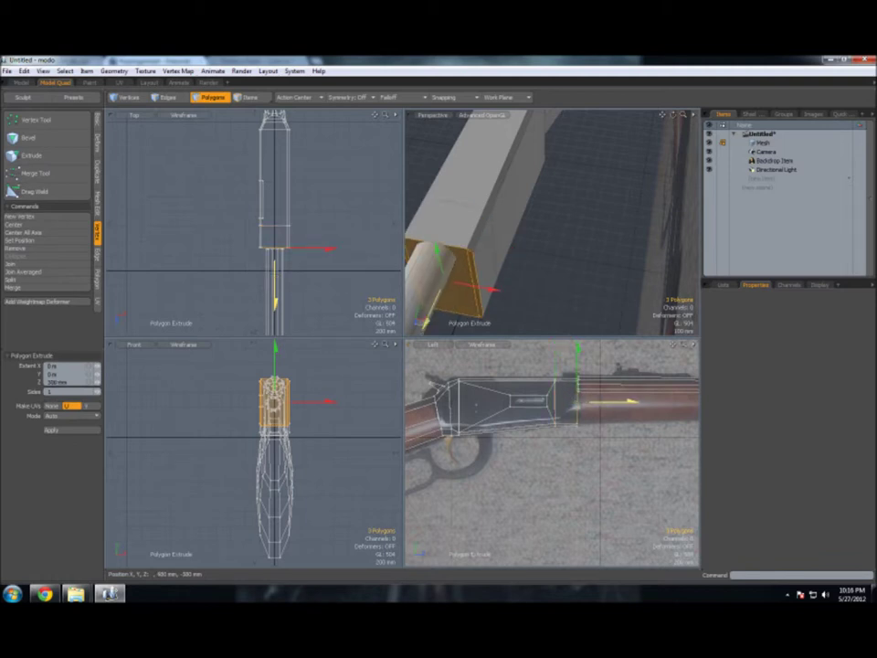
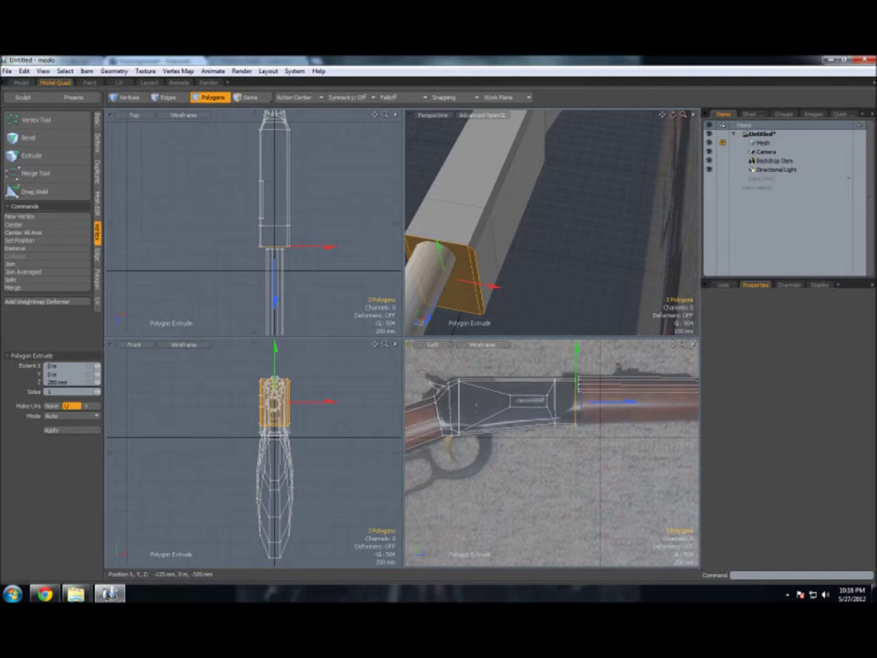
Step: Extrude the barrel block's end faces a short step forward, then scale and reposition them
{"action": "key", "text": "b"}
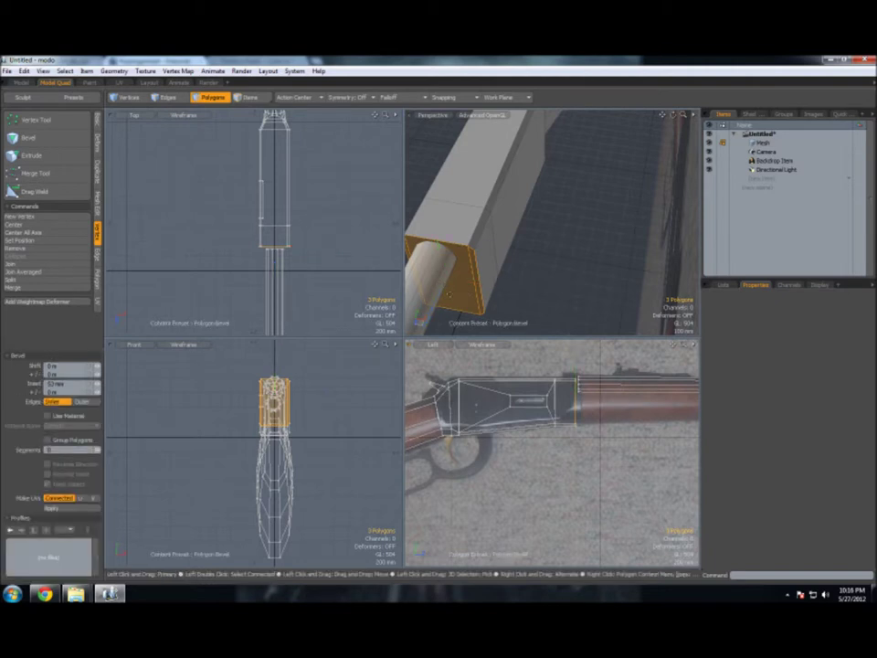
{"action": "key", "text": "shift+x"}
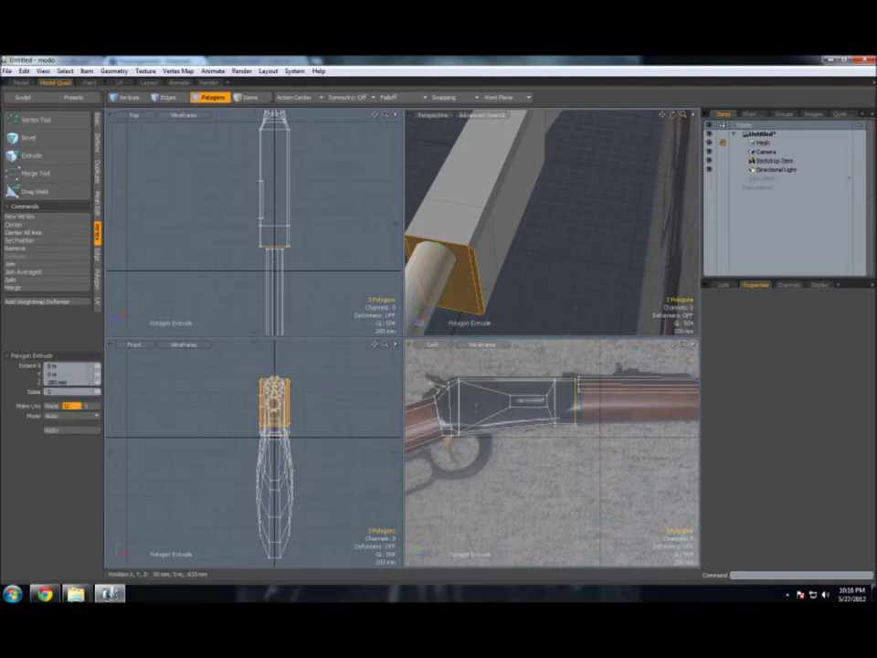
{"action": "left_click", "coordinate": [603, 401]}
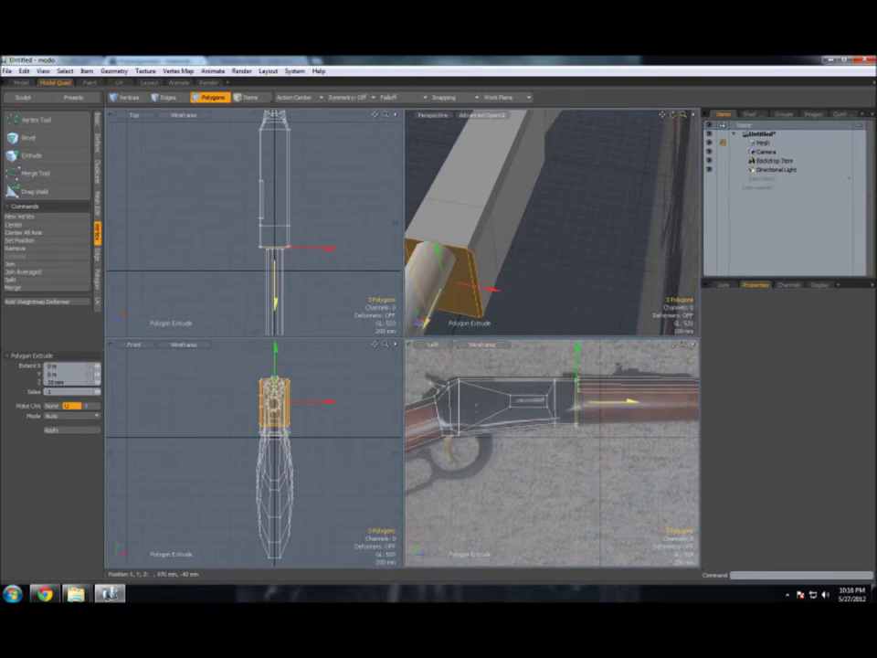
{"action": "key", "text": "r"}
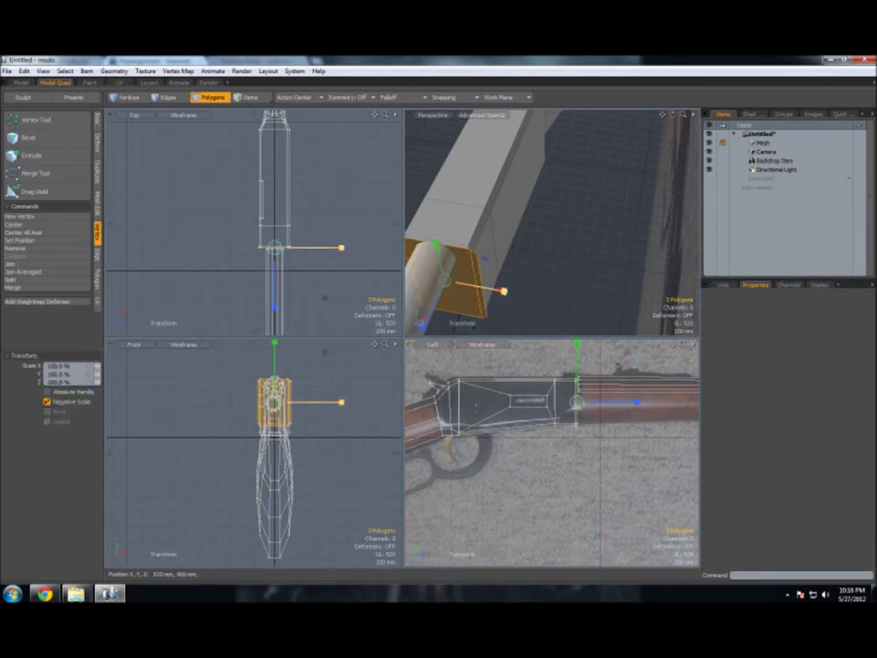
{"action": "key", "text": "w"}
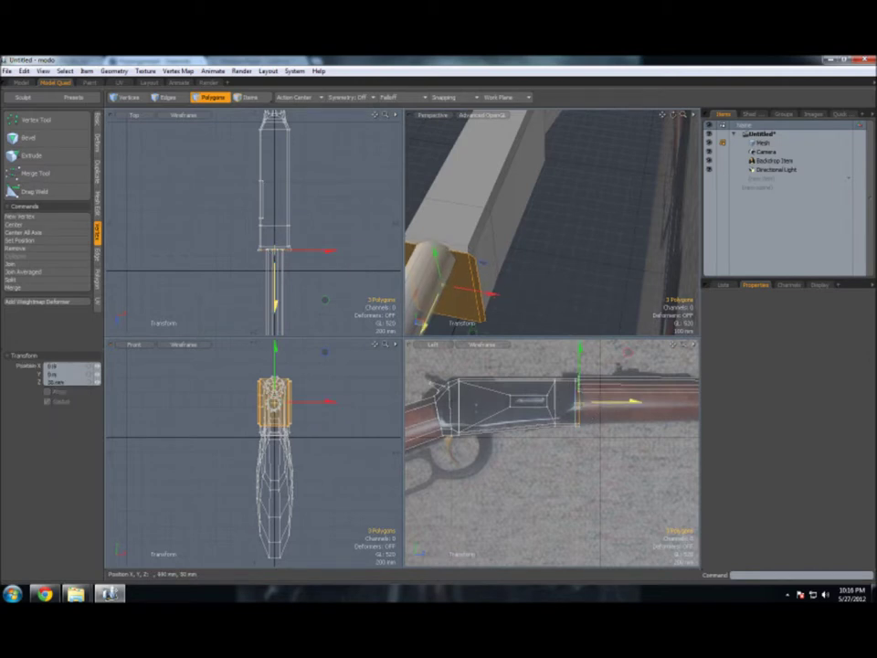
{"action": "key", "text": "space"}
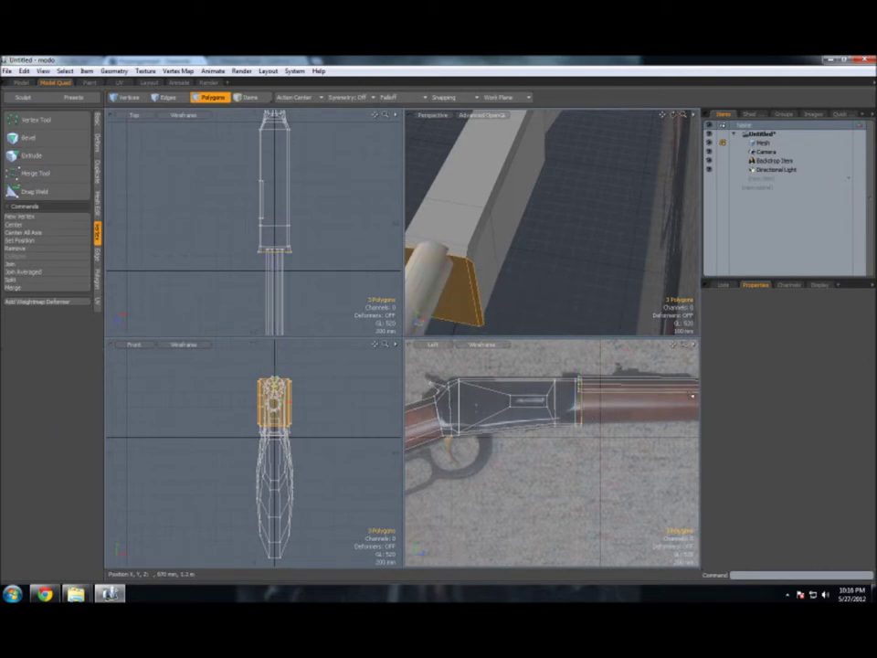
{"action": "left_click", "coordinate": [567, 321]}
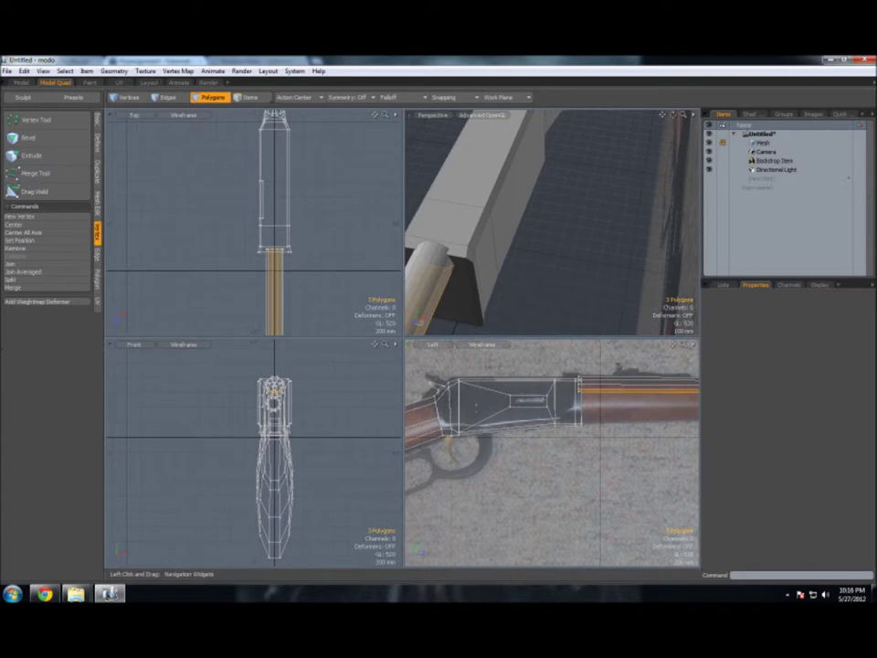
{"action": "left_click_drag", "start_coordinate": [673, 115], "coordinate": [621, 169]}
Step: Shift the block's top polygon slightly along the vertical axis
{"action": "left_click", "coordinate": [593, 186]}
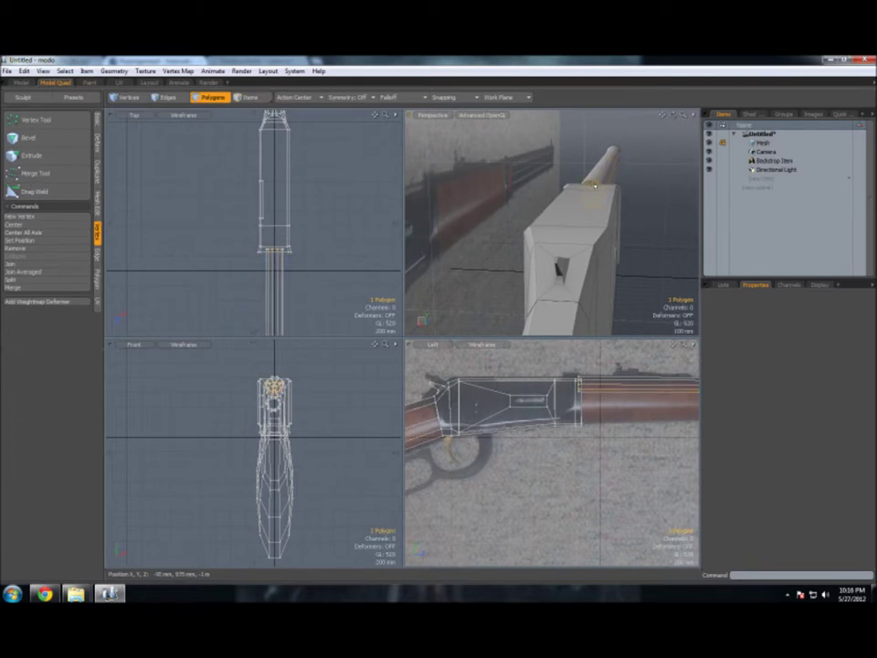
{"action": "key", "text": "w"}
{"action": "left_click_drag", "start_coordinate": [594, 159], "coordinate": [591, 169]}
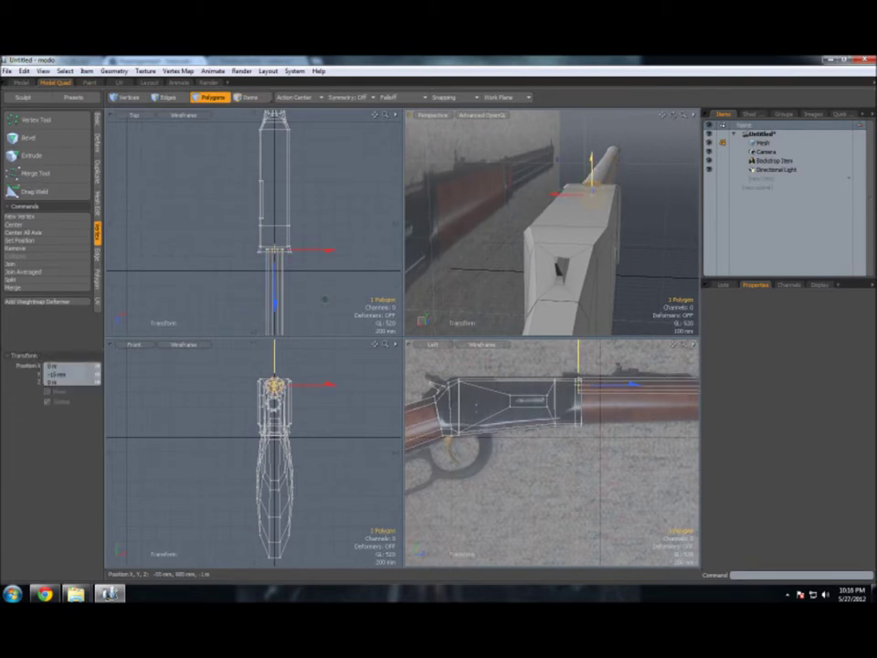
{"action": "key", "text": "space"}
{"action": "left_click", "coordinate": [677, 202]}
Step: Extrude the receiver's front face about 20 mm and scale it to 94% width, 90% height
{"action": "left_click_drag", "start_coordinate": [684, 111], "coordinate": [565, 240]}
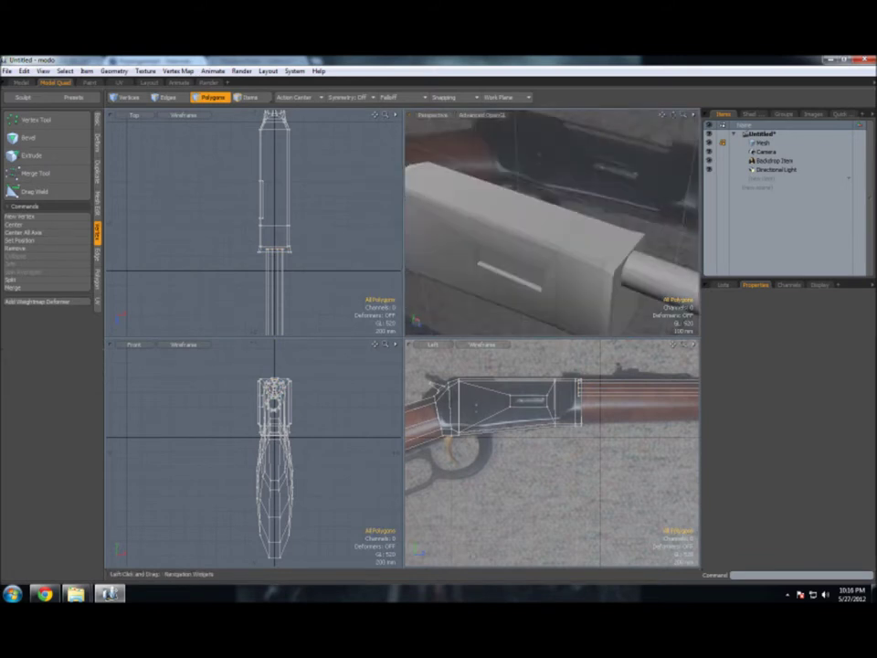
{"action": "left_click", "coordinate": [529, 276]}
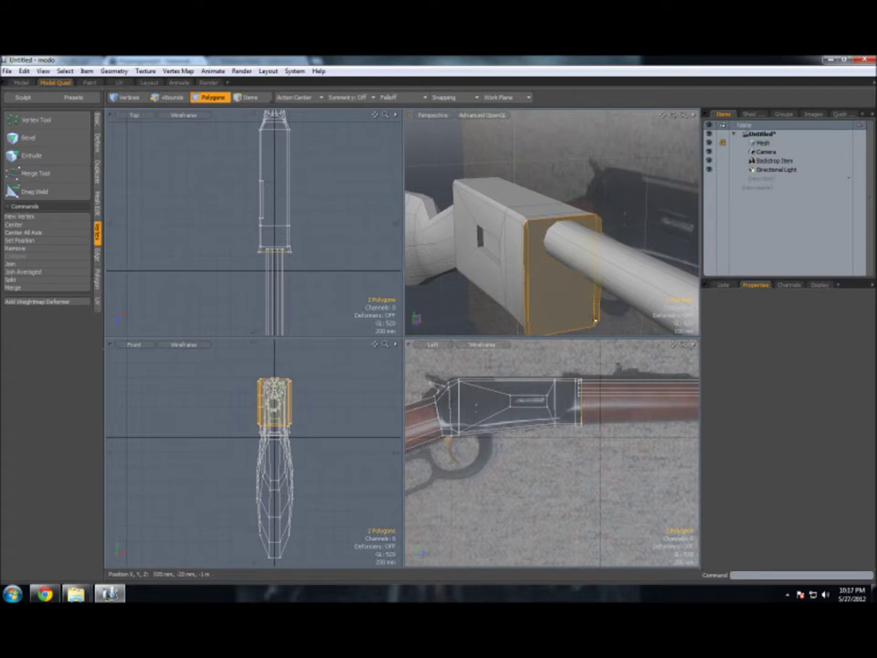
{"action": "key", "text": "shift+x"}
{"action": "left_click_drag", "start_coordinate": [589, 406], "coordinate": [603, 406]}
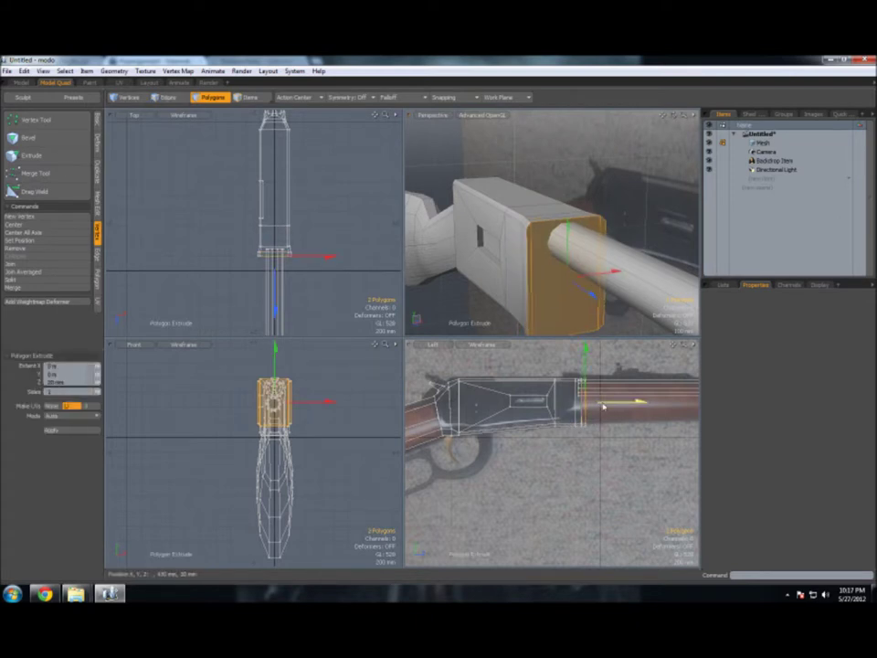
{"action": "key", "text": "r"}
{"action": "left_click_drag", "start_coordinate": [335, 402], "coordinate": [329, 402]}
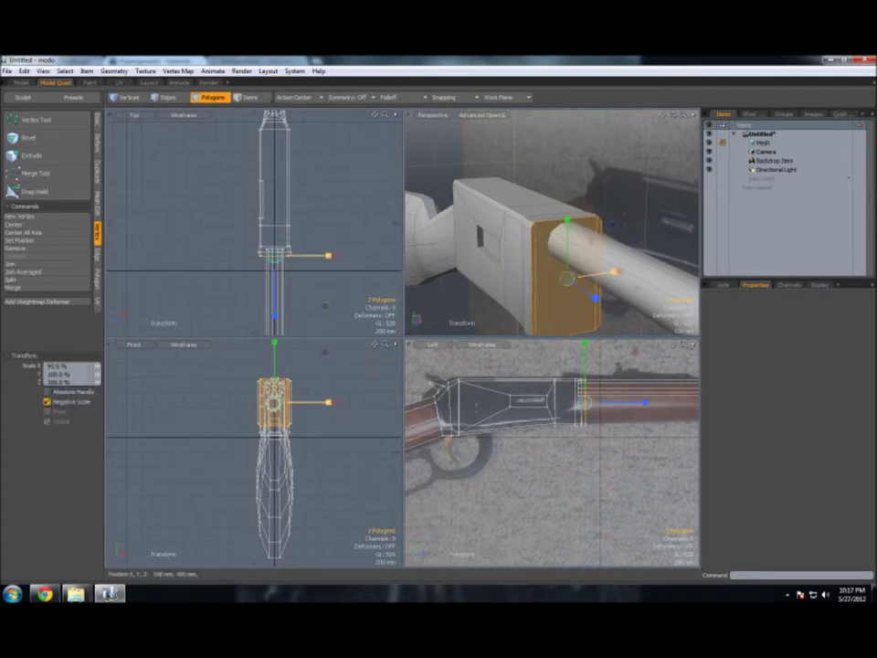
{"action": "left_click_drag", "start_coordinate": [572, 231], "coordinate": [567, 222]}
{"action": "key", "text": "space"}
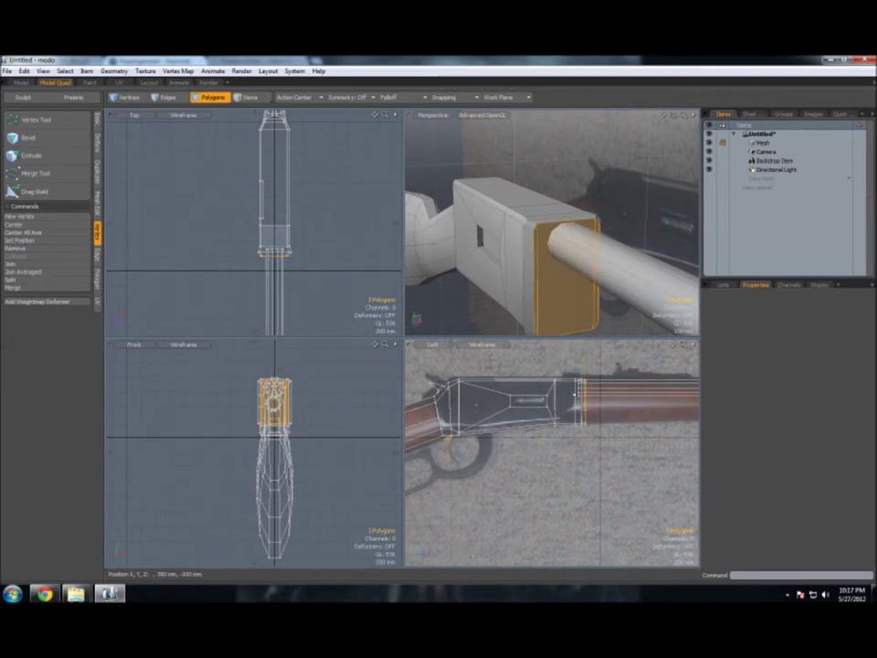
{"action": "scroll", "coordinate": [599, 375], "scroll_direction": "up", "scroll_amount": 5}
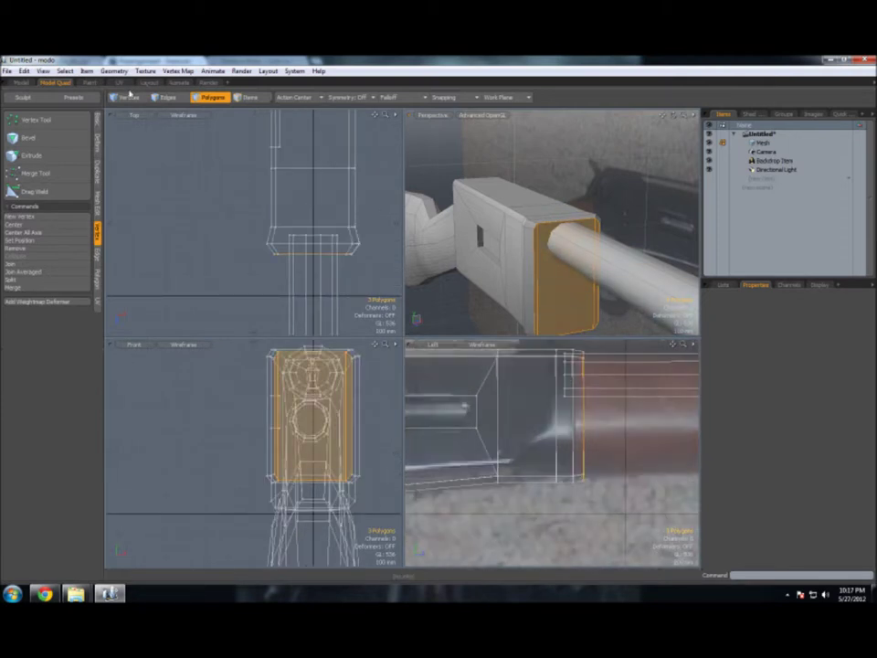
Step: Pinch the receiver's front-end vertices slightly inward, to roughly 90–95% scale
{"action": "left_click", "coordinate": [126, 97]}
{"action": "right_click_drag", "start_coordinate": [572, 347], "coordinate": [576, 494]}
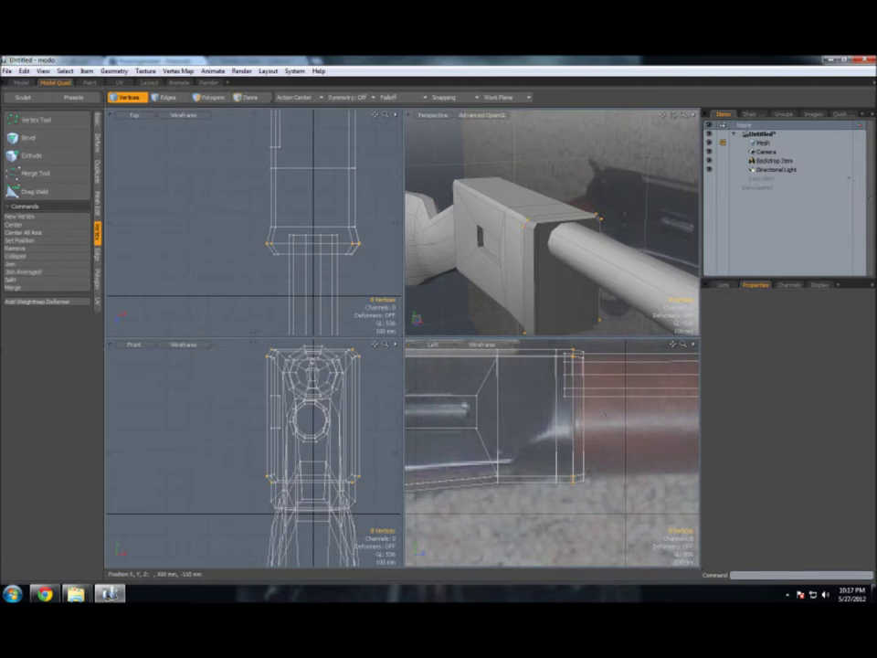
{"action": "key", "text": "r"}
{"action": "left_click_drag", "start_coordinate": [317, 419], "coordinate": [274, 384]}
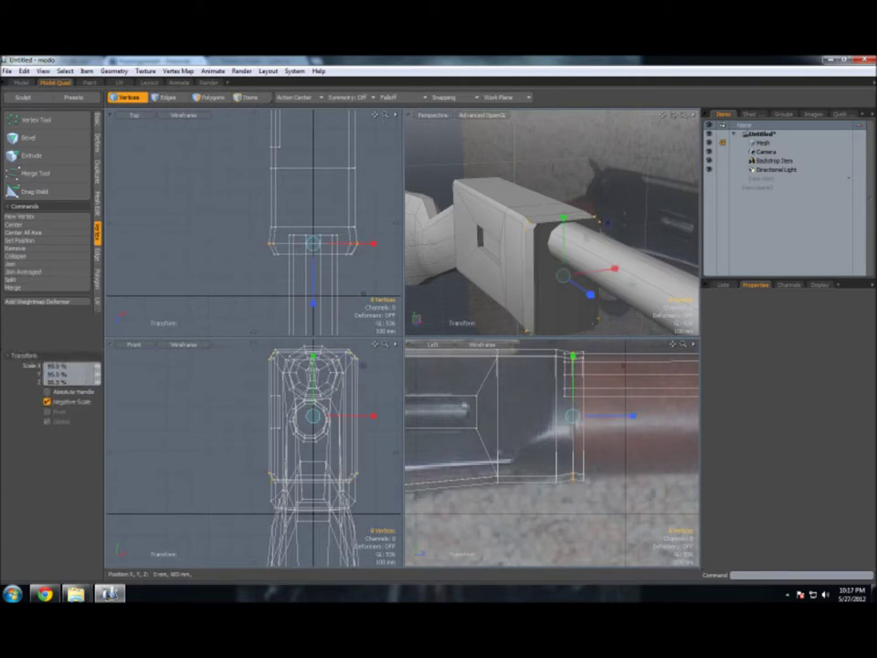
{"action": "key", "text": "w"}
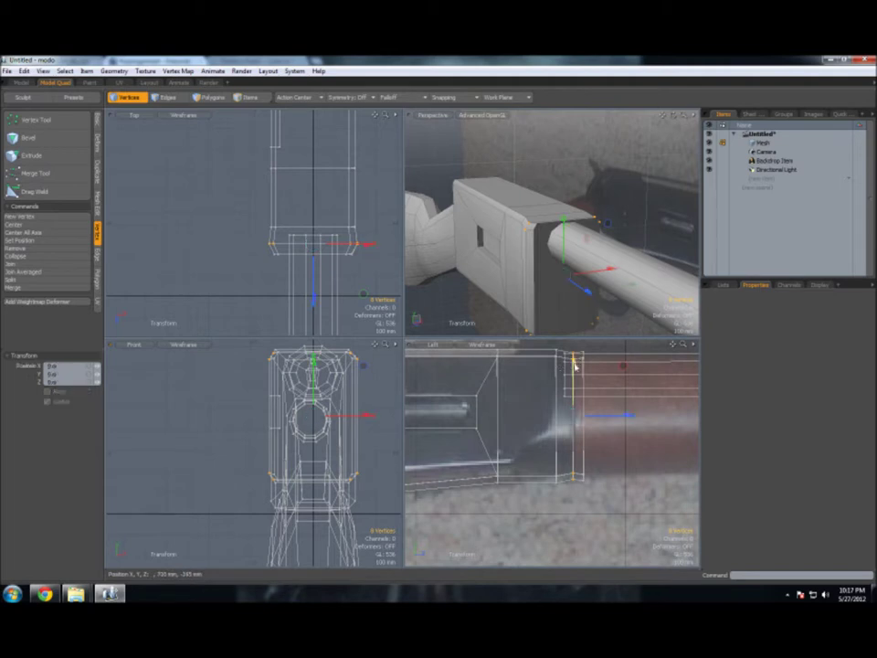
{"action": "key", "text": "space"}
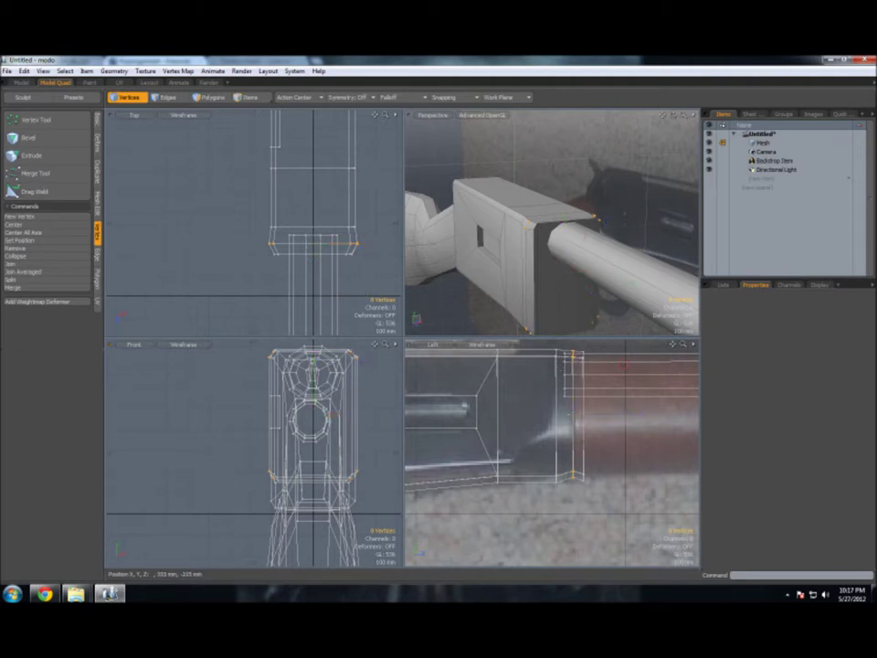
Step: Raise the four lower front vertices and clear the vertex selection
{"action": "key", "text": "w"}
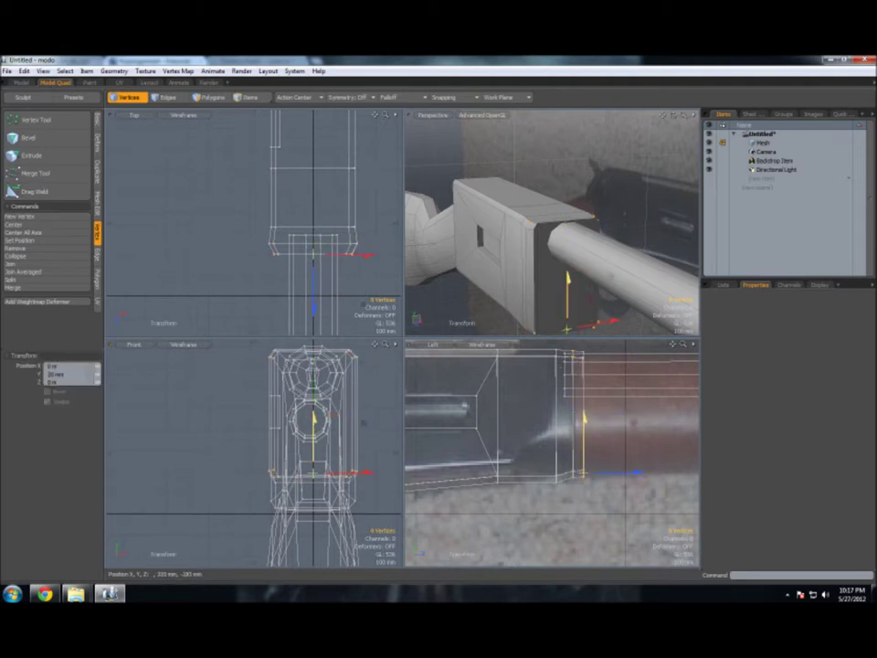
{"action": "key", "text": "space"}
{"action": "key", "text": "a"}
{"action": "left_click_drag", "start_coordinate": [684, 345], "coordinate": [695, 366]}
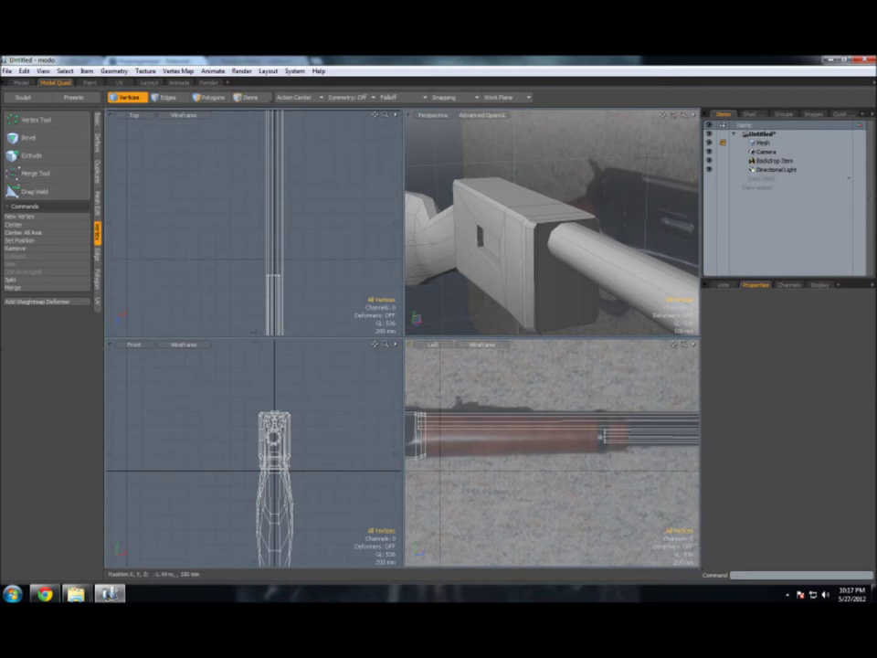
{"action": "left_click", "coordinate": [98, 119]}
Step: Draw a new cylinder near the barrel, sizing it and sliding it forward
{"action": "left_click", "coordinate": [57, 120]}
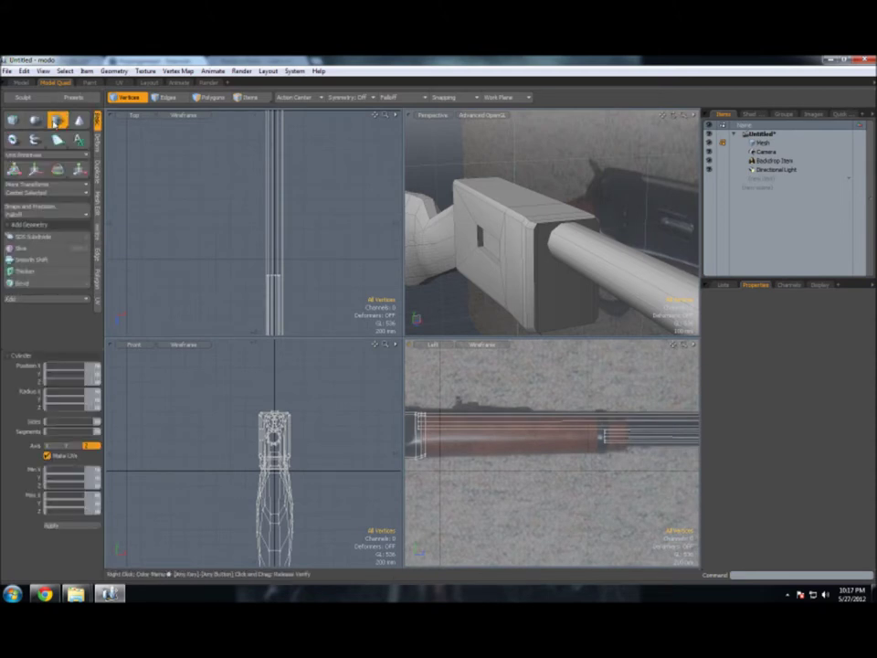
{"action": "left_click_drag", "start_coordinate": [268, 429], "coordinate": [274, 447]}
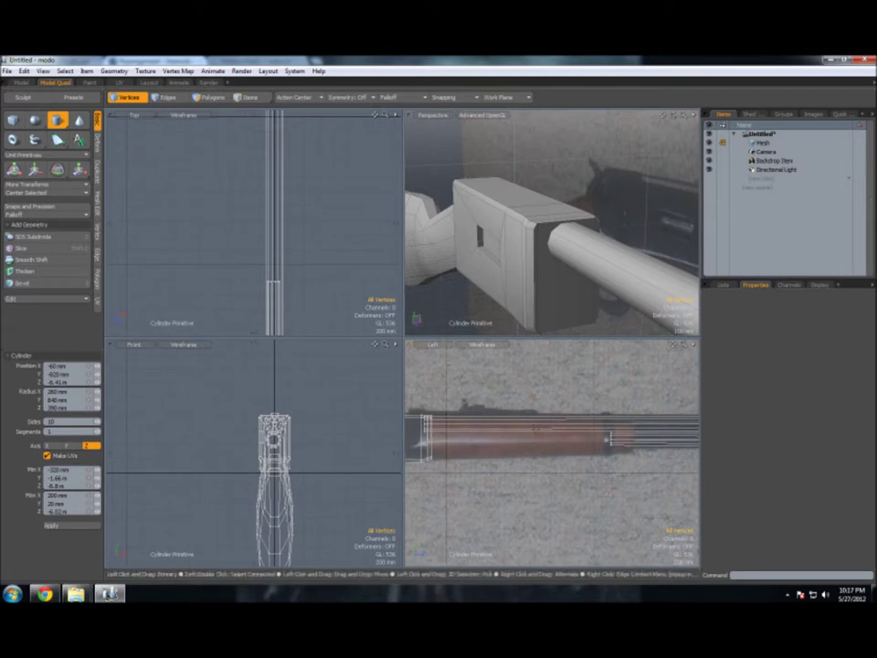
{"action": "left_click", "coordinate": [786, 595]}
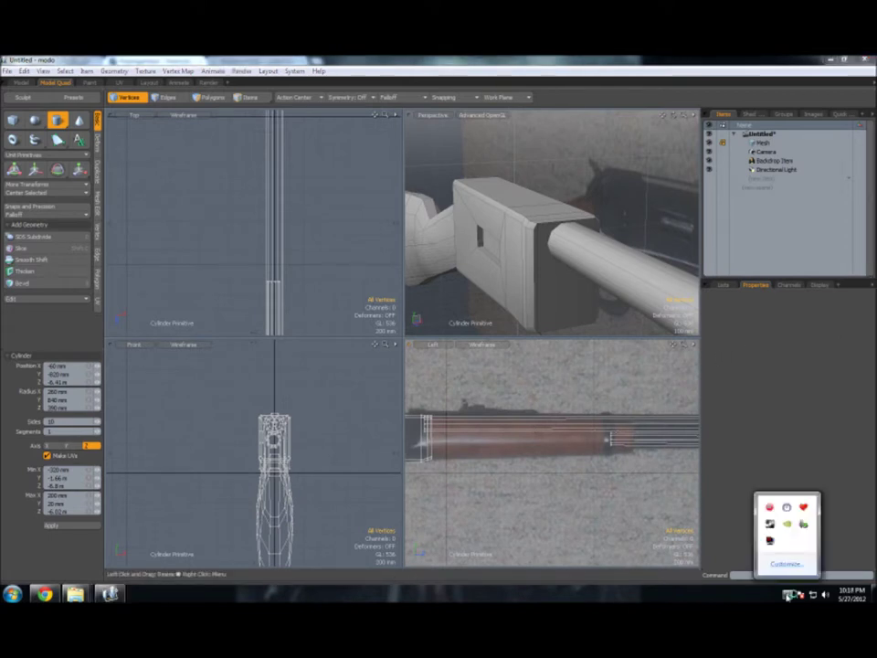
{"action": "left_click", "coordinate": [656, 59]}
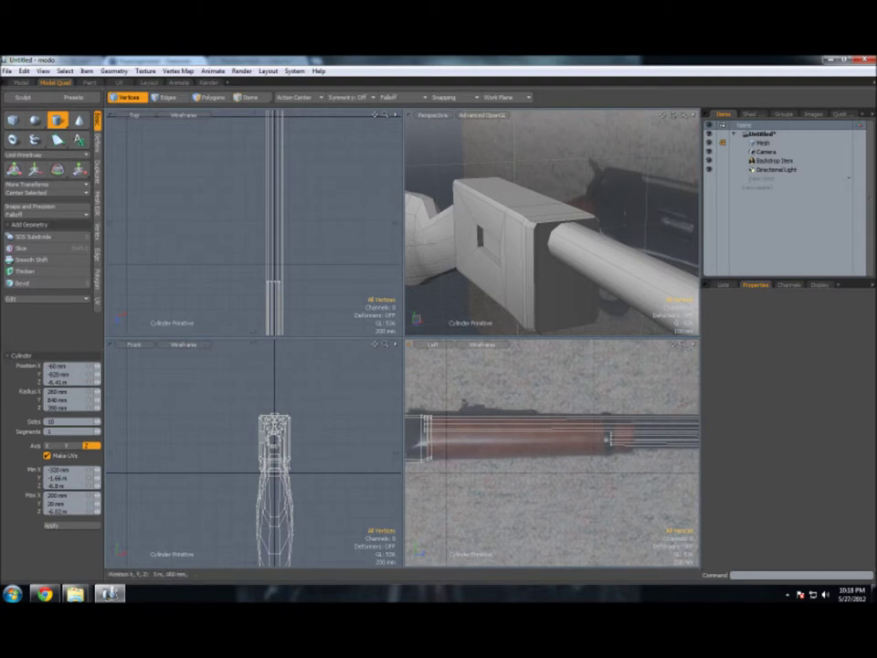
{"action": "left_click_drag", "start_coordinate": [274, 265], "coordinate": [280, 274]}
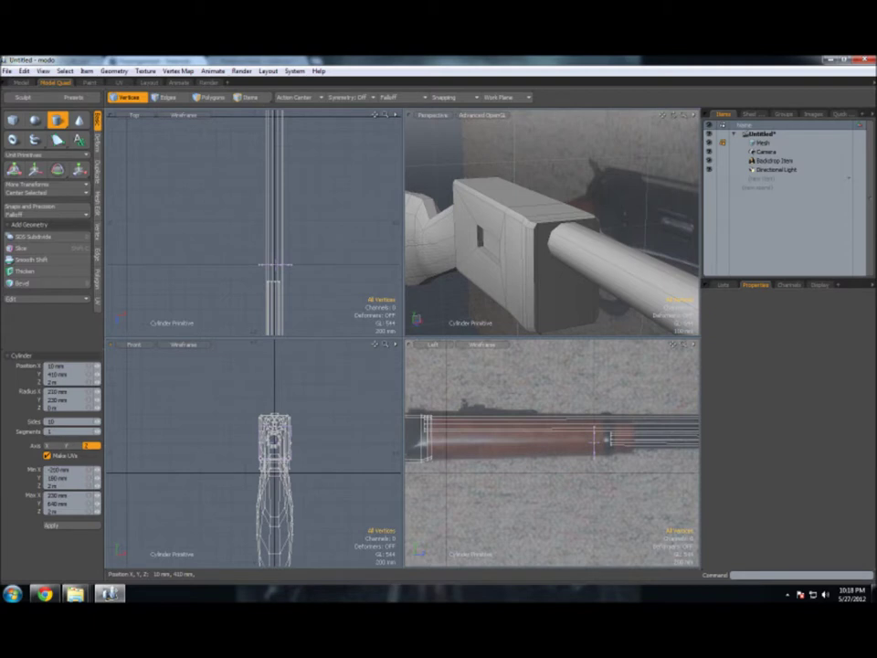
{"action": "left_click_drag", "start_coordinate": [610, 443], "coordinate": [641, 443]}
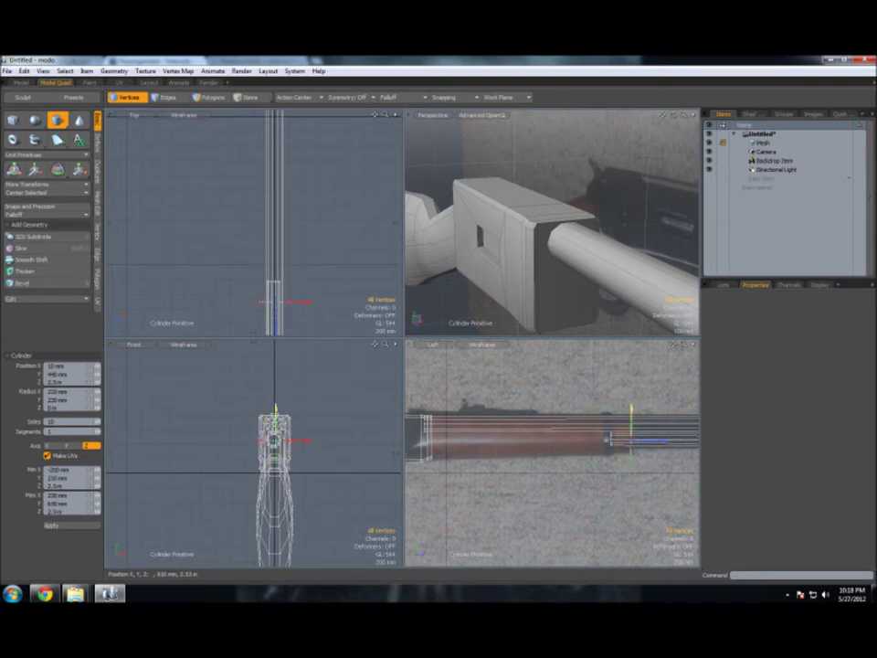
Step: Fit the cylinder around the magazine tube just ahead of the receiver block
{"action": "scroll", "coordinate": [253, 454], "scroll_direction": "up", "scroll_amount": 2}
{"action": "scroll", "coordinate": [253, 454], "scroll_direction": "up", "scroll_amount": 1}
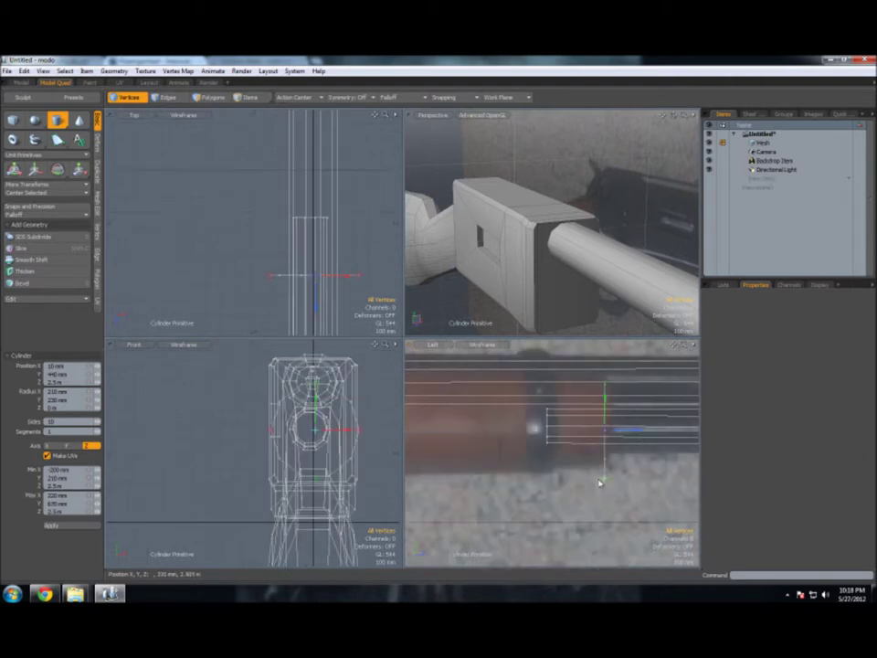
{"action": "left_click_drag", "start_coordinate": [603, 476], "coordinate": [604, 471]}
{"action": "left_click_drag", "start_coordinate": [606, 405], "coordinate": [604, 384]}
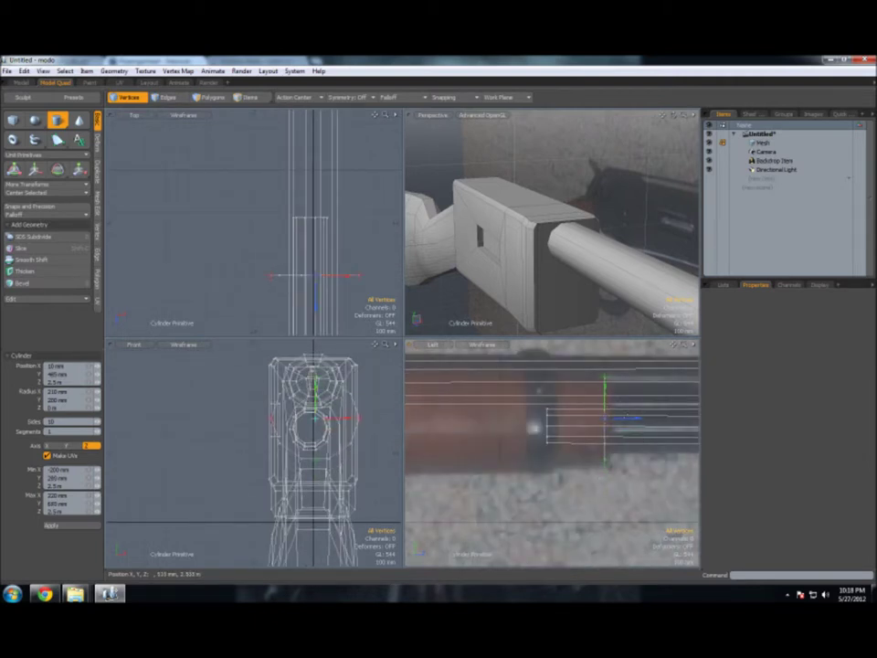
{"action": "left_click_drag", "start_coordinate": [625, 421], "coordinate": [550, 417]}
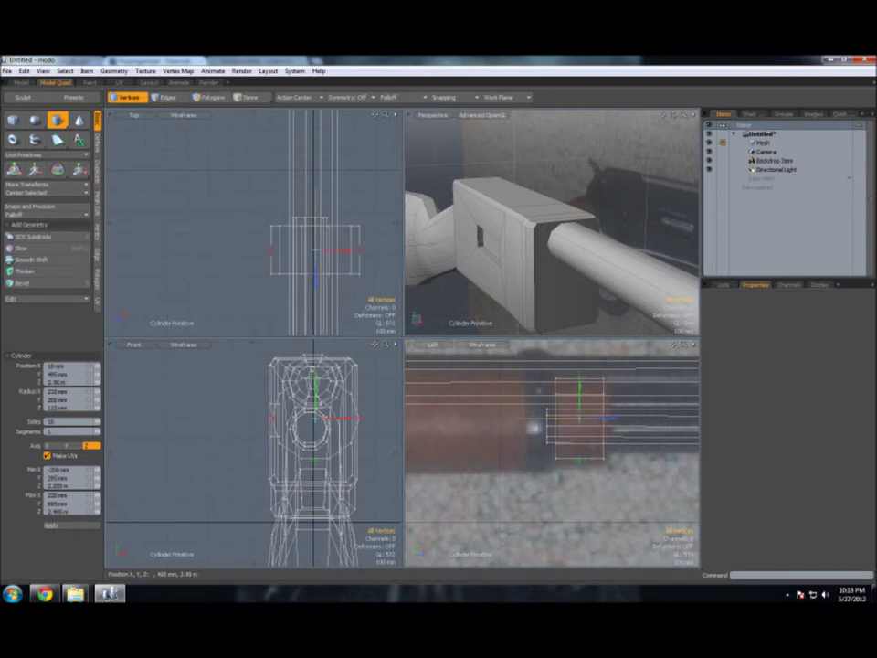
{"action": "key", "text": "space"}
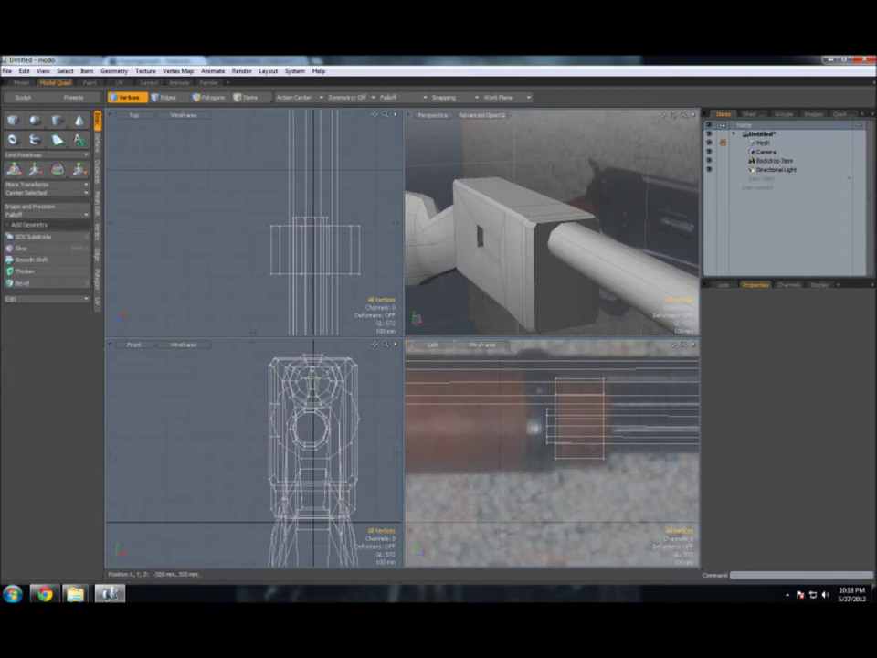
{"action": "mouse_move", "coordinate": [665, 117]}
{"action": "left_mouse_down"}
{"action": "mouse_move", "coordinate": [645, 222]}
{"action": "mouse_move", "coordinate": [604, 214]}
{"action": "left_mouse_up"}
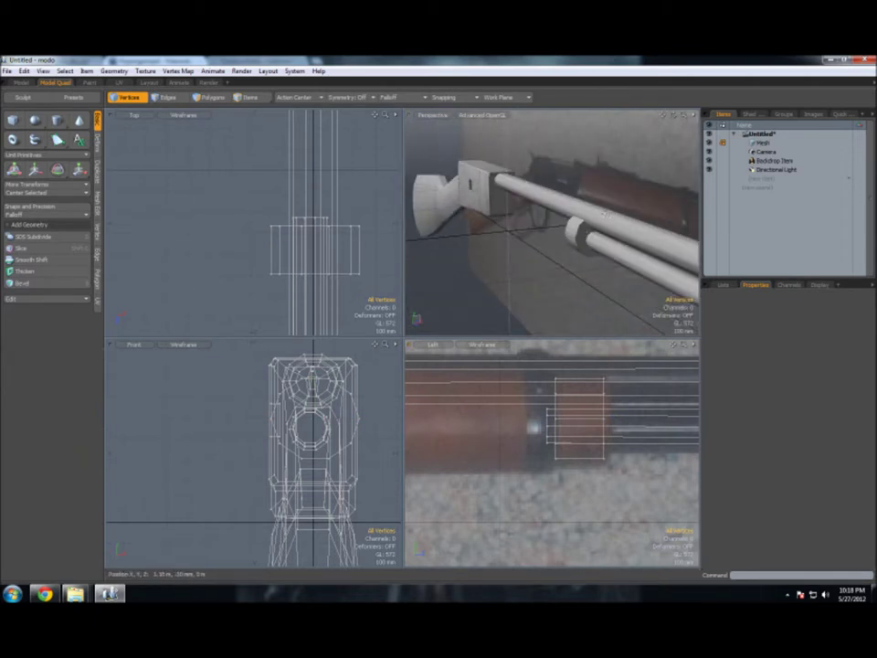
Step: Select the magazine-tube ring and move it off to the side of the rifle
{"action": "key", "text": "3"}
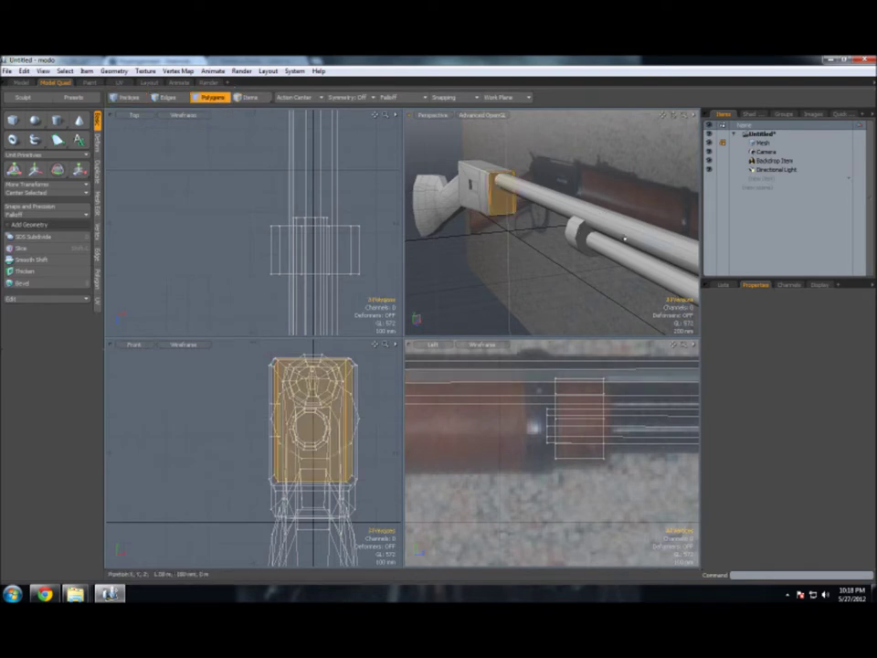
{"action": "double_click", "coordinate": [350, 416]}
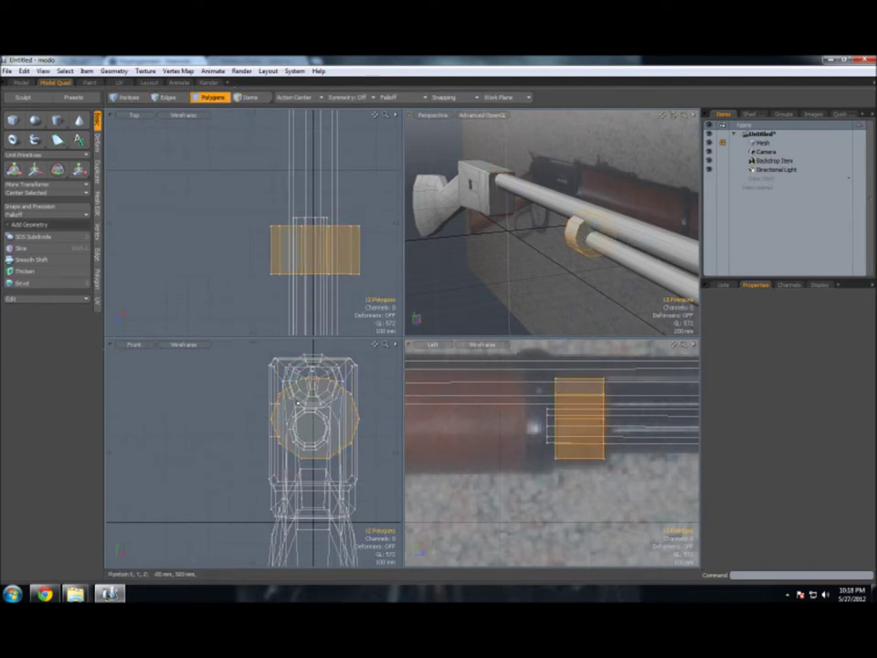
{"action": "key", "text": "w"}
{"action": "left_click_drag", "start_coordinate": [343, 425], "coordinate": [239, 422]}
{"action": "key", "text": "r"}
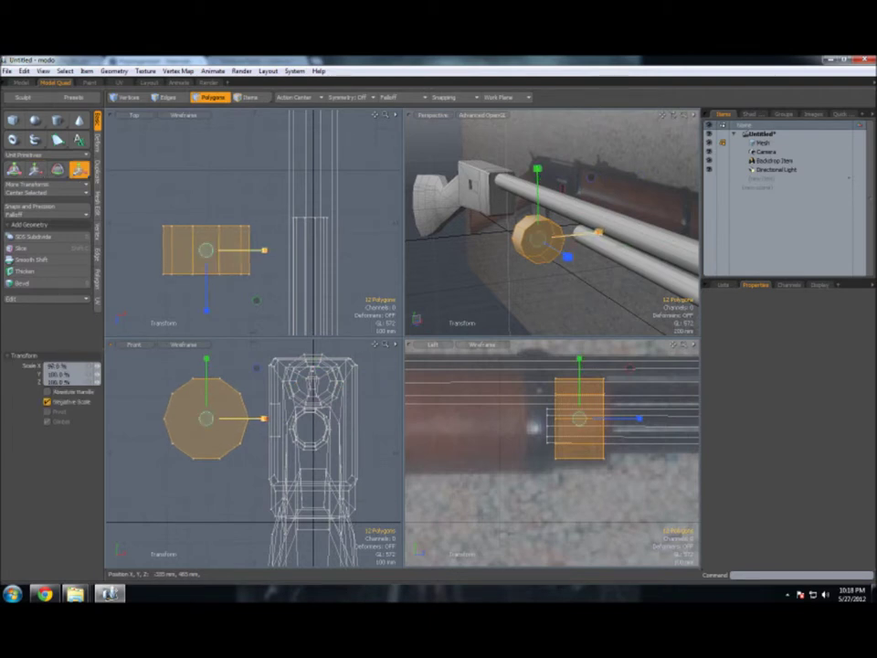
{"action": "key", "text": "space"}
Step: Lower the ring's top vertices to flatten it, then widen its upper corners outward
{"action": "key", "text": "1"}
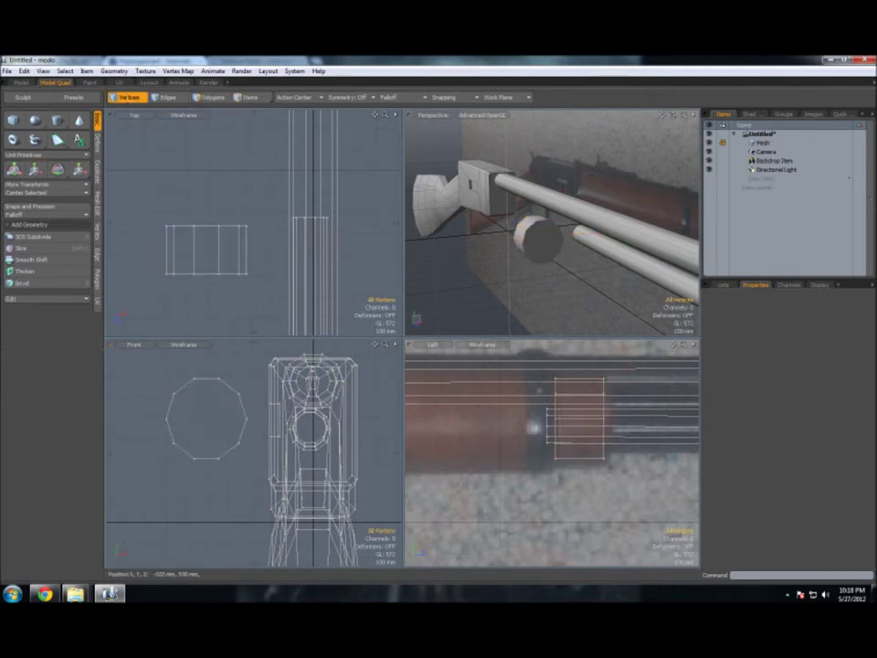
{"action": "right_click_drag", "start_coordinate": [182, 384], "coordinate": [206, 358]}
{"action": "key", "text": "w"}
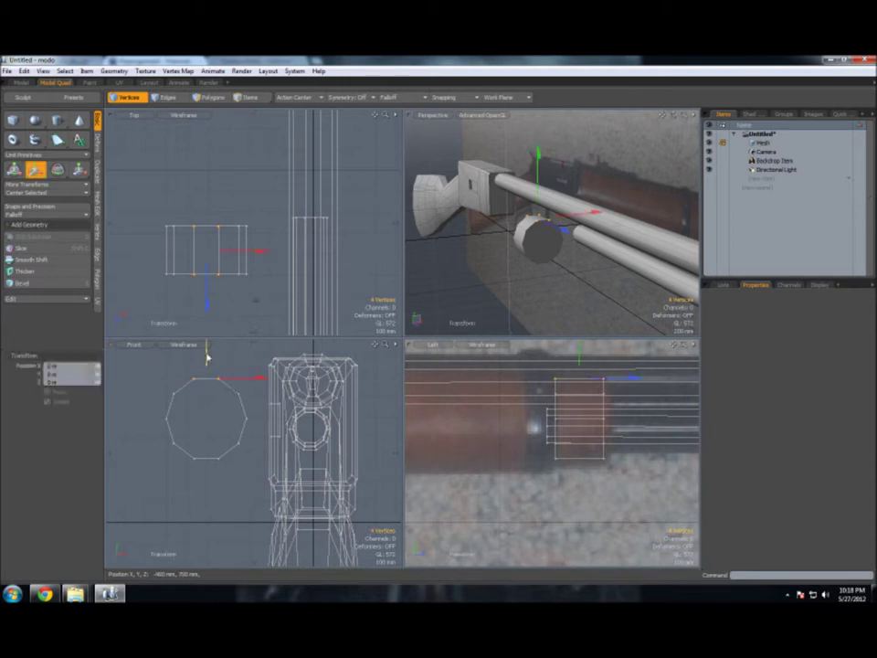
{"action": "left_click_drag", "start_coordinate": [207, 358], "coordinate": [206, 379]}
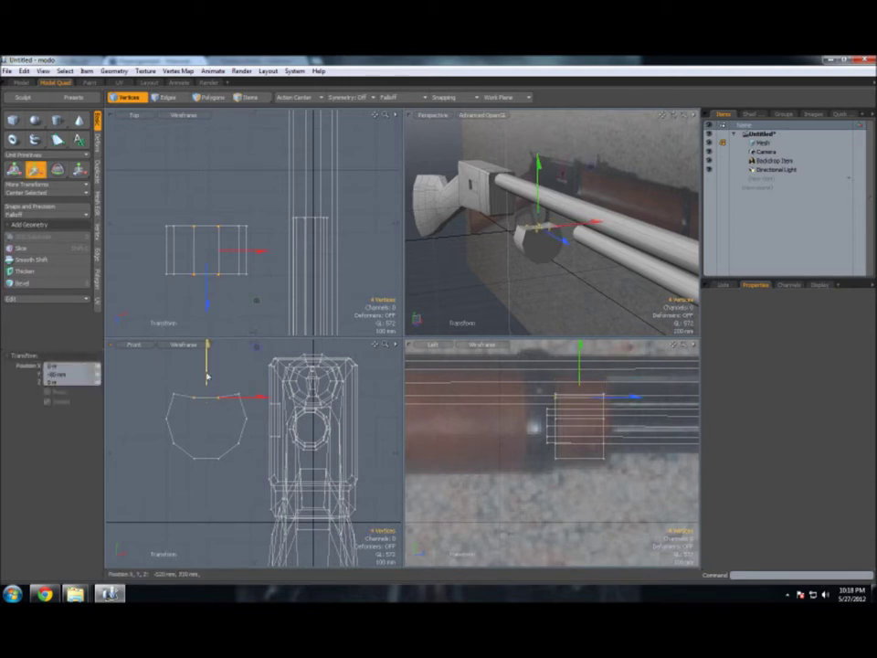
{"action": "key", "text": "space"}
{"action": "mouse_move", "coordinate": [155, 372]}
{"action": "right_mouse_down"}
{"action": "mouse_move", "coordinate": [219, 409]}
{"action": "mouse_move", "coordinate": [188, 402]}
{"action": "right_mouse_up"}
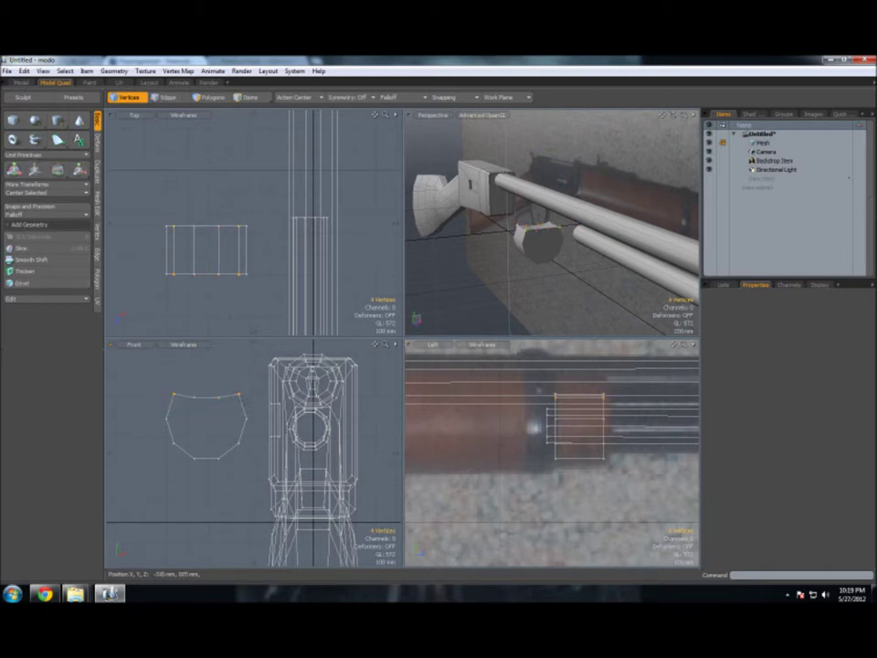
{"action": "key", "text": "r"}
{"action": "left_click_drag", "start_coordinate": [277, 251], "coordinate": [288, 250]}
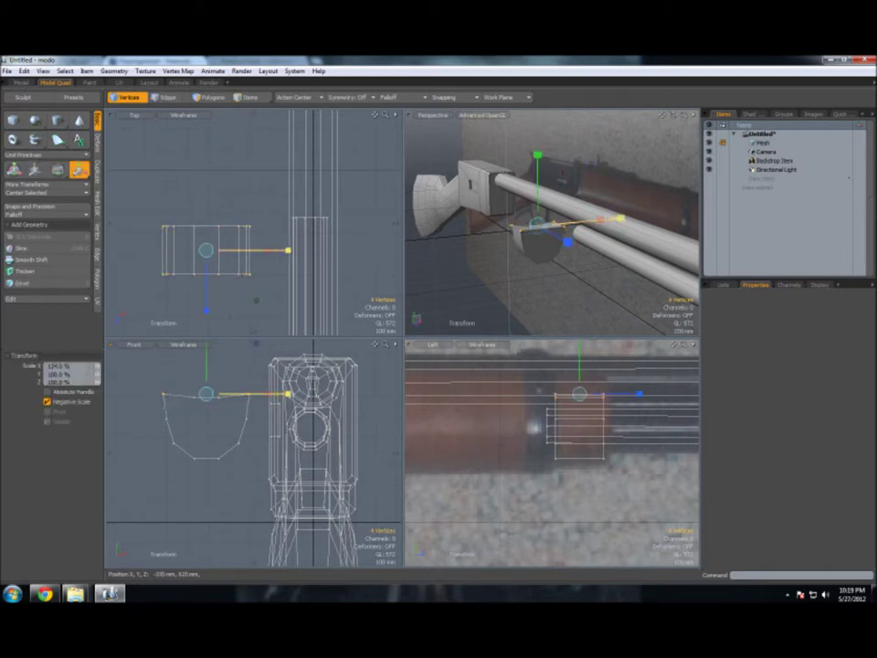
{"action": "key", "text": "q"}
Step: Raise the two middle top vertices to give the band a curved top
{"action": "left_click_drag", "start_coordinate": [183, 389], "coordinate": [229, 411]}
{"action": "key", "text": "r"}
{"action": "key", "text": "q"}
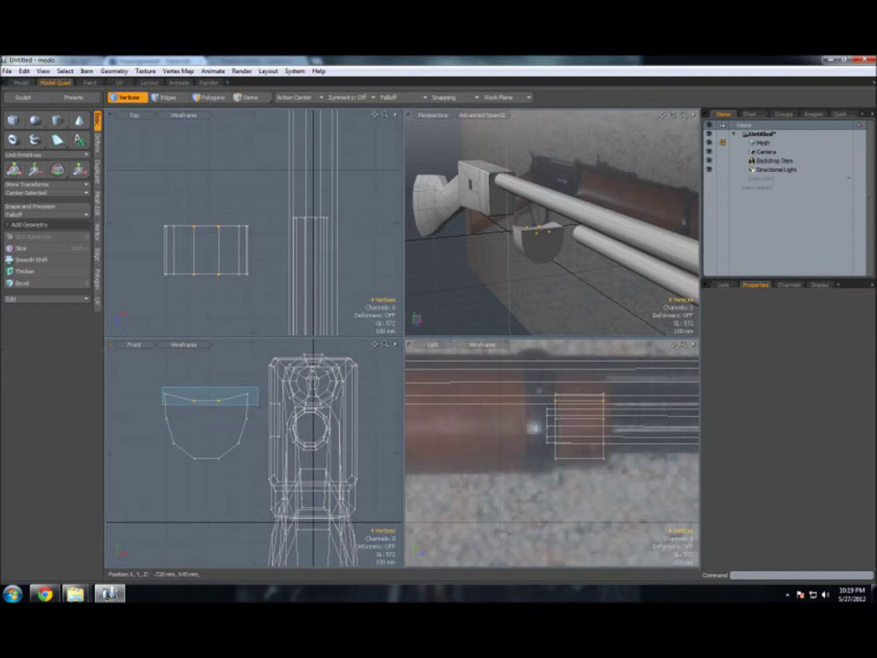
{"action": "key", "text": "w"}
{"action": "left_click_drag", "start_coordinate": [209, 377], "coordinate": [209, 362]}
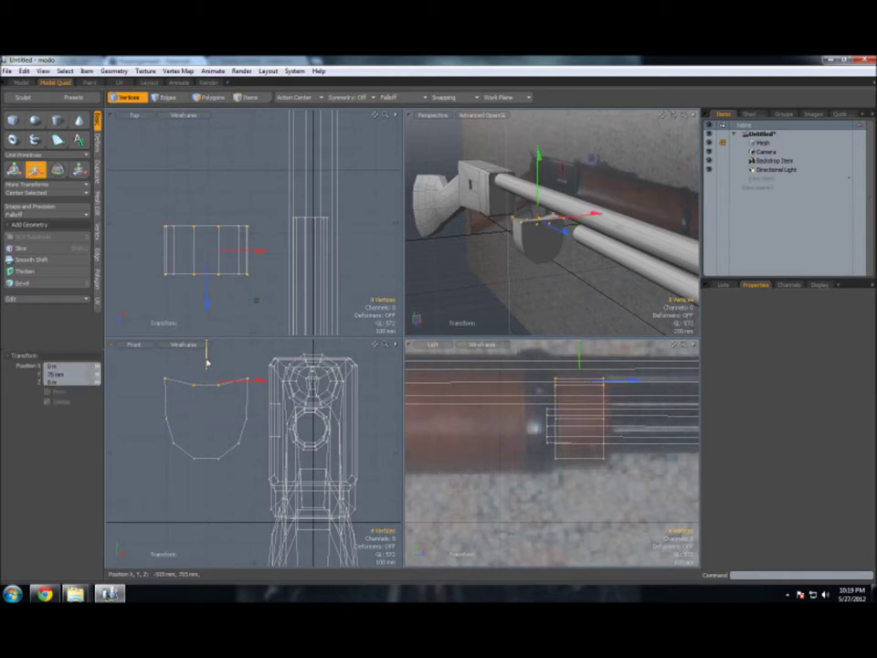
{"action": "key", "text": "q"}
Step: Move the reshaped band back over the barrel and magazine tube
{"action": "key", "text": "space"}
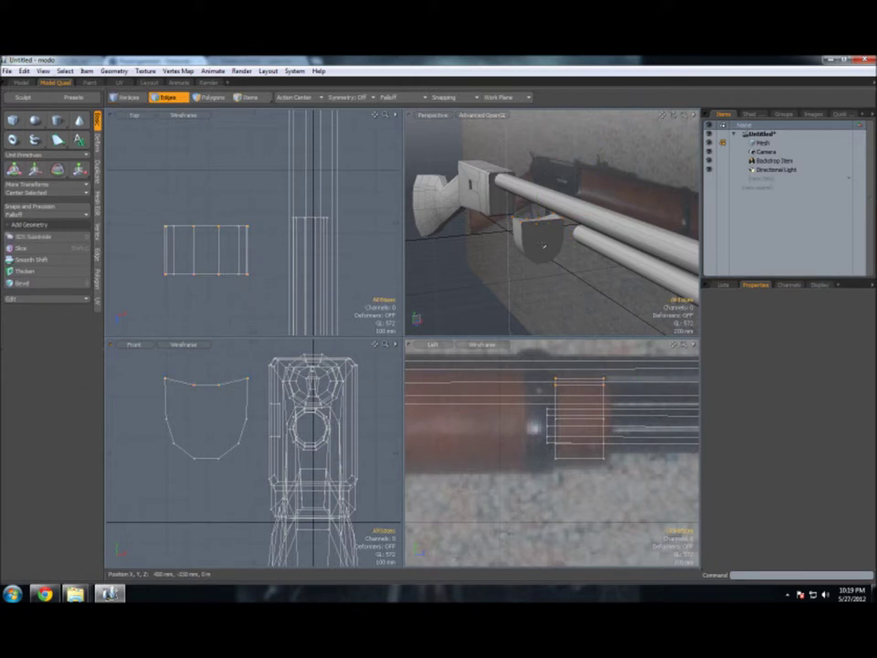
{"action": "key", "text": "space"}
{"action": "key", "text": "w"}
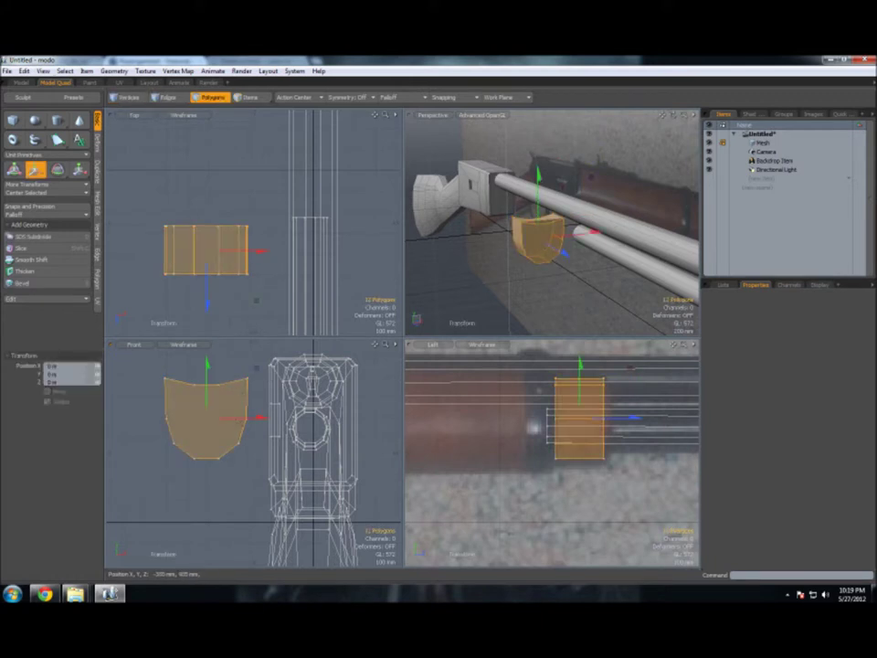
{"action": "left_click_drag", "start_coordinate": [258, 418], "coordinate": [366, 418]}
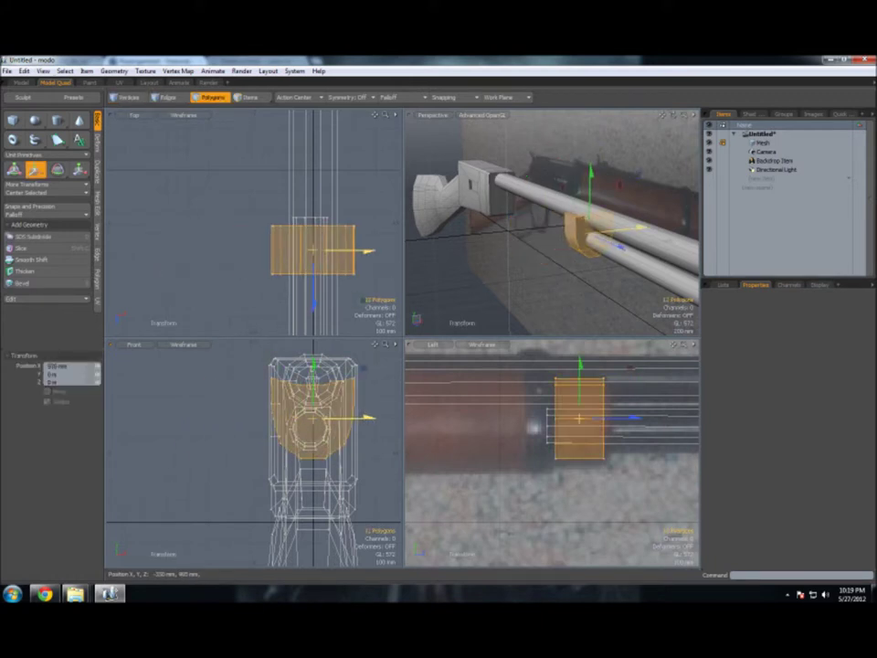
{"action": "key", "text": "space"}
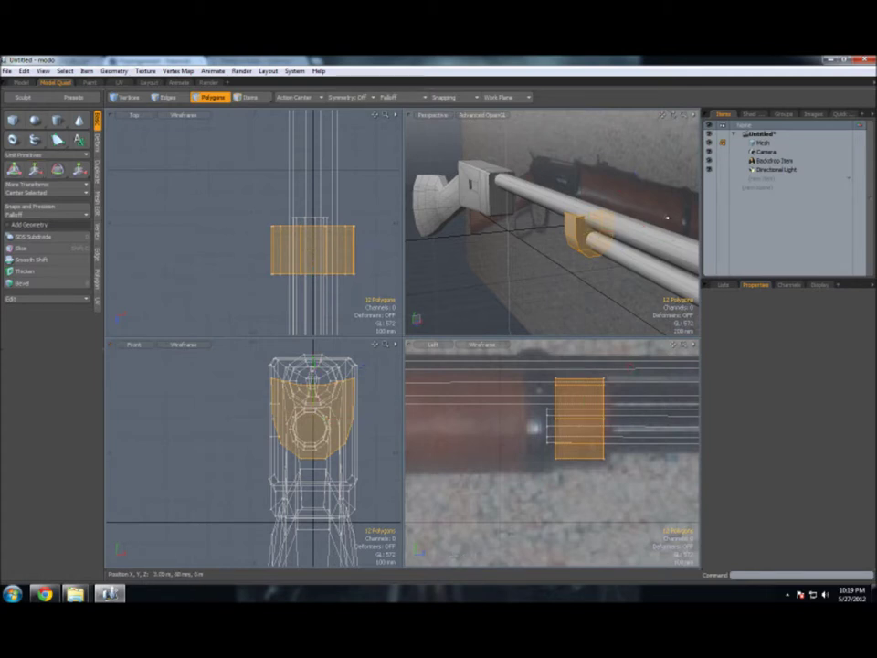
Step: Bevel the band's front face slightly outward with a small inset
{"action": "left_click", "coordinate": [352, 420]}
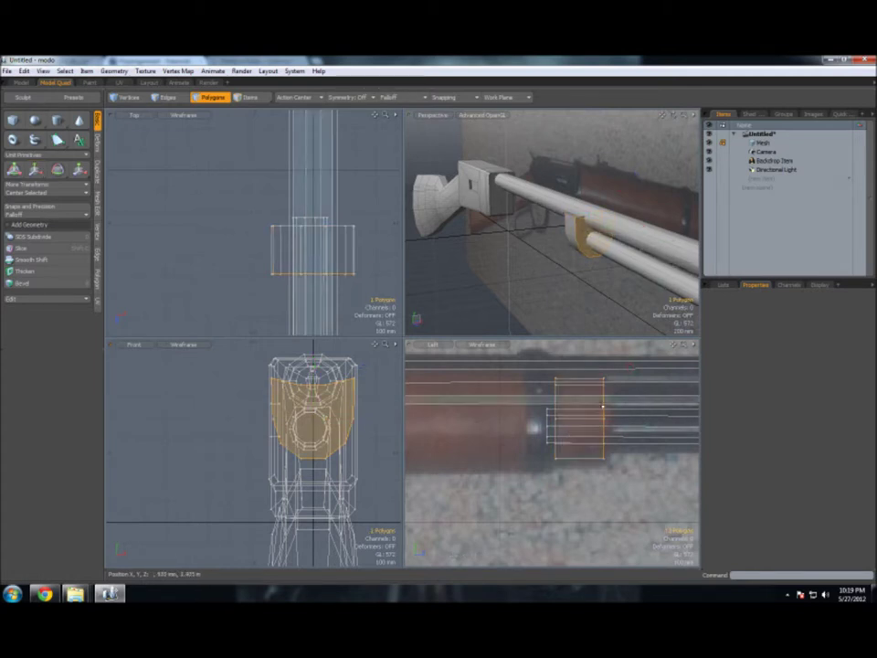
{"action": "key", "text": "b"}
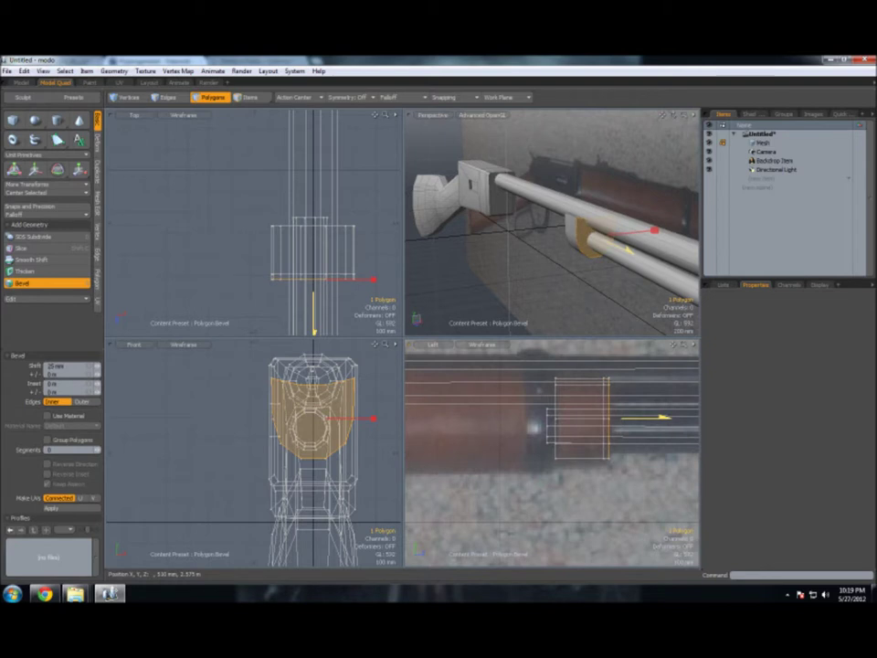
{"action": "left_click_drag", "start_coordinate": [365, 419], "coordinate": [372, 419]}
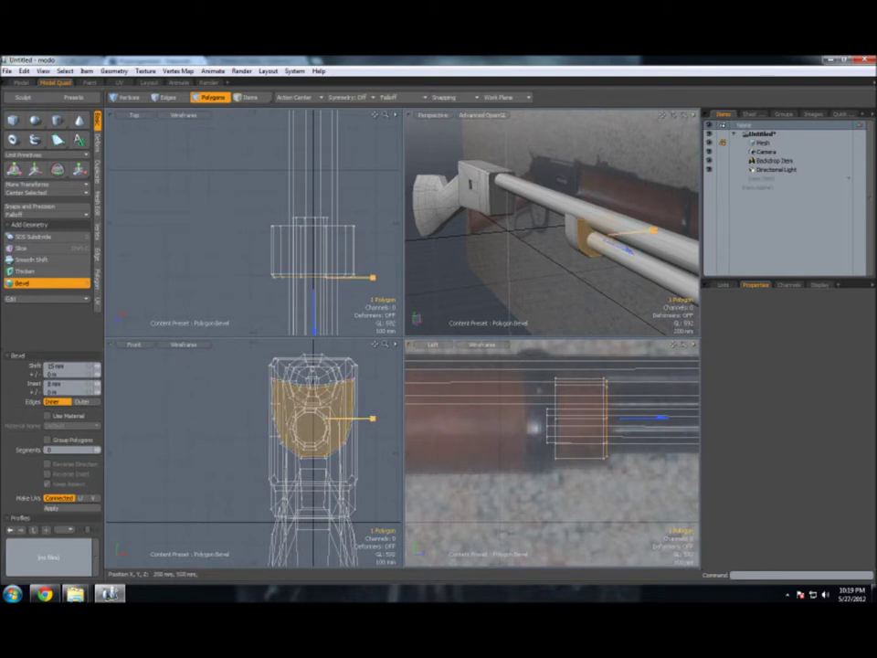
{"action": "key", "text": "space"}
{"action": "left_click", "coordinate": [593, 290]}
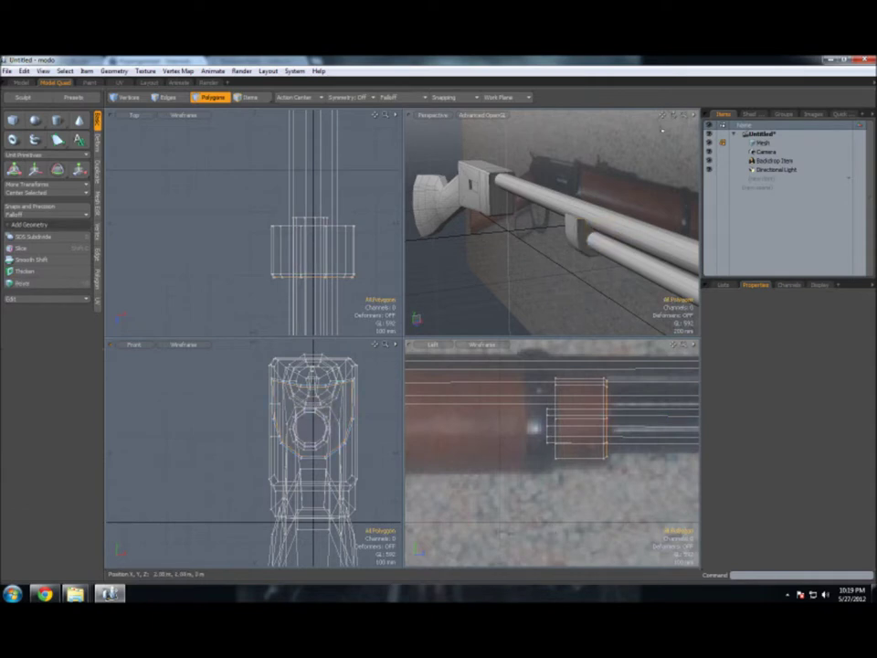
{"action": "mouse_move", "coordinate": [662, 115]}
{"action": "left_mouse_down"}
{"action": "mouse_move", "coordinate": [694, 121]}
{"action": "mouse_move", "coordinate": [656, 180]}
{"action": "left_mouse_up"}
Step: Bevel the band face far along the barrel with a slightly flared end
{"action": "left_click", "coordinate": [656, 180]}
{"action": "scroll", "coordinate": [537, 407], "scroll_direction": "down", "scroll_amount": 5}
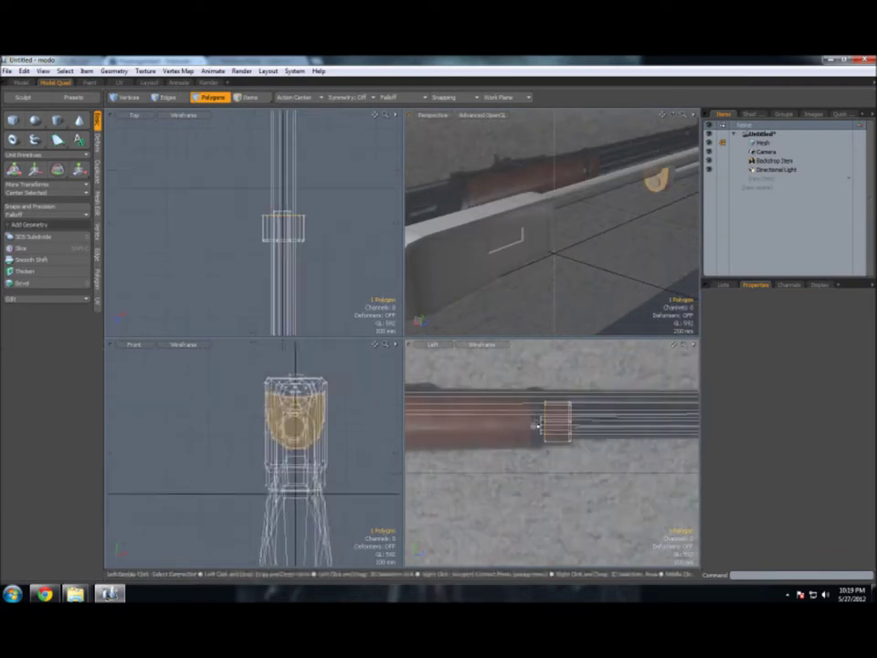
{"action": "key", "text": "b"}
{"action": "scroll", "coordinate": [525, 443], "scroll_direction": "up", "scroll_amount": 5}
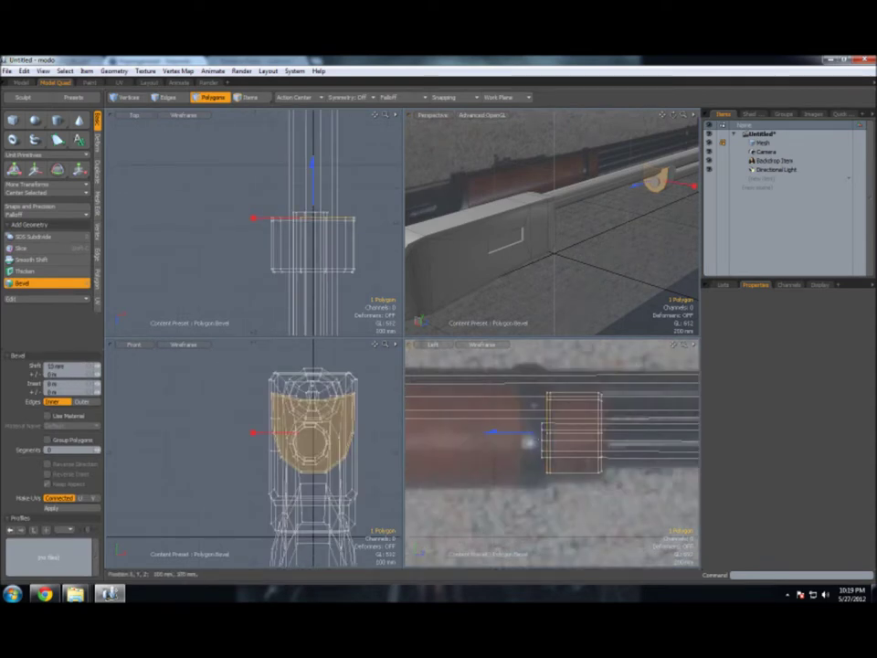
{"action": "left_click_drag", "start_coordinate": [253, 217], "coordinate": [252, 218]}
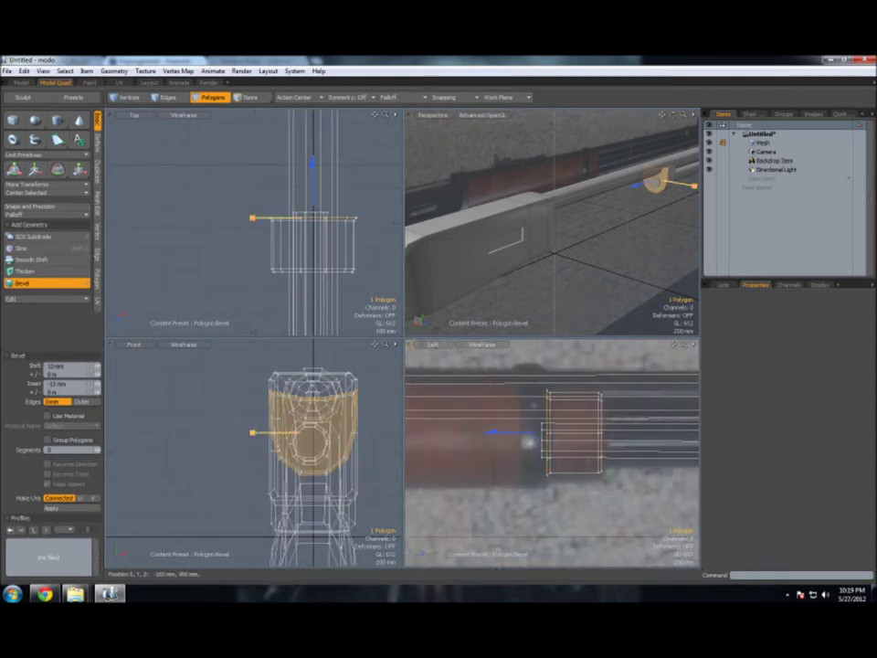
{"action": "left_click", "coordinate": [253, 217]}
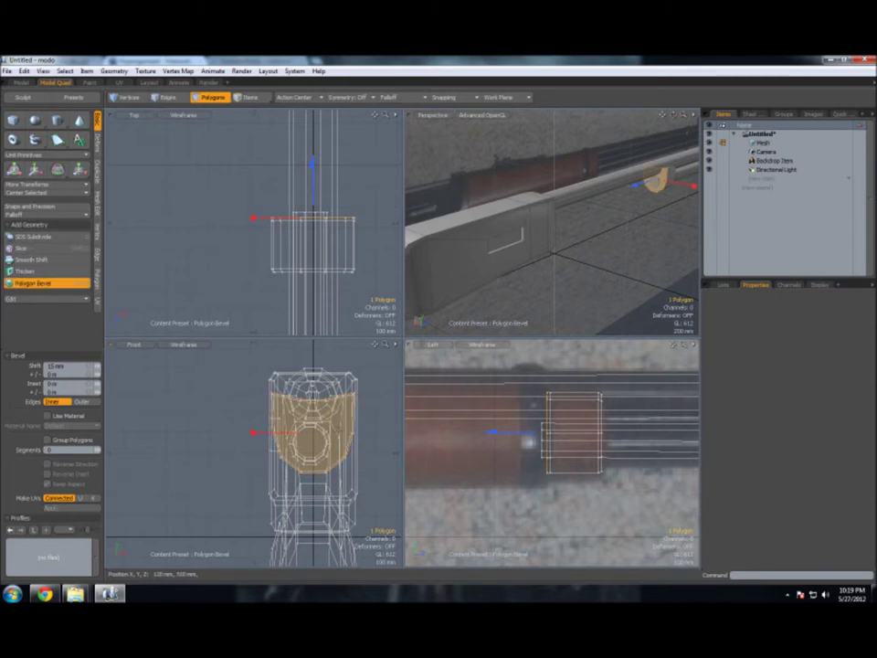
{"action": "left_click_drag", "start_coordinate": [497, 436], "coordinate": [495, 431]}
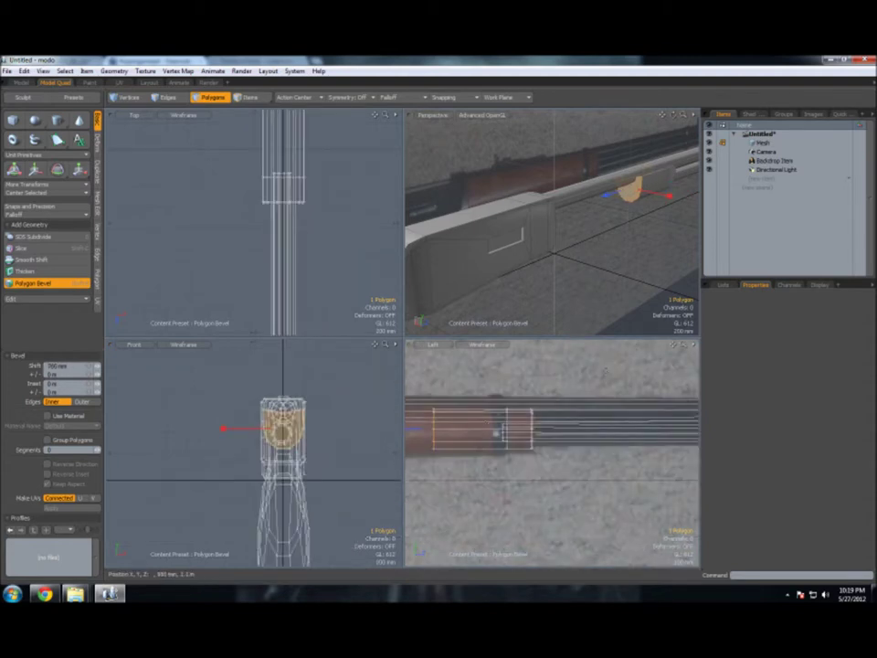
{"action": "left_click_drag", "start_coordinate": [497, 432], "coordinate": [610, 426]}
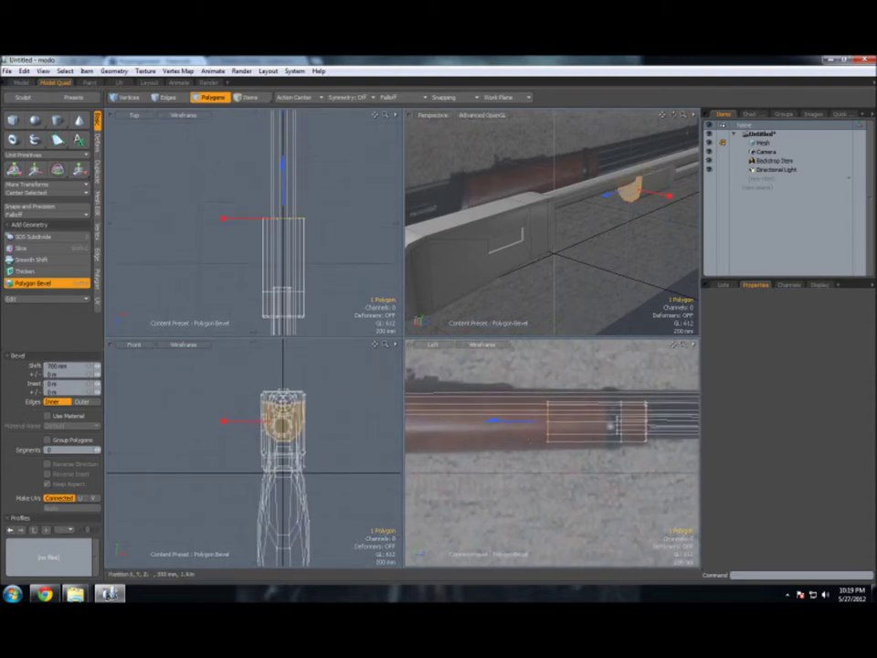
{"action": "left_click_drag", "start_coordinate": [223, 218], "coordinate": [215, 219]}
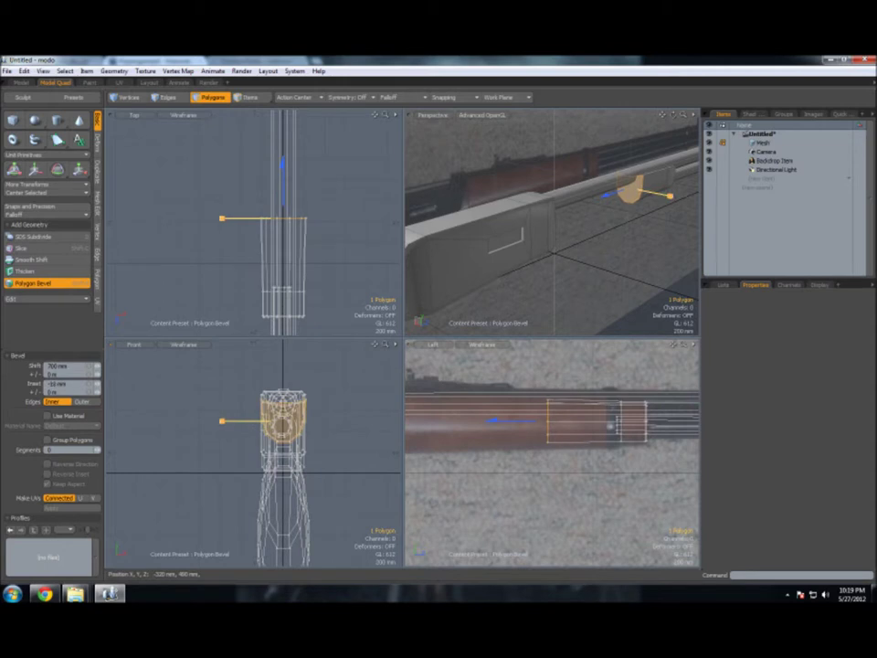
Step: Lower the extruded face slightly and bevel again to extend it toward the receiver
{"action": "key", "text": "w"}
{"action": "left_click_drag", "start_coordinate": [284, 370], "coordinate": [284, 374]}
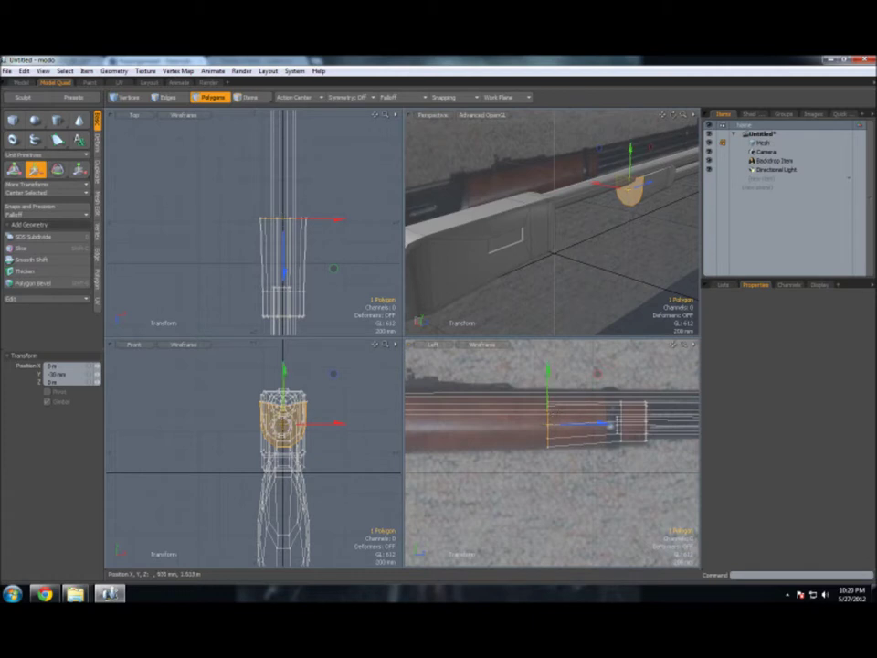
{"action": "key", "text": "b"}
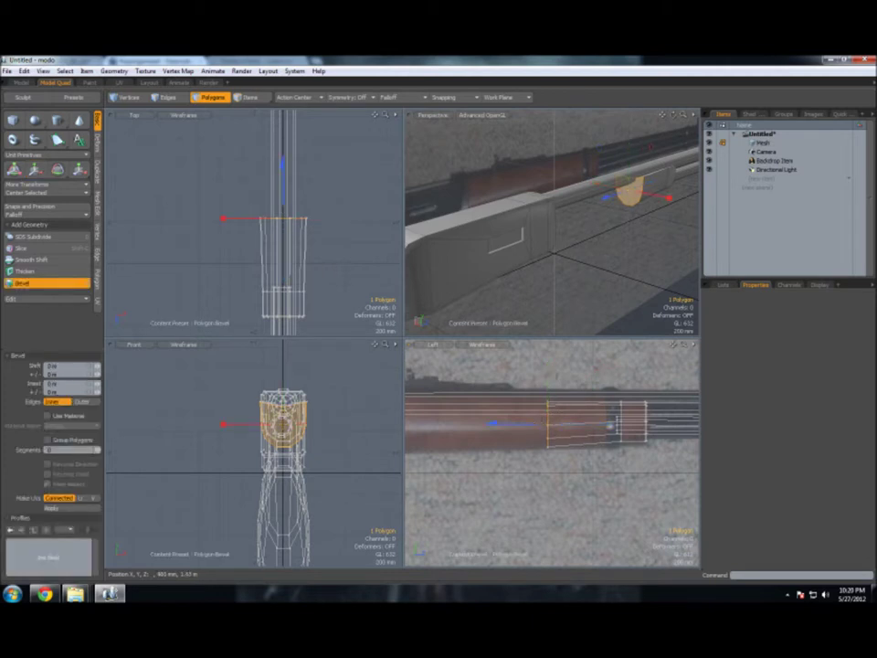
{"action": "left_click_drag", "start_coordinate": [502, 423], "coordinate": [415, 422]}
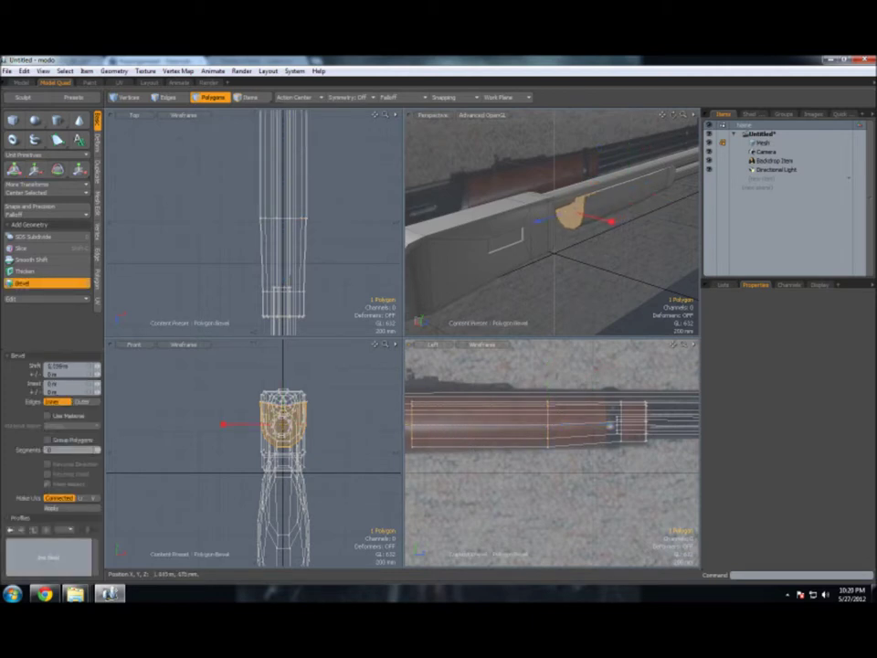
{"action": "left_click_drag", "start_coordinate": [673, 345], "coordinate": [548, 331]}
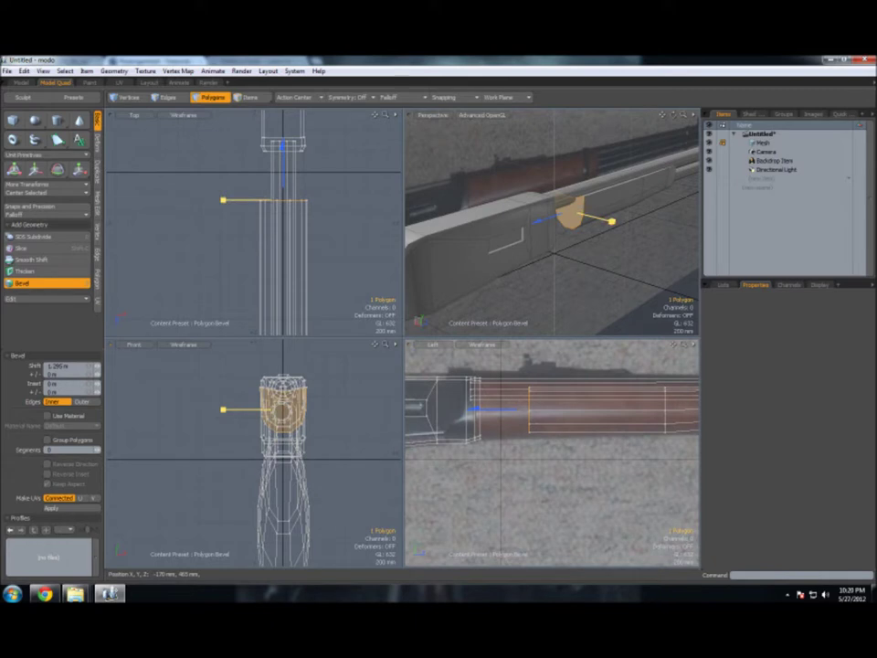
{"action": "key", "text": "r"}
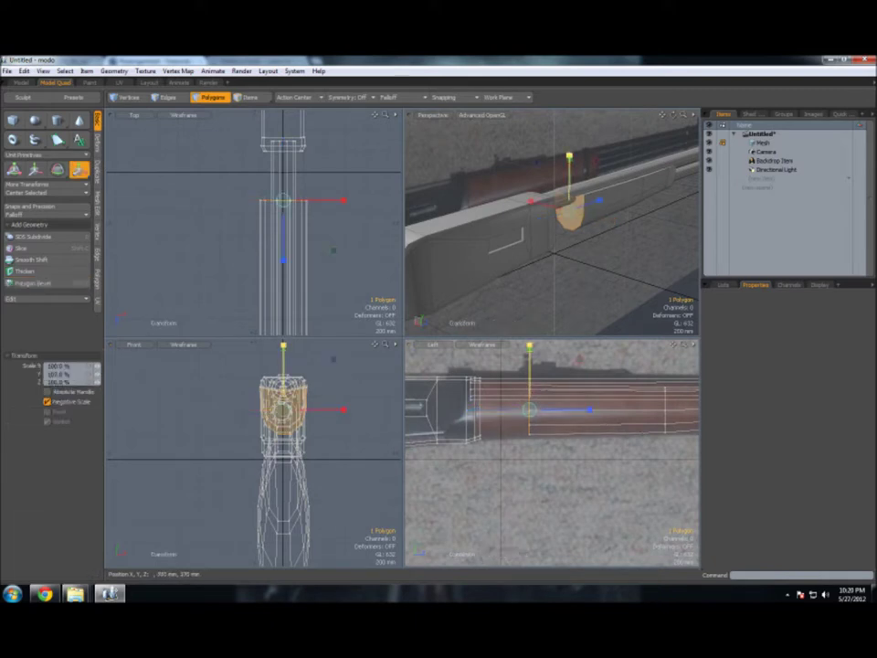
Step: Extrude the curved end polygon back along the rifle and narrow it to 96.5% width
{"action": "key", "text": "w"}
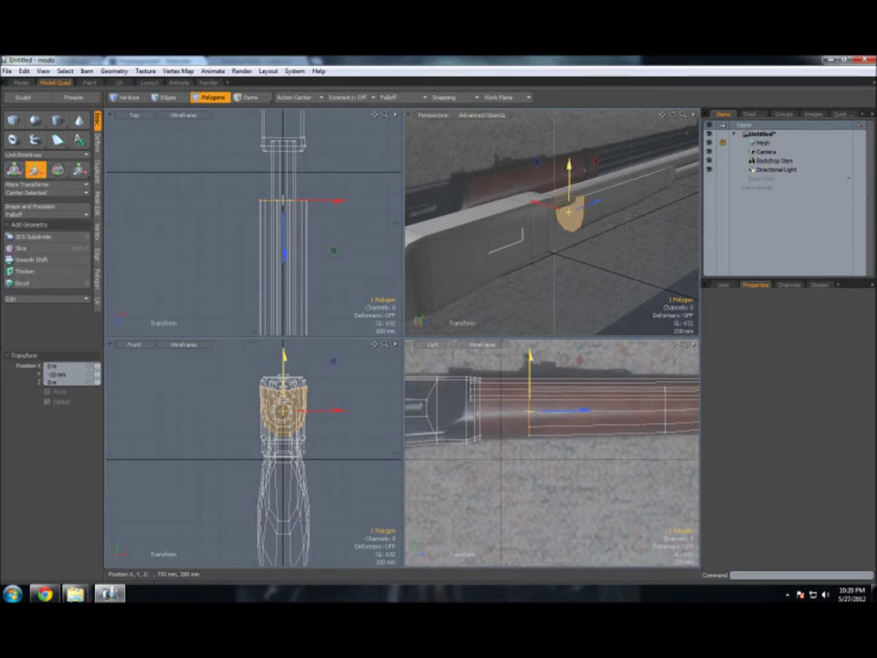
{"action": "key", "text": "shift+x"}
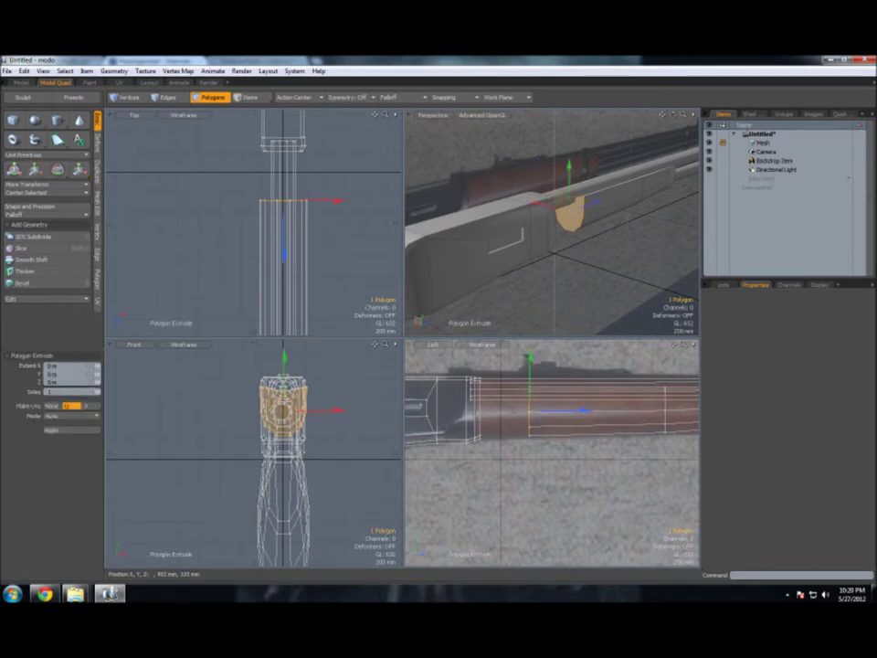
{"action": "left_click_drag", "start_coordinate": [208, 183], "coordinate": [208, 114]}
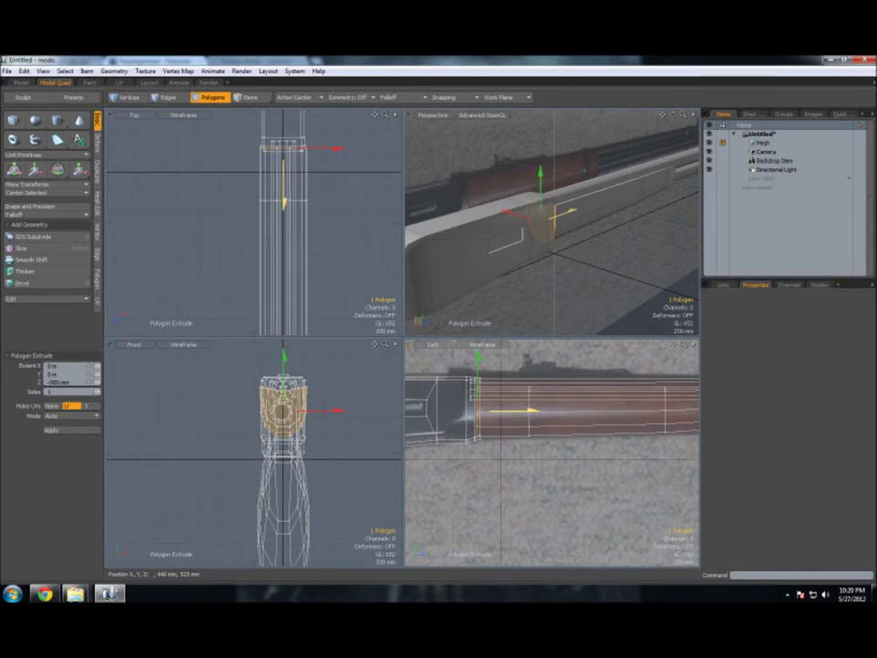
{"action": "key", "text": "space"}
{"action": "scroll", "coordinate": [639, 242], "scroll_direction": "up", "scroll_amount": 3}
{"action": "key", "text": "r"}
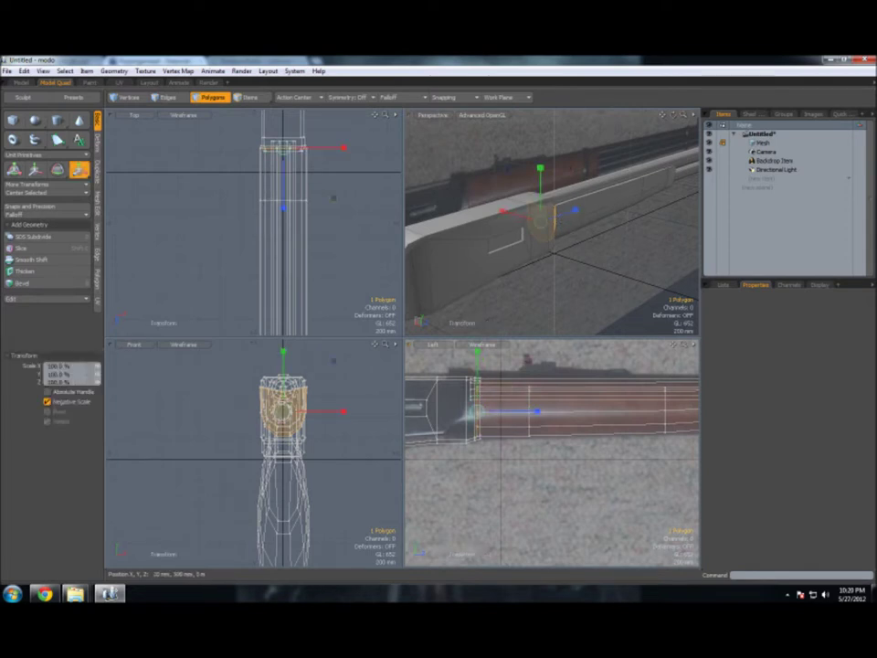
{"action": "left_click_drag", "start_coordinate": [507, 235], "coordinate": [501, 231]}
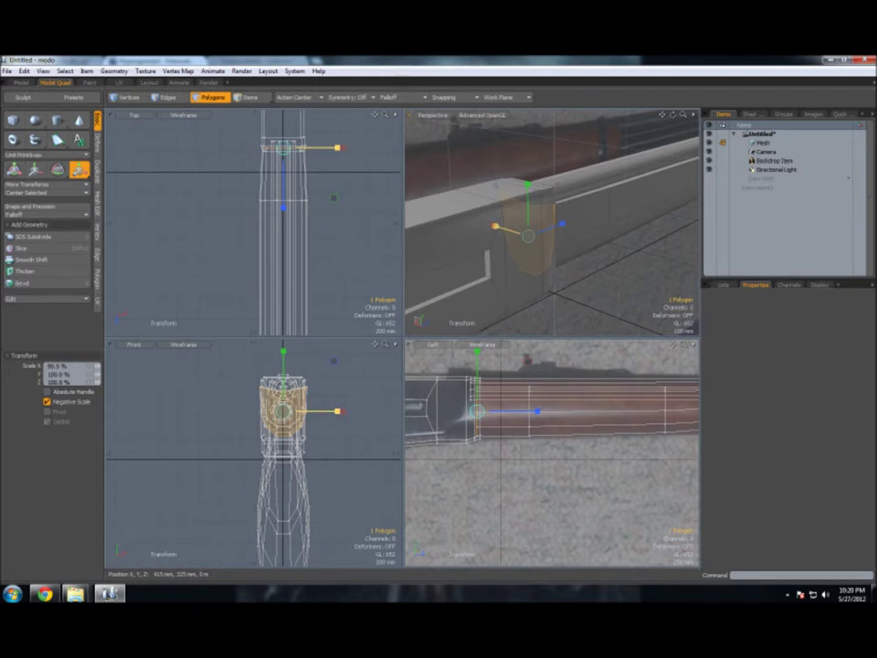
{"action": "key", "text": "space"}
{"action": "left_click", "coordinate": [639, 164]}
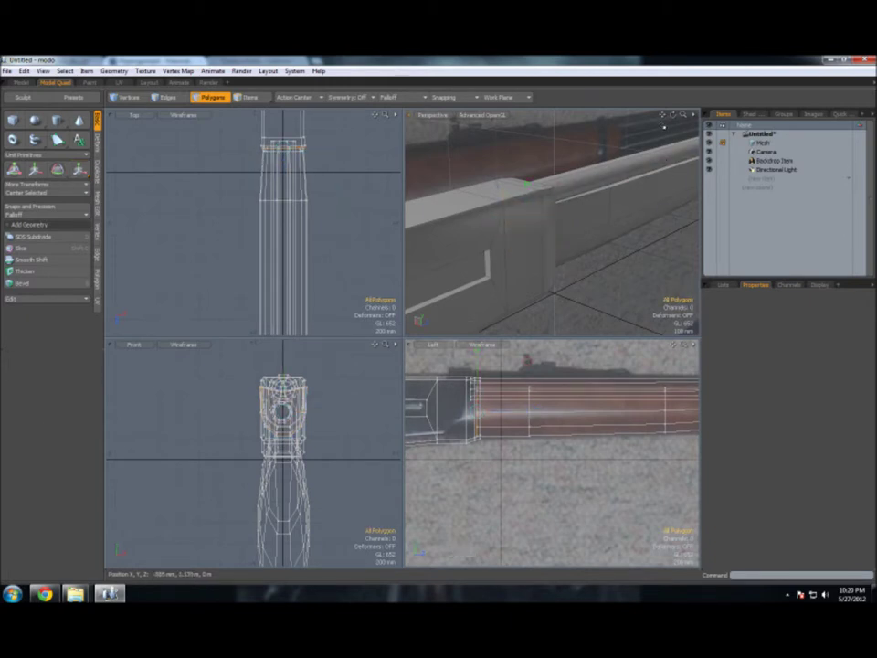
{"action": "mouse_move", "coordinate": [548, 219]}
{"action": "left_mouse_down", "text": "alt"}
{"action": "mouse_move", "coordinate": [567, 210]}
{"action": "mouse_move", "coordinate": [611, 151]}
{"action": "left_mouse_up", "text": "alt"}
Step: Select several polygons on the upright piece running along the barrel
{"action": "scroll", "coordinate": [548, 219], "scroll_direction": "up", "scroll_amount": 2}
{"action": "left_click", "coordinate": [483, 241]}
{"action": "left_click", "coordinate": [429, 238], "text": "shift"}
{"action": "left_click_drag", "start_coordinate": [429, 237], "coordinate": [470, 301], "text": "alt"}
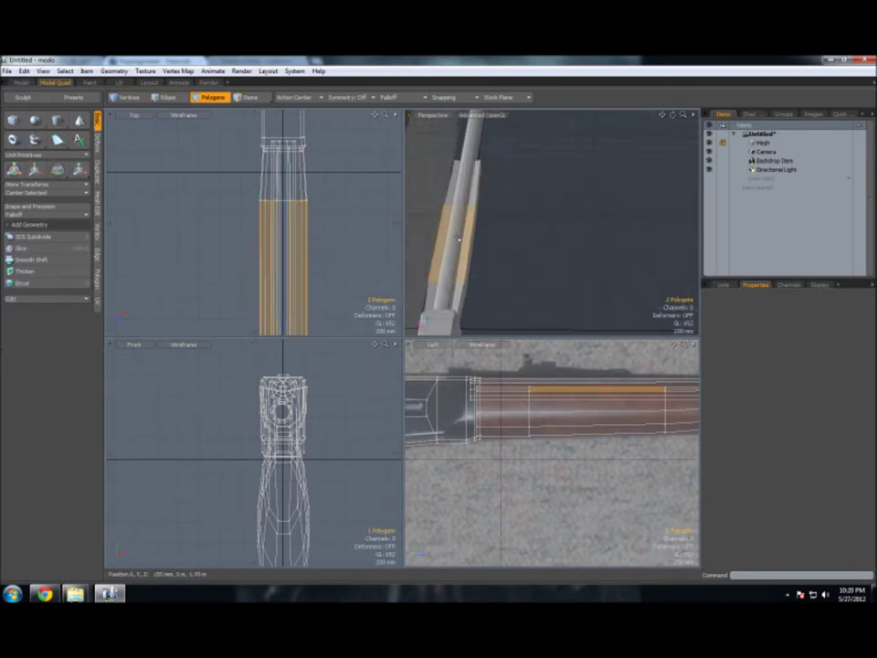
{"action": "left_click", "coordinate": [431, 294], "text": "shift"}
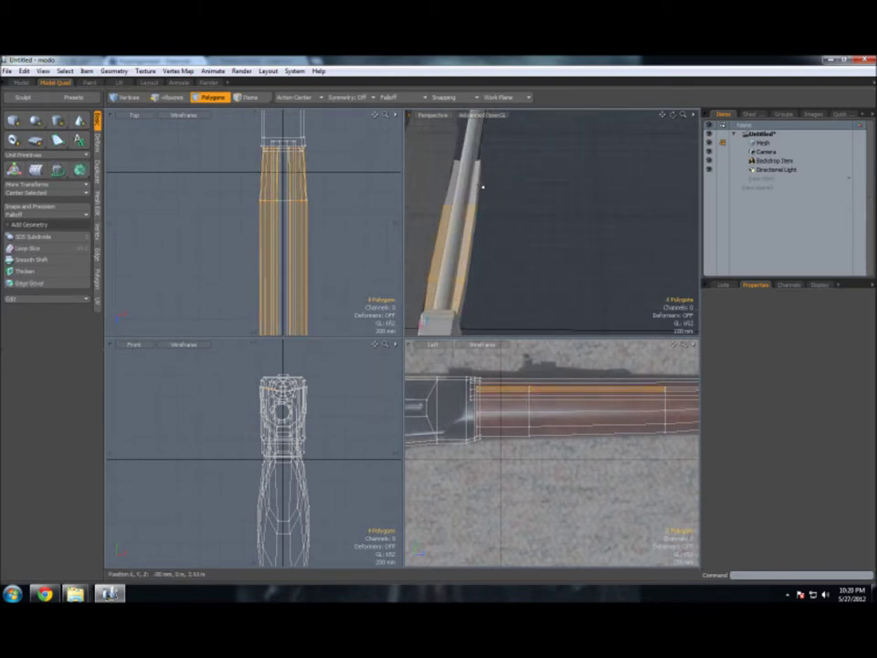
{"action": "left_click", "coordinate": [451, 192], "text": "shift"}
{"action": "left_click", "coordinate": [454, 284], "text": "shift"}
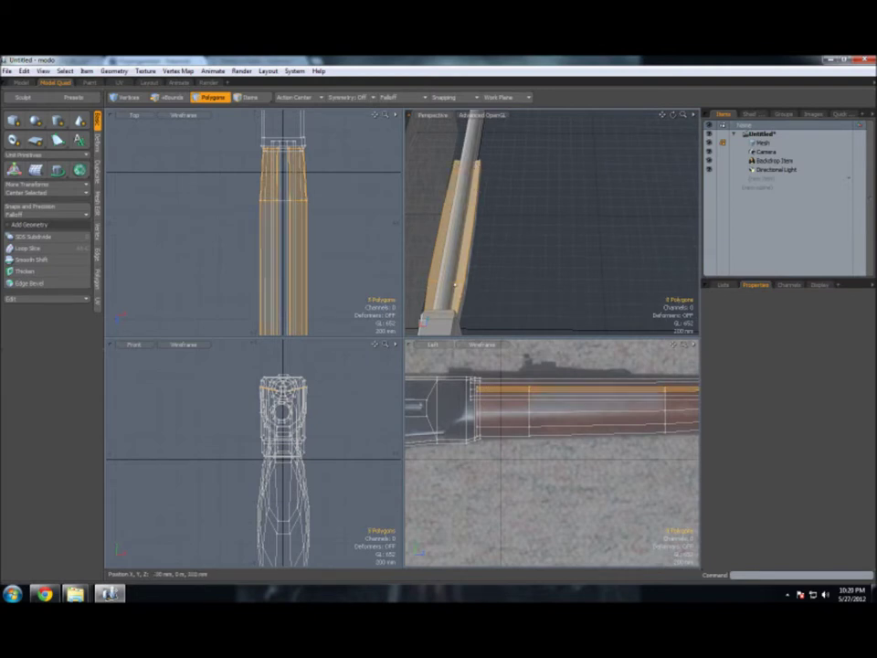
{"action": "key", "text": "r"}
{"action": "key", "text": "shift+a"}
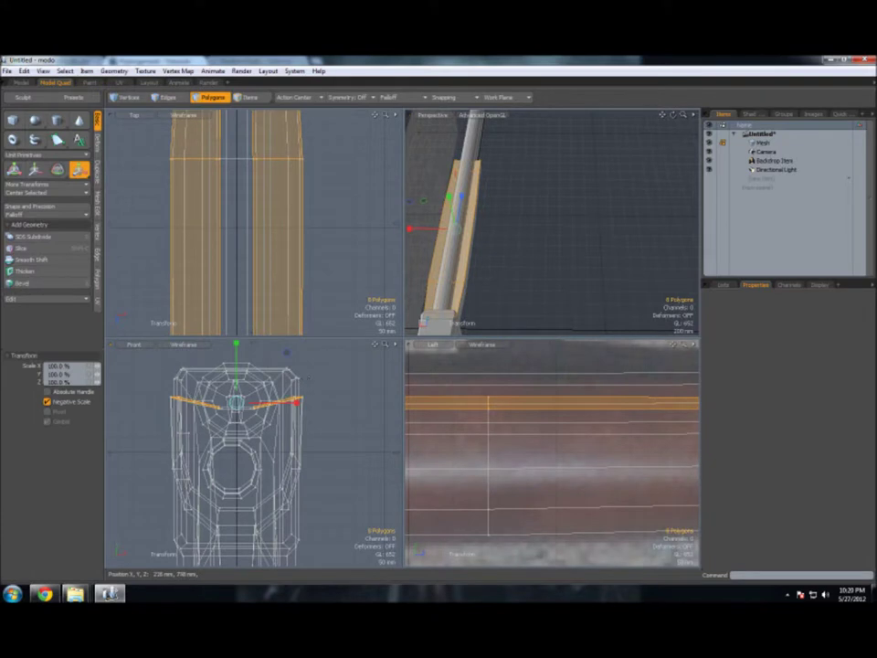
{"action": "key", "text": "space"}
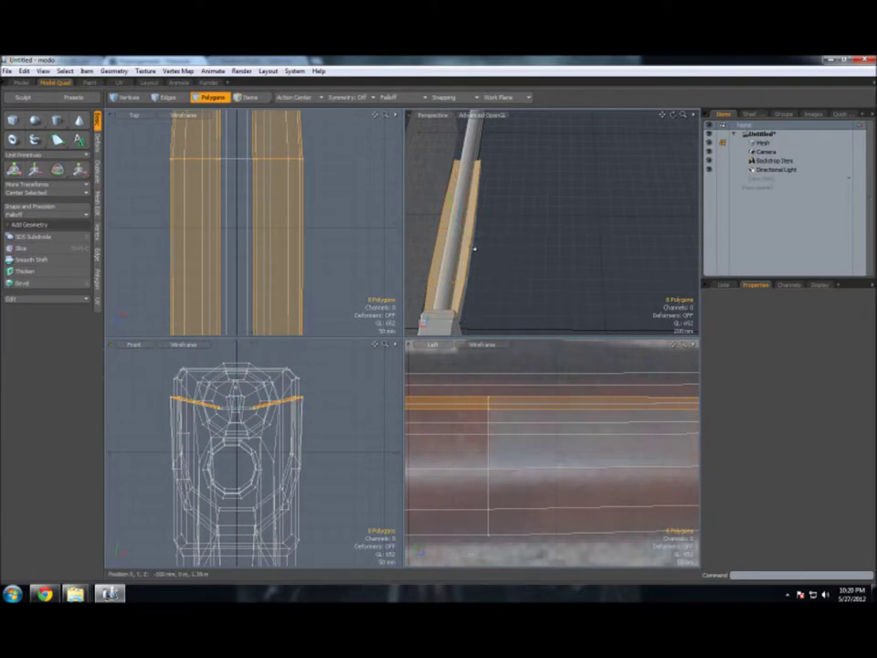
Step: Grow the selection to the whole connected piece and scale it to 70% width
{"action": "key", "text": "bracketright"}
{"action": "key", "text": "r"}
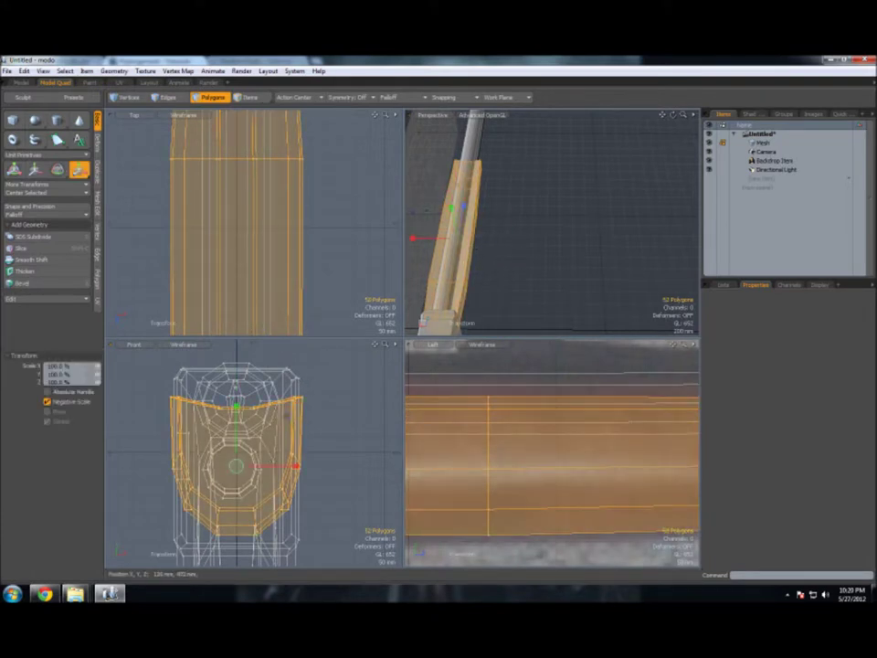
{"action": "left_click_drag", "start_coordinate": [295, 466], "coordinate": [280, 466]}
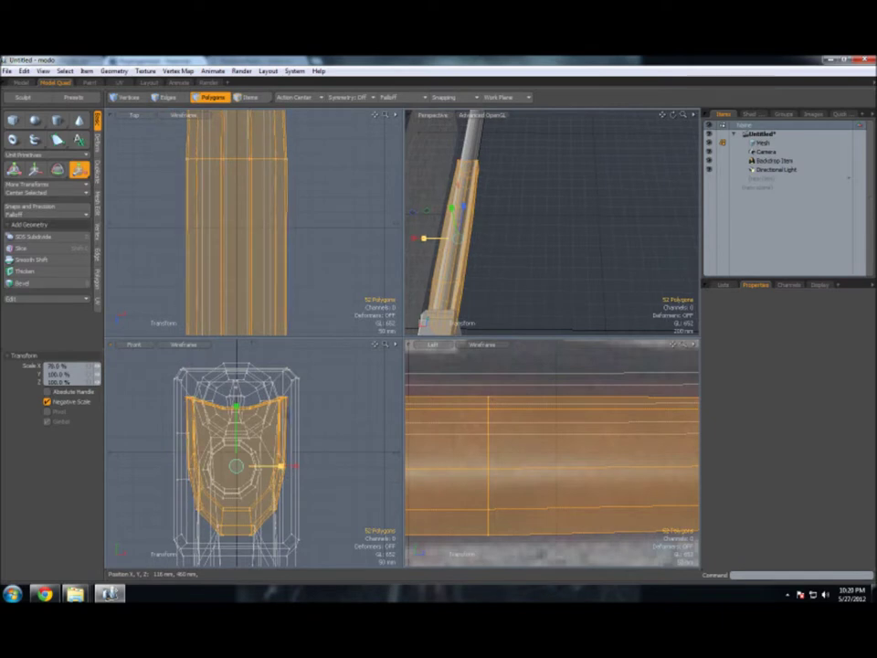
{"action": "key", "text": "space"}
{"action": "left_click", "coordinate": [611, 164]}
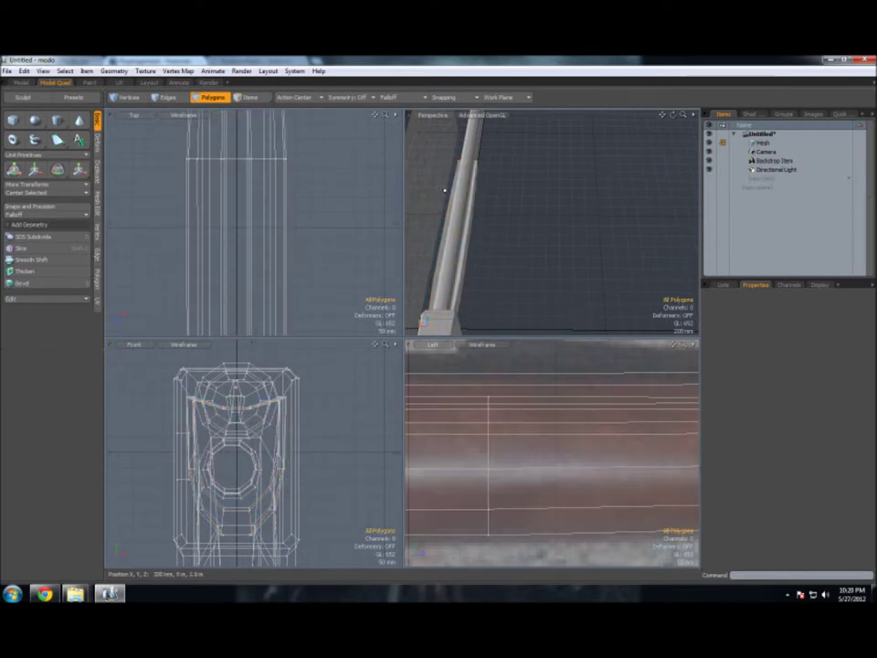
{"action": "left_click_drag", "start_coordinate": [447, 190], "coordinate": [530, 262], "text": "alt"}
{"action": "left_click", "coordinate": [128, 97]}
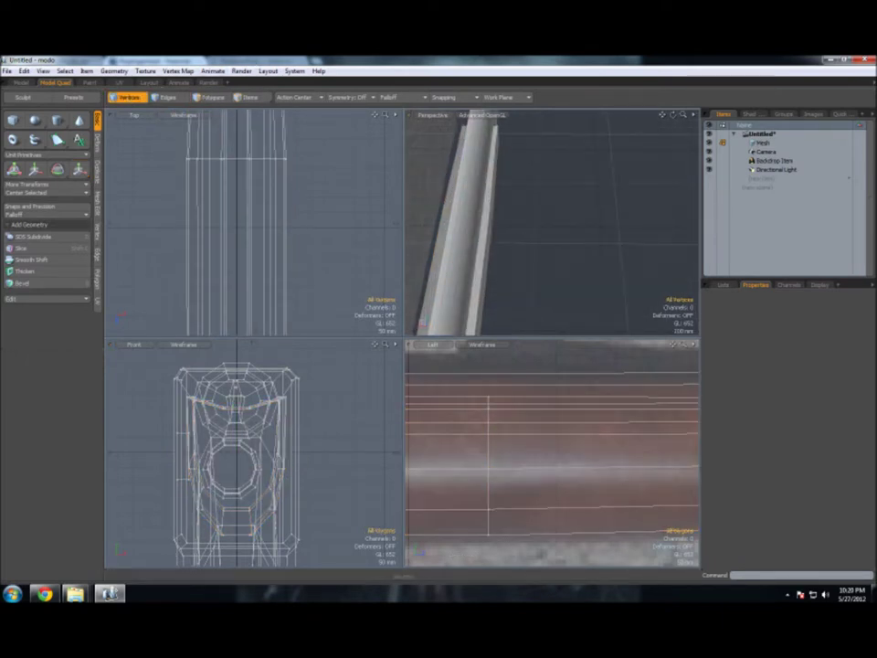
Step: Narrow two vertex rings on the tube to 75%, then to 81% width
{"action": "left_click_drag", "start_coordinate": [278, 162], "coordinate": [202, 176]}
{"action": "left_click_drag", "start_coordinate": [475, 237], "coordinate": [524, 277], "text": "alt"}
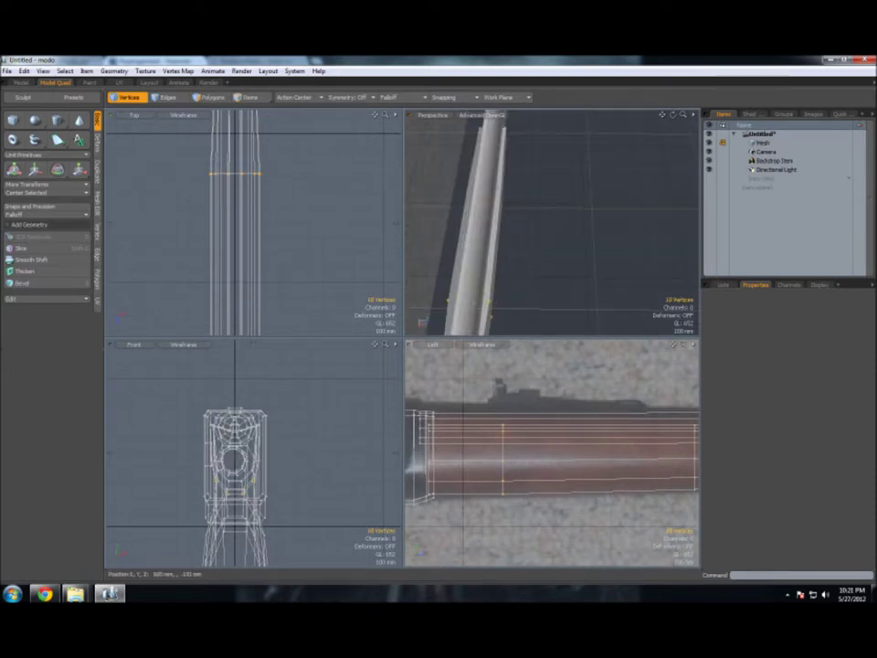
{"action": "left_click_drag", "start_coordinate": [303, 231], "coordinate": [228, 274], "text": "shift"}
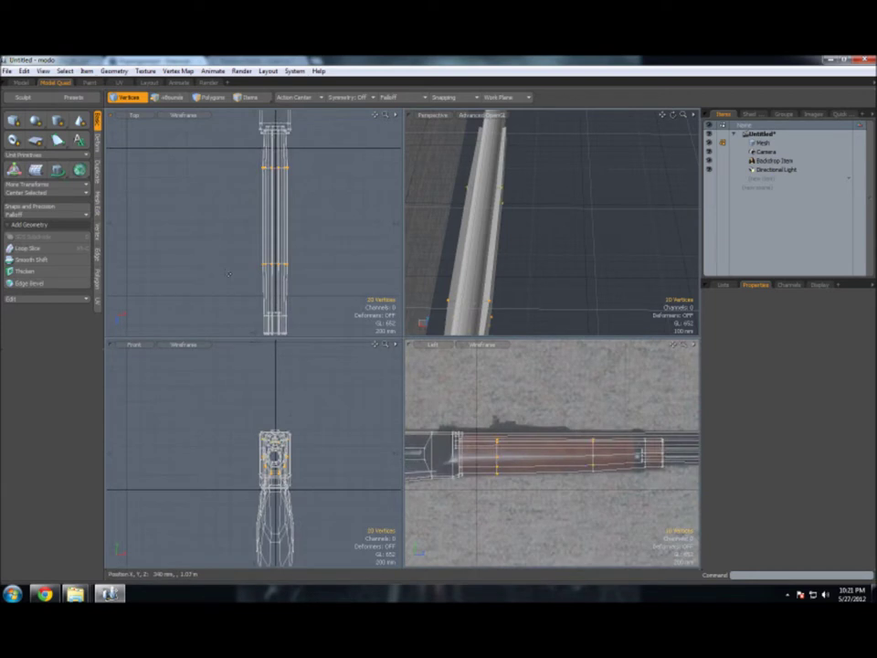
{"action": "key", "text": "ctrl"}
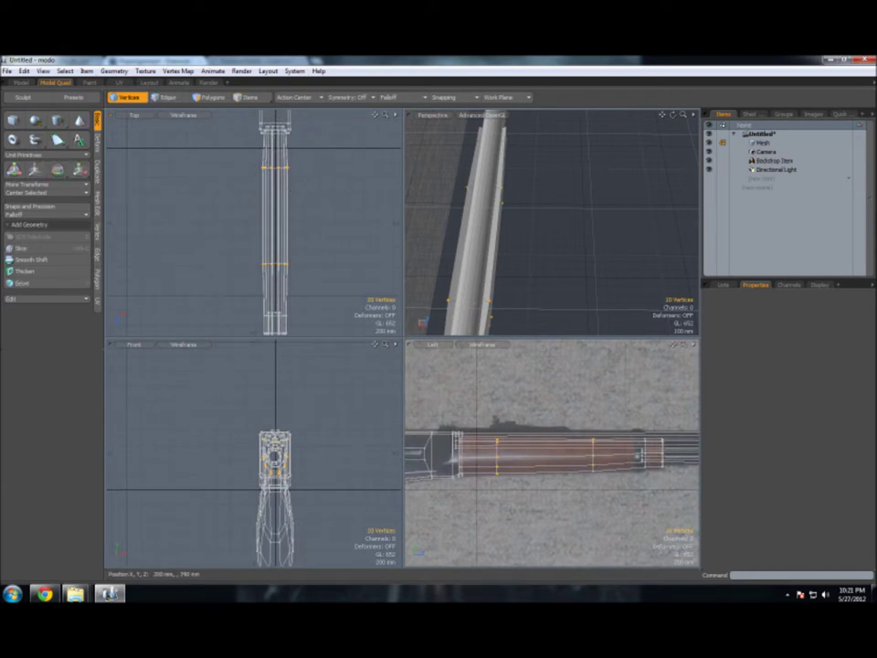
{"action": "key", "text": "r"}
{"action": "left_click_drag", "start_coordinate": [330, 215], "coordinate": [319, 216]}
{"action": "key", "text": "space"}
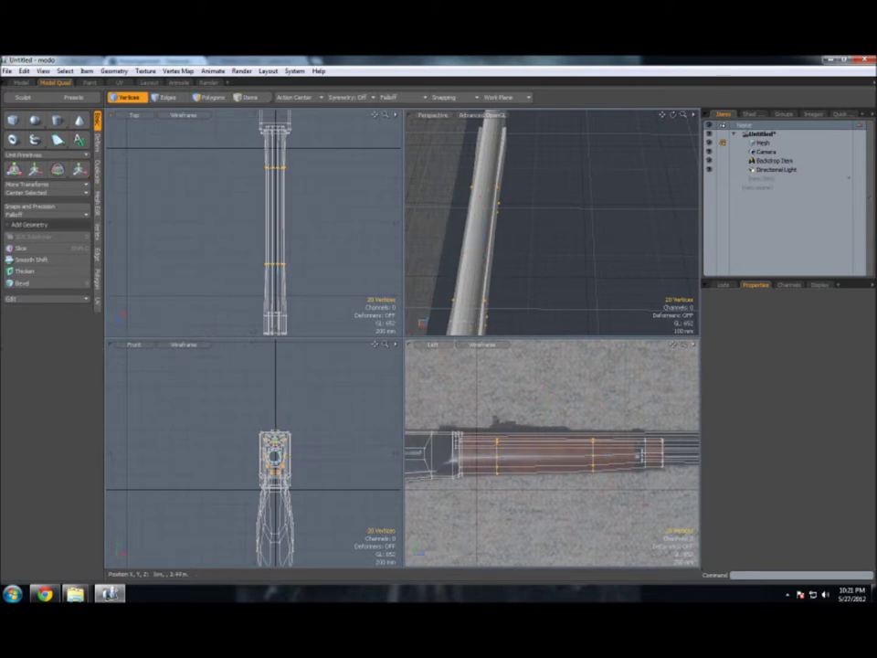
{"action": "key", "text": "r"}
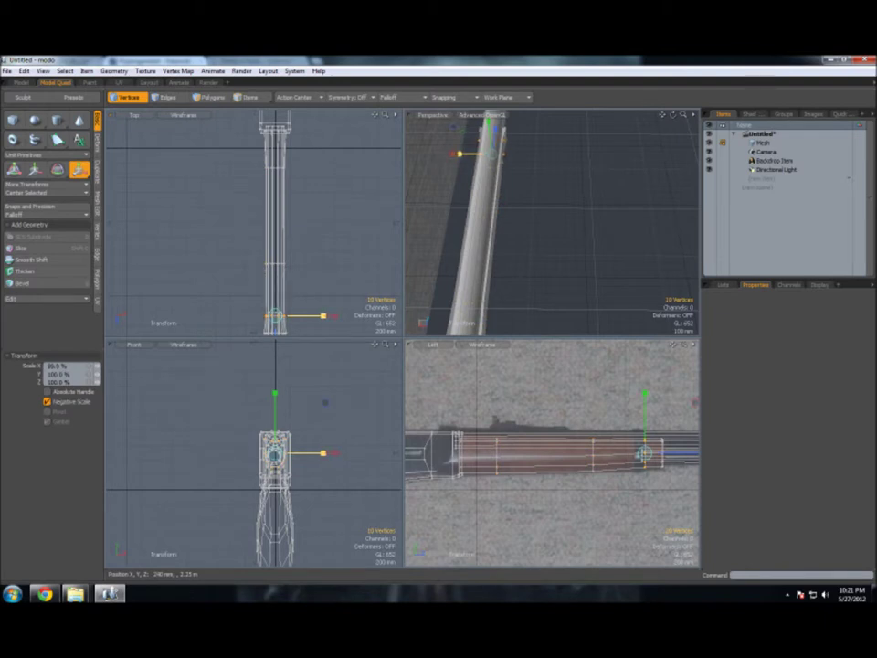
{"action": "left_click_drag", "start_coordinate": [322, 315], "coordinate": [333, 315]}
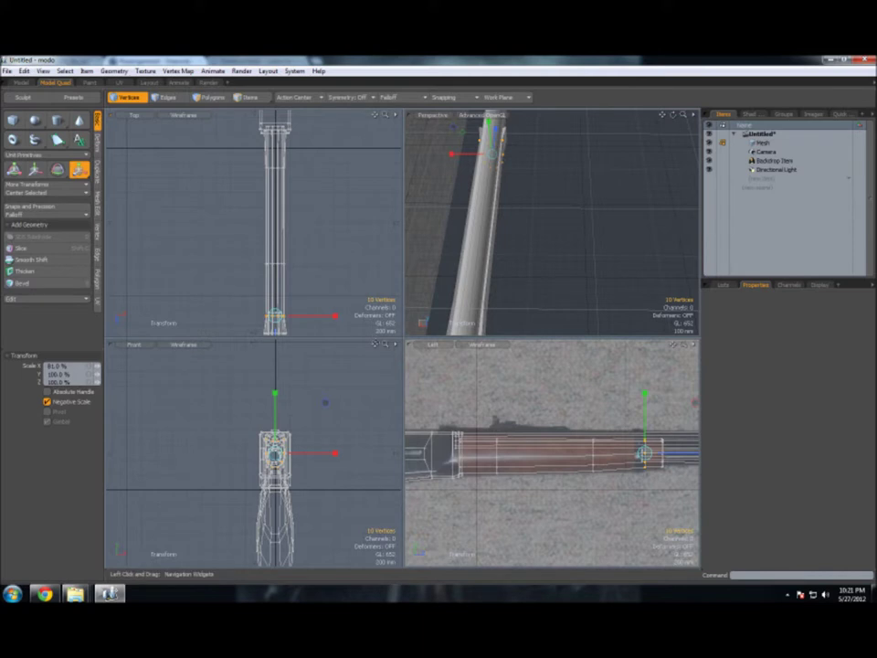
Step: Narrow the vertex row at the tube's end to 84% width
{"action": "left_click_drag", "start_coordinate": [375, 343], "coordinate": [371, 286]}
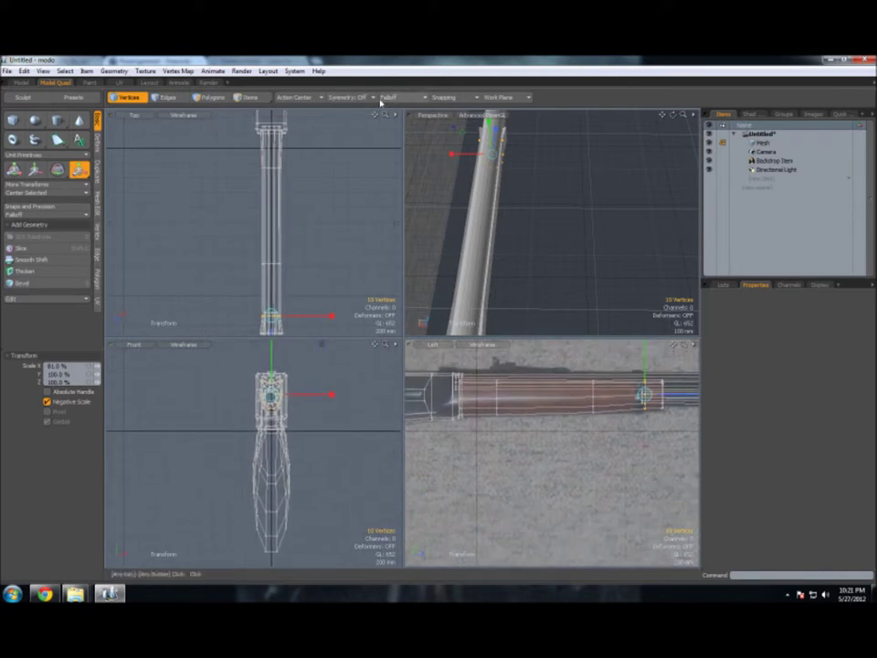
{"action": "left_click_drag", "start_coordinate": [374, 113], "coordinate": [379, 60]}
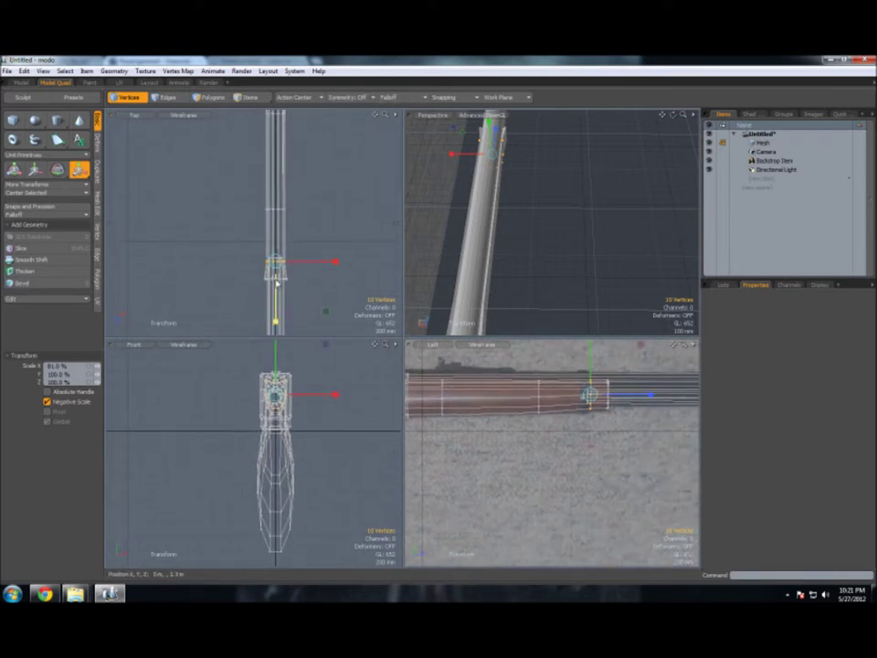
{"action": "scroll", "coordinate": [276, 278], "scroll_direction": "up", "scroll_amount": 3}
{"action": "scroll", "coordinate": [277, 287], "scroll_direction": "up", "scroll_amount": 3}
{"action": "right_click_drag", "start_coordinate": [194, 239], "coordinate": [398, 306]}
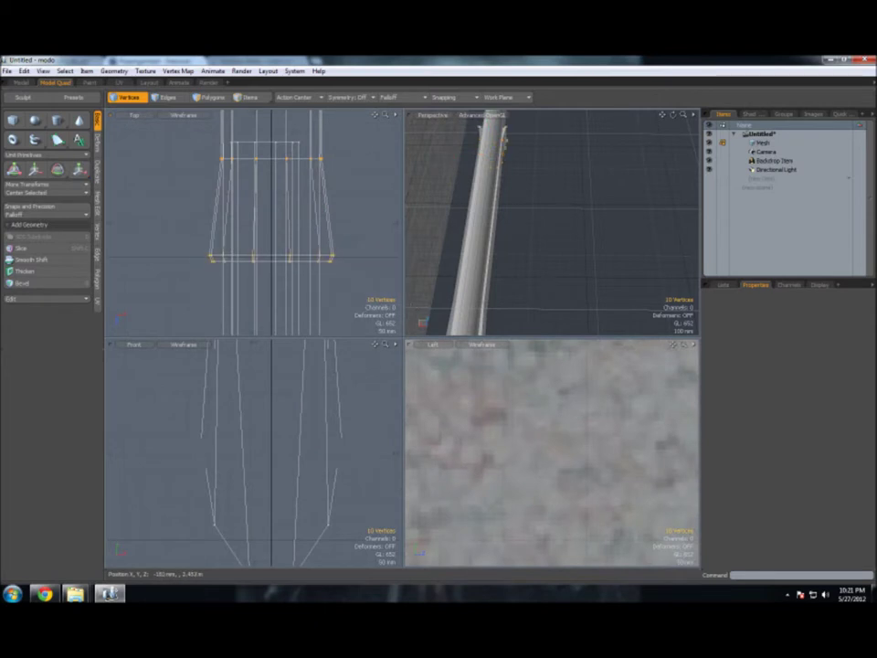
{"action": "key", "text": "r"}
{"action": "left_click_drag", "start_coordinate": [333, 256], "coordinate": [321, 259]}
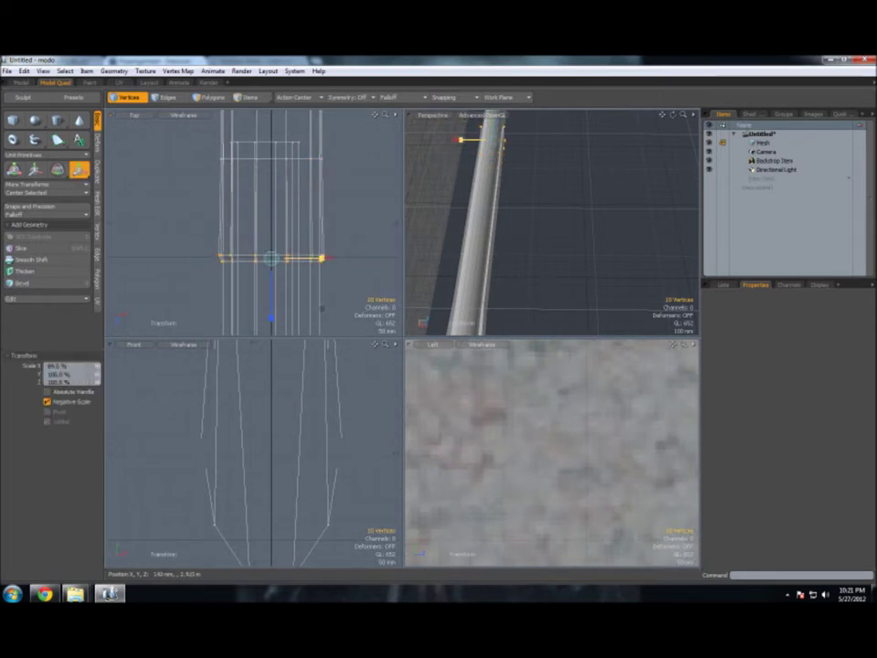
{"action": "key", "text": "space"}
{"action": "left_click_drag", "start_coordinate": [494, 274], "coordinate": [547, 315], "text": "alt"}
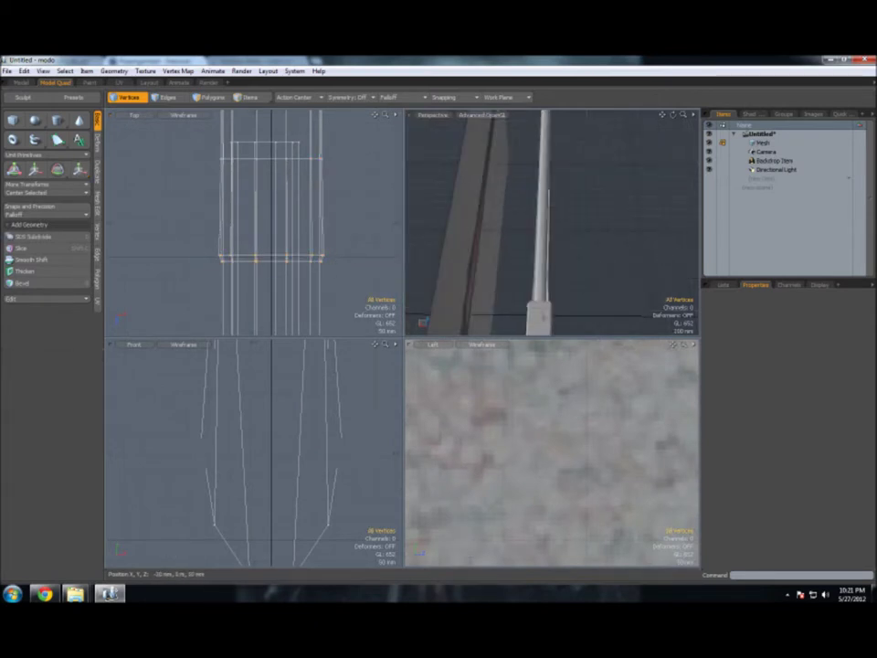
{"action": "left_click_drag", "start_coordinate": [673, 114], "coordinate": [673, 116]}
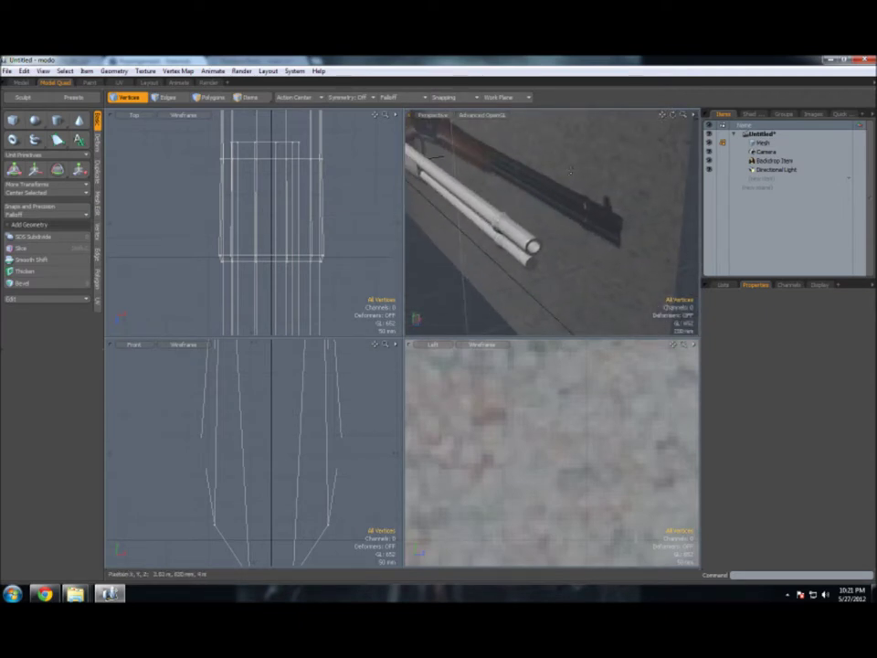
Step: Draw a small box at the front sight position in the Left view
{"action": "left_click", "coordinate": [13, 120]}
{"action": "left_click_drag", "start_coordinate": [438, 391], "coordinate": [586, 425]}
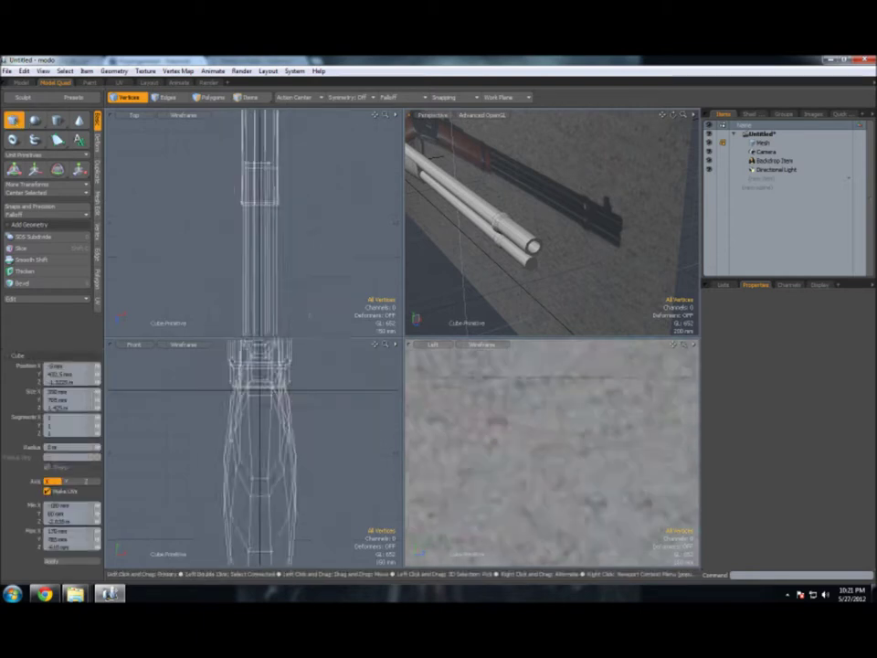
{"action": "scroll", "coordinate": [551, 430], "scroll_direction": "up", "scroll_amount": 2}
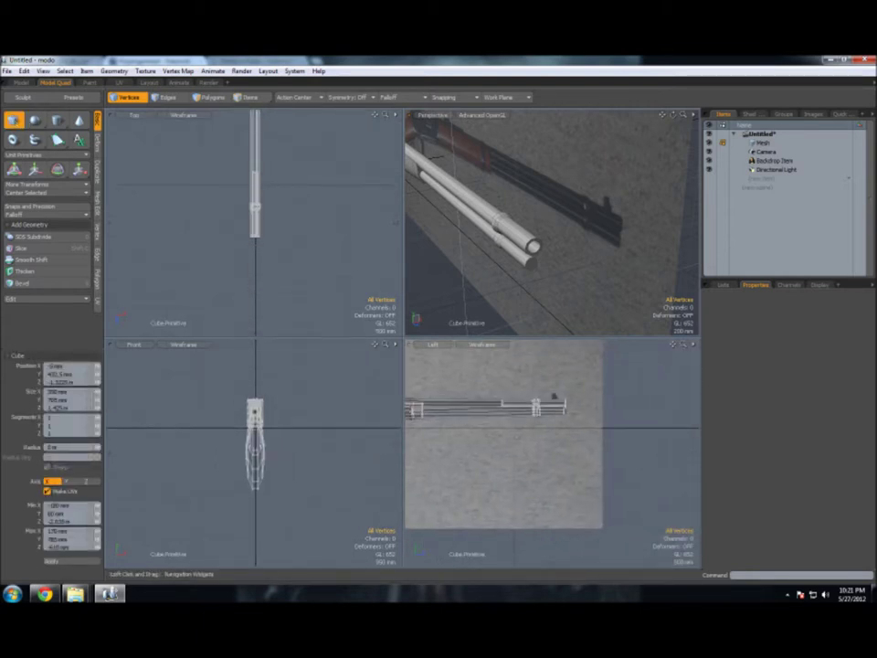
{"action": "scroll", "coordinate": [551, 429], "scroll_direction": "up", "scroll_amount": 1}
{"action": "scroll", "coordinate": [550, 430], "scroll_direction": "up", "scroll_amount": 2}
{"action": "scroll", "coordinate": [555, 400], "scroll_direction": "up", "scroll_amount": 2}
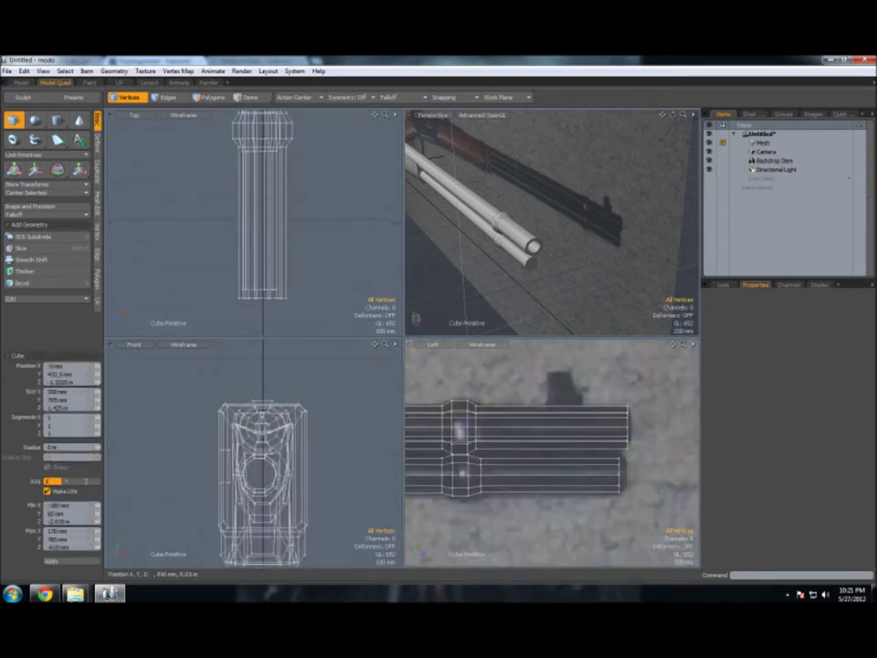
{"action": "left_click_drag", "start_coordinate": [546, 398], "coordinate": [584, 408]}
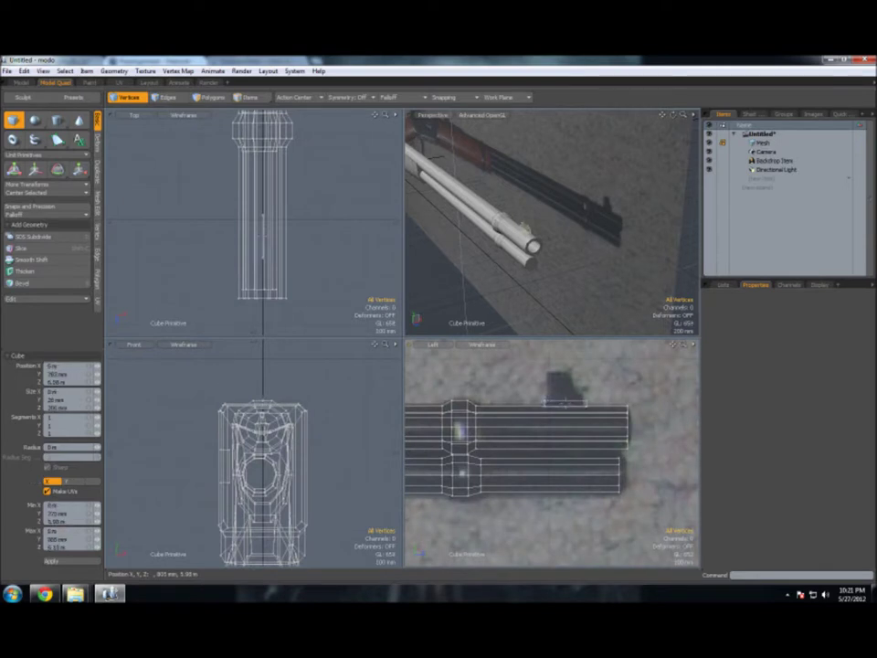
Step: Shift the sight box 10 mm in X to centre it over the barrel
{"action": "key", "text": "w"}
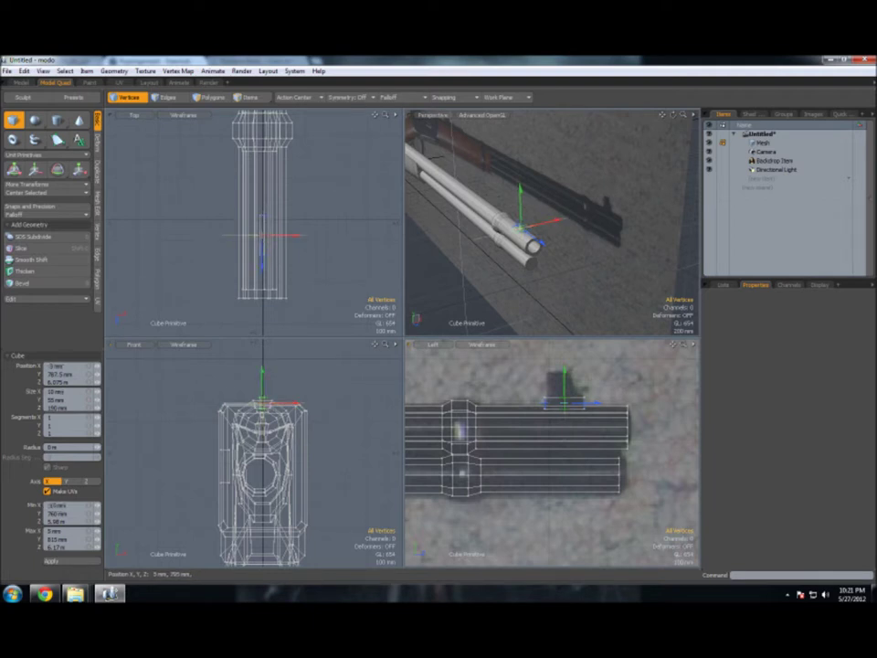
{"action": "left_click_drag", "start_coordinate": [272, 403], "coordinate": [270, 408]}
{"action": "left_click_drag", "start_coordinate": [274, 235], "coordinate": [285, 235]}
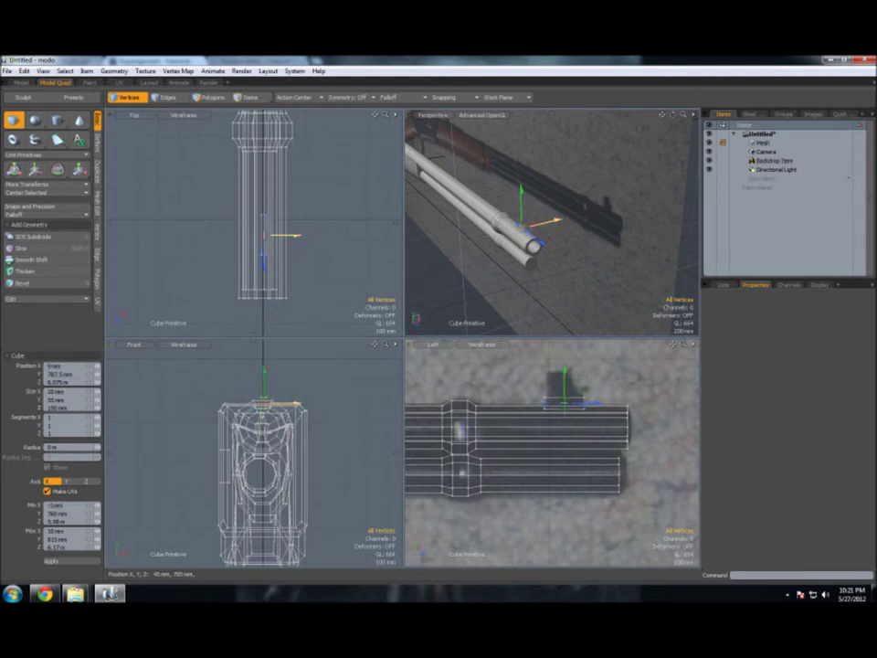
{"action": "key", "text": "space"}
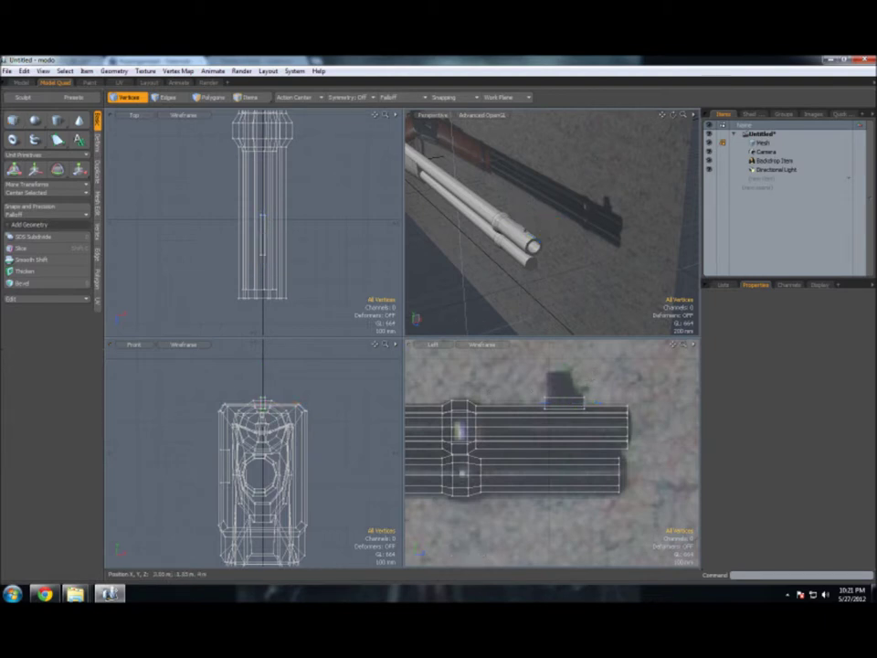
{"action": "scroll", "coordinate": [529, 228], "scroll_direction": "up", "scroll_amount": 5}
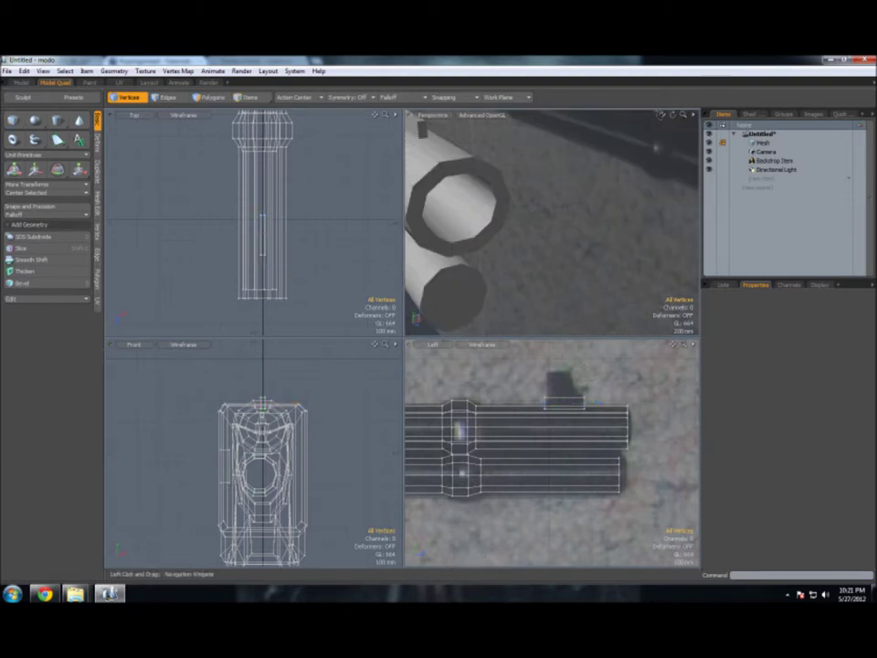
{"action": "left_click_drag", "start_coordinate": [672, 114], "coordinate": [639, 146]}
{"action": "left_click_drag", "start_coordinate": [672, 114], "coordinate": [639, 146]}
Step: Bevel the small block's top face up 120 mm into a tall blade
{"action": "key", "text": "2"}
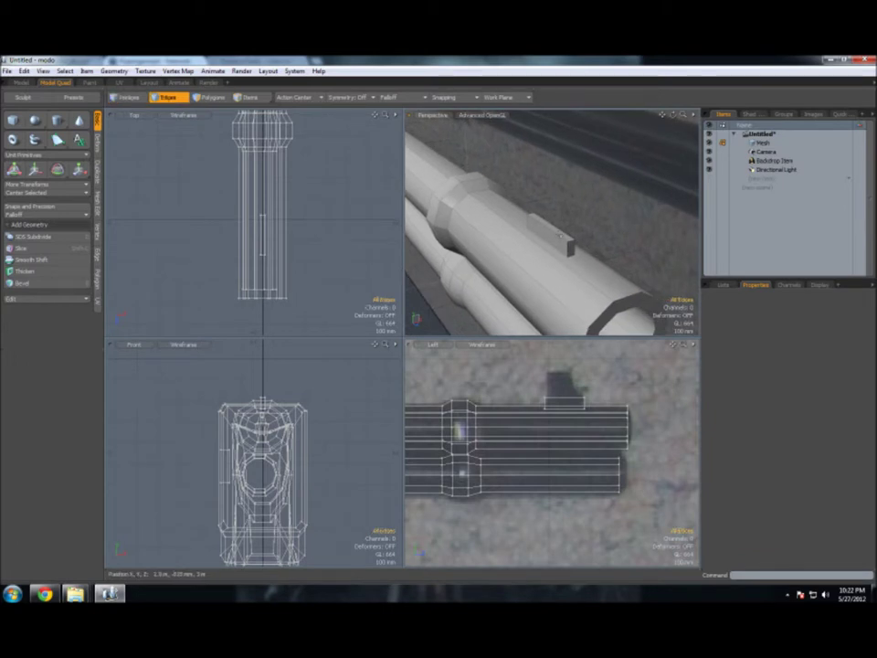
{"action": "key", "text": "3"}
{"action": "left_click", "coordinate": [564, 400]}
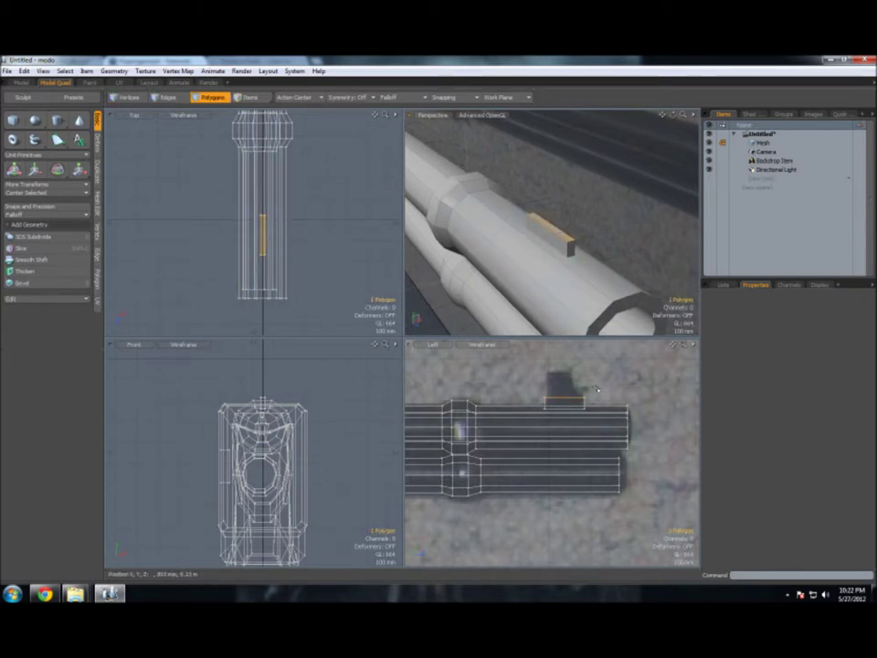
{"action": "key", "text": "b"}
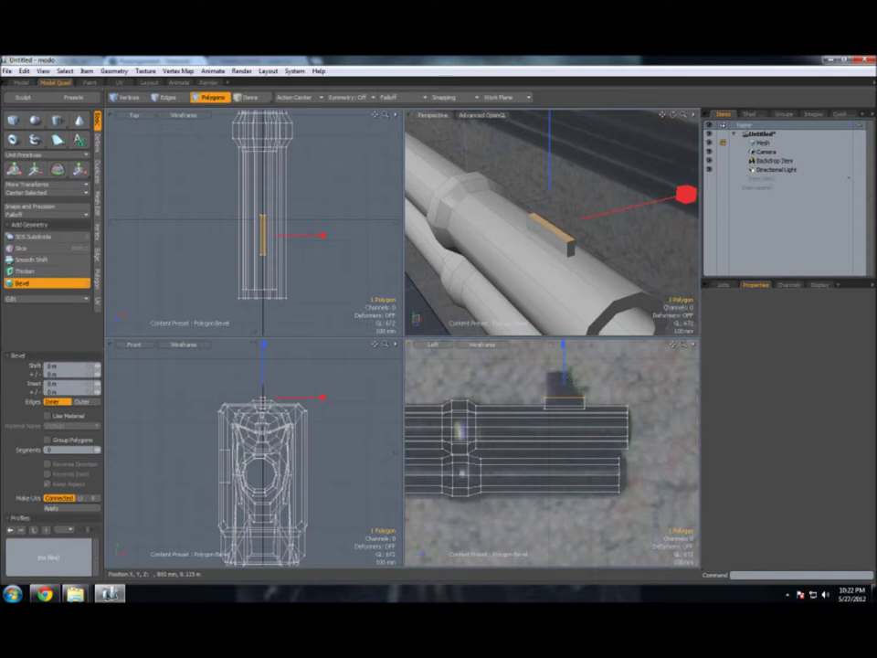
{"action": "left_click_drag", "start_coordinate": [561, 361], "coordinate": [562, 335]}
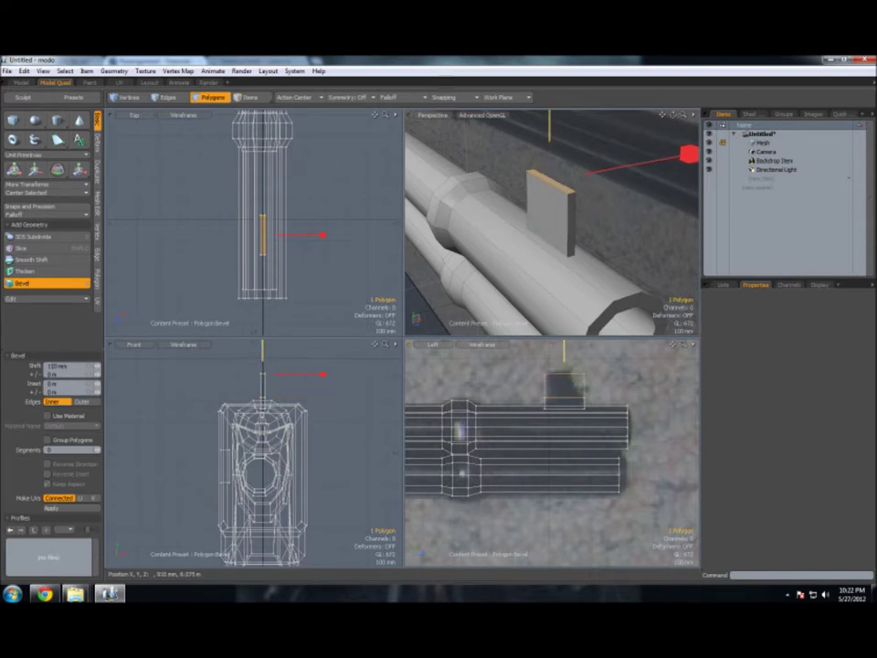
{"action": "key", "text": "space"}
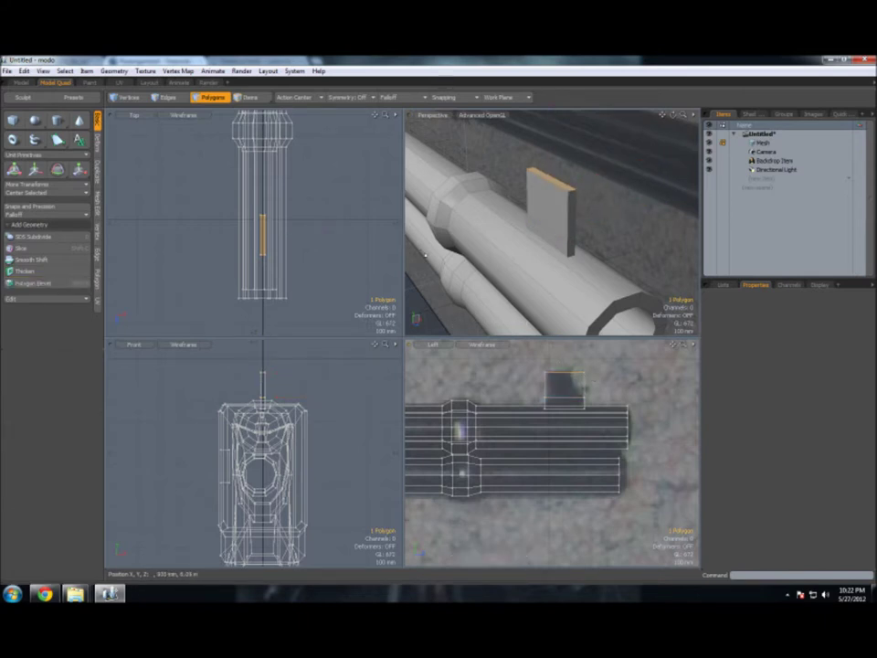
Step: Move the blade's top corner vertices to slant its top
{"action": "left_click", "coordinate": [133, 98]}
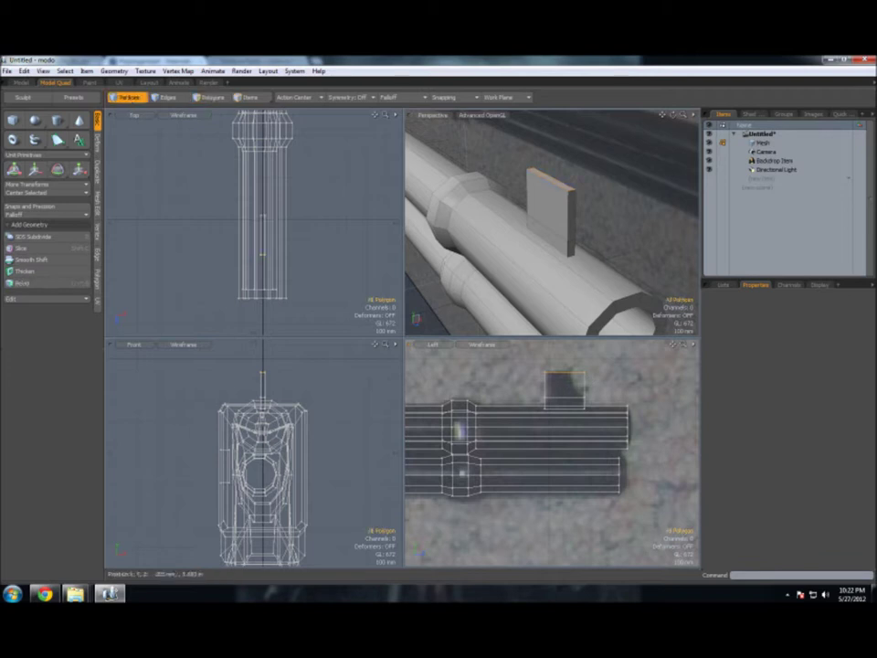
{"action": "left_click_drag", "start_coordinate": [249, 207], "coordinate": [277, 228]}
{"action": "left_click", "coordinate": [56, 170]}
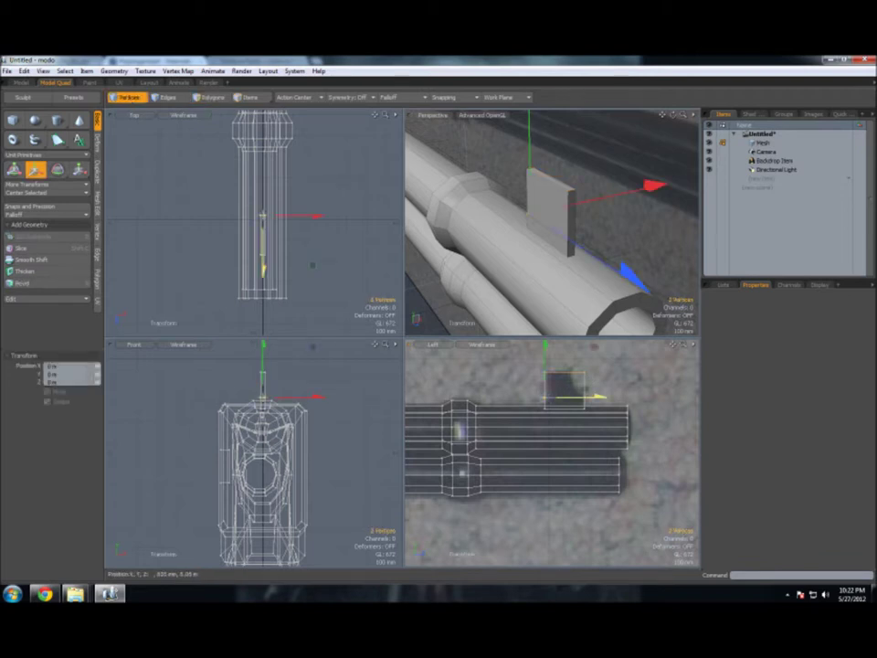
{"action": "key", "text": "space"}
{"action": "key", "text": "w"}
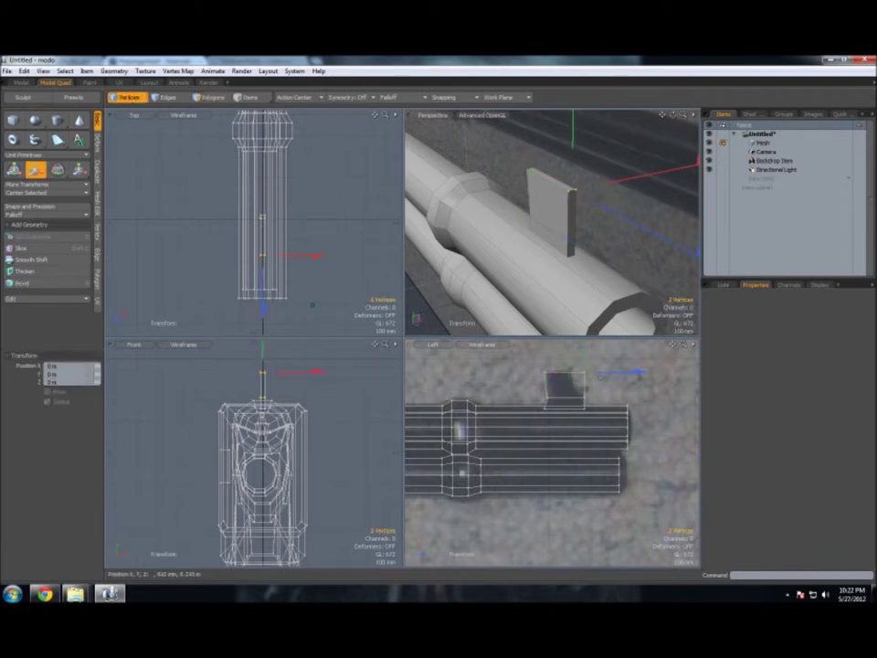
{"action": "key", "text": "space"}
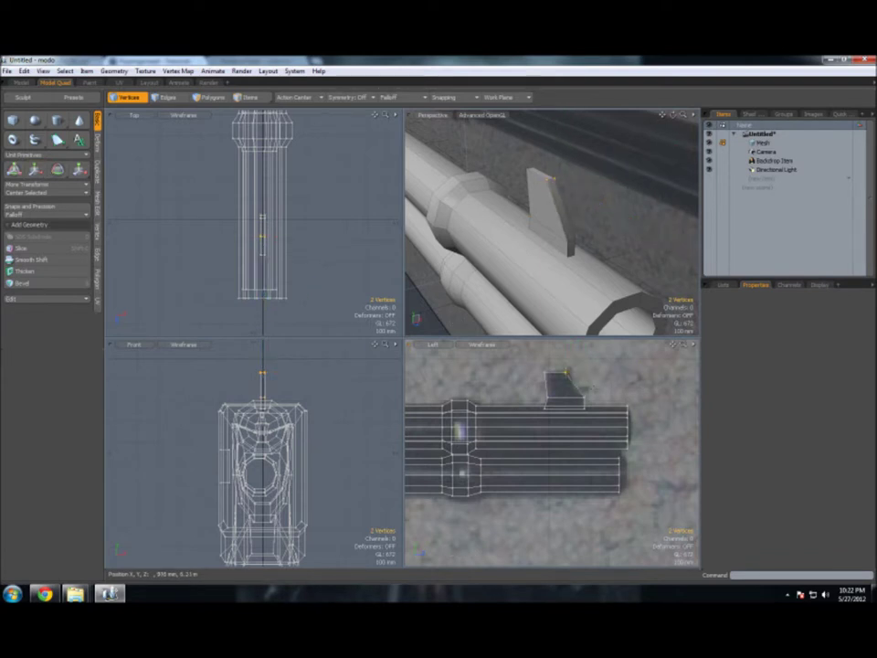
Step: Shift four blade vertices along the barrel so the blade leans like a fin
{"action": "left_click_drag", "start_coordinate": [569, 393], "coordinate": [604, 405]}
{"action": "key", "text": "w"}
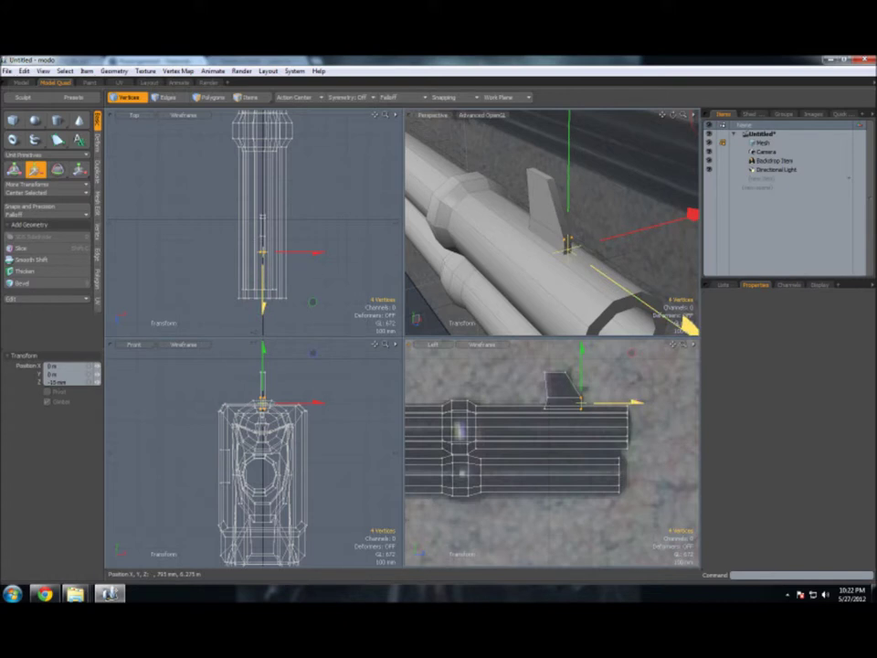
{"action": "key", "text": "space"}
{"action": "key", "text": "w"}
{"action": "left_click_drag", "start_coordinate": [621, 293], "coordinate": [627, 295]}
{"action": "key", "text": "space"}
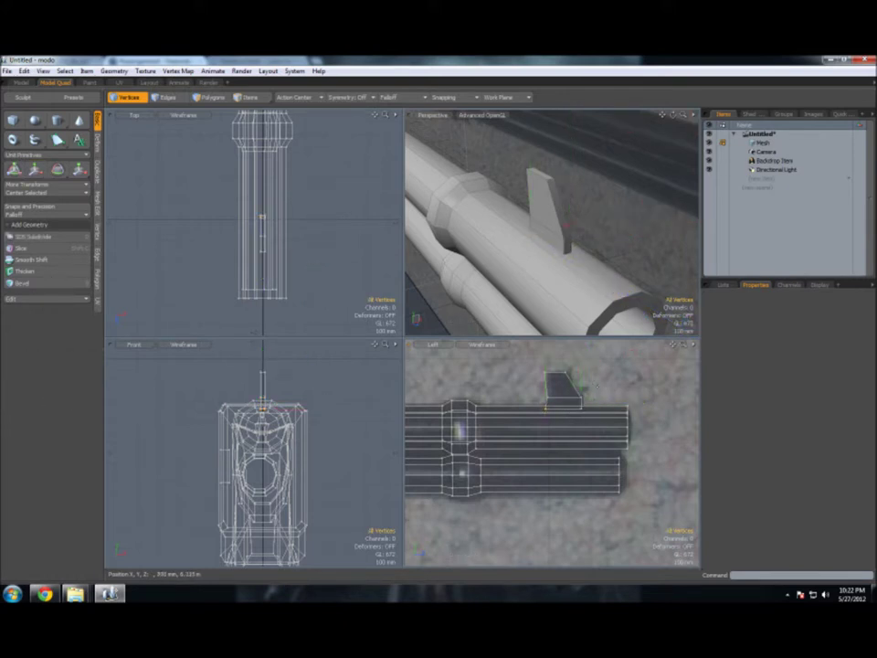
{"action": "key", "text": "a"}
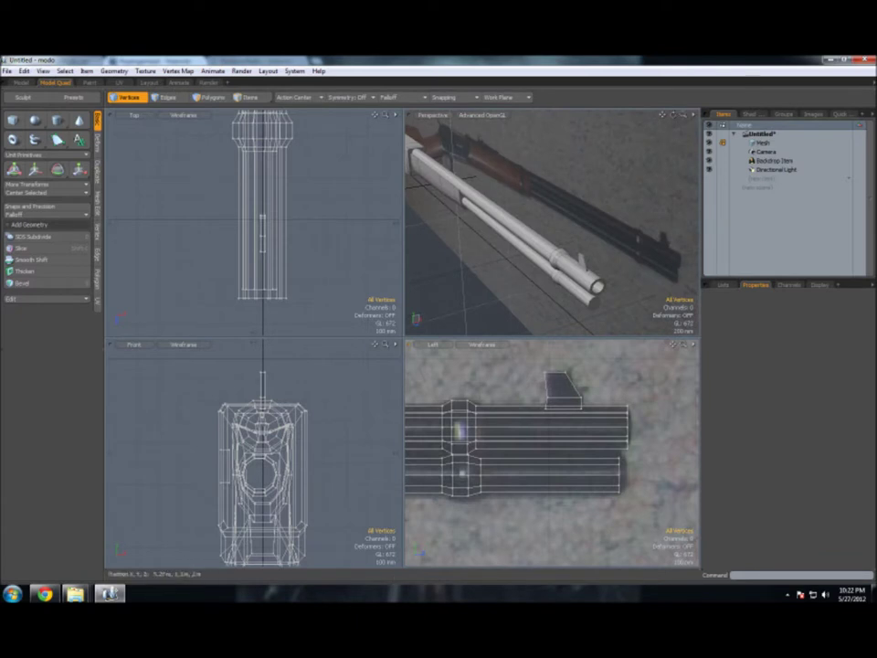
Step: Draw a long, thin flat box along the barrel top, positioned at X 12 mm
{"action": "key", "text": "a"}
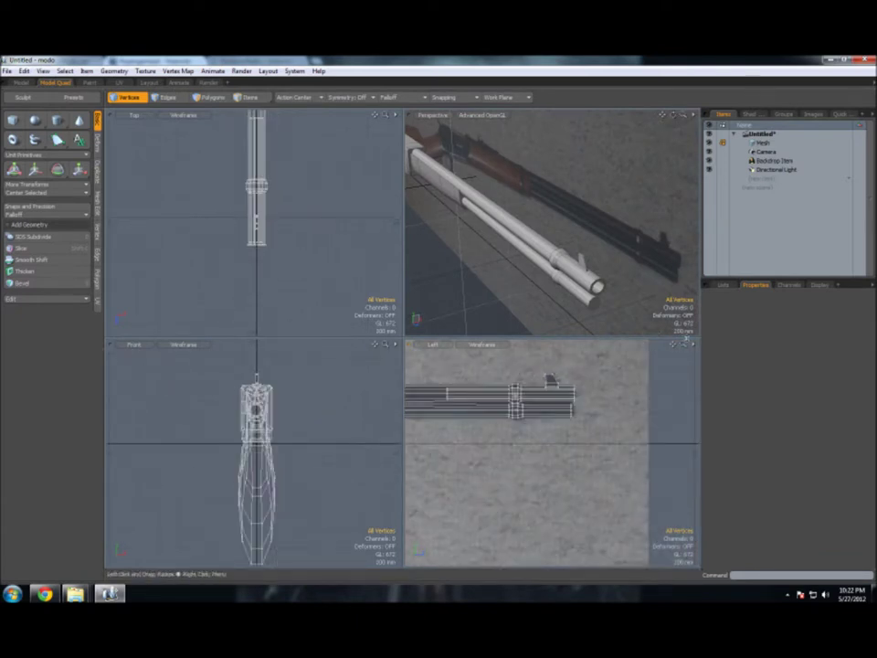
{"action": "scroll", "coordinate": [617, 388], "scroll_direction": "up", "scroll_amount": 3}
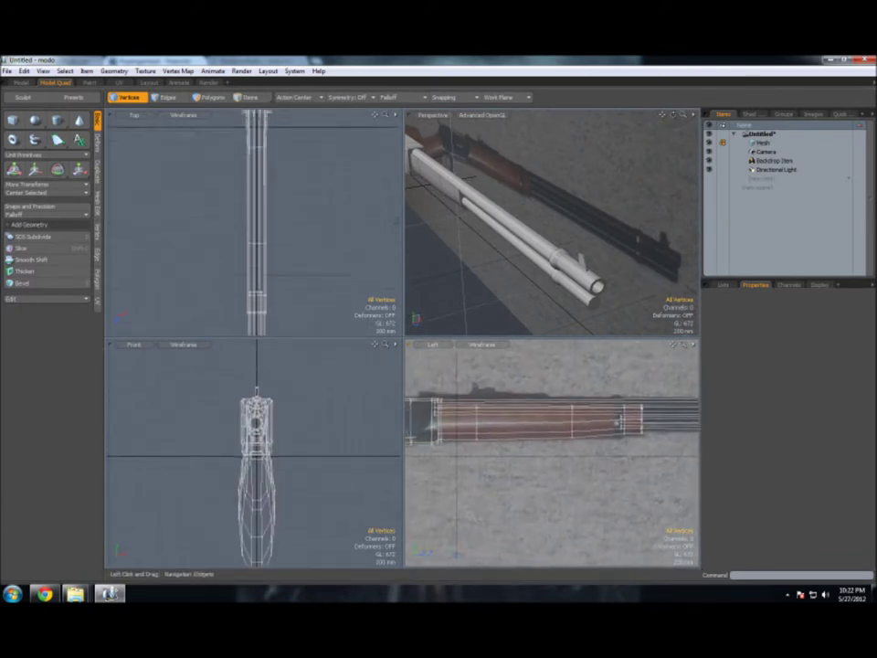
{"action": "scroll", "coordinate": [554, 391], "scroll_direction": "up", "scroll_amount": 2}
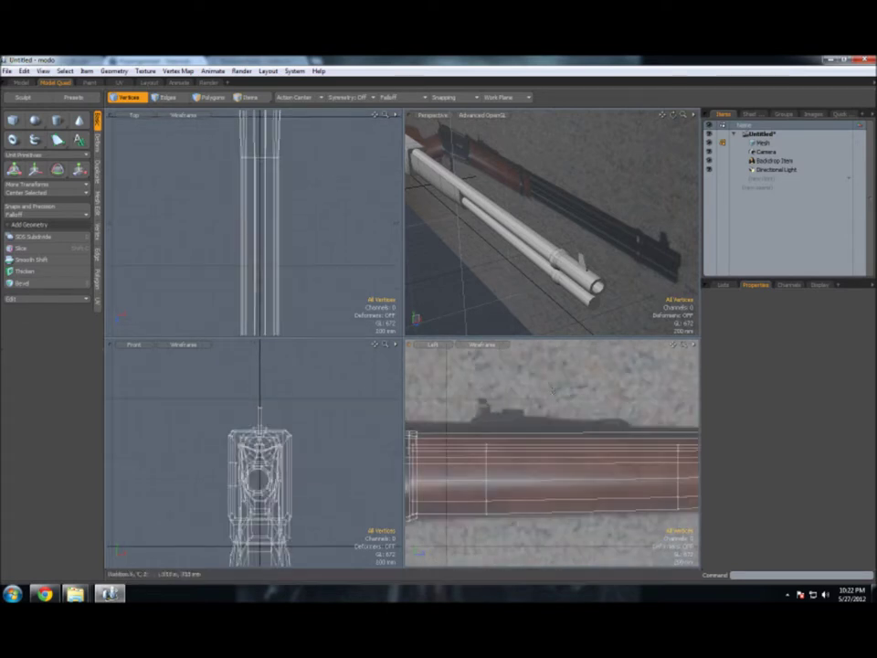
{"action": "left_click", "coordinate": [12, 120]}
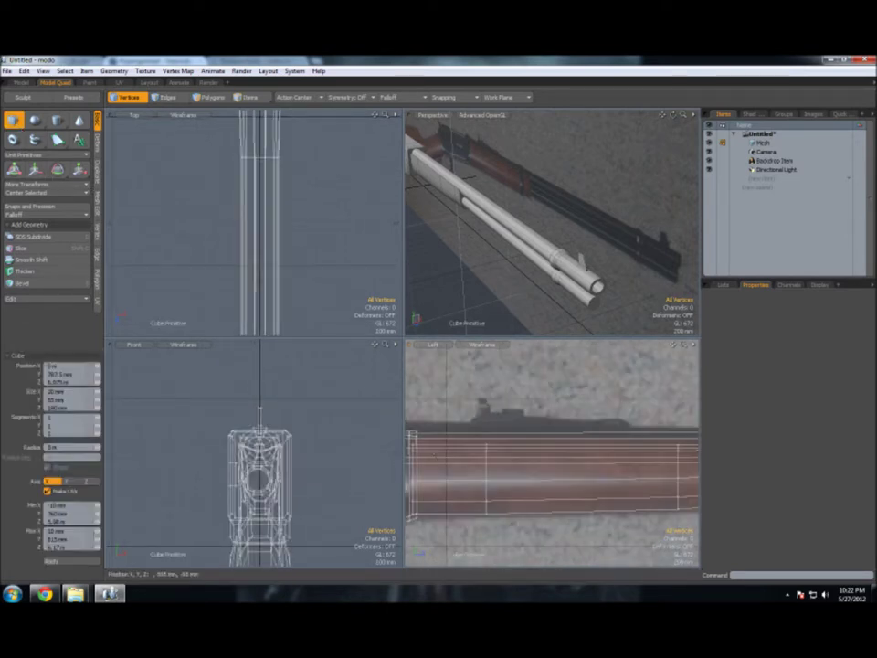
{"action": "scroll", "coordinate": [467, 426], "scroll_direction": "up", "scroll_amount": 2}
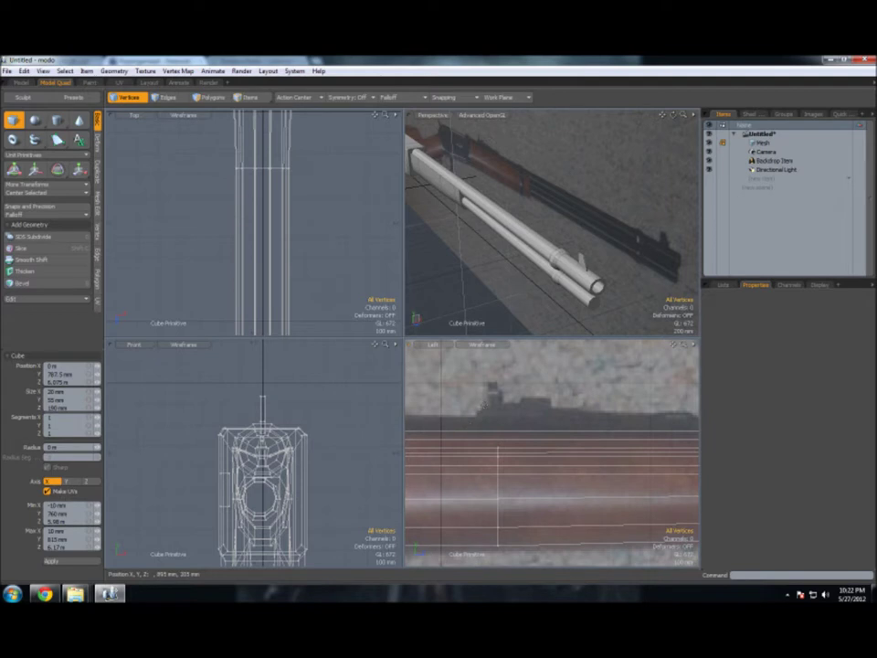
{"action": "left_click", "coordinate": [472, 427]}
{"action": "left_click_drag", "start_coordinate": [476, 425], "coordinate": [622, 427]}
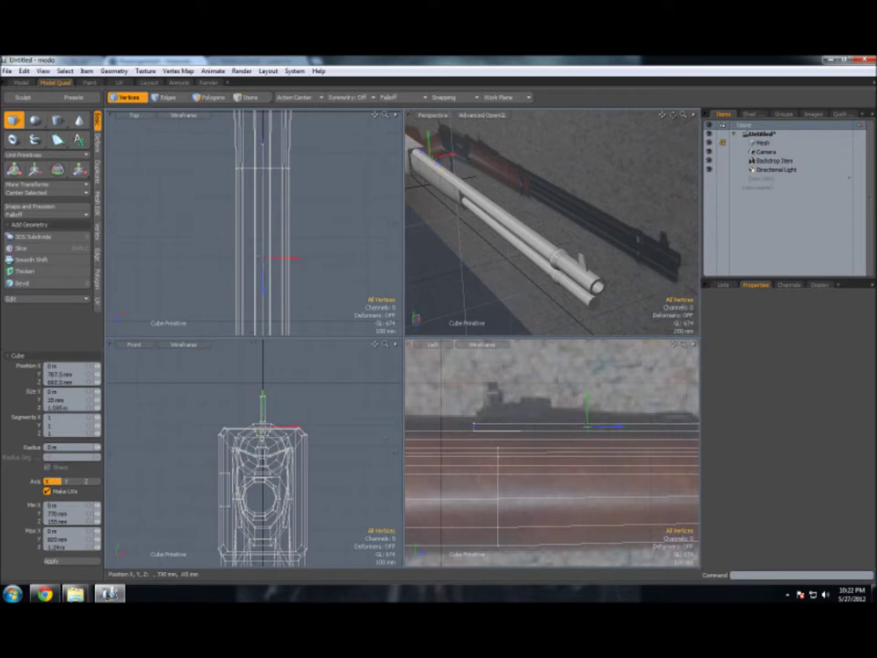
{"action": "scroll", "coordinate": [693, 447], "scroll_direction": "up", "scroll_amount": 3}
{"action": "left_click_drag", "start_coordinate": [244, 449], "coordinate": [259, 447]}
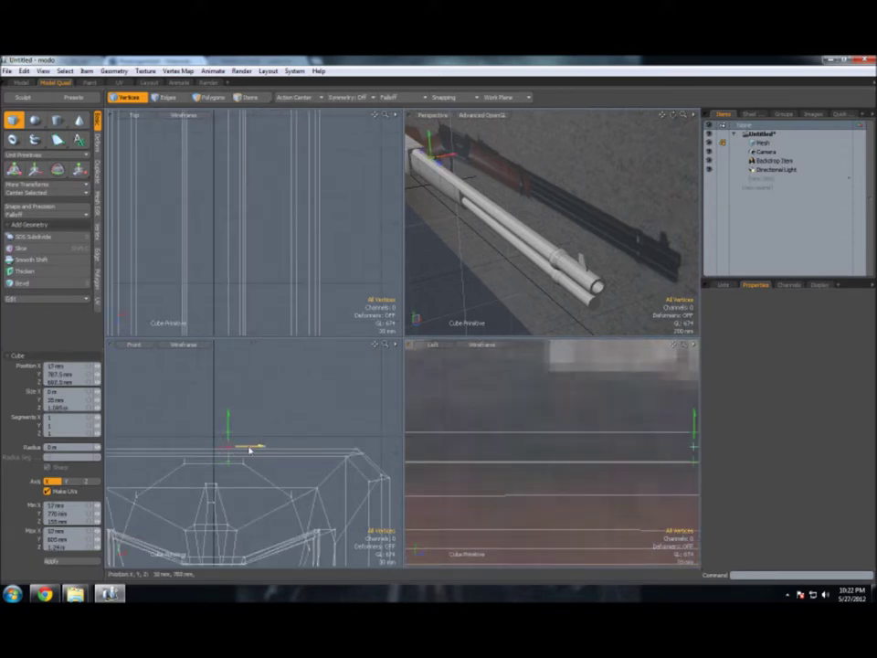
{"action": "left_click_drag", "start_coordinate": [244, 450], "coordinate": [204, 448]}
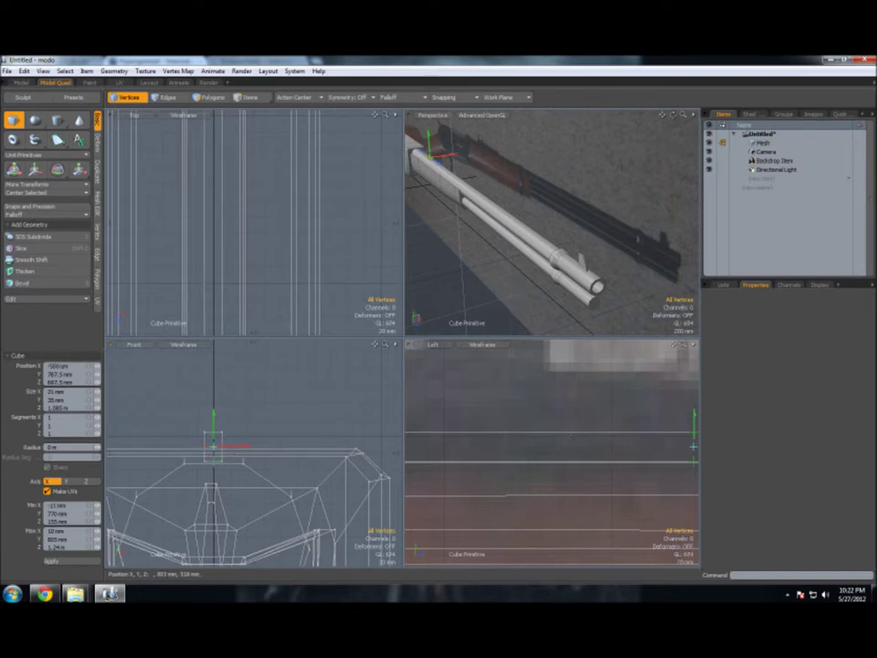
{"action": "key", "text": "space"}
{"action": "key", "text": "a"}
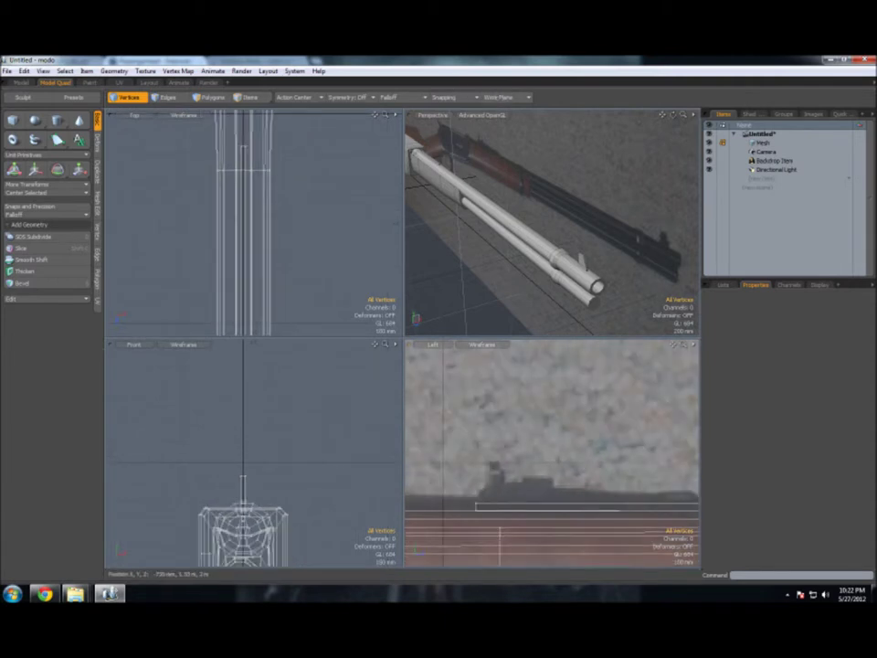
Step: Scale the flat barrel box to 274% across
{"action": "scroll", "coordinate": [589, 285], "scroll_direction": "up", "scroll_amount": 3}
{"action": "scroll", "coordinate": [589, 285], "scroll_direction": "up", "scroll_amount": 2}
{"action": "key", "text": "3"}
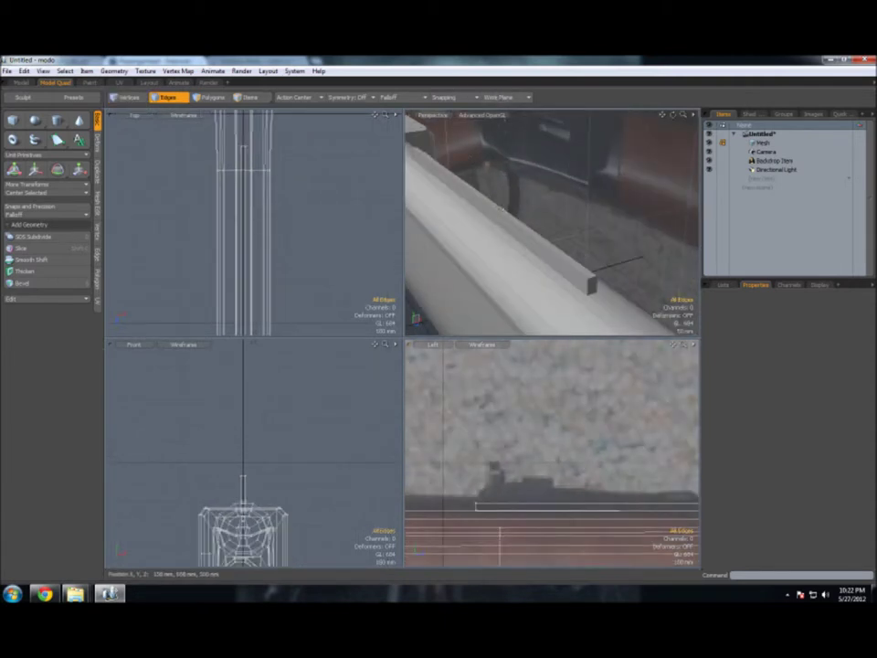
{"action": "left_click", "coordinate": [501, 209]}
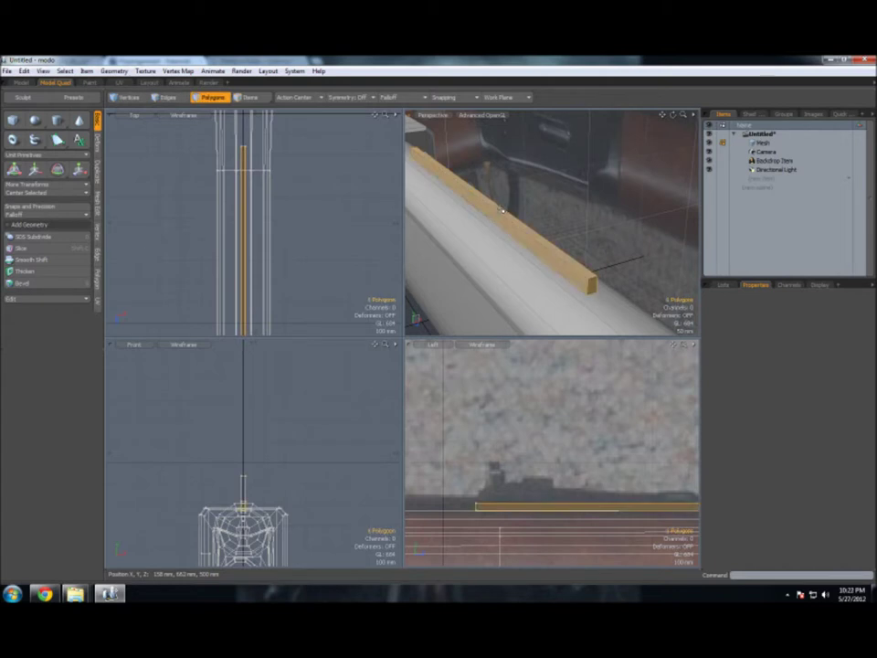
{"action": "key", "text": "r"}
{"action": "left_click_drag", "start_coordinate": [285, 513], "coordinate": [403, 507]}
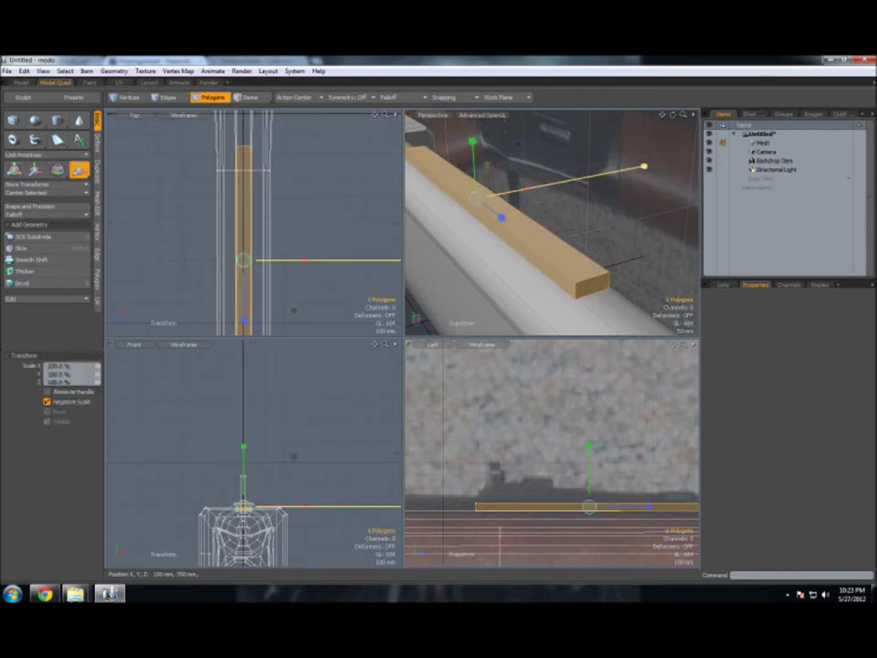
{"action": "key", "text": "space"}
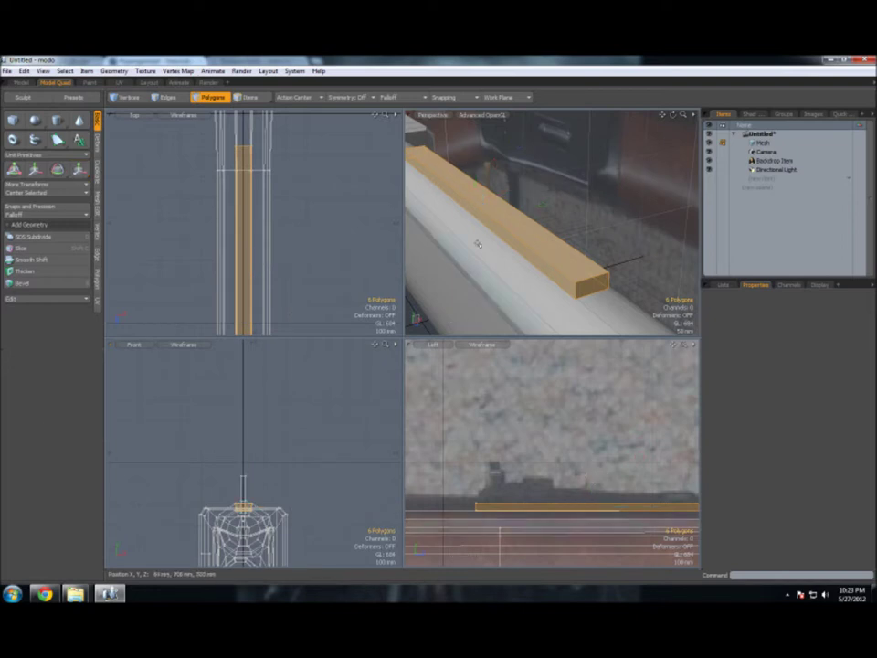
Step: Bevel the top face, scale it to 95% width and 65.5% length, and reposition it
{"action": "left_click", "coordinate": [512, 226]}
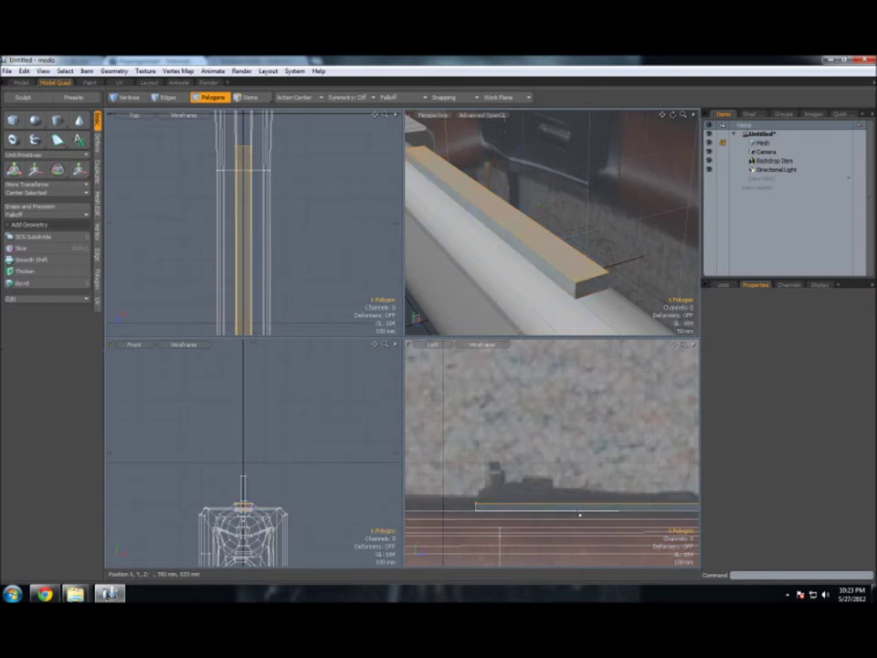
{"action": "key", "text": "b"}
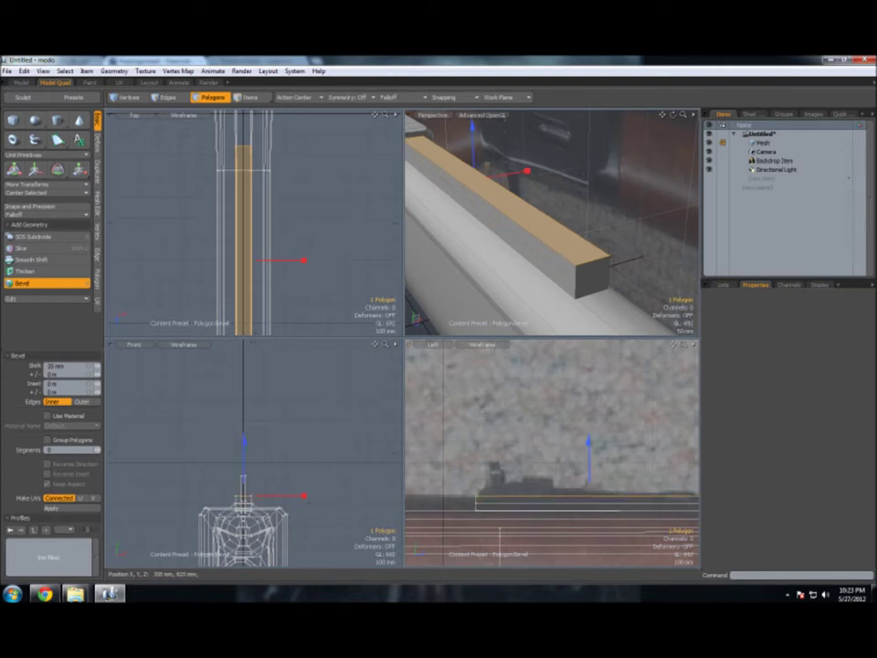
{"action": "key", "text": "r"}
{"action": "mouse_move", "coordinate": [278, 496]}
{"action": "left_mouse_down"}
{"action": "mouse_move", "coordinate": [270, 496]}
{"action": "mouse_move", "coordinate": [278, 496]}
{"action": "left_mouse_up"}
{"action": "middle_click_drag", "start_coordinate": [496, 254], "coordinate": [504, 210]}
{"action": "key", "text": "b"}
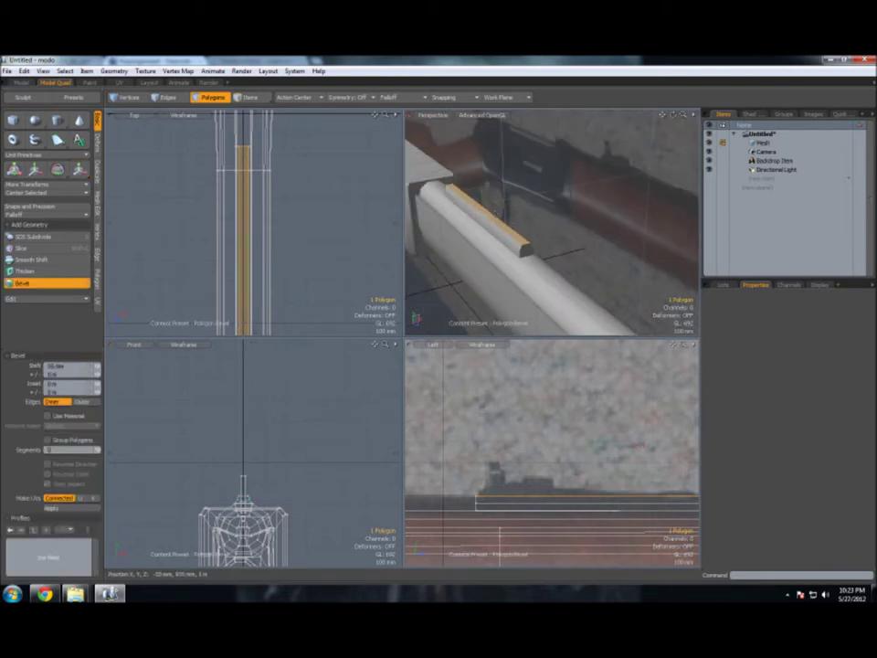
{"action": "key", "text": "r"}
{"action": "left_click_drag", "start_coordinate": [511, 223], "coordinate": [494, 220]}
{"action": "key", "text": "w"}
{"action": "left_click_drag", "start_coordinate": [243, 314], "coordinate": [244, 272]}
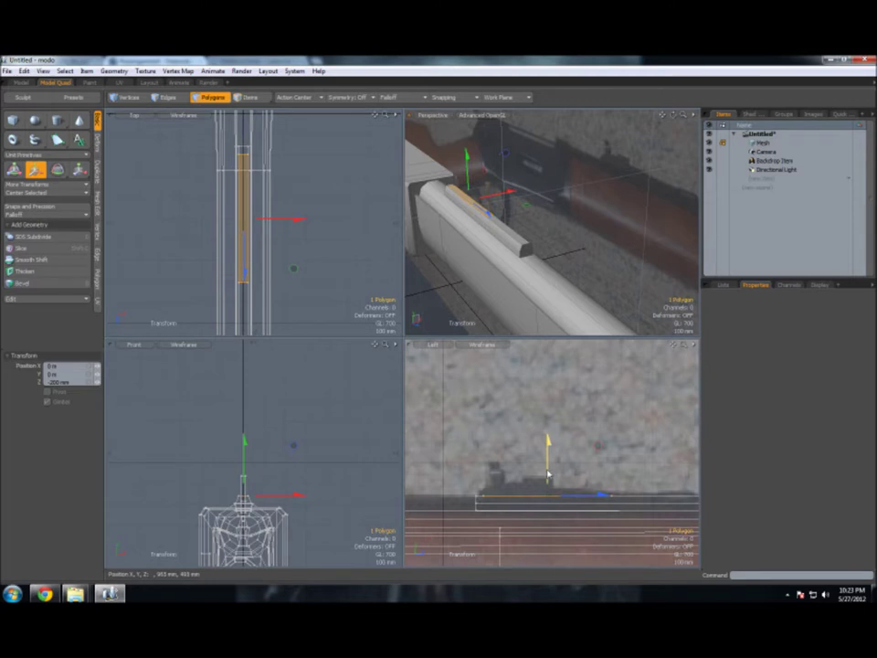
{"action": "left_click_drag", "start_coordinate": [548, 474], "coordinate": [548, 463]}
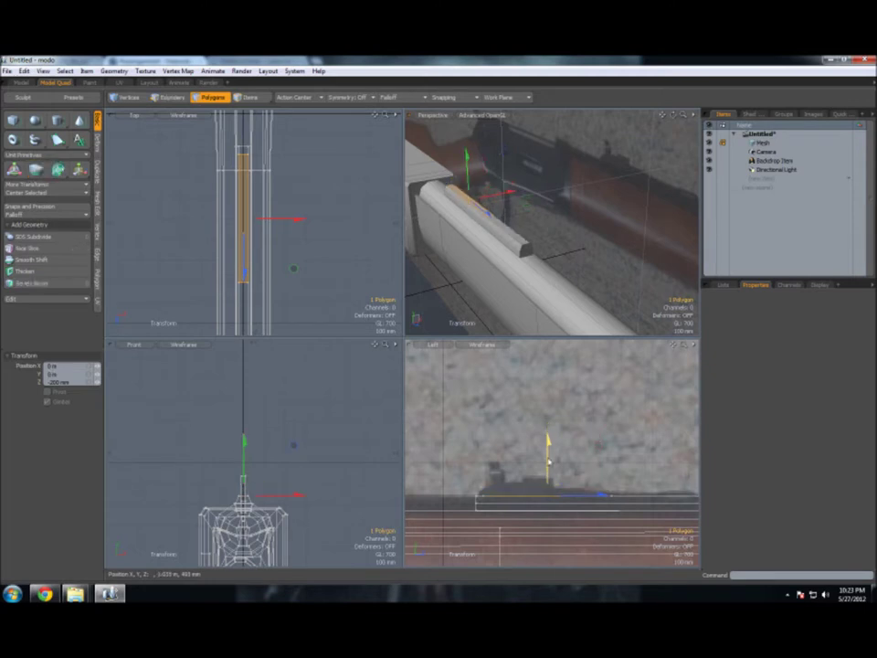
Step: Extrude the top polygon up 25 mm into a narrow ridge
{"action": "key", "text": "b"}
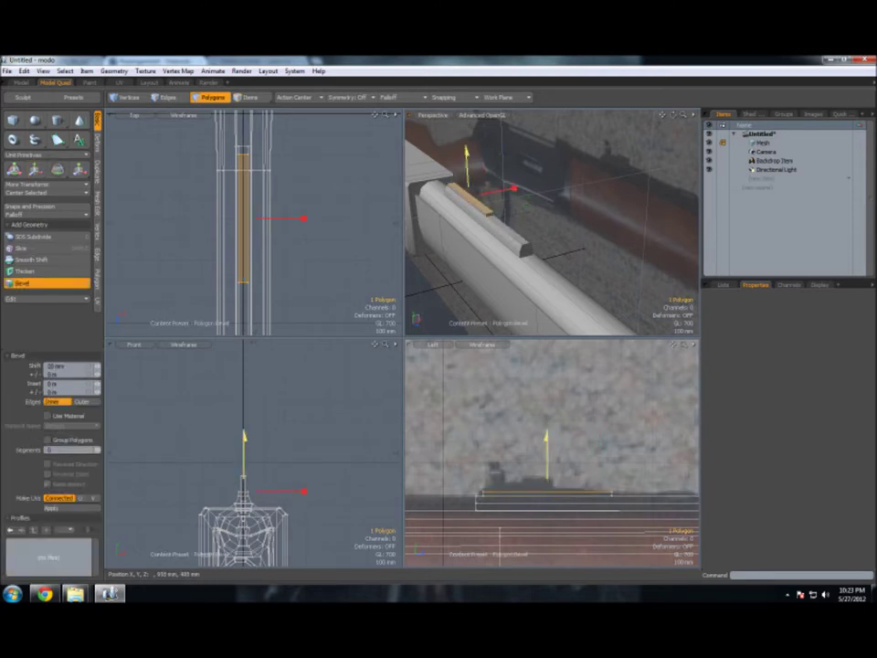
{"action": "left_click_drag", "start_coordinate": [246, 499], "coordinate": [265, 499]}
{"action": "key", "text": "r"}
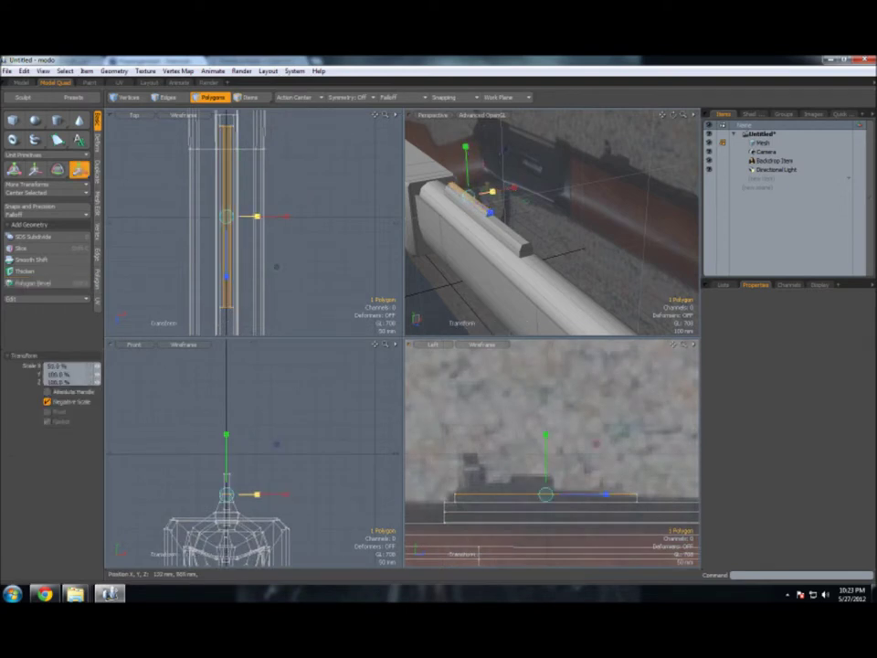
{"action": "key", "text": "space"}
{"action": "left_click", "coordinate": [660, 212]}
{"action": "left_click_drag", "start_coordinate": [642, 118], "coordinate": [651, 174], "text": "alt"}
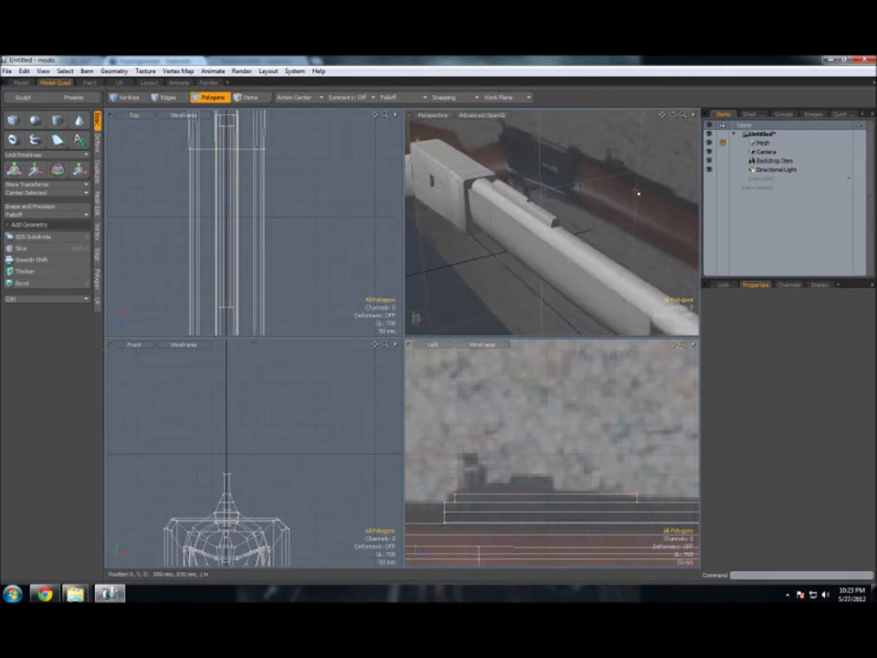
Step: Slide two vertices at the ridge's end along the rifle in Z
{"action": "left_click_drag", "start_coordinate": [675, 124], "coordinate": [603, 137]}
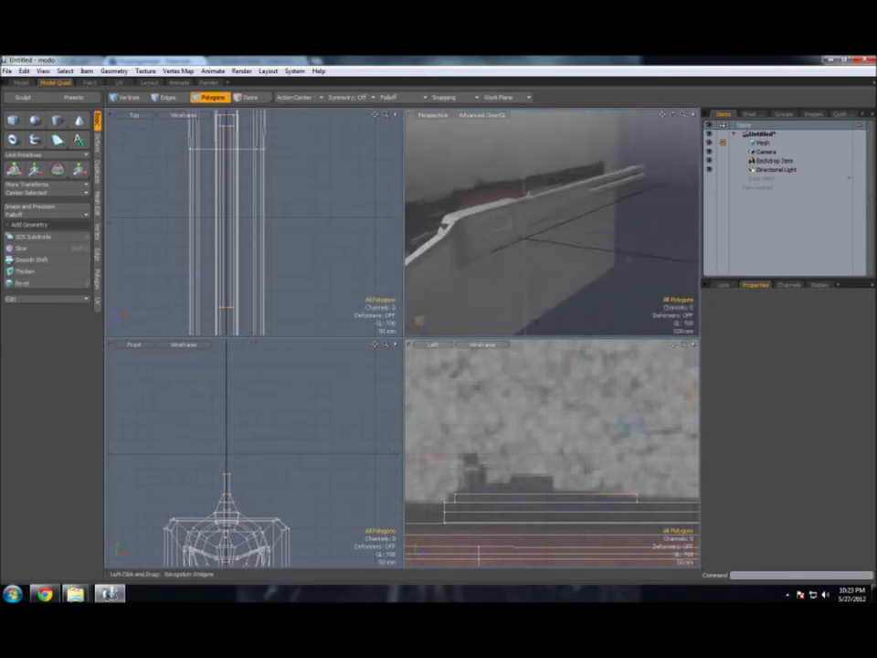
{"action": "mouse_move", "coordinate": [672, 115]}
{"action": "left_mouse_down"}
{"action": "mouse_move", "coordinate": [639, 128]}
{"action": "mouse_move", "coordinate": [675, 115]}
{"action": "left_mouse_up"}
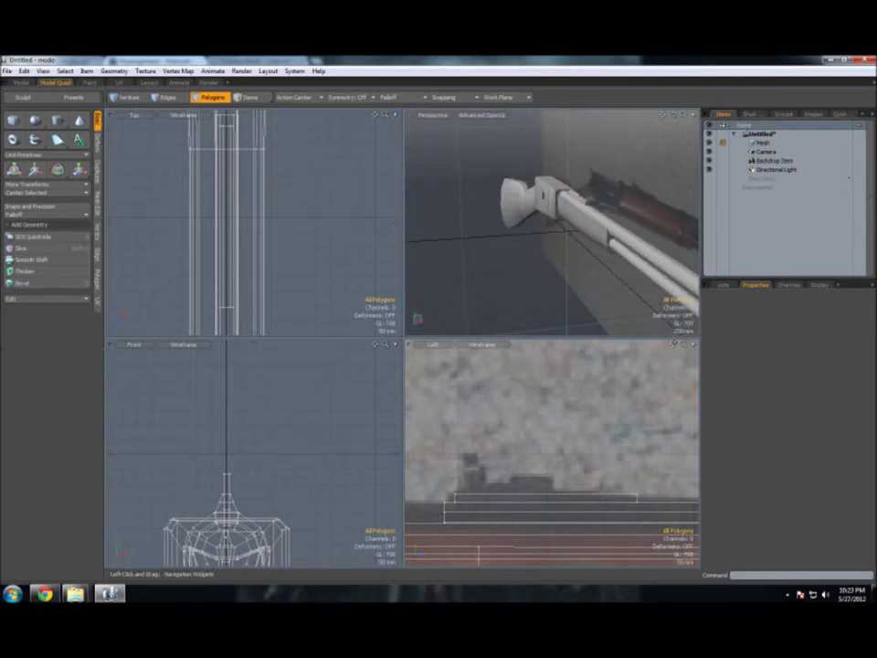
{"action": "left_click_drag", "start_coordinate": [673, 347], "coordinate": [673, 351]}
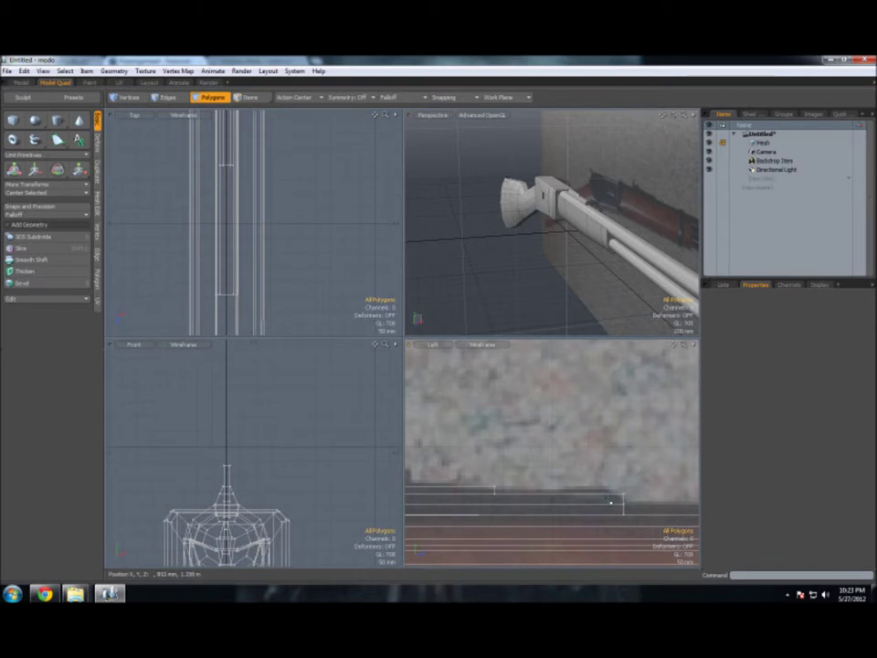
{"action": "left_click", "coordinate": [127, 98]}
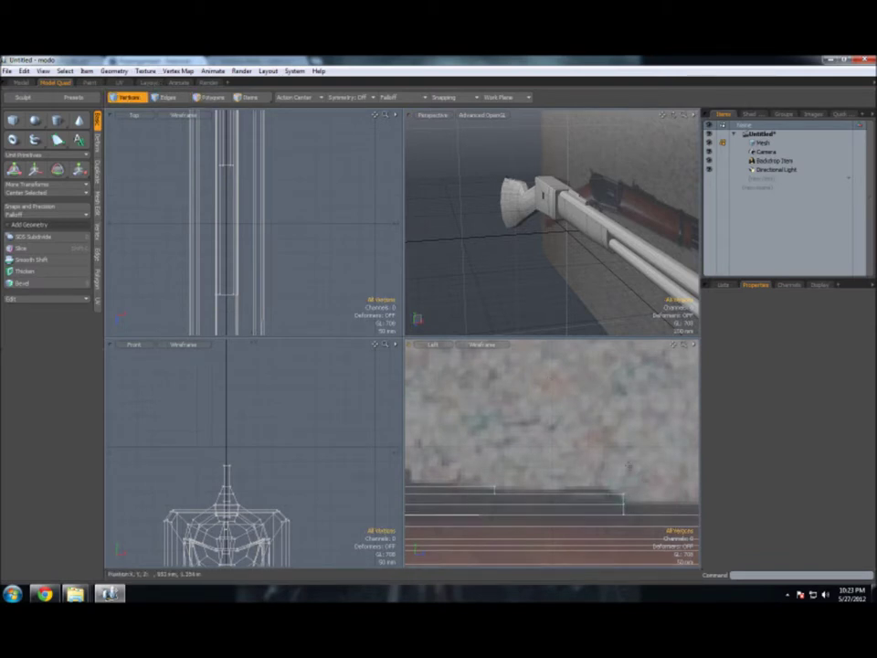
{"action": "left_click", "coordinate": [621, 493]}
{"action": "key", "text": "w"}
{"action": "left_click_drag", "start_coordinate": [644, 497], "coordinate": [607, 494]}
{"action": "key", "text": "space"}
Step: Move a second pair of ridge vertices, then frame the receiver and lever
{"action": "mouse_move", "coordinate": [673, 345]}
{"action": "left_mouse_down"}
{"action": "mouse_move", "coordinate": [680, 356]}
{"action": "mouse_move", "coordinate": [717, 337]}
{"action": "left_mouse_up"}
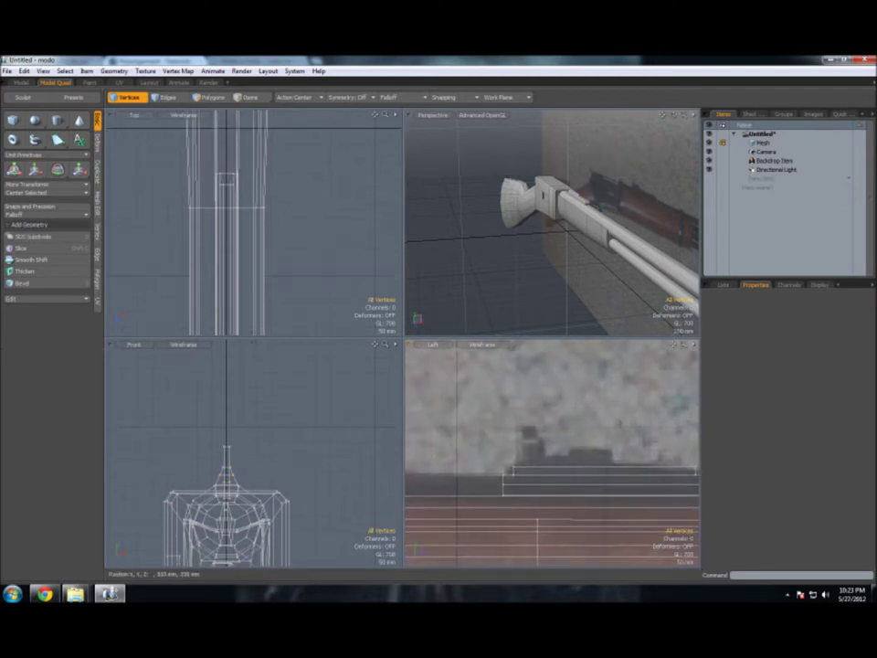
{"action": "left_click", "coordinate": [506, 473]}
{"action": "key", "text": "w"}
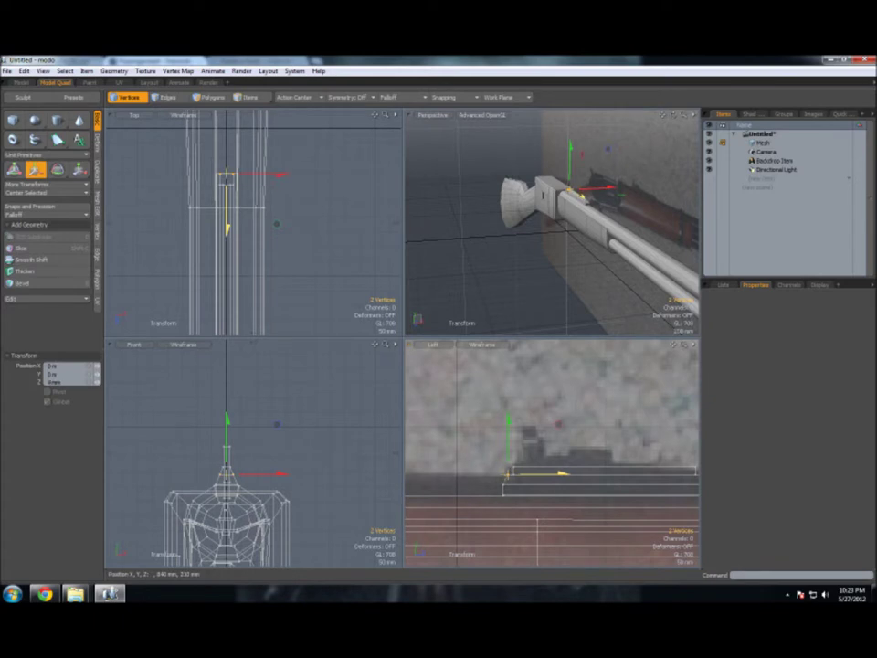
{"action": "key", "text": "space"}
{"action": "left_click_drag", "start_coordinate": [674, 115], "coordinate": [677, 115]}
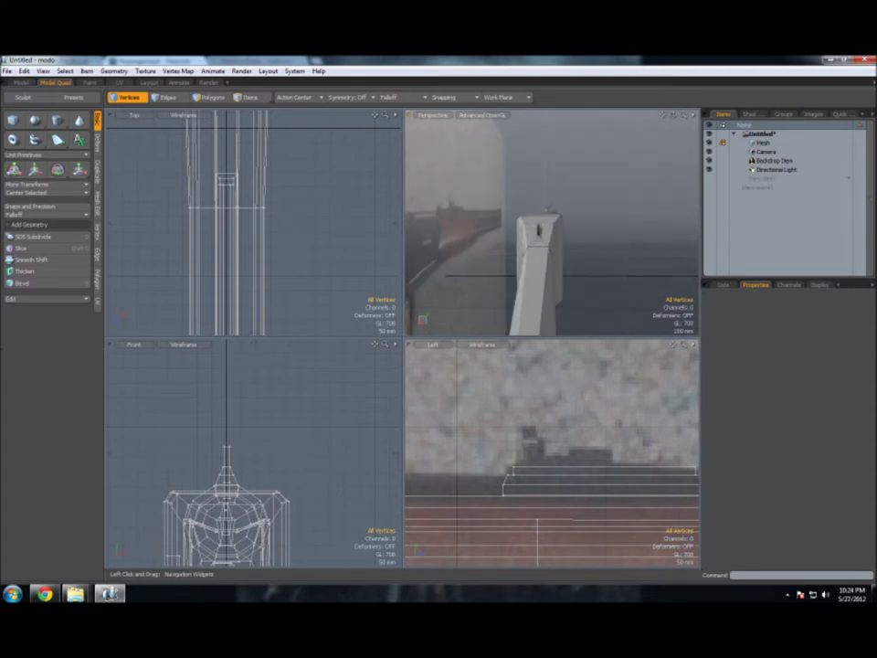
{"action": "left_click_drag", "start_coordinate": [678, 115], "coordinate": [678, 115]}
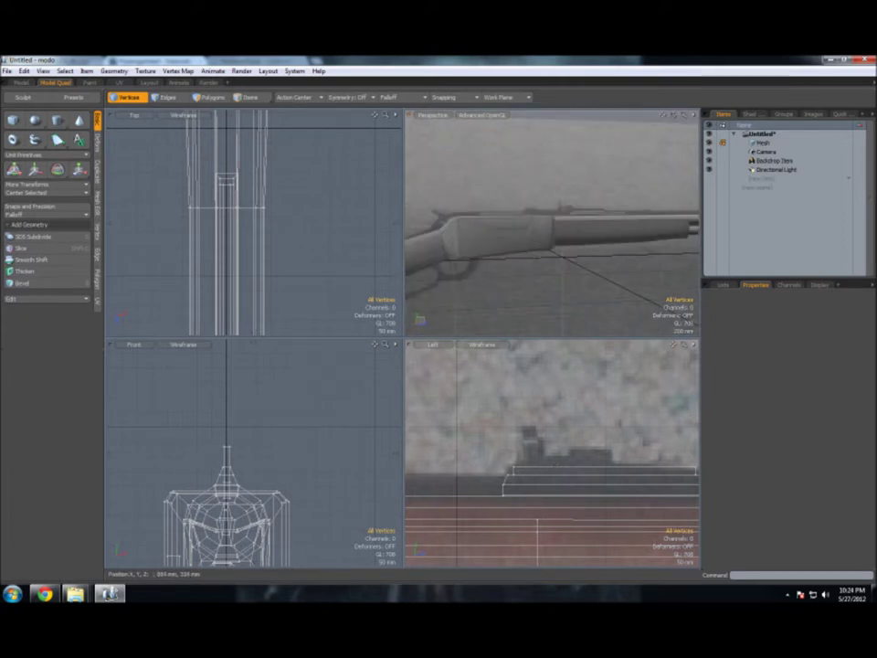
{"action": "left_click_drag", "start_coordinate": [627, 409], "coordinate": [626, 409], "text": "ctrl+alt"}
{"action": "left_click_drag", "start_coordinate": [672, 344], "coordinate": [673, 344]}
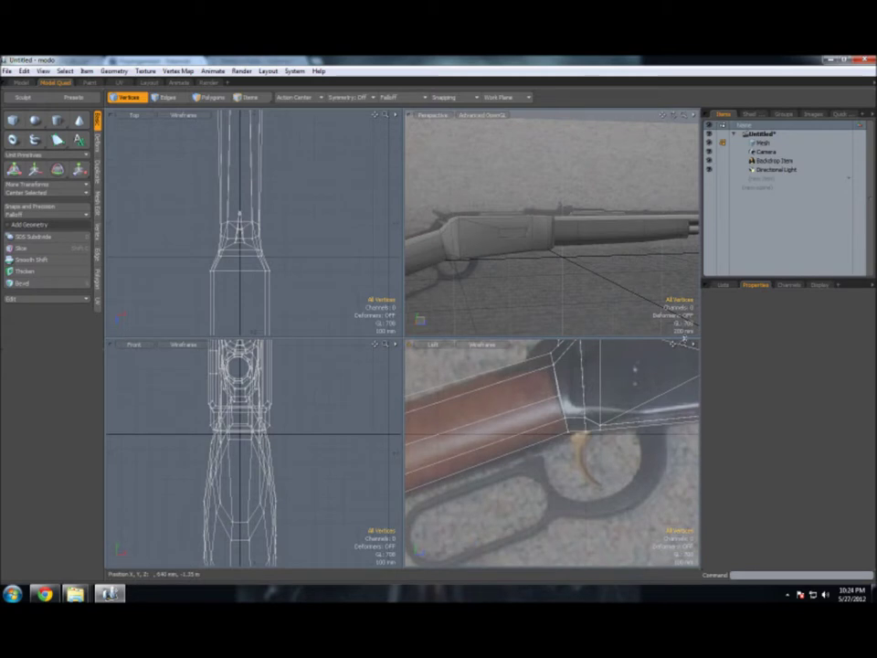
Step: Place a small cube at the trigger, shifted 20 mm in X
{"action": "left_click", "coordinate": [13, 120]}
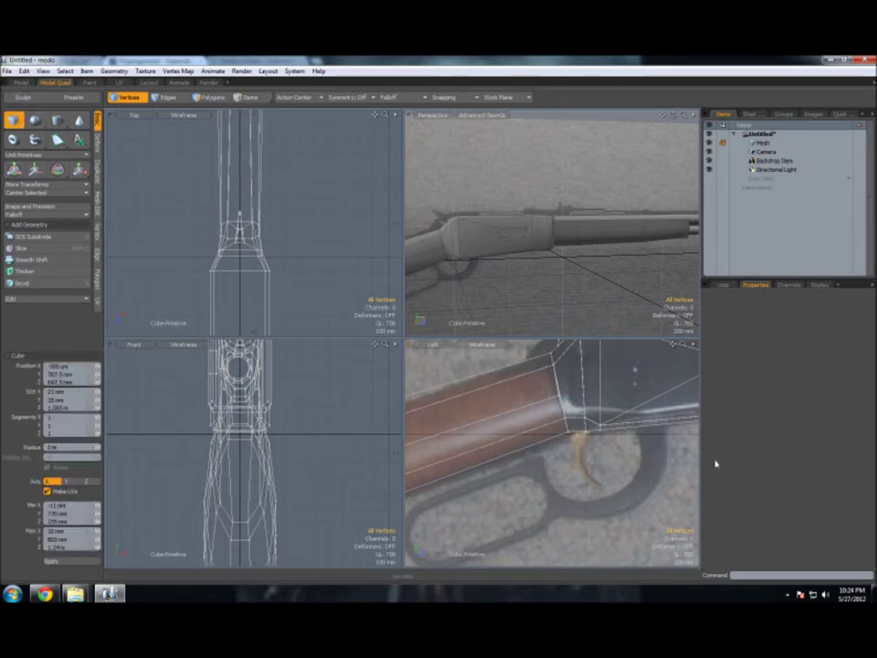
{"action": "left_click", "coordinate": [447, 262]}
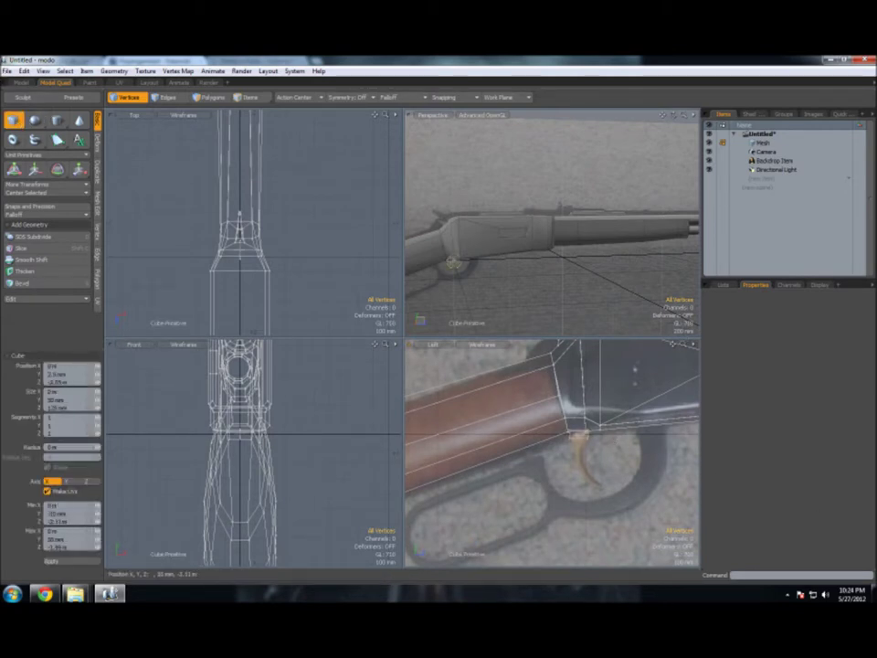
{"action": "left_click", "coordinate": [452, 262]}
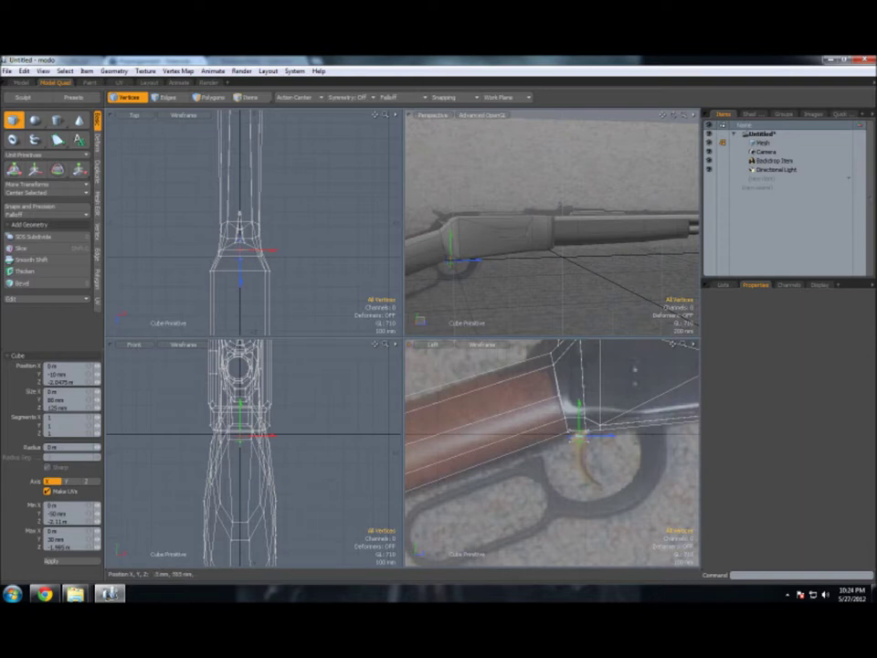
{"action": "left_click_drag", "start_coordinate": [265, 435], "coordinate": [274, 435]}
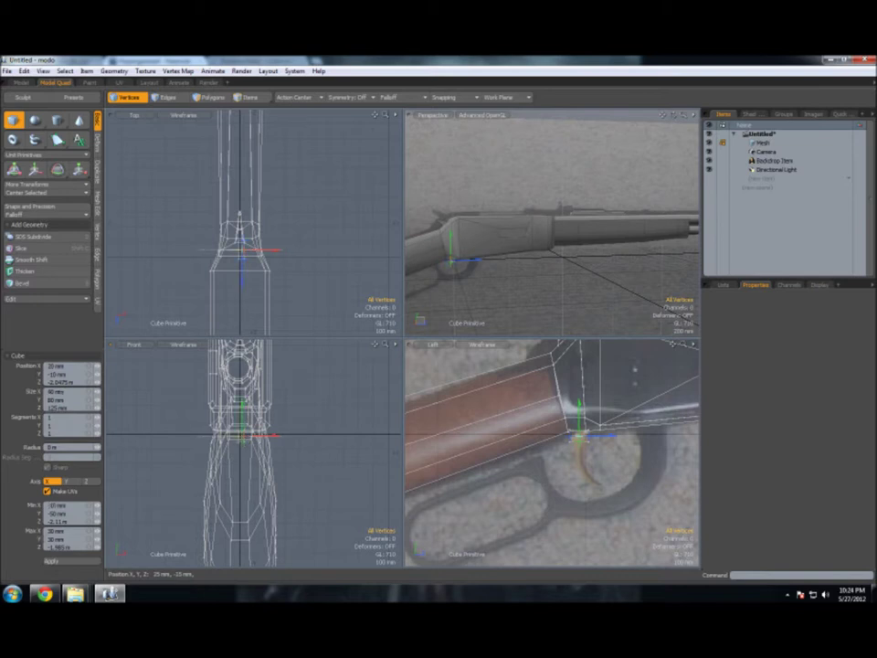
{"action": "key", "text": "space"}
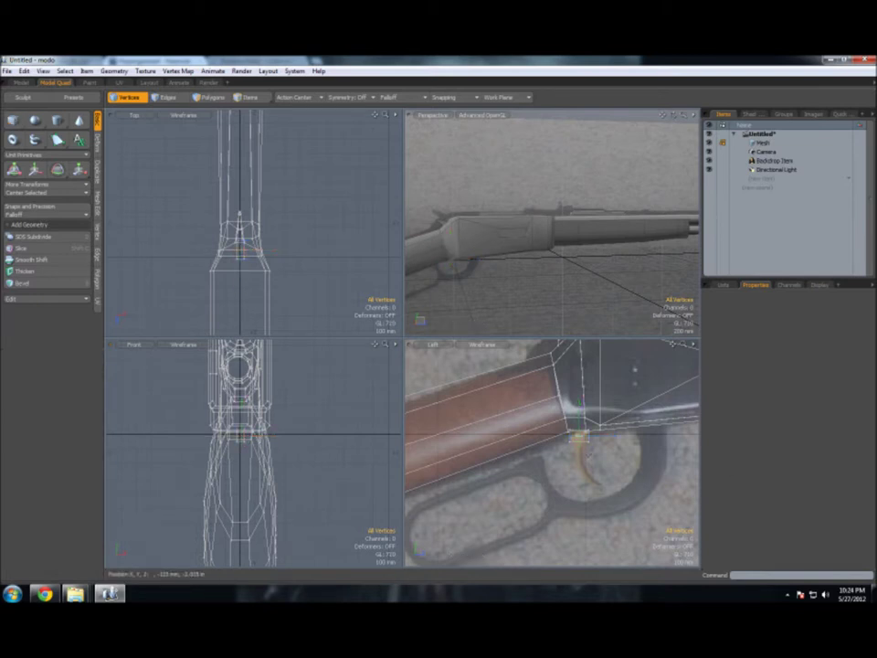
{"action": "key", "text": "shift+a"}
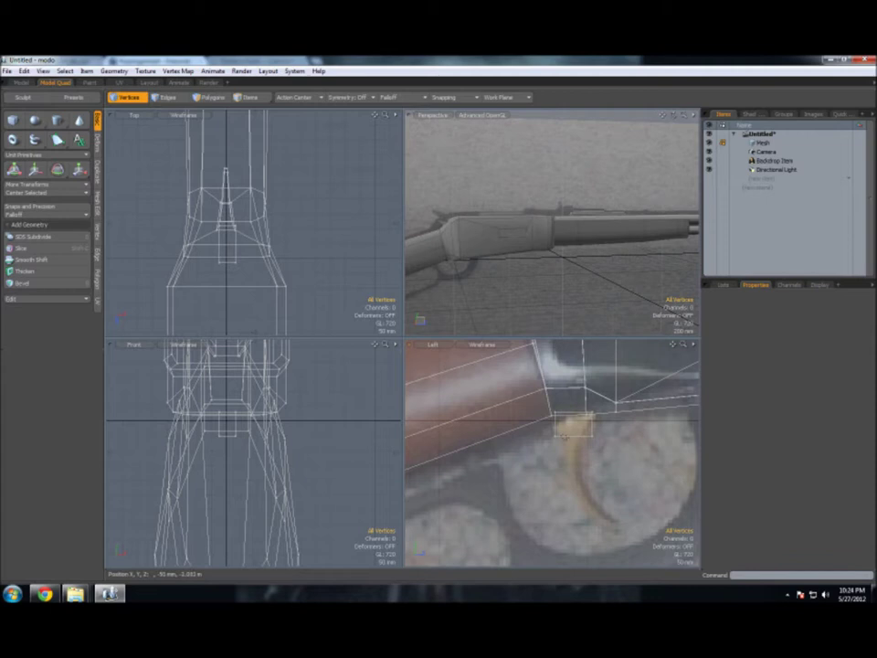
Step: Move two of the trigger box's vertices to taper it
{"action": "left_click", "coordinate": [570, 437]}
{"action": "key", "text": "w"}
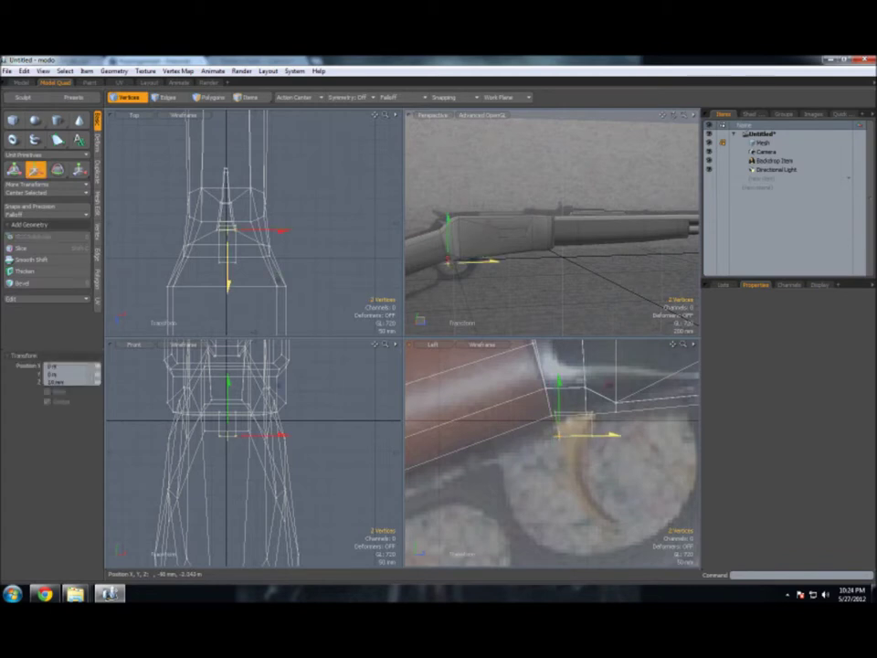
{"action": "key", "text": "space"}
{"action": "left_click", "coordinate": [597, 442]}
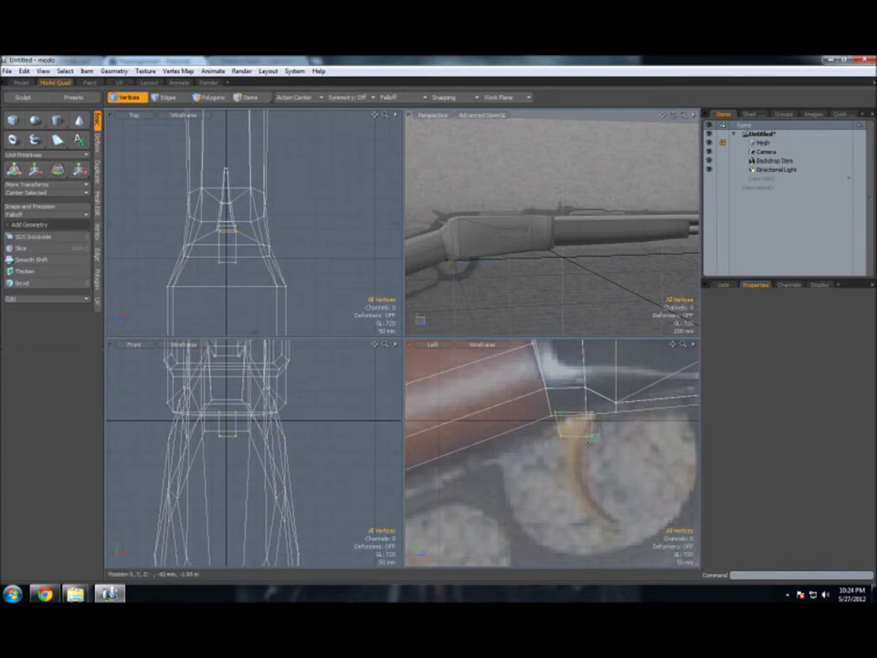
{"action": "left_click", "coordinate": [590, 439]}
{"action": "key", "text": "w"}
{"action": "key", "text": "space"}
{"action": "mouse_move", "coordinate": [672, 114]}
{"action": "left_mouse_down"}
{"action": "mouse_move", "coordinate": [684, 97]}
{"action": "mouse_move", "coordinate": [455, 250]}
{"action": "left_mouse_up"}
Step: Extrude the trigger box's bottom face downward and taper it to about 55.5%
{"action": "key", "text": "3"}
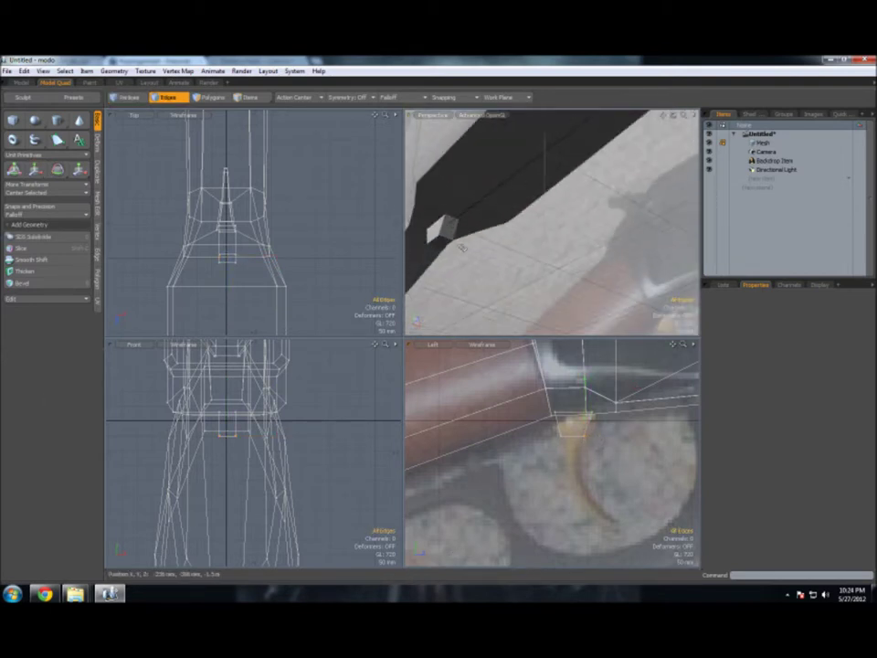
{"action": "left_click", "coordinate": [443, 230]}
{"action": "key", "text": "shift+x"}
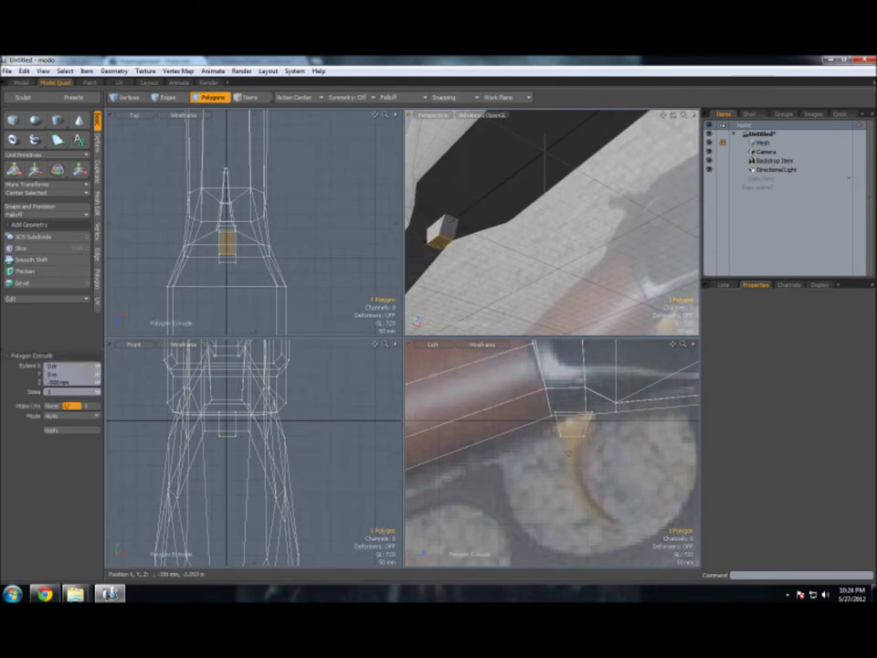
{"action": "left_click_drag", "start_coordinate": [338, 187], "coordinate": [338, 194]}
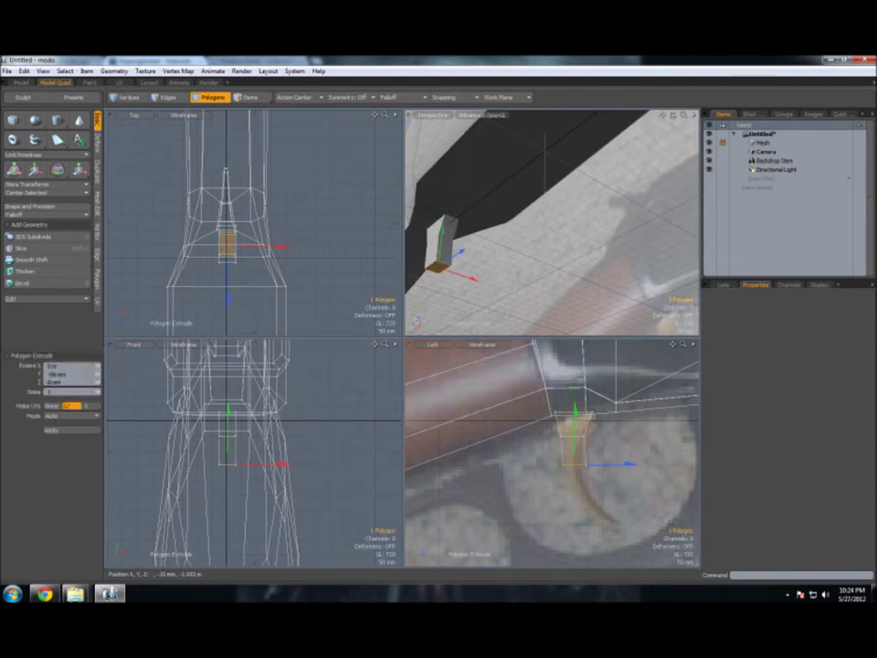
{"action": "key", "text": "r"}
{"action": "left_click_drag", "start_coordinate": [609, 466], "coordinate": [607, 465]}
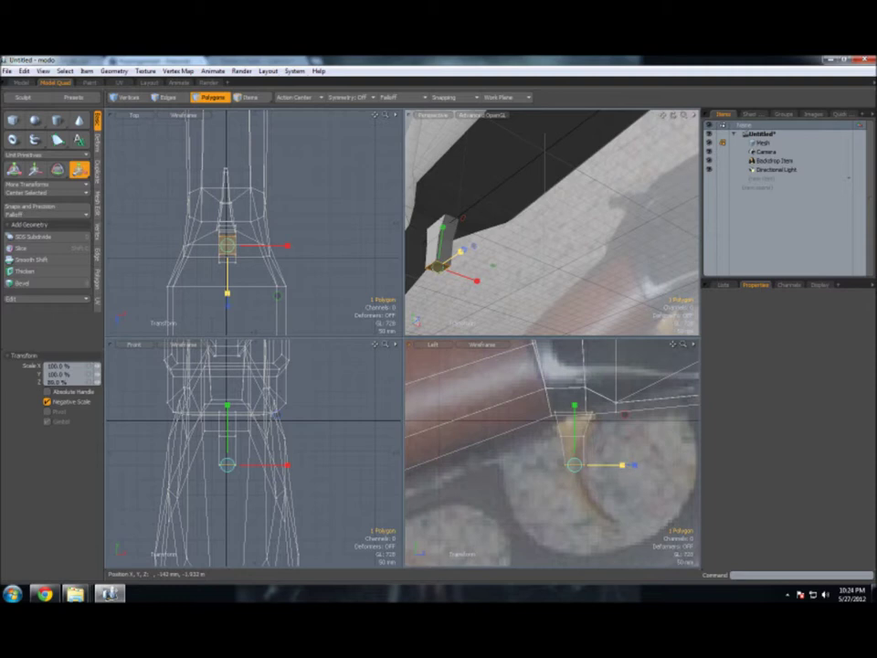
Step: Extrude the face further, tilt it about 45°, and narrow it to 90% depth
{"action": "key", "text": "shift+x"}
{"action": "left_click_drag", "start_coordinate": [584, 461], "coordinate": [591, 492]}
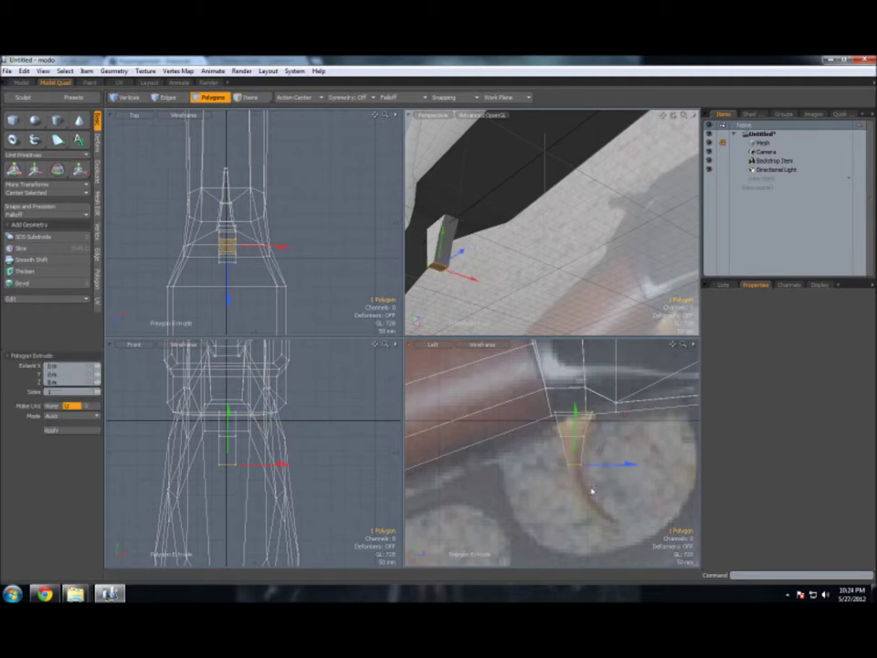
{"action": "key", "text": "e"}
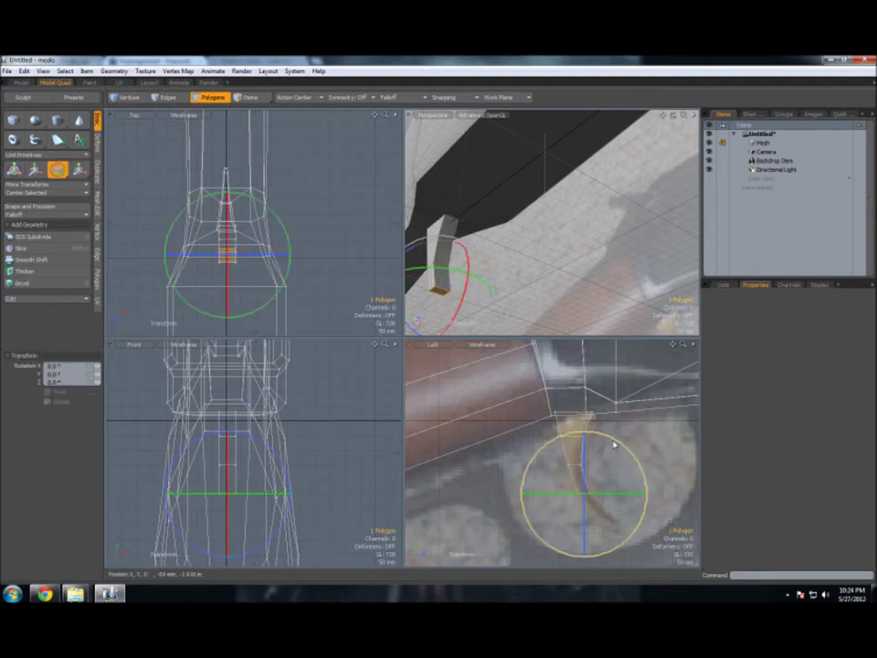
{"action": "left_click_drag", "start_coordinate": [617, 443], "coordinate": [573, 433]}
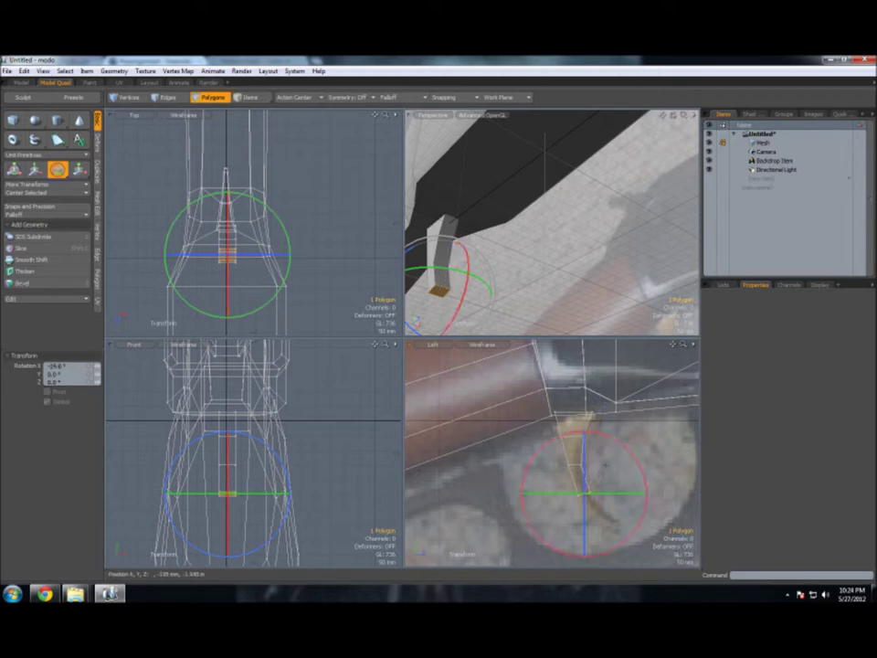
{"action": "key", "text": "r"}
{"action": "left_click_drag", "start_coordinate": [600, 496], "coordinate": [592, 495]}
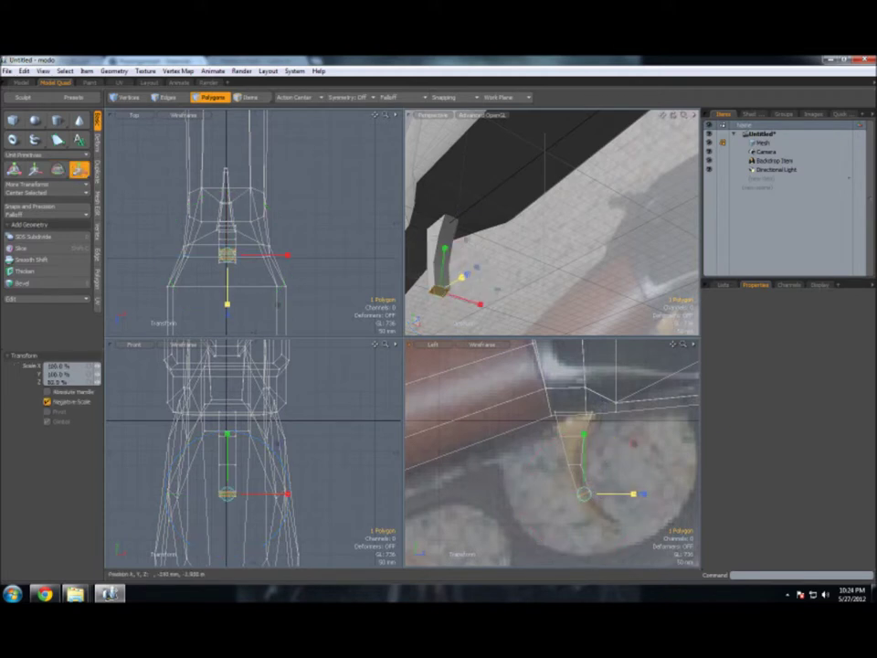
Step: Extend the trigger down and forward, shrinking its end face to a tapered hook
{"action": "key", "text": "shift+x"}
{"action": "left_click_drag", "start_coordinate": [370, 216], "coordinate": [338, 235]}
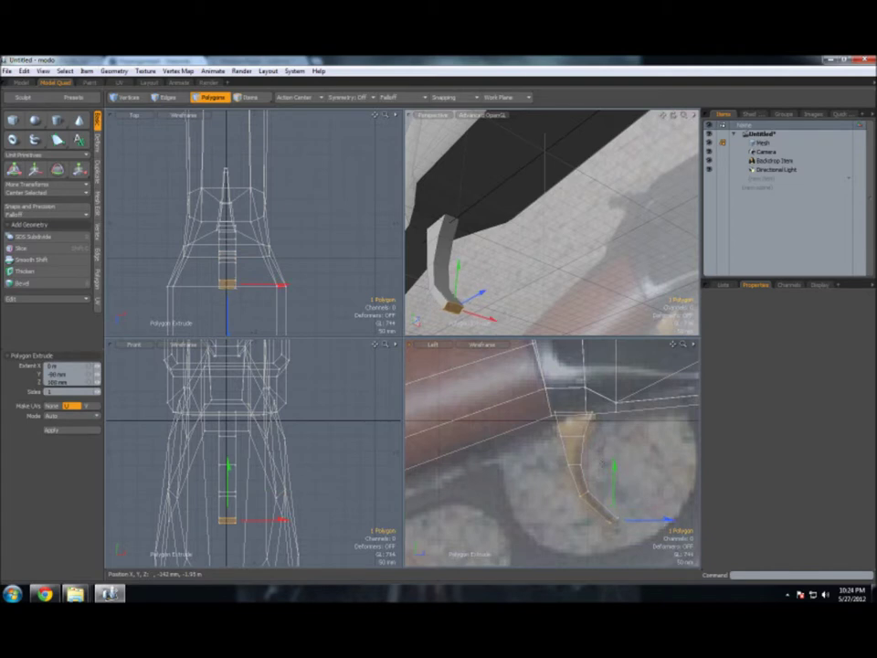
{"action": "key", "text": "r"}
{"action": "left_click_drag", "start_coordinate": [613, 466], "coordinate": [613, 498]}
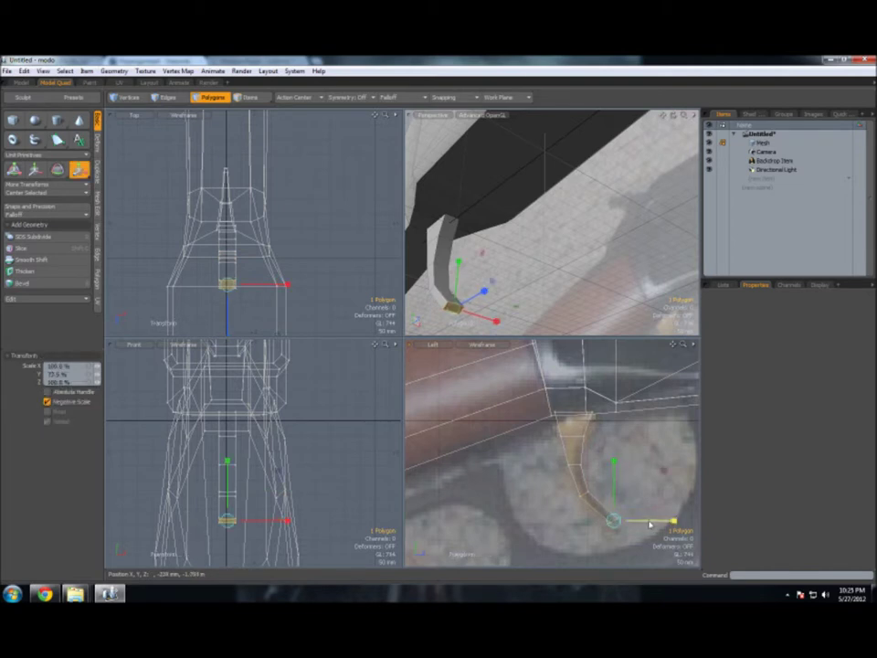
{"action": "key", "text": "q"}
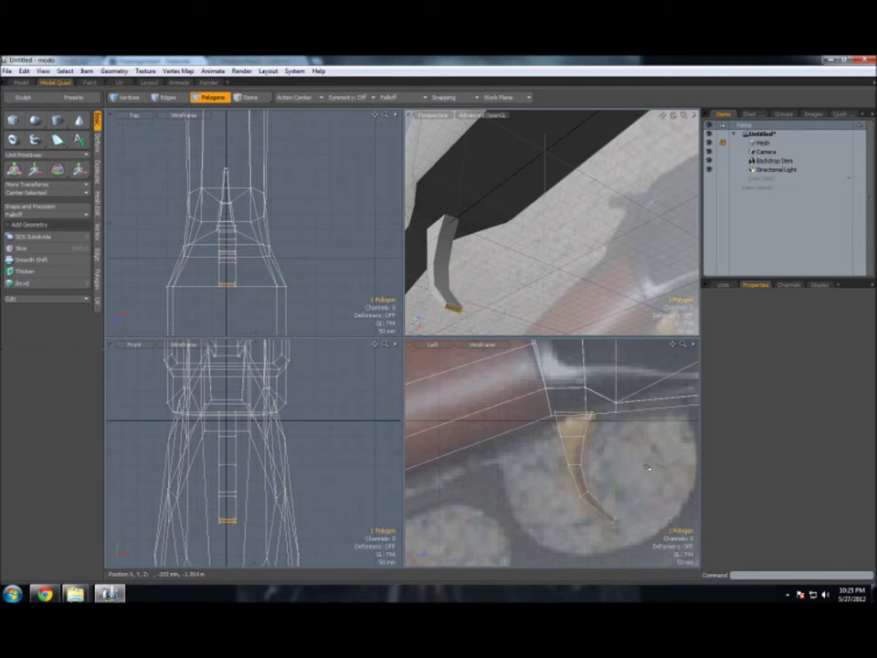
{"action": "left_click_drag", "start_coordinate": [567, 229], "coordinate": [675, 117], "text": "alt"}
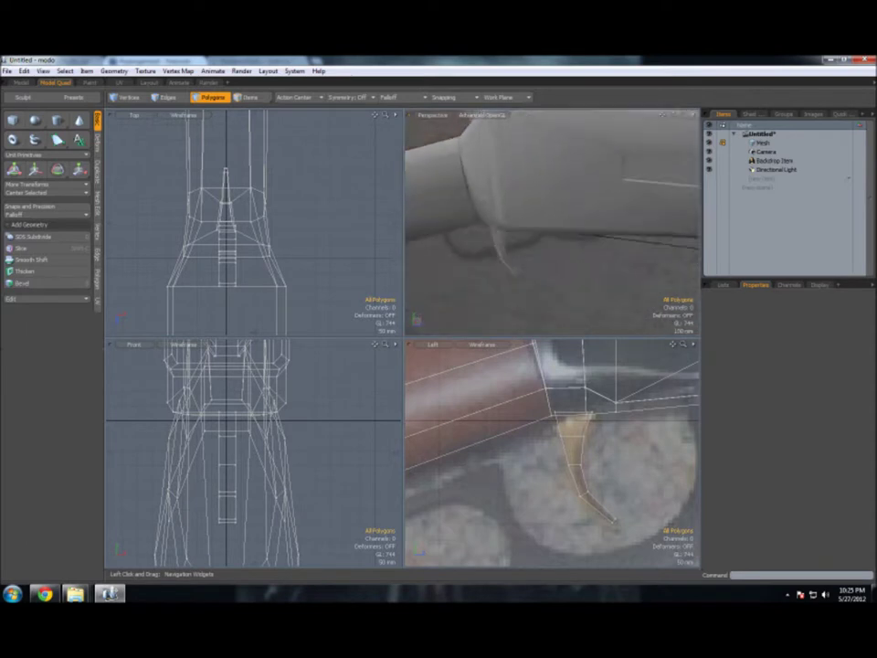
{"action": "key", "text": "a"}
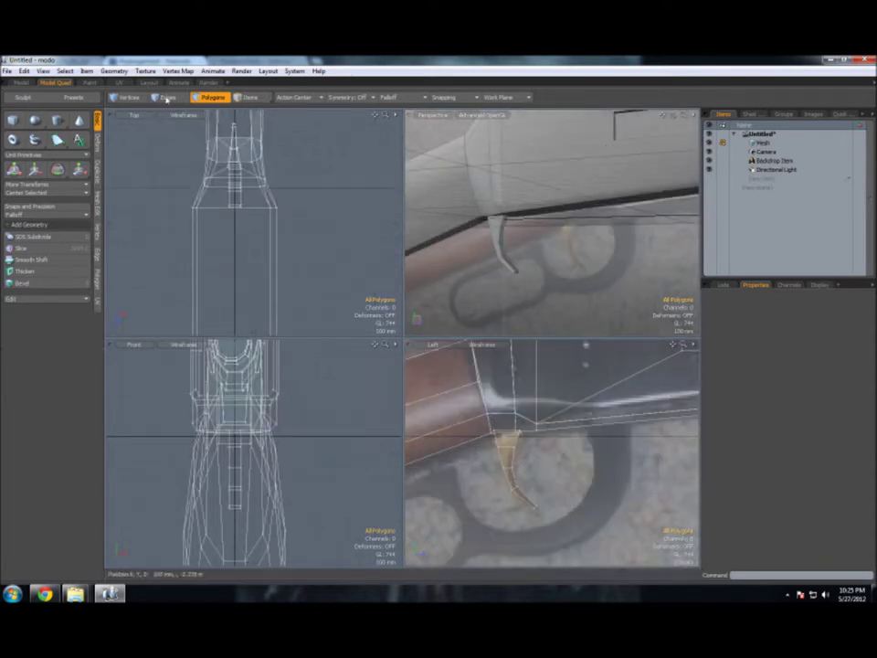
{"action": "left_click", "coordinate": [14, 120]}
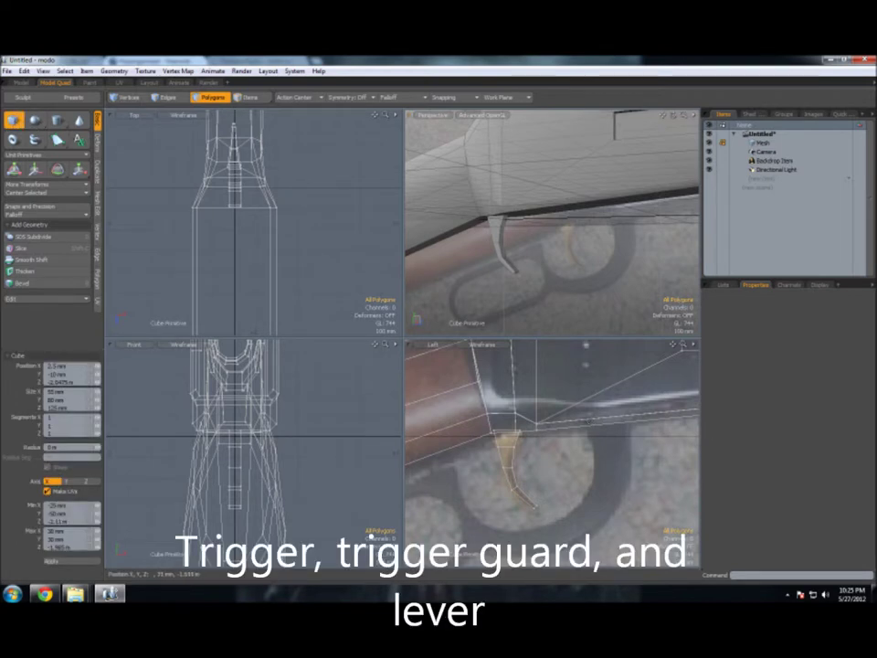
Step: Draw a 120 mm block under the receiver ahead of the trigger, shifted 50 mm in X
{"action": "left_click_drag", "start_coordinate": [595, 421], "coordinate": [629, 435]}
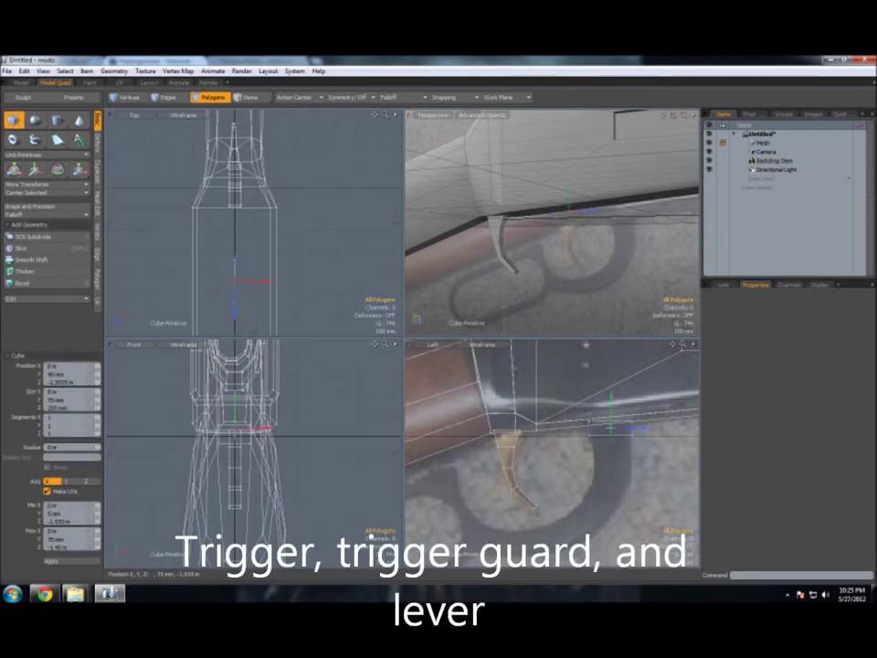
{"action": "left_click_drag", "start_coordinate": [258, 282], "coordinate": [274, 281]}
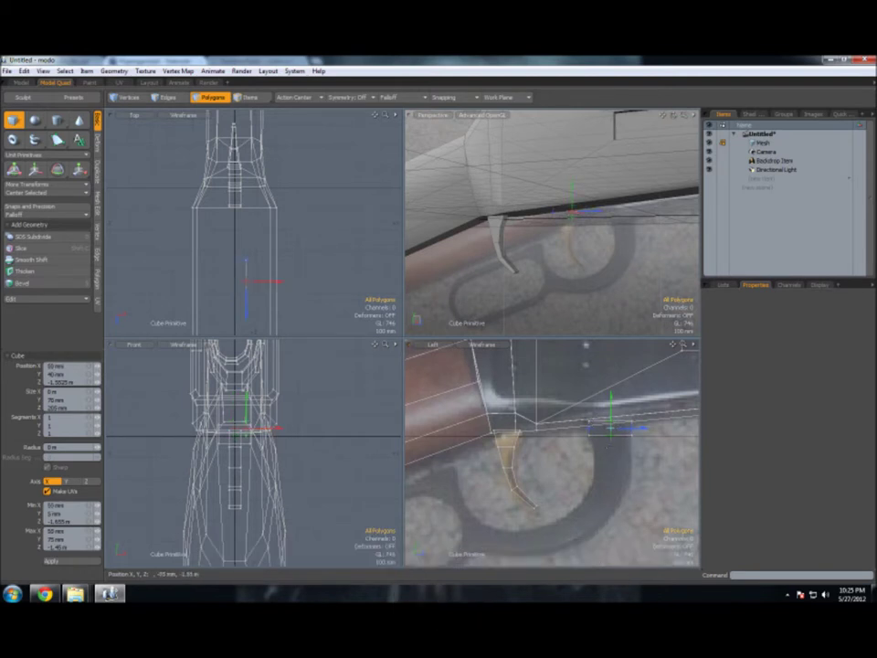
{"action": "left_click_drag", "start_coordinate": [247, 301], "coordinate": [217, 263]}
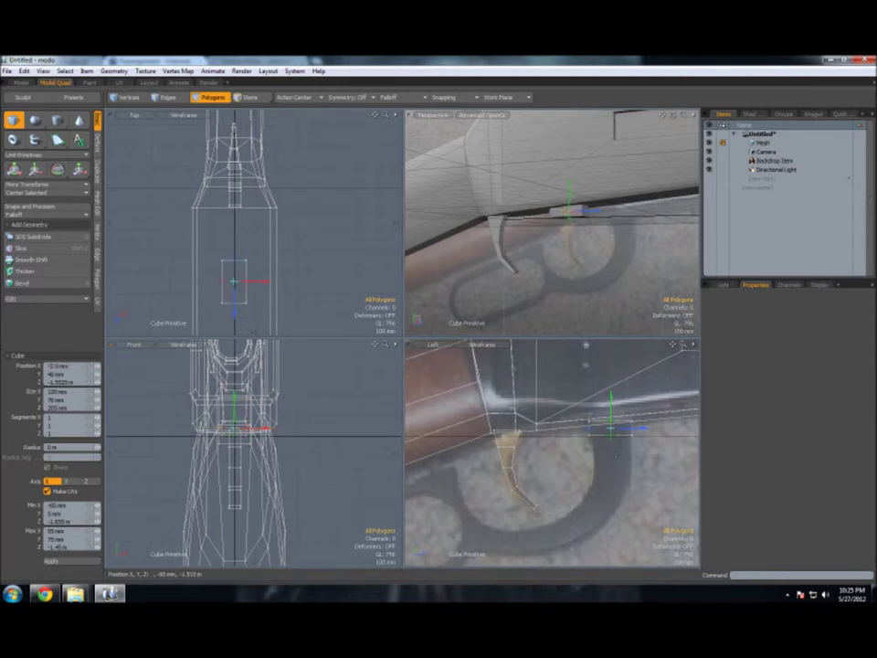
{"action": "key", "text": "q"}
Step: Move the block's end vertices to stretch it along the rifle
{"action": "left_click", "coordinate": [127, 97]}
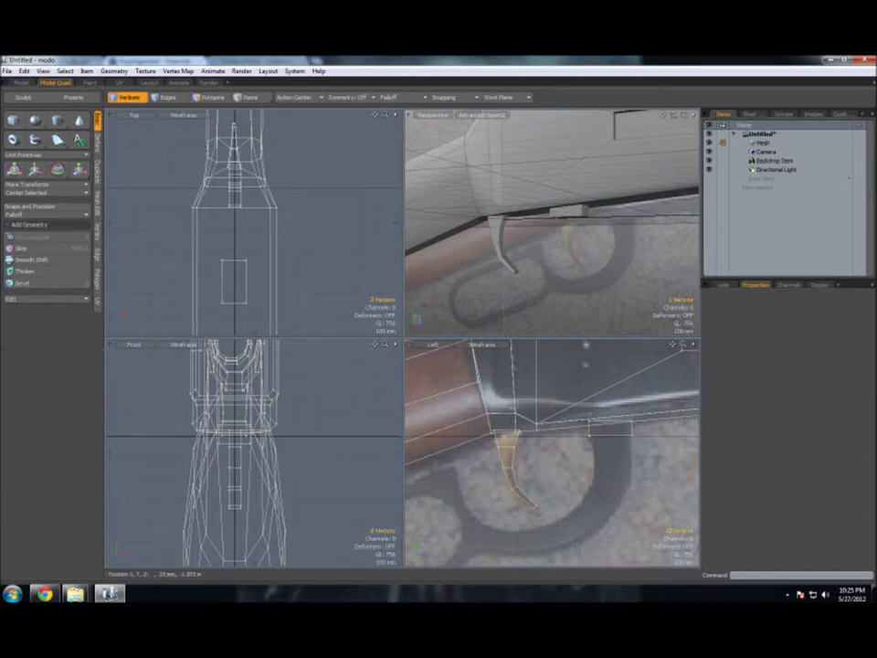
{"action": "key", "text": "w"}
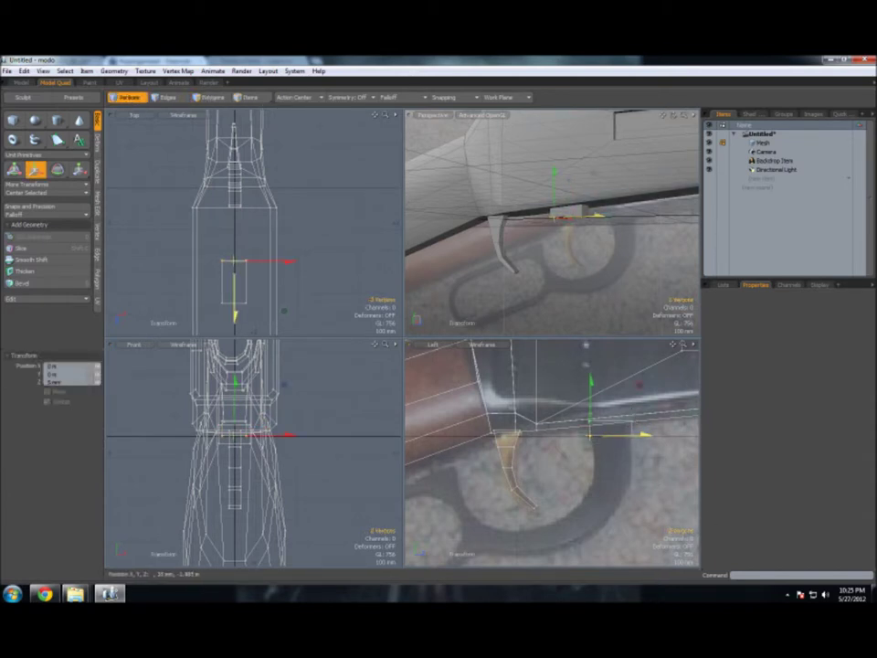
{"action": "key", "text": "q"}
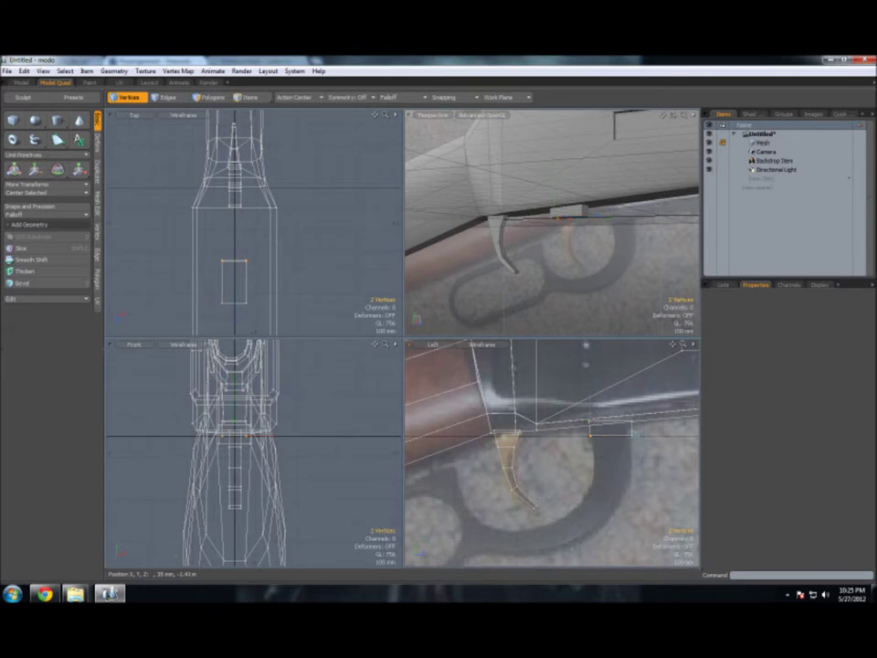
{"action": "key", "text": "w"}
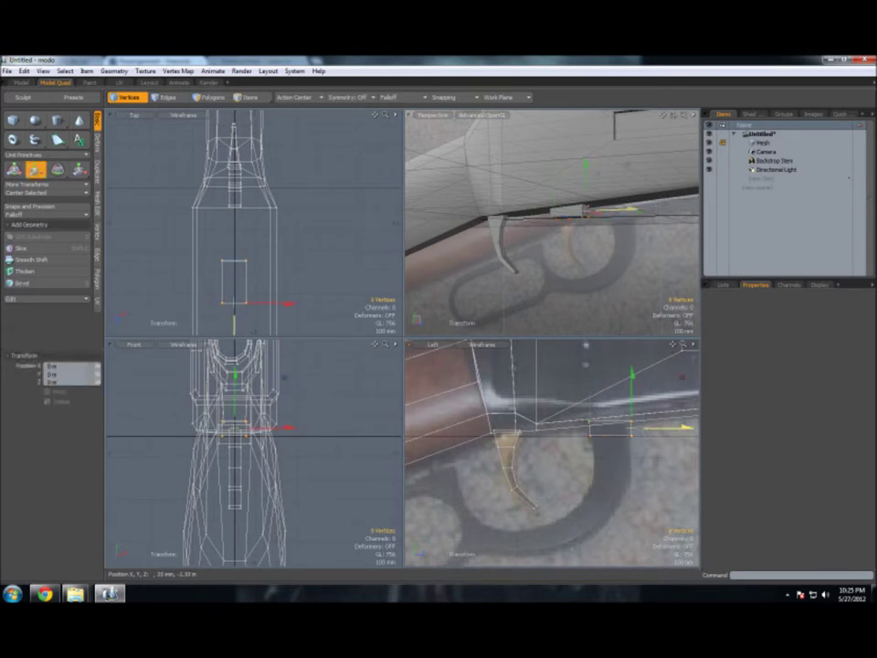
{"action": "key", "text": "q"}
{"action": "mouse_move", "coordinate": [674, 114]}
{"action": "left_mouse_down"}
{"action": "mouse_move", "coordinate": [679, 107]}
{"action": "mouse_move", "coordinate": [630, 146]}
{"action": "left_mouse_up"}
Step: Extrude the block's bottom face downward and reposition two of its edge vertices
{"action": "key", "text": "3"}
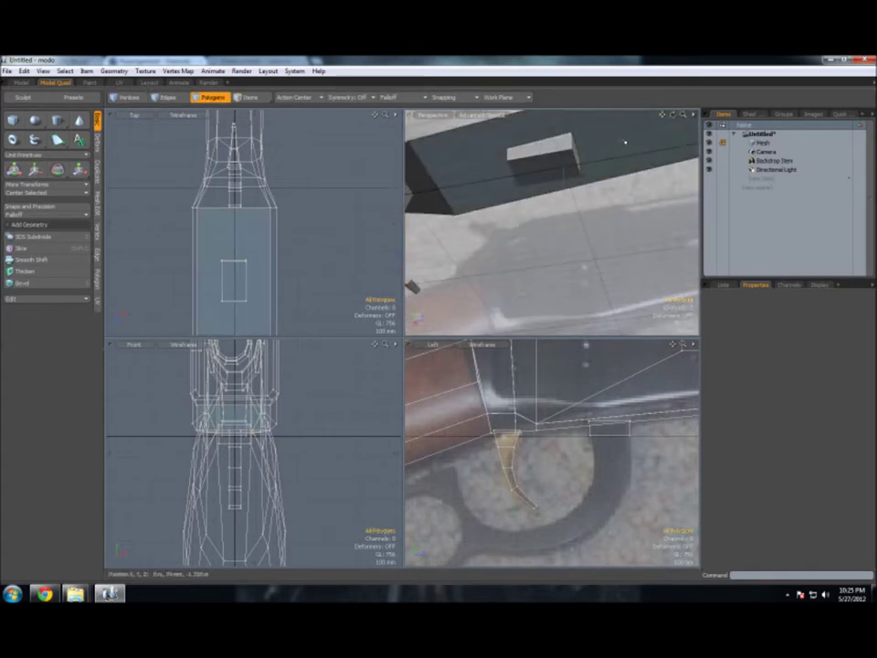
{"action": "left_click", "coordinate": [568, 160]}
{"action": "key", "text": "shift+x"}
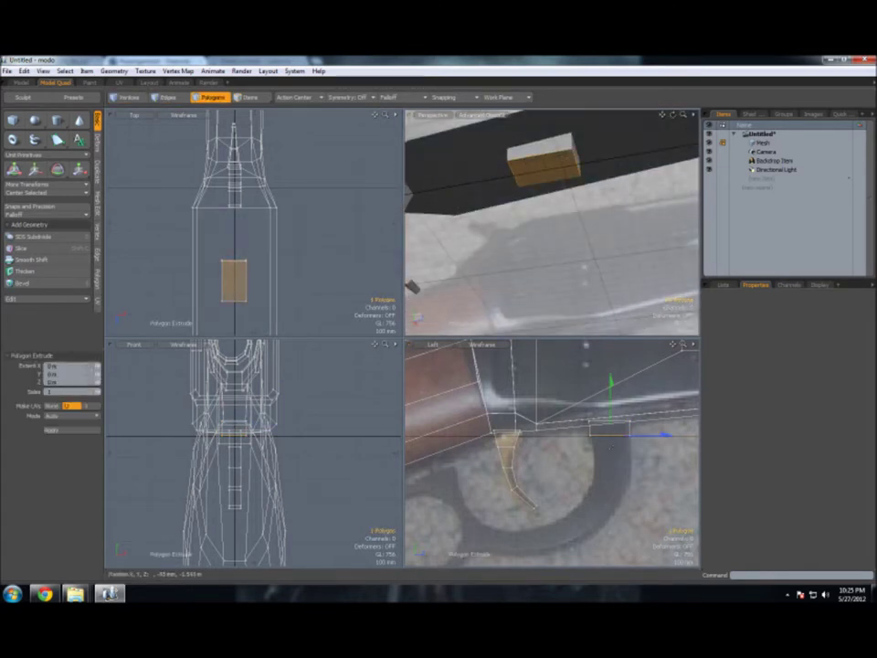
{"action": "left_click_drag", "start_coordinate": [616, 448], "coordinate": [613, 415]}
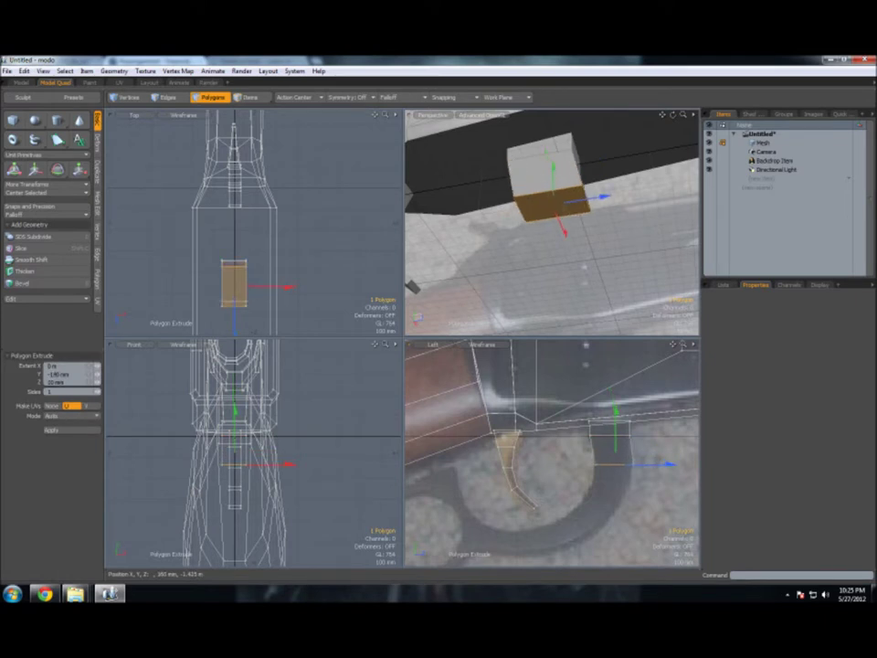
{"action": "key", "text": "space"}
{"action": "key", "text": "space"}
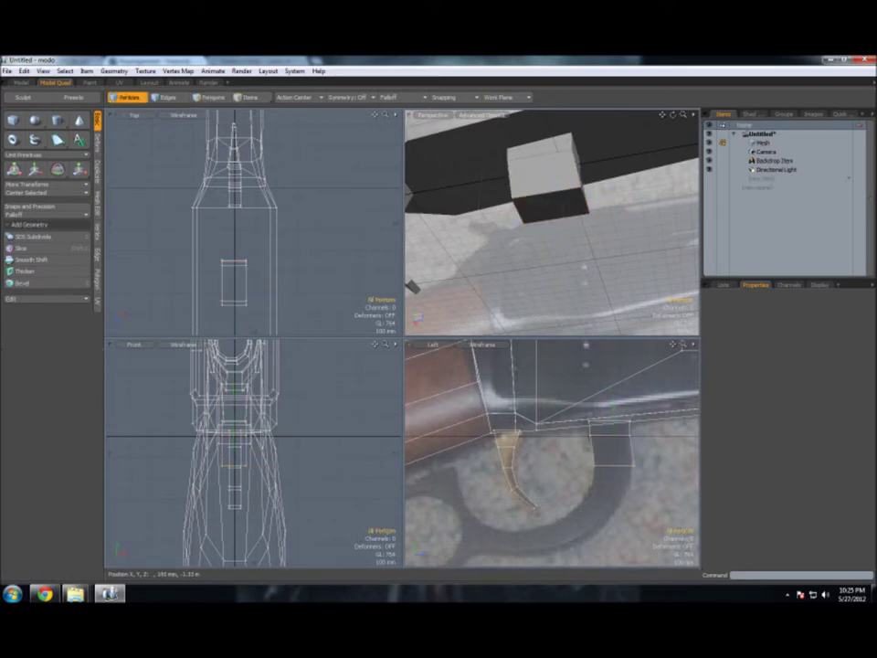
{"action": "left_click", "coordinate": [630, 466]}
{"action": "key", "text": "w"}
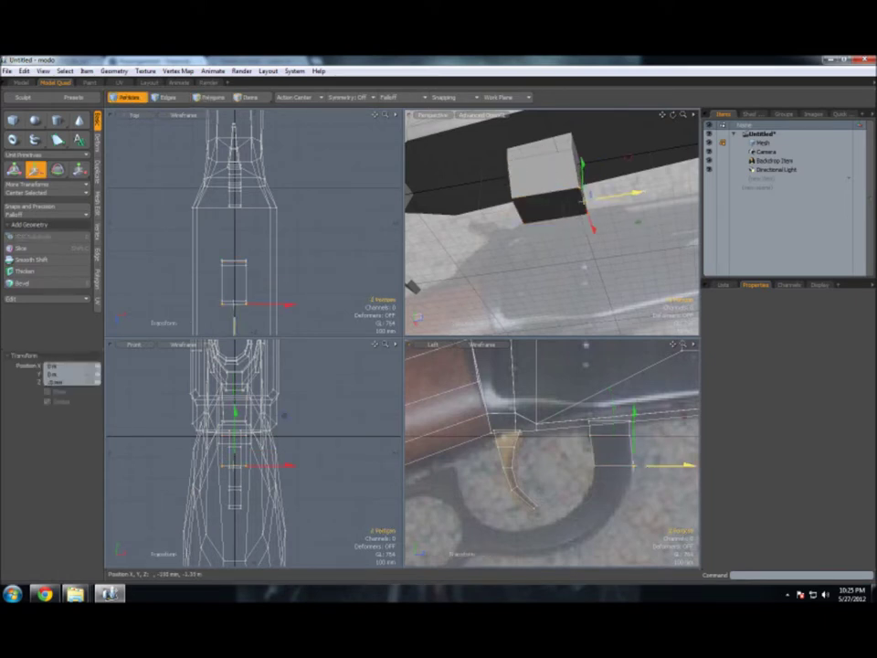
{"action": "key", "text": "space"}
{"action": "key", "text": "space"}
{"action": "key", "text": "space"}
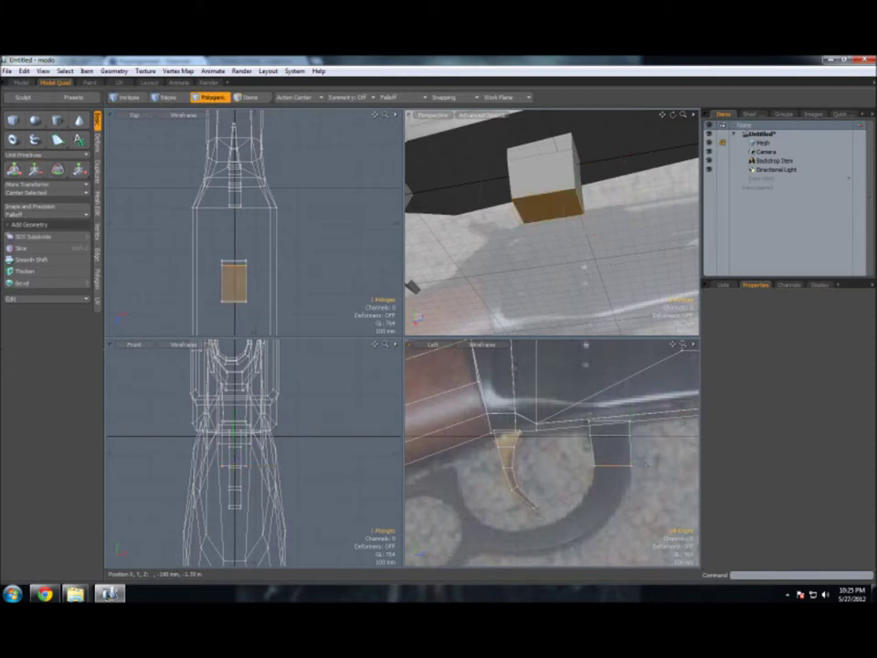
Step: Extrude the loop further down and tilt its end face about 20 degrees
{"action": "key", "text": "shift+x"}
{"action": "left_click_drag", "start_coordinate": [604, 511], "coordinate": [606, 539]}
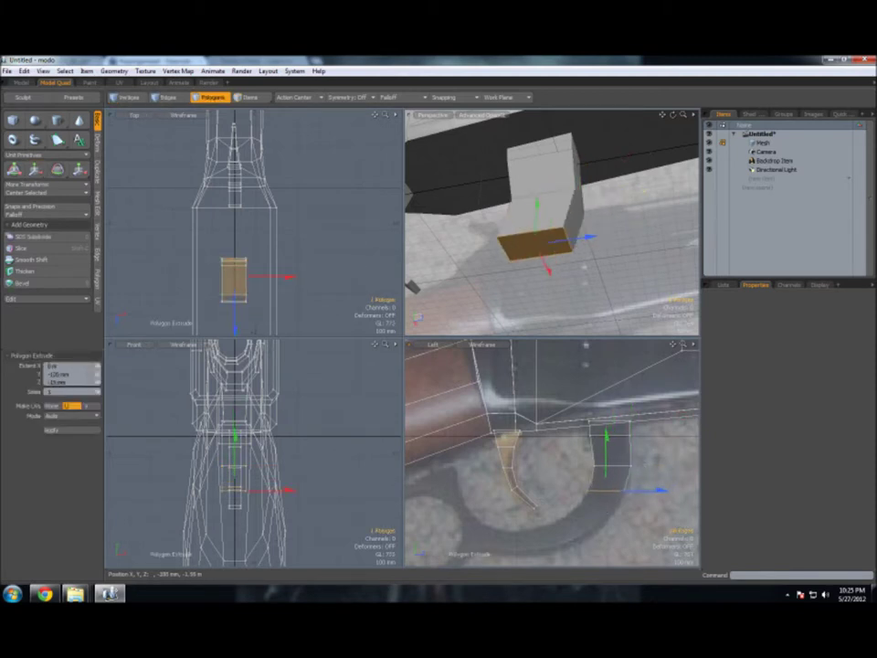
{"action": "key", "text": "e"}
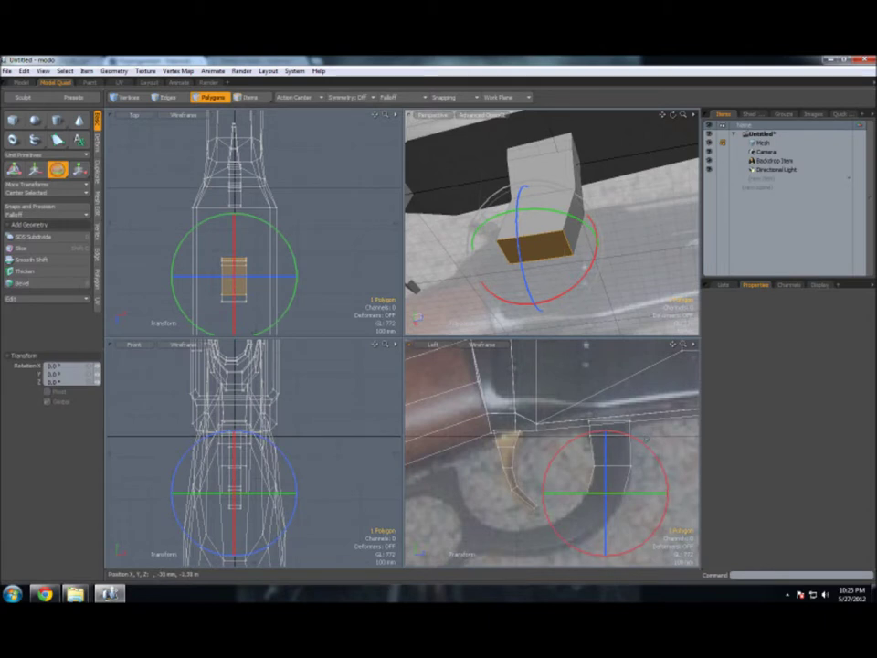
{"action": "left_click_drag", "start_coordinate": [639, 440], "coordinate": [654, 458]}
{"action": "key", "text": "space"}
Step: Extrude a segment down and back, tilt it about 15 degrees, and refine its vertices
{"action": "key", "text": "shift+x"}
{"action": "left_click_drag", "start_coordinate": [605, 475], "coordinate": [577, 507]}
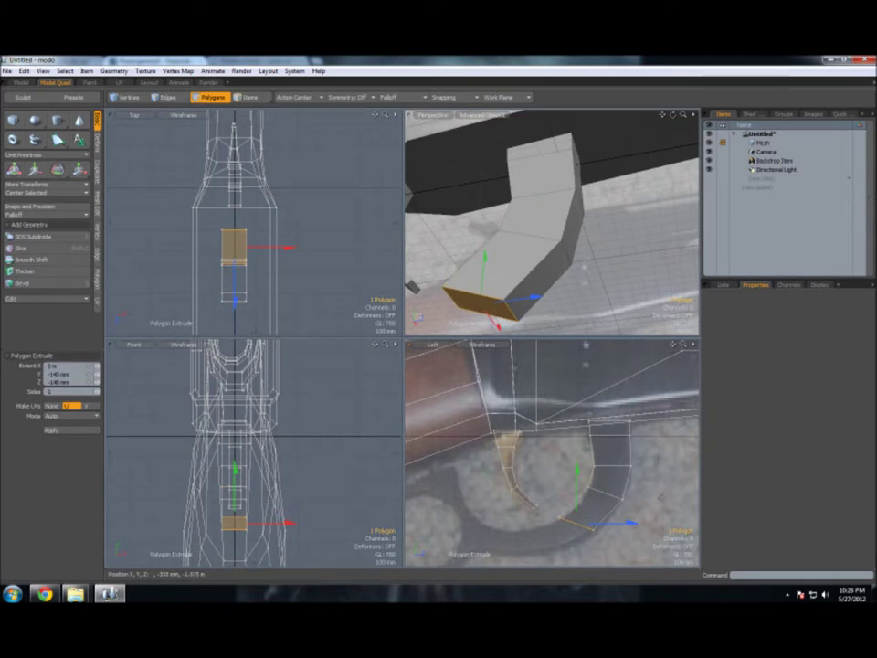
{"action": "key", "text": "e"}
{"action": "left_click_drag", "start_coordinate": [636, 512], "coordinate": [628, 495]}
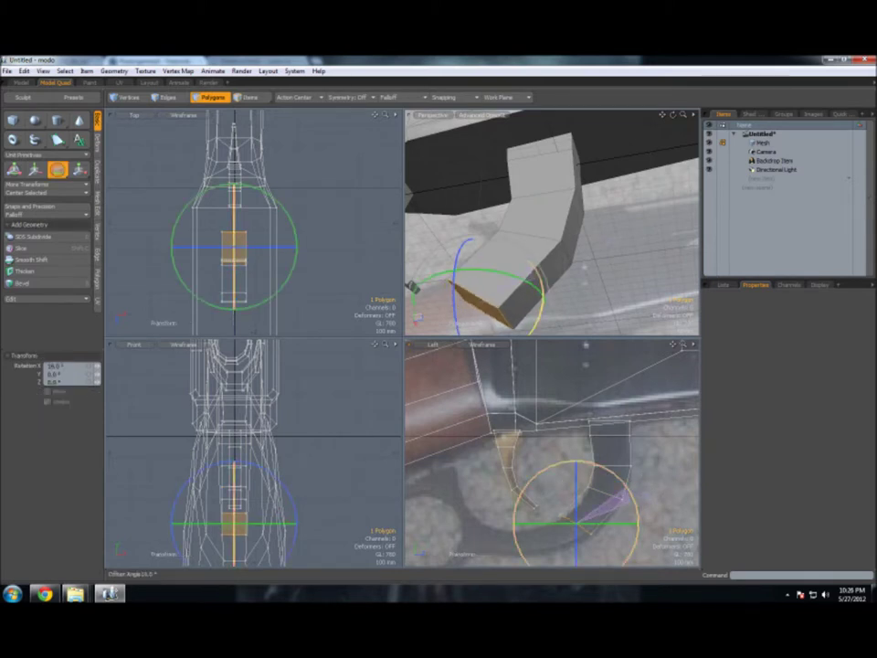
{"action": "key", "text": "space"}
{"action": "key", "text": "space"}
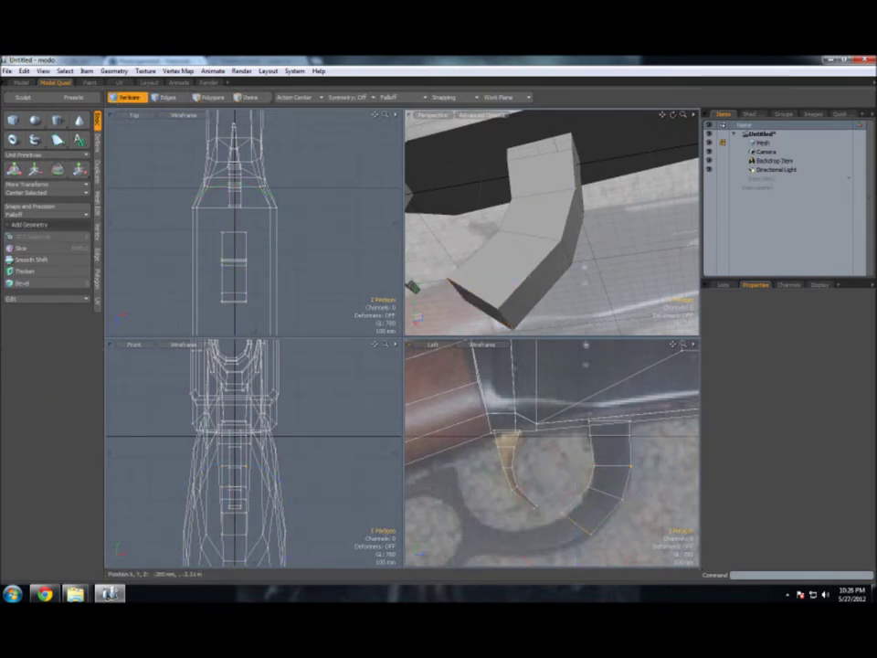
{"action": "key", "text": "w"}
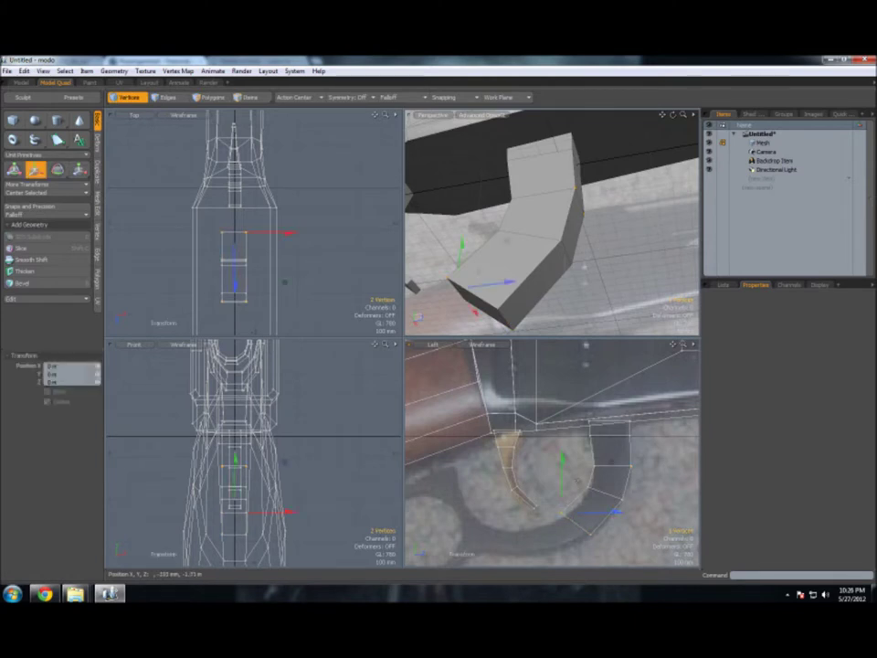
{"action": "key", "text": "space"}
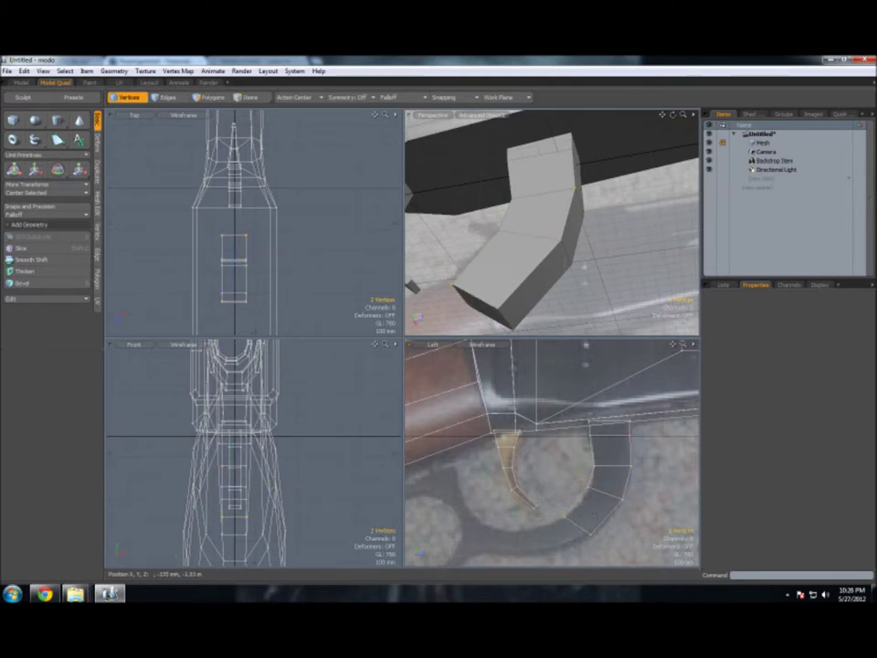
{"action": "key", "text": "space"}
{"action": "key", "text": "space"}
Step: Add another loop segment and tilt its end face to about 35 degrees
{"action": "key", "text": "shift+x"}
{"action": "left_click_drag", "start_coordinate": [365, 247], "coordinate": [347, 219]}
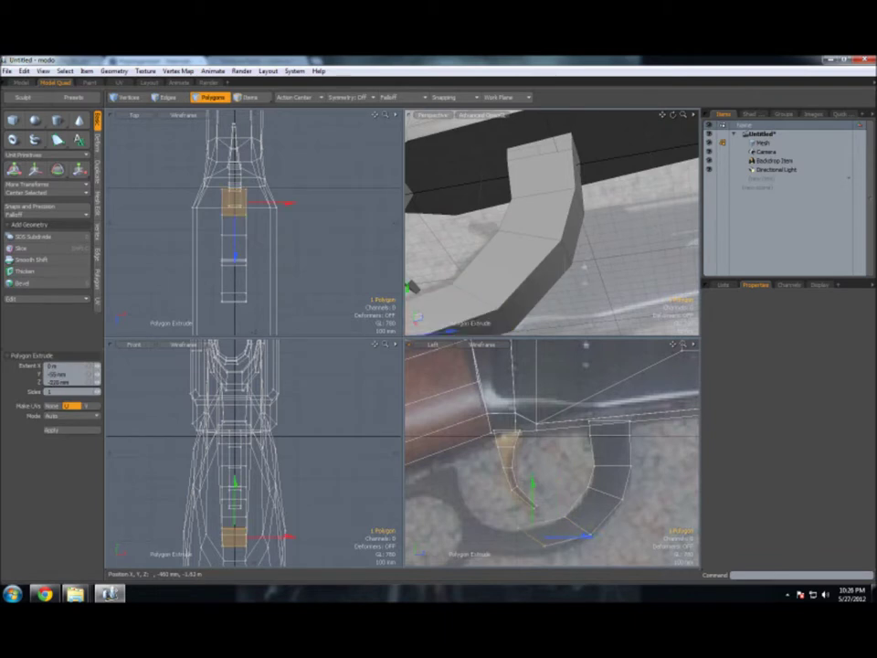
{"action": "key", "text": "e"}
{"action": "left_click_drag", "start_coordinate": [573, 490], "coordinate": [590, 522]}
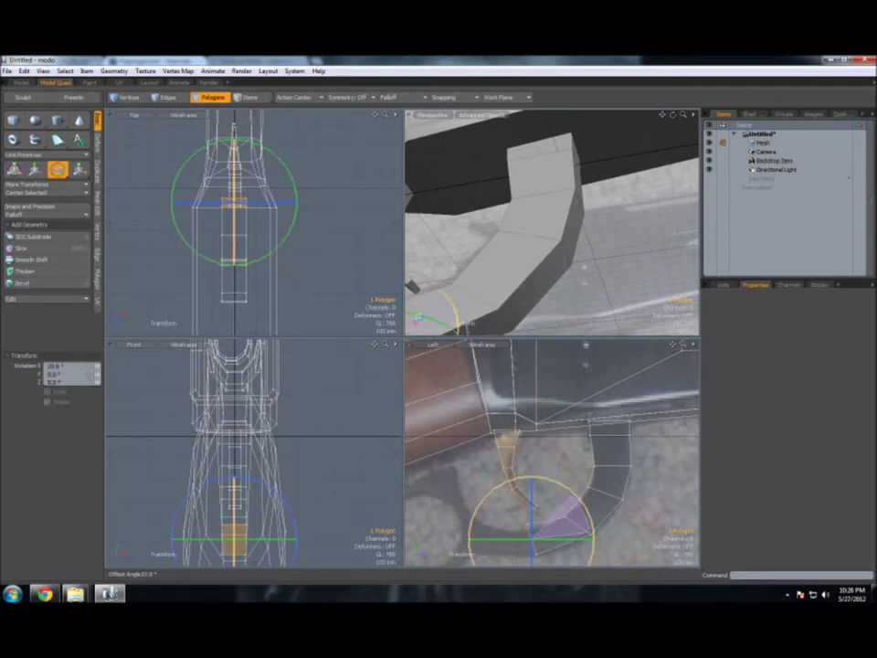
{"action": "key", "text": "r"}
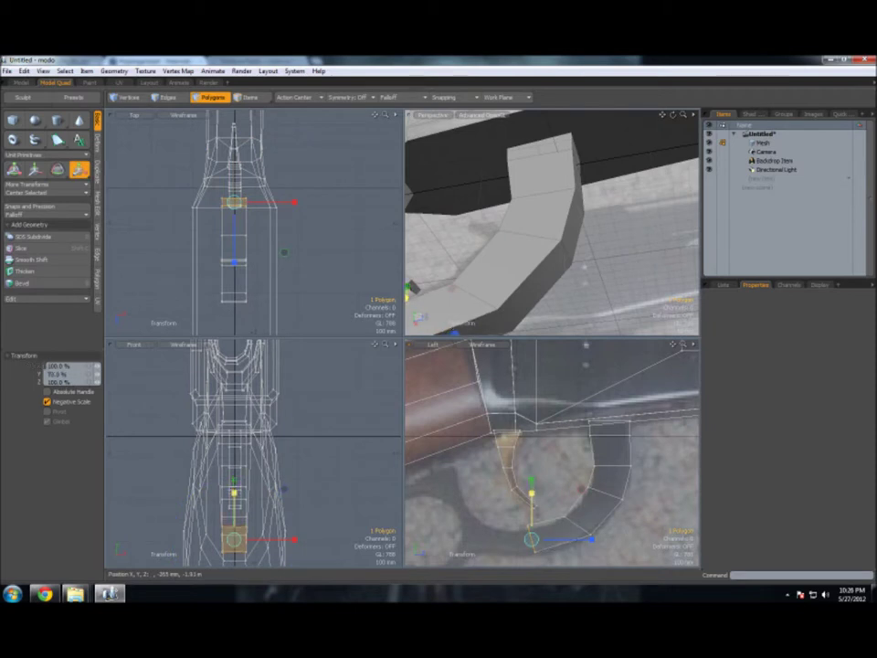
Step: Extrude another loop segment, tilt it about 30°, and align its end vertices to the photo
{"action": "key", "text": "shift+x"}
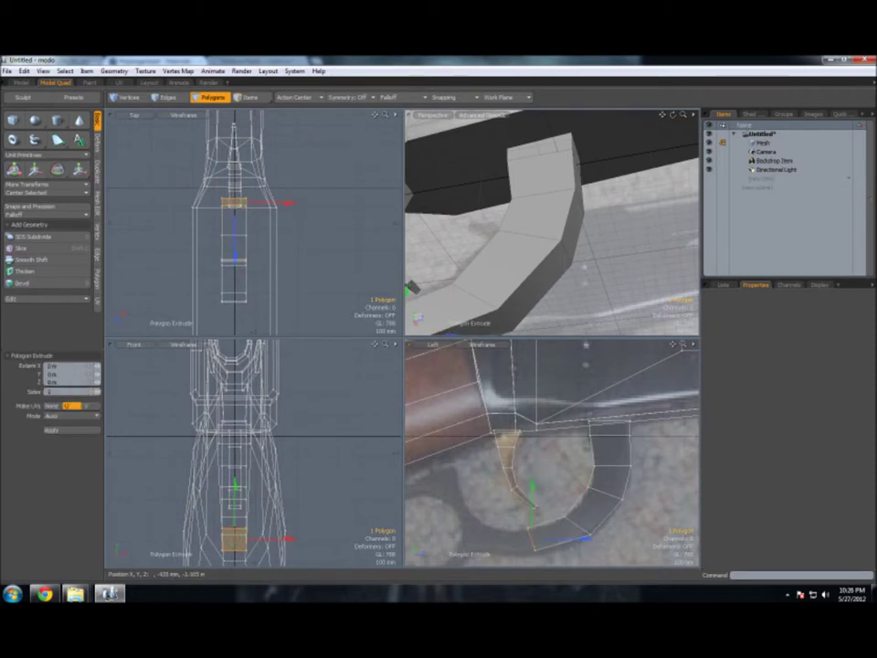
{"action": "left_click_drag", "start_coordinate": [176, 154], "coordinate": [176, 108]}
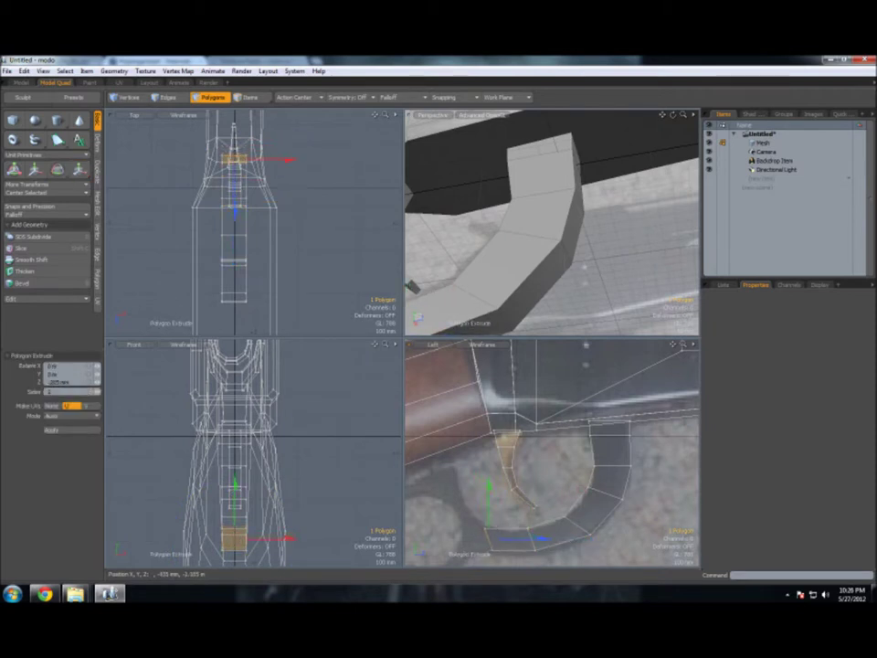
{"action": "key", "text": "e"}
{"action": "left_click_drag", "start_coordinate": [533, 496], "coordinate": [520, 482]}
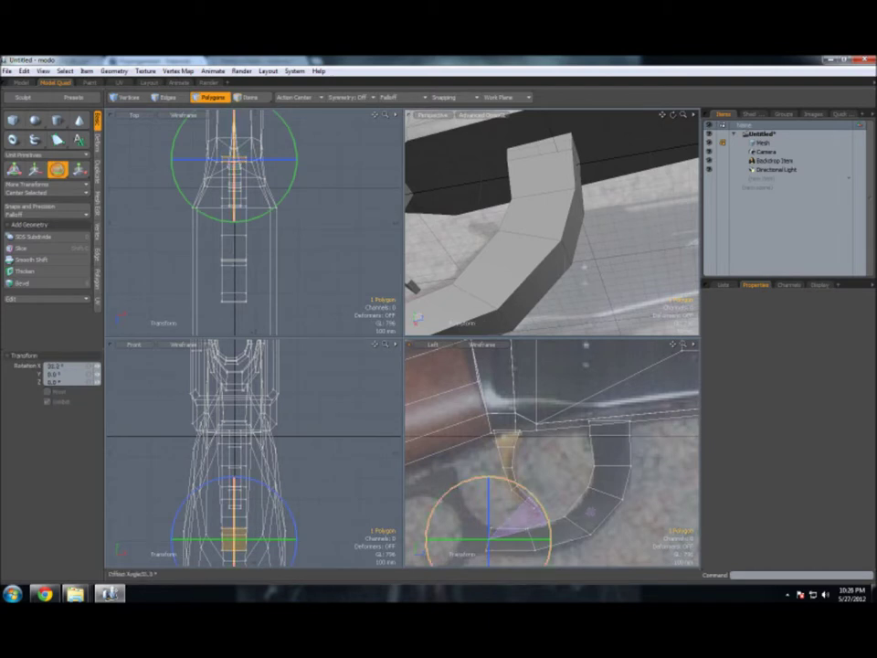
{"action": "key", "text": "space"}
{"action": "key", "text": "space"}
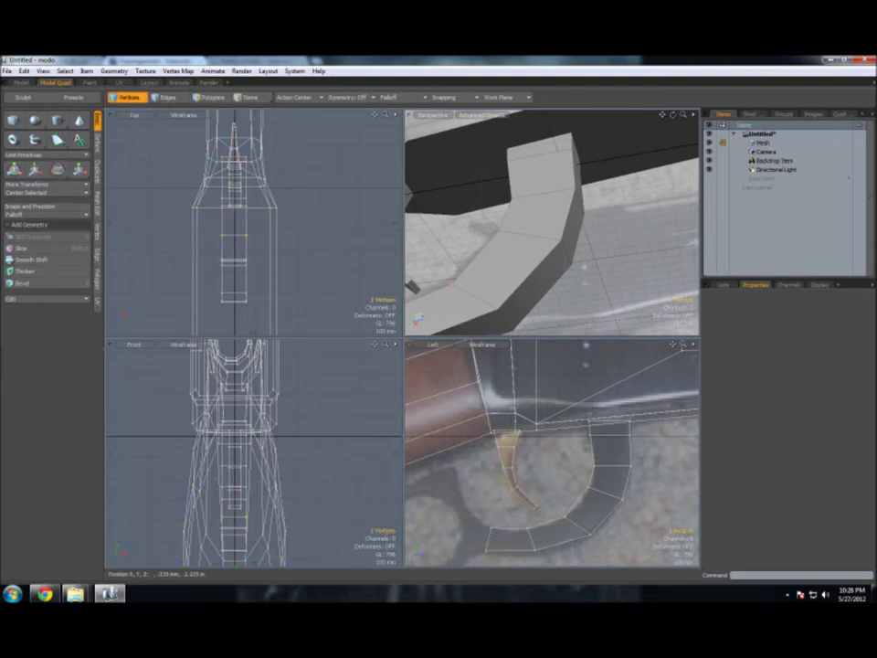
{"action": "key", "text": "w"}
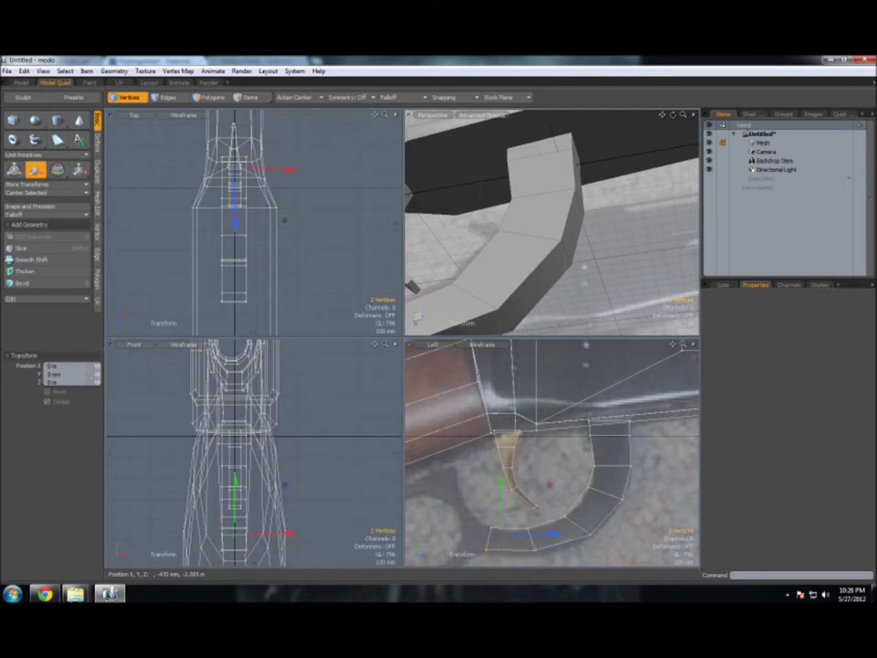
{"action": "key", "text": "space"}
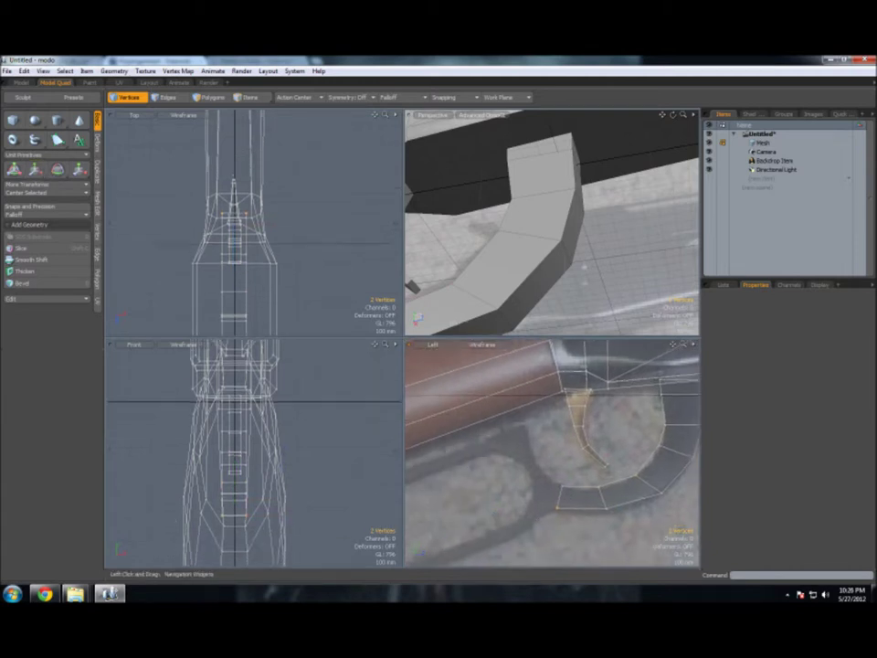
Step: Orbit toward the trigger guard and select the end face of the loop's lower bar
{"action": "left_click_drag", "start_coordinate": [672, 345], "coordinate": [694, 333]}
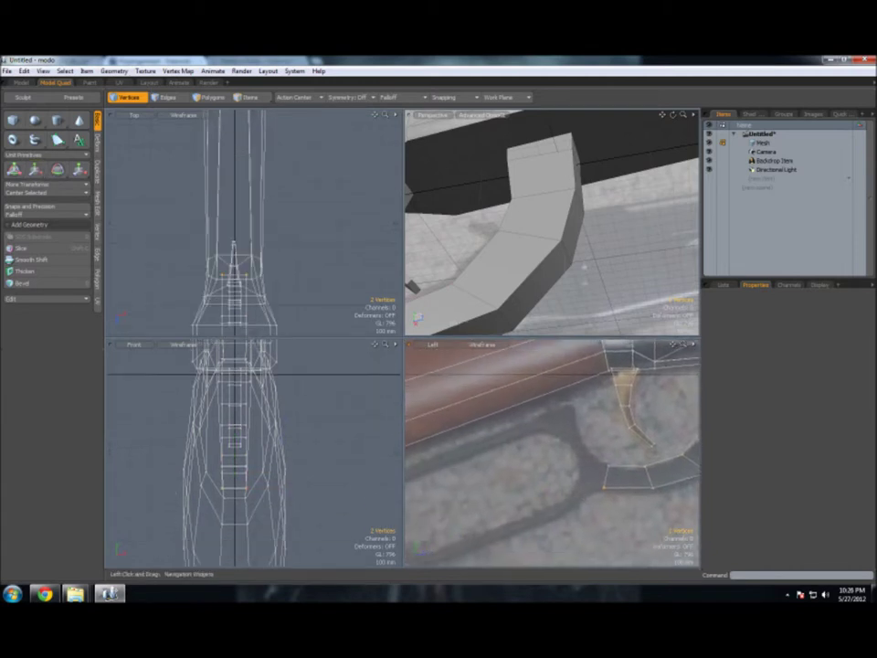
{"action": "key", "text": "3"}
{"action": "left_click", "coordinate": [606, 454]}
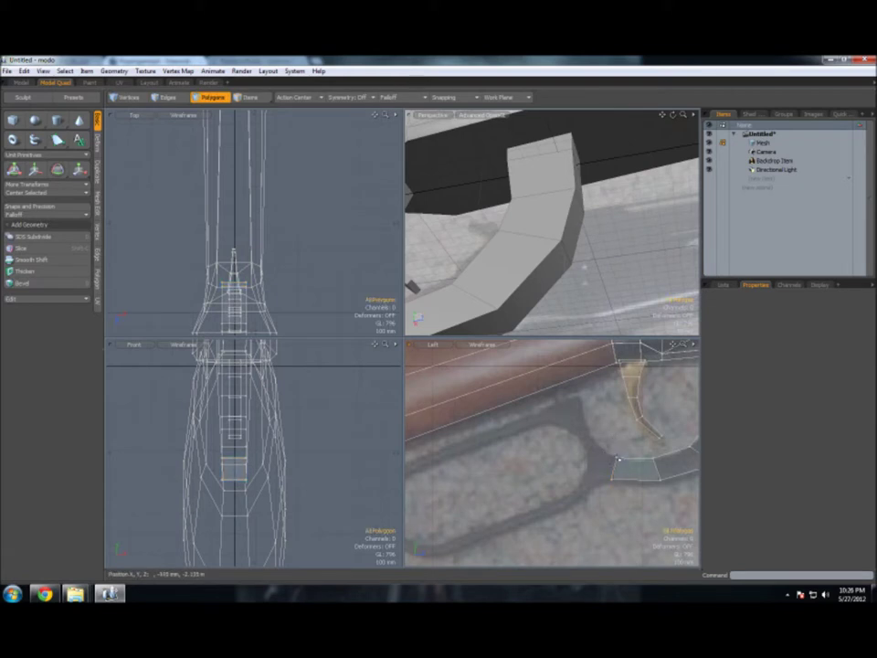
{"action": "left_click_drag", "start_coordinate": [672, 114], "coordinate": [684, 113]}
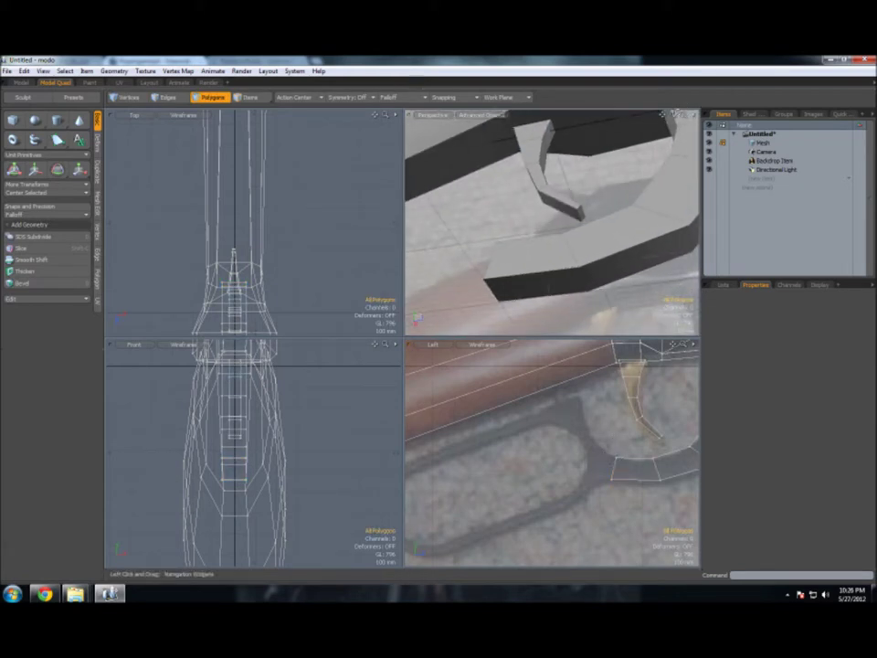
{"action": "mouse_move", "coordinate": [684, 113]}
{"action": "left_mouse_down"}
{"action": "mouse_move", "coordinate": [595, 329]}
{"action": "mouse_move", "coordinate": [585, 302]}
{"action": "mouse_move", "coordinate": [577, 307]}
{"action": "left_mouse_up"}
{"action": "left_click", "coordinate": [596, 329]}
Step: Extrude the selected face into a new section tilted about -35.5°
{"action": "key", "text": "shift+x"}
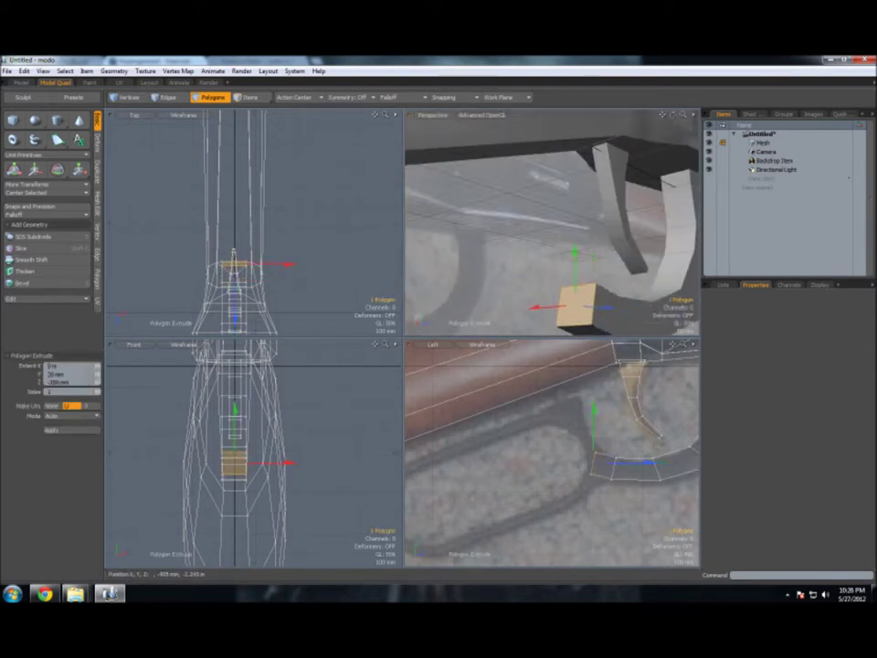
{"action": "key", "text": "e"}
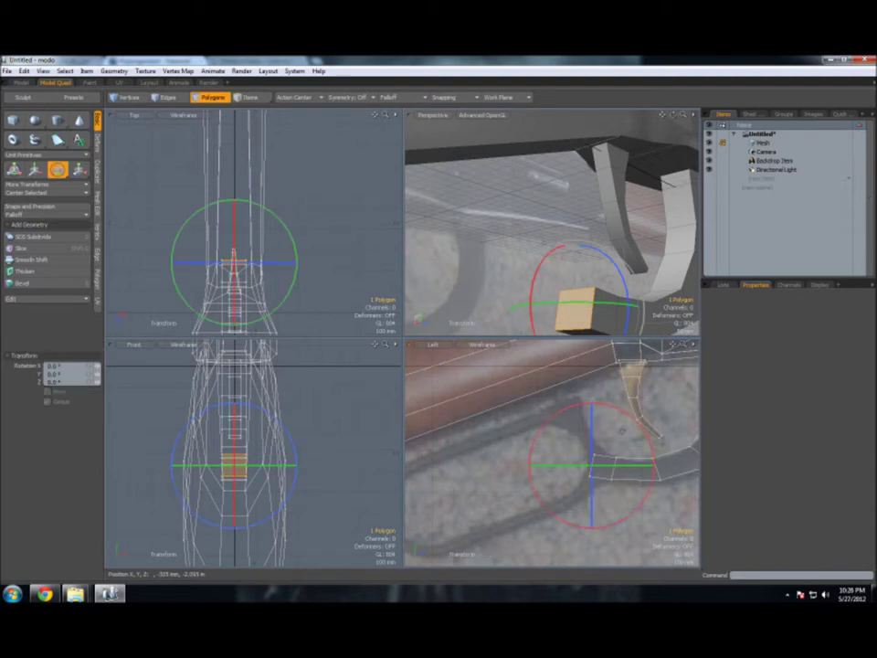
{"action": "left_click_drag", "start_coordinate": [639, 429], "coordinate": [633, 422]}
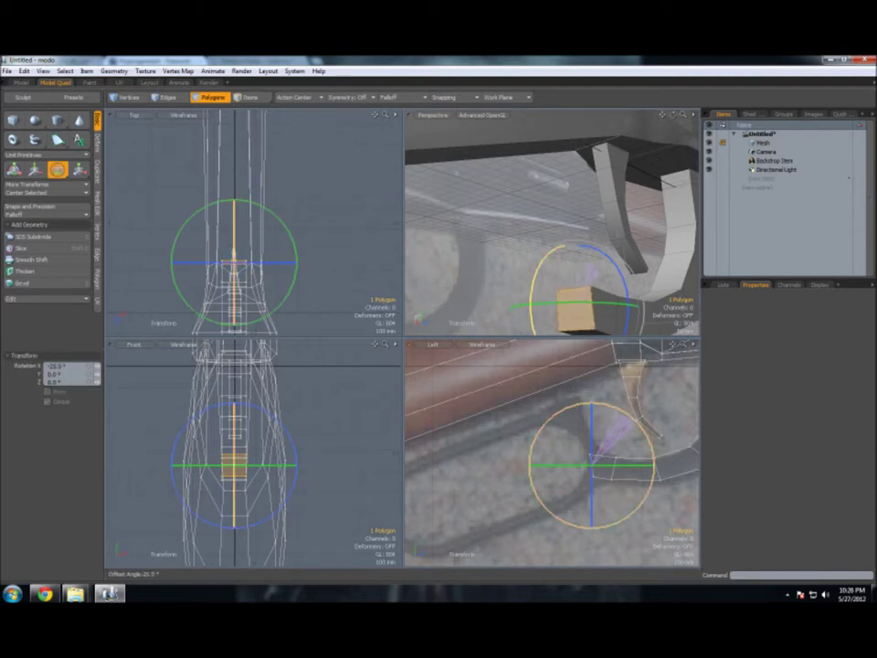
{"action": "key", "text": "w"}
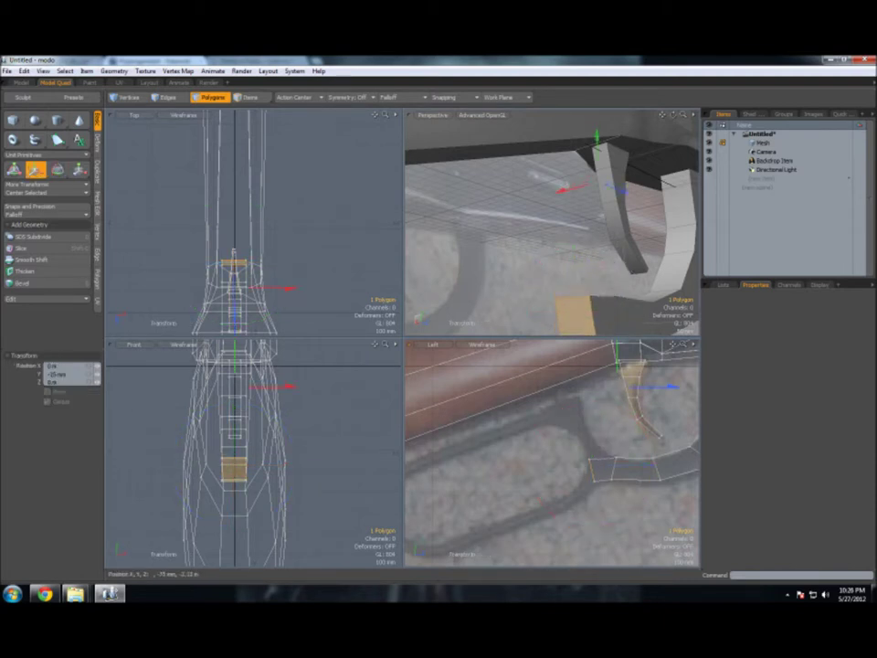
{"action": "key", "text": "space"}
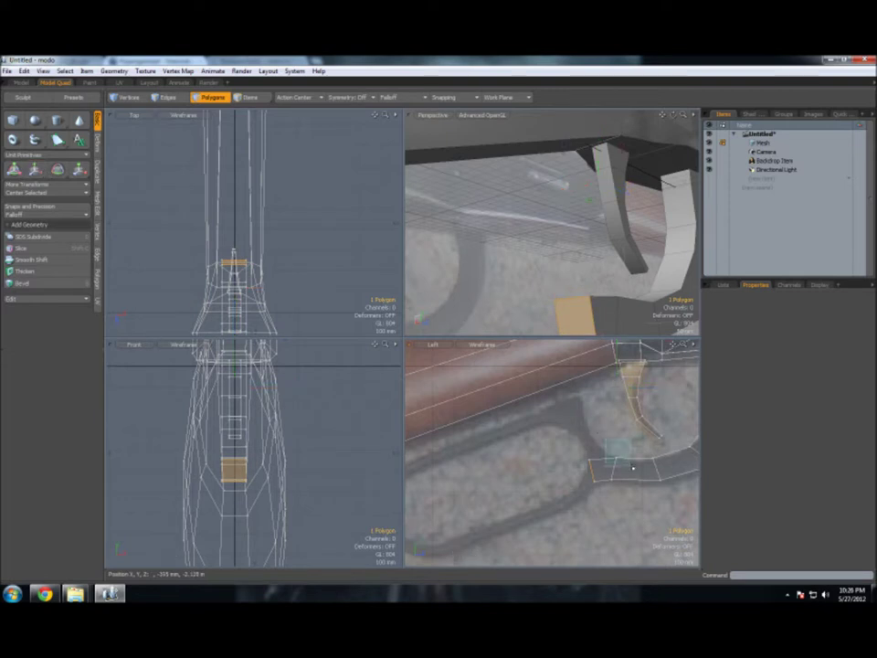
Step: Shift the four joint vertices slightly to follow the loop in the photo
{"action": "key", "text": "1"}
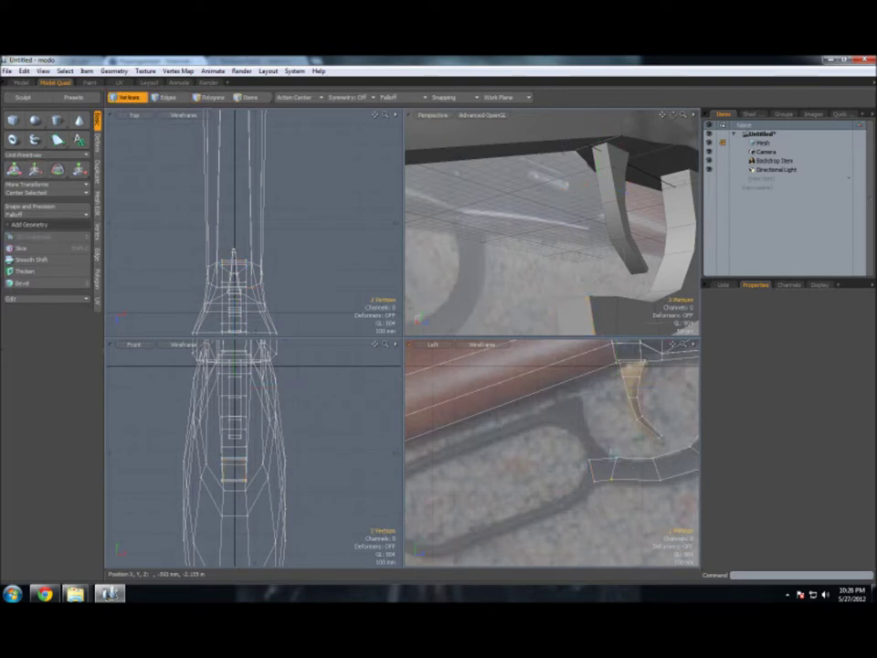
{"action": "key", "text": "w"}
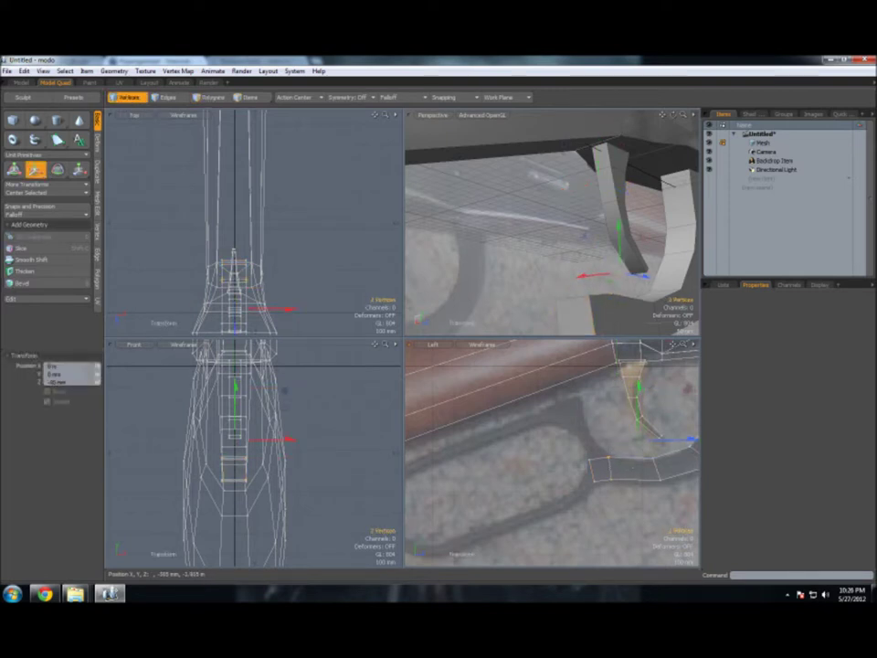
{"action": "key", "text": "q"}
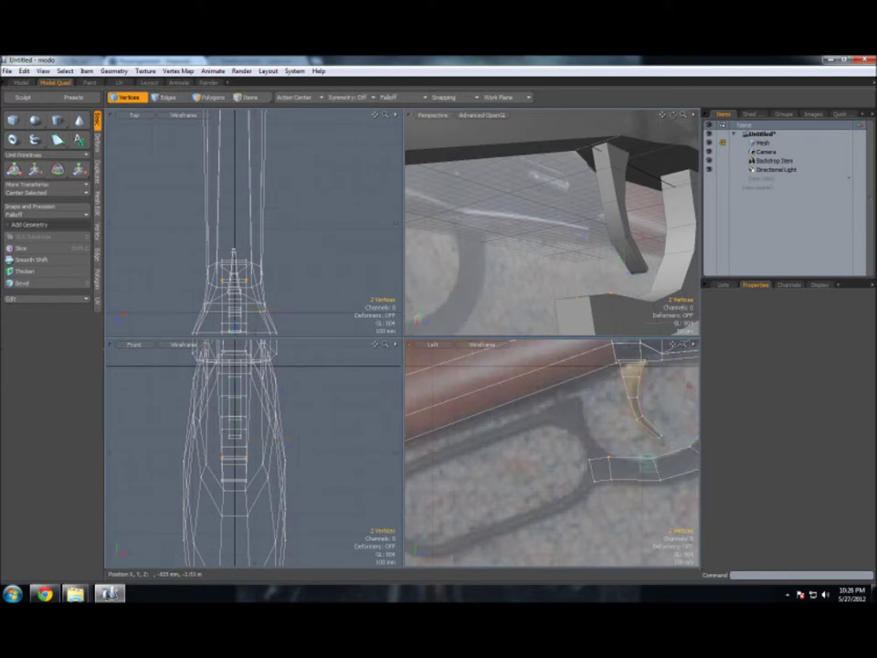
{"action": "key", "text": "Escape"}
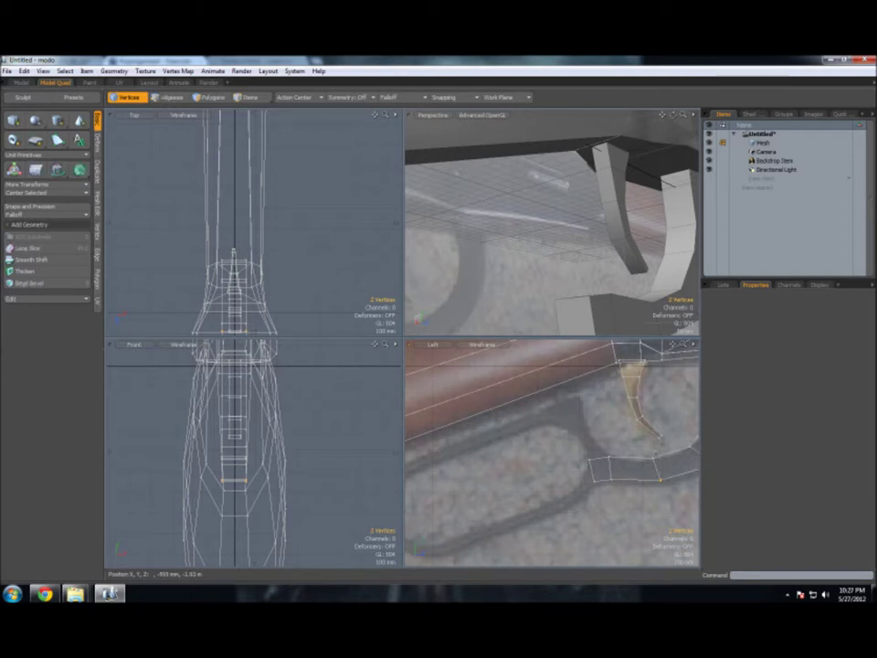
{"action": "key", "text": "w"}
{"action": "left_click_drag", "start_coordinate": [656, 448], "coordinate": [649, 452]}
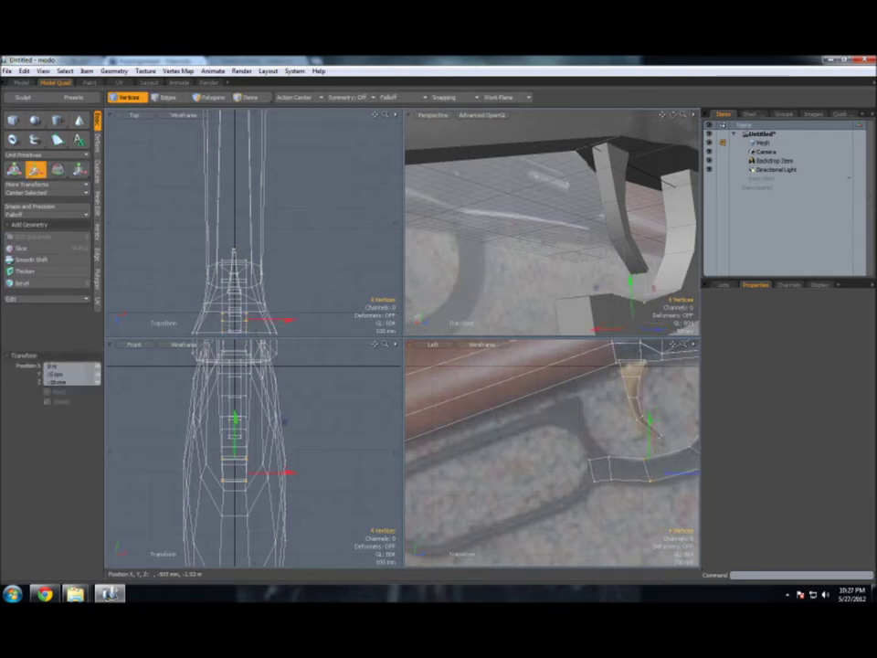
{"action": "key", "text": "space"}
Step: Fine-tune the joint vertices further, then orbit the view beneath the trigger guard
{"action": "key", "text": "w"}
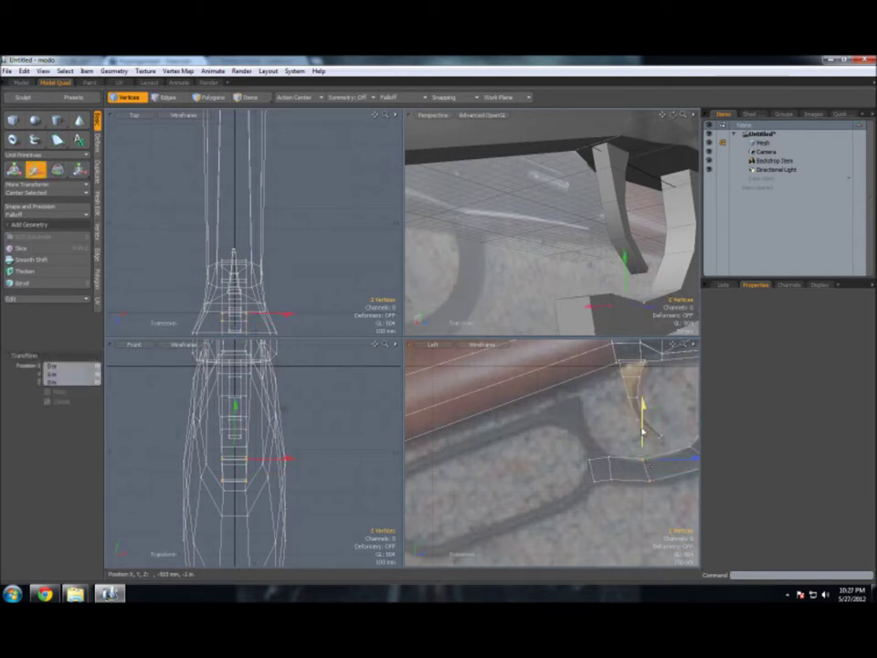
{"action": "key", "text": "space"}
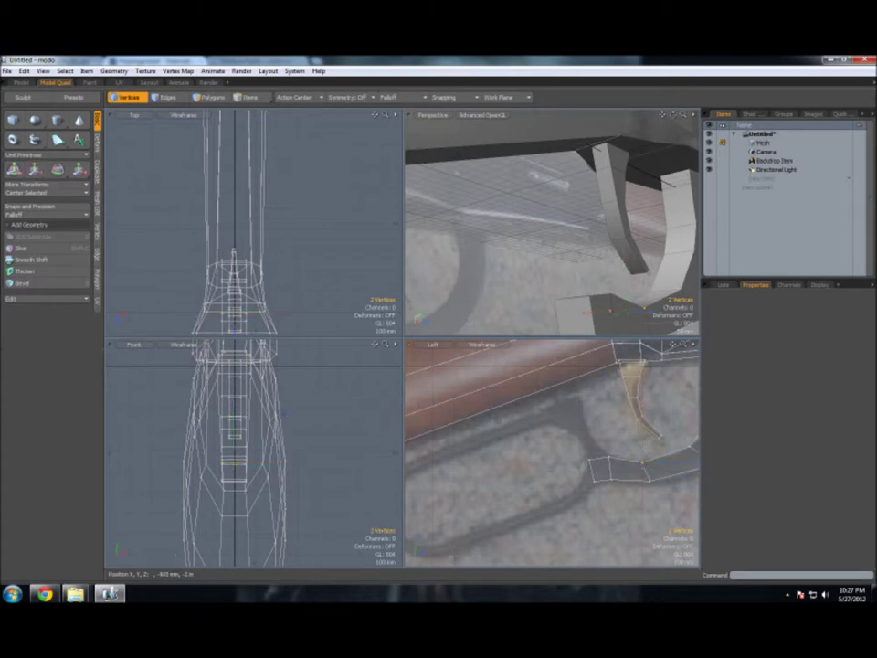
{"action": "key", "text": "w"}
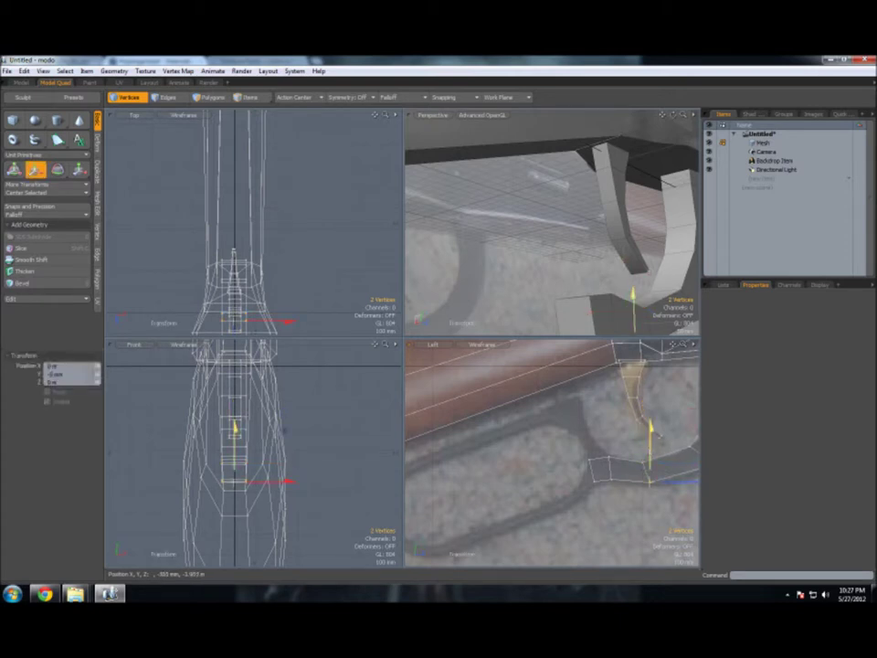
{"action": "key", "text": "space"}
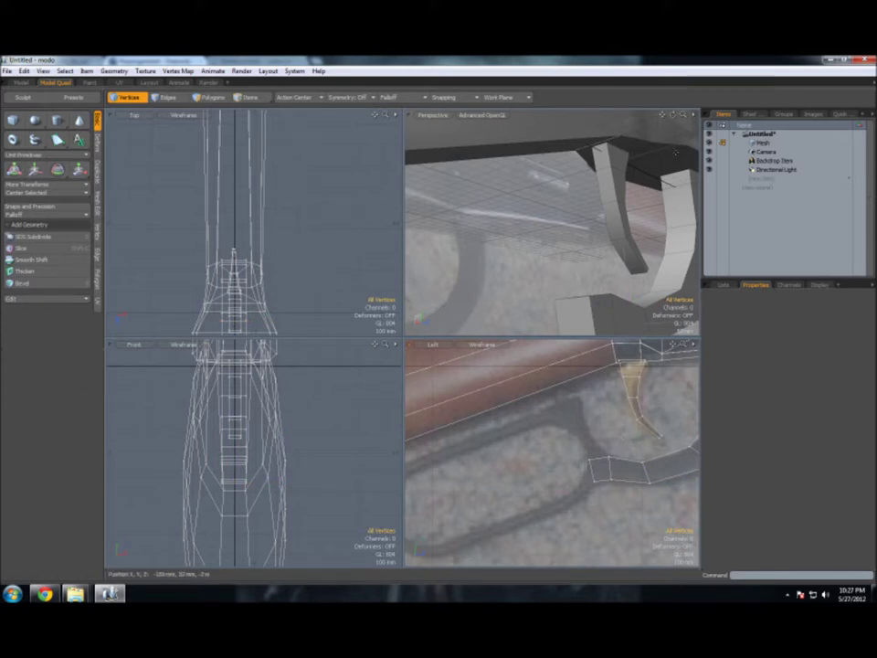
{"action": "key", "text": "space"}
{"action": "key", "text": "space"}
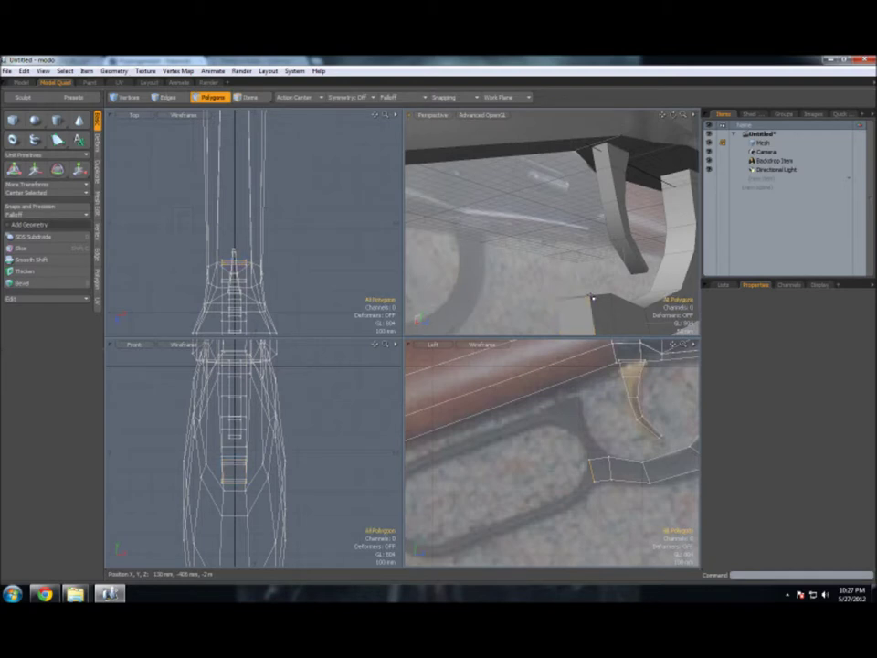
{"action": "left_click_drag", "start_coordinate": [631, 242], "coordinate": [576, 324], "text": "alt"}
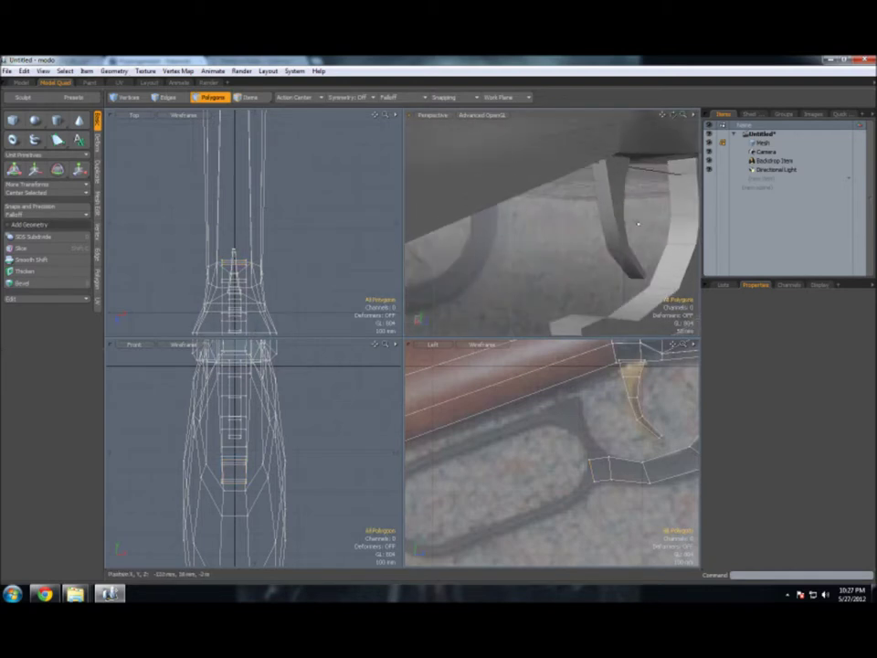
Step: Extrude a lower-bar face upward into a new section and adjust two of its vertices
{"action": "left_click", "coordinate": [575, 325]}
{"action": "key", "text": "shift+x"}
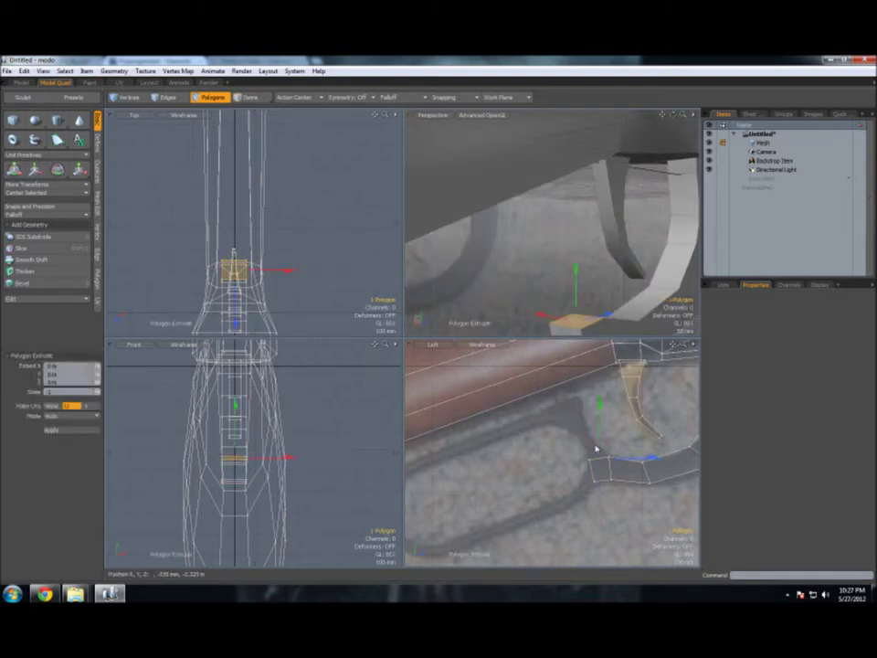
{"action": "left_click_drag", "start_coordinate": [447, 339], "coordinate": [433, 234]}
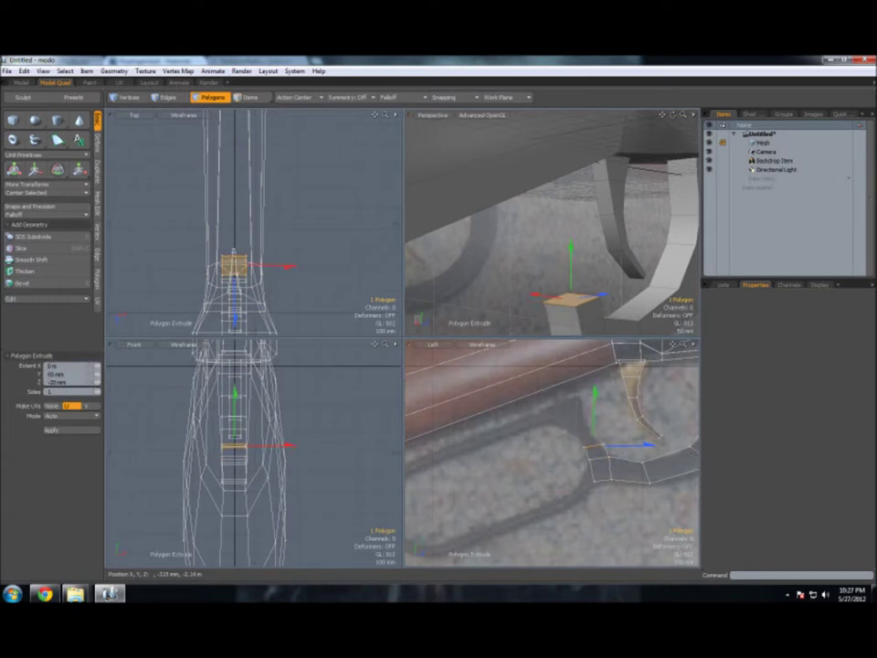
{"action": "key", "text": "space"}
{"action": "key", "text": "space"}
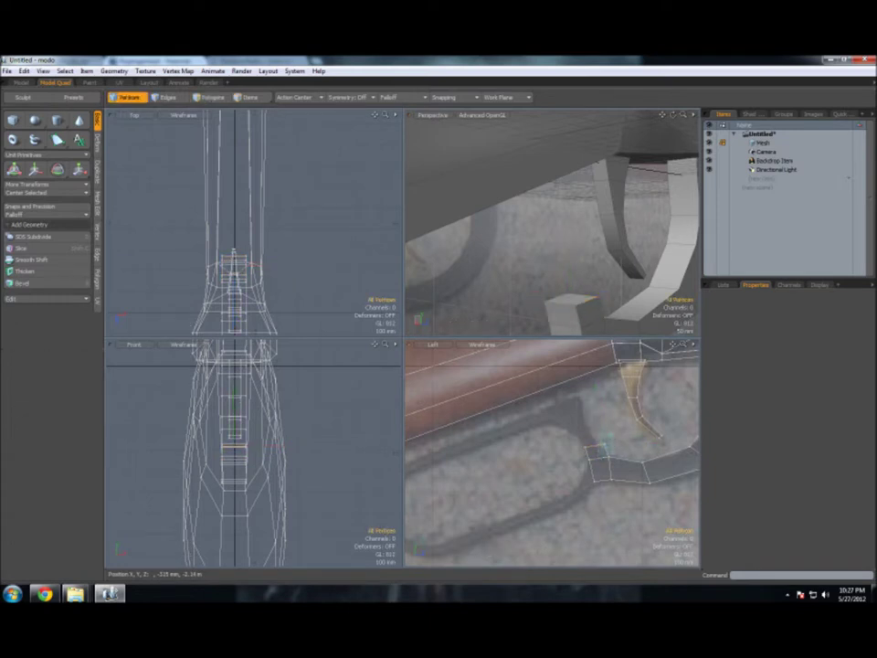
{"action": "key", "text": "w"}
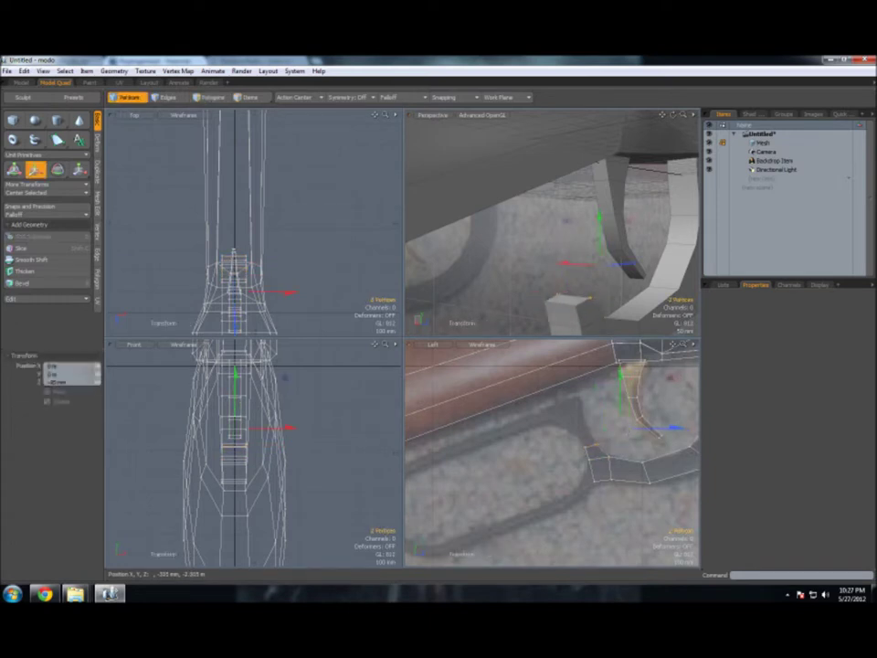
{"action": "key", "text": "space"}
{"action": "key", "text": "space"}
{"action": "key", "text": "space"}
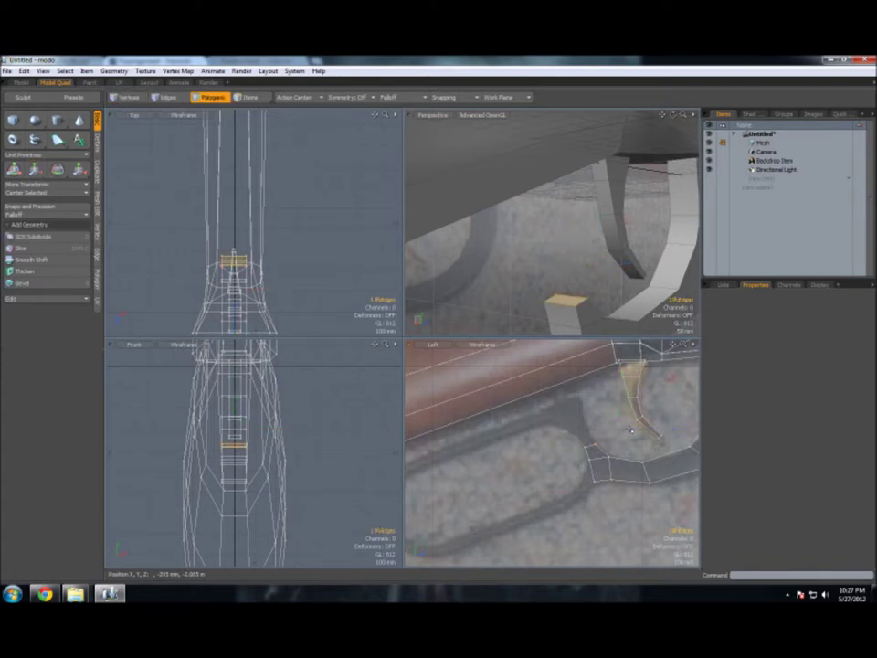
Step: Extend the section up to about 125 mm, nudge two vertices, and drag a slice across it
{"action": "key", "text": "shift+x"}
{"action": "left_click_drag", "start_coordinate": [438, 229], "coordinate": [406, 208]}
{"action": "key", "text": "y"}
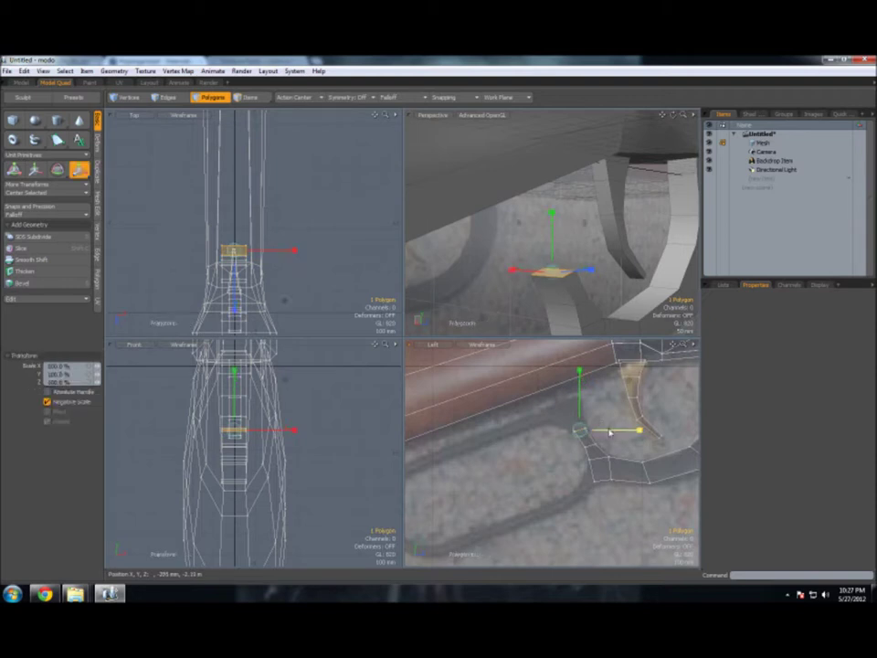
{"action": "key", "text": "shift+x"}
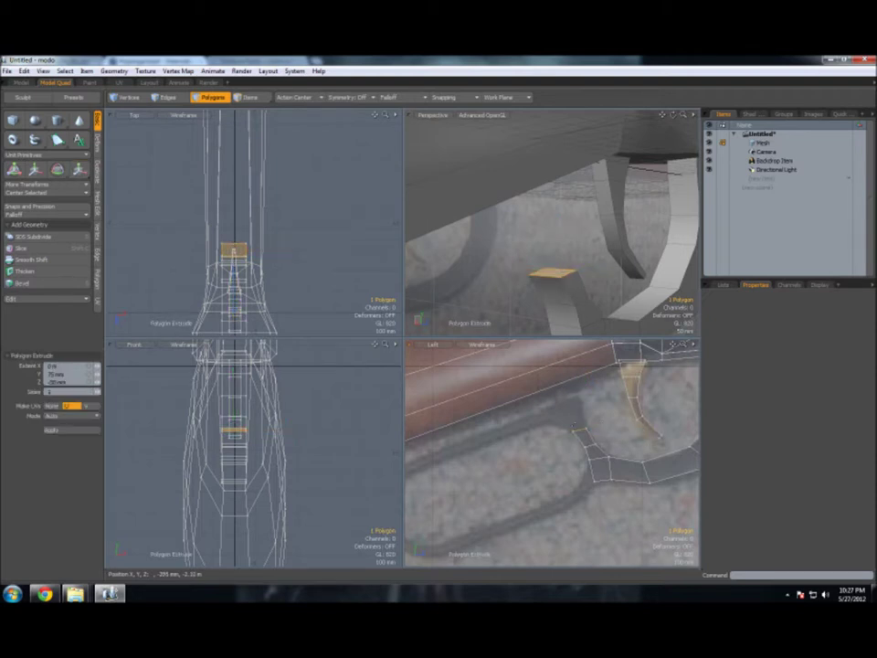
{"action": "left_click_drag", "start_coordinate": [413, 203], "coordinate": [402, 174]}
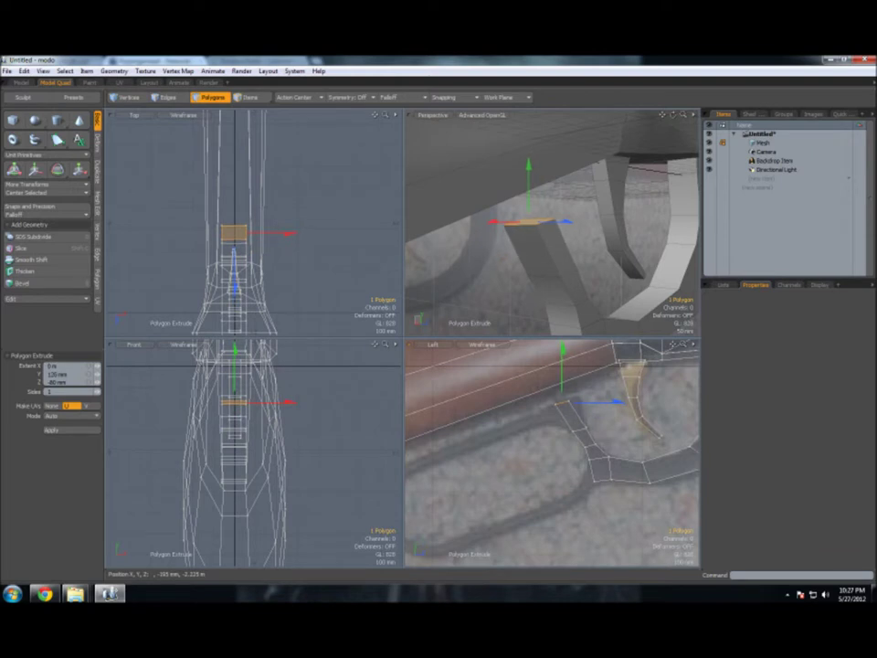
{"action": "key", "text": "space"}
{"action": "key", "text": "space"}
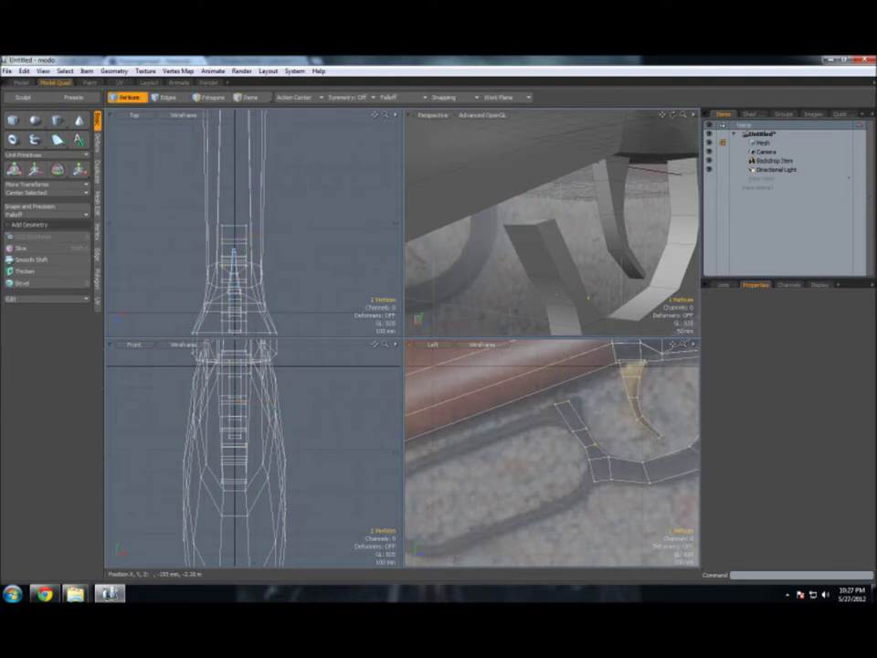
{"action": "key", "text": "w"}
{"action": "left_click_drag", "start_coordinate": [571, 402], "coordinate": [599, 411]}
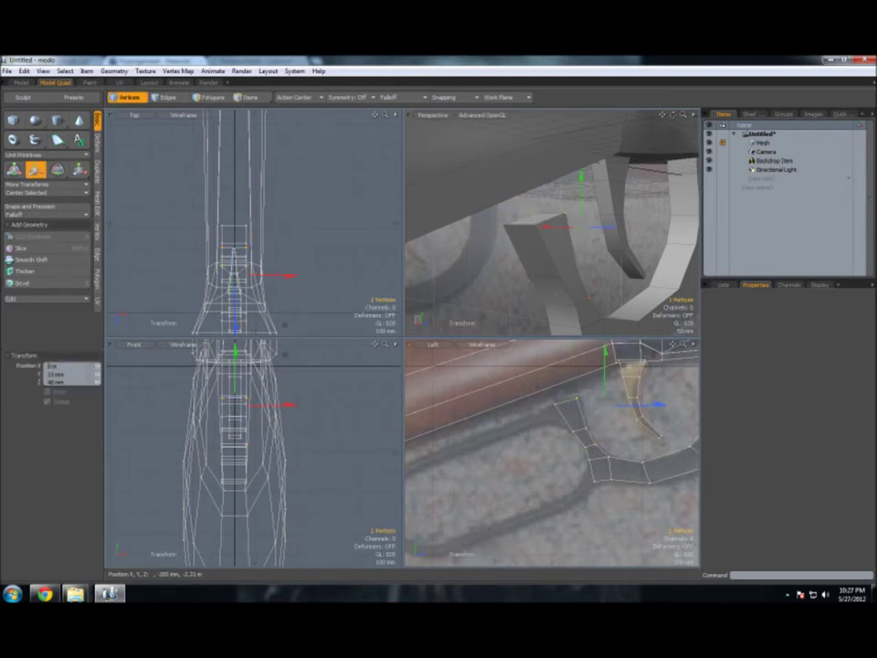
{"action": "key", "text": "space"}
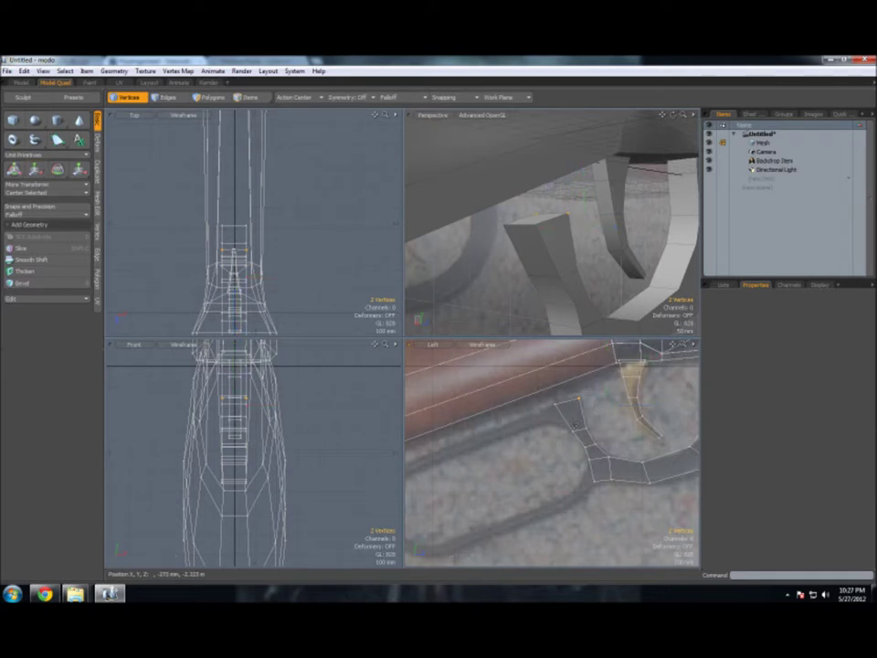
{"action": "left_click", "coordinate": [21, 247]}
{"action": "left_click_drag", "start_coordinate": [548, 423], "coordinate": [594, 413]}
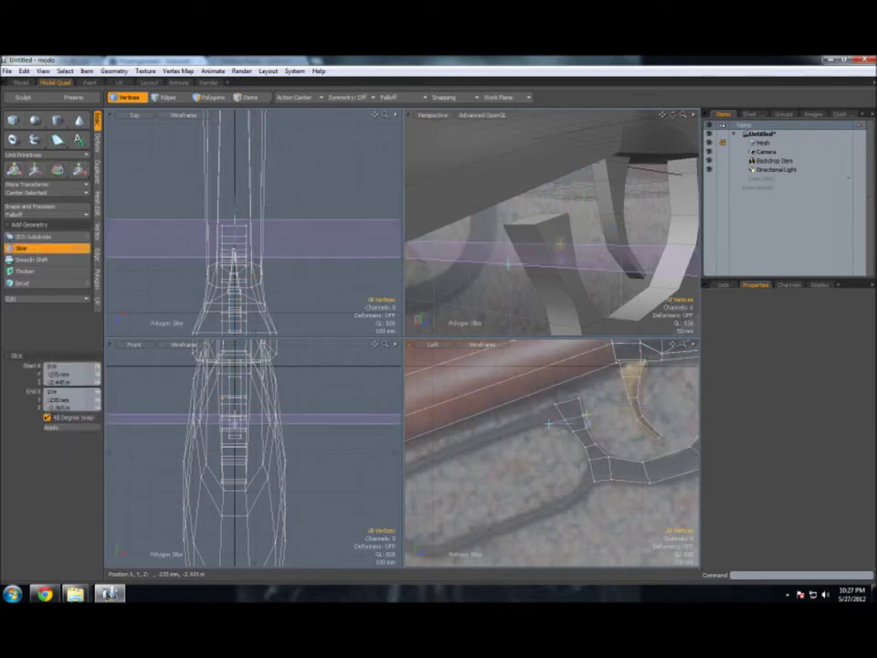
Step: Complete the slice cut and select a single face on the lever block
{"action": "key", "text": "space"}
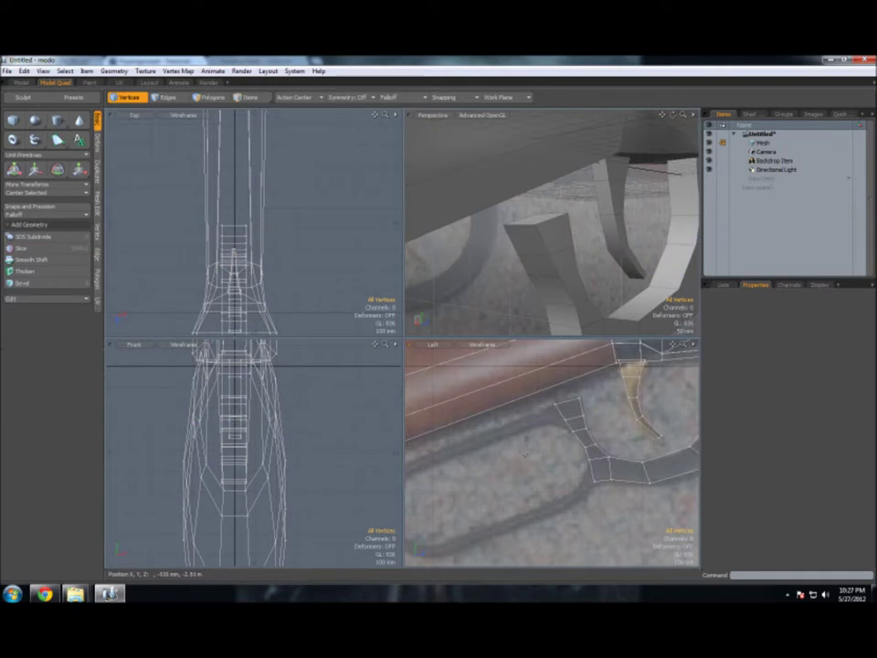
{"action": "key", "text": "3"}
{"action": "left_click_drag", "start_coordinate": [507, 243], "coordinate": [546, 245]}
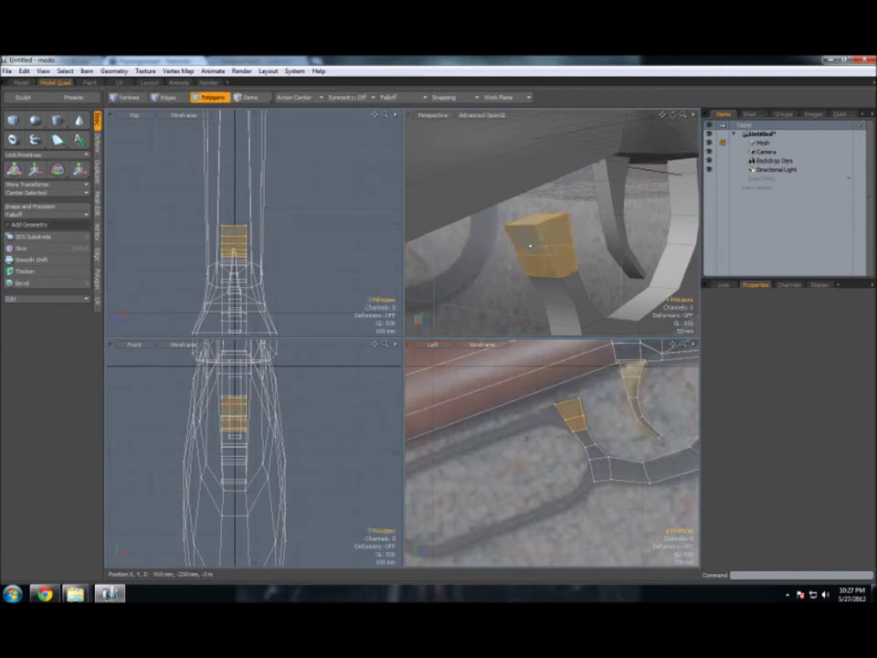
{"action": "left_click", "coordinate": [528, 245]}
{"action": "key", "text": "shift+x"}
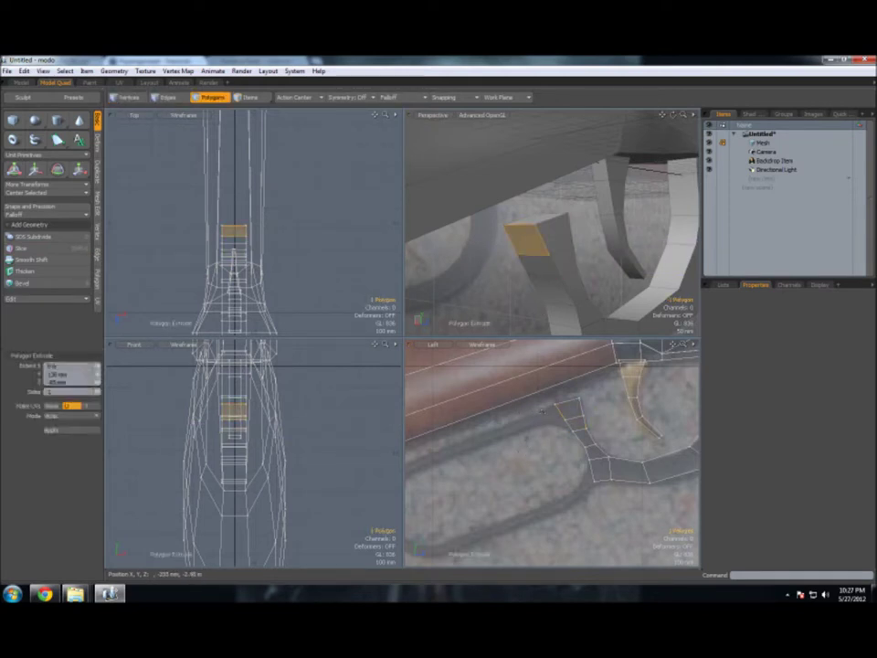
{"action": "key", "text": "space"}
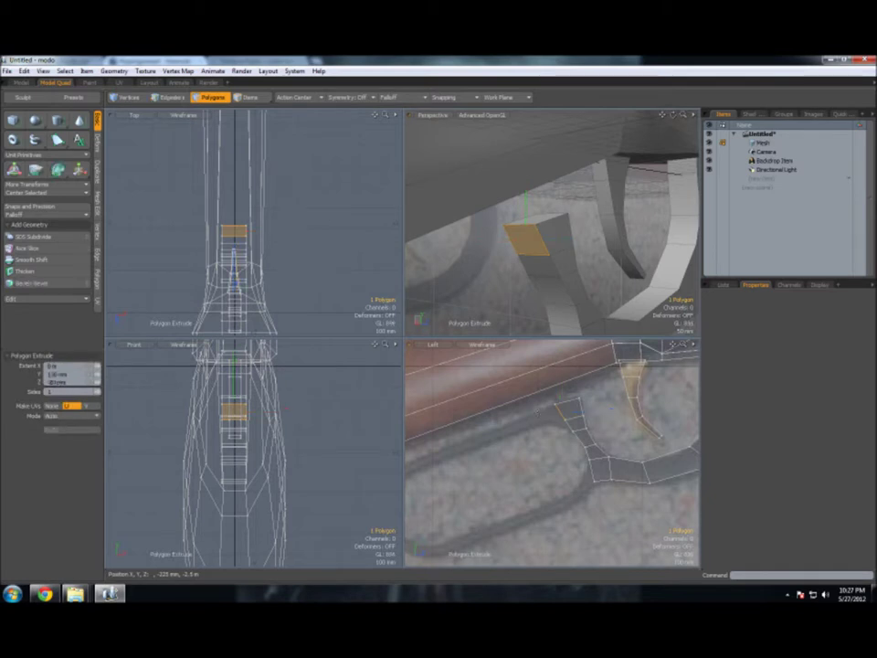
Step: Move two vertices to reshape the lever block
{"action": "key", "text": "1"}
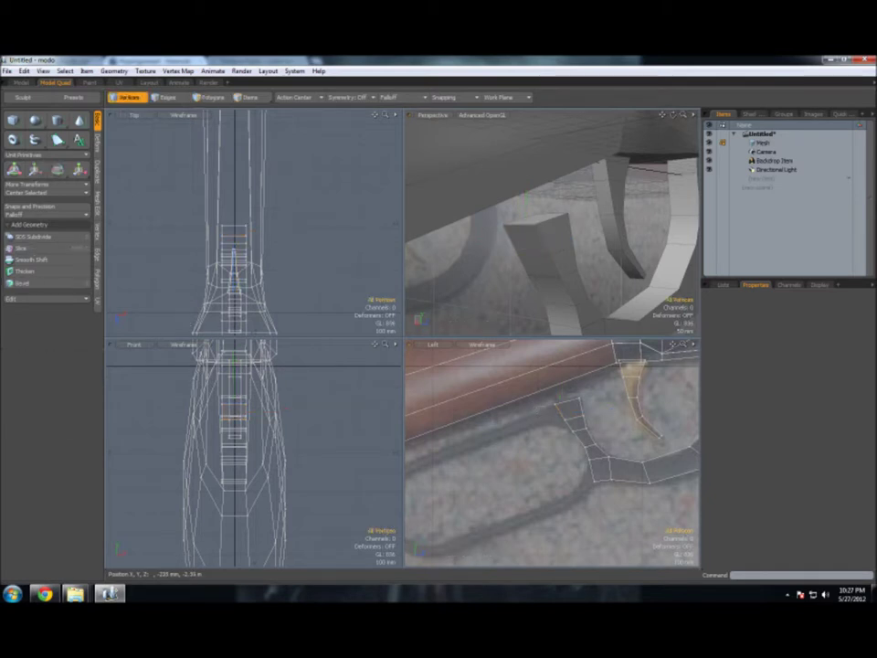
{"action": "key", "text": "w"}
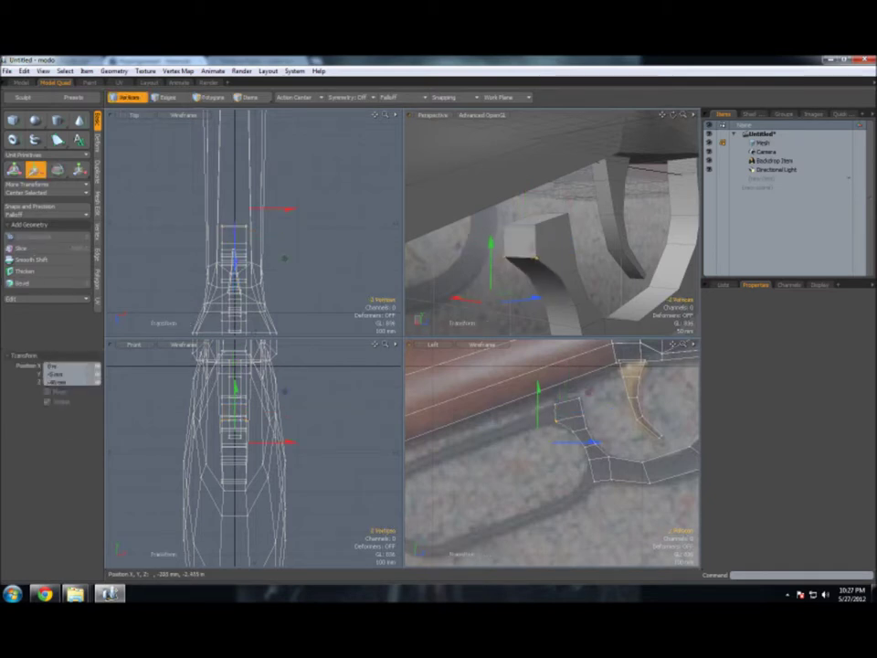
{"action": "key", "text": "space"}
{"action": "key", "text": "w"}
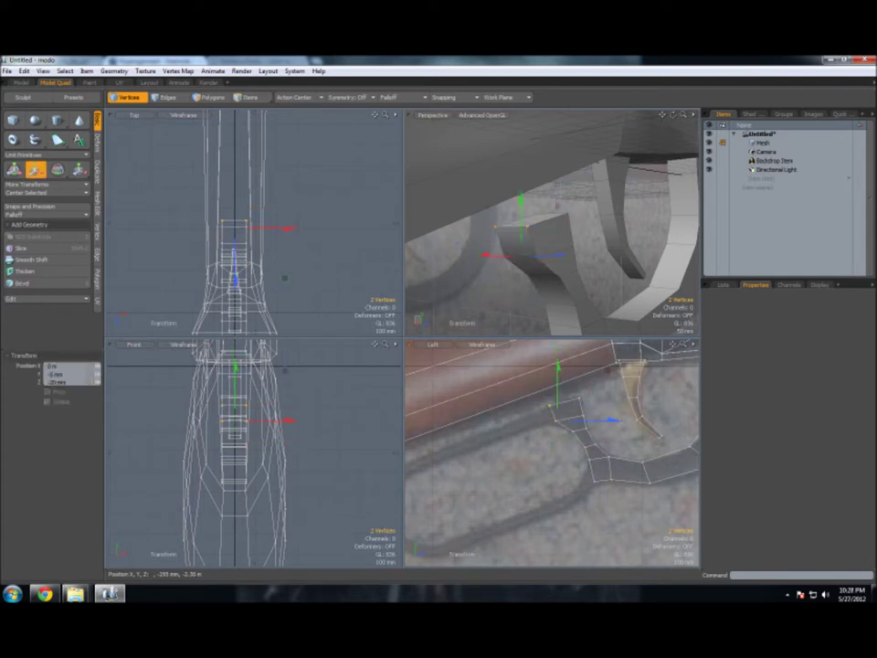
{"action": "key", "text": "space"}
{"action": "key", "text": "space"}
{"action": "key", "text": "space"}
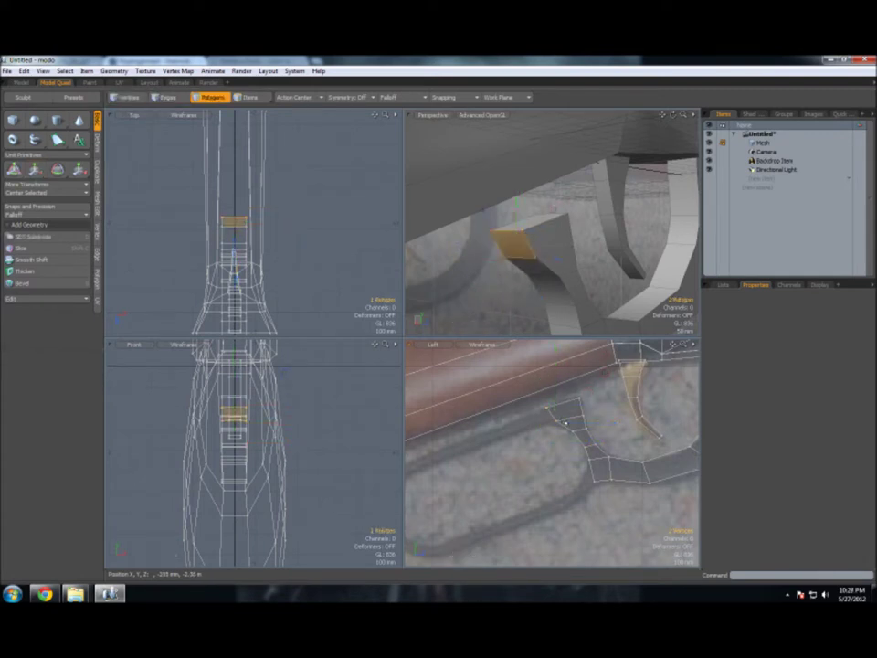
Step: Extrude the face forward along the arm to about -250 mm
{"action": "key", "text": "shift+x"}
{"action": "mouse_move", "coordinate": [539, 435]}
{"action": "left_mouse_down"}
{"action": "mouse_move", "coordinate": [457, 448]}
{"action": "mouse_move", "coordinate": [806, 308]}
{"action": "left_mouse_up"}
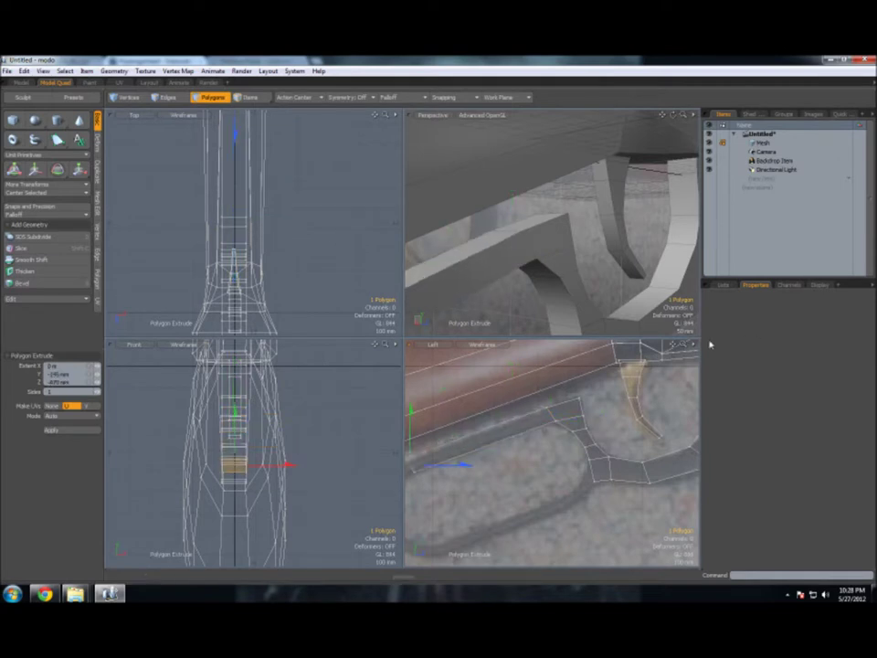
{"action": "key", "text": "shift+a"}
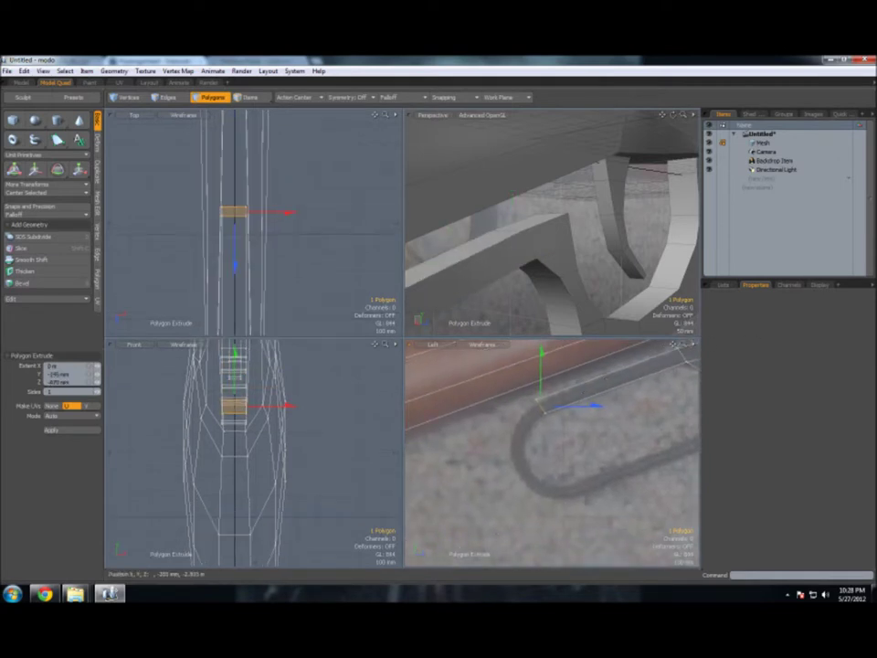
{"action": "left_click_drag", "start_coordinate": [541, 365], "coordinate": [534, 370]}
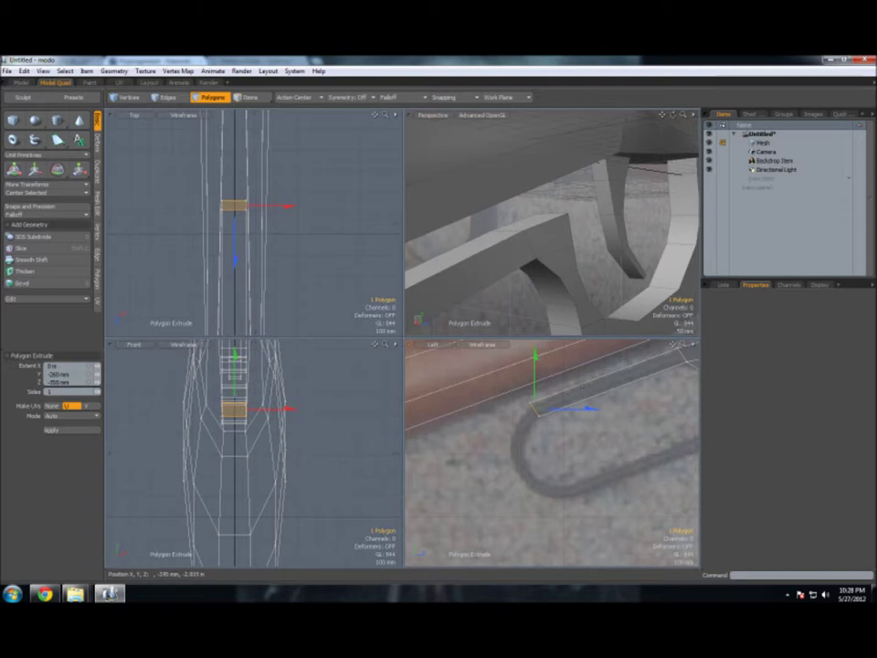
Step: Select the arm's end vertices and scale them inward to taper the front end
{"action": "key", "text": "1"}
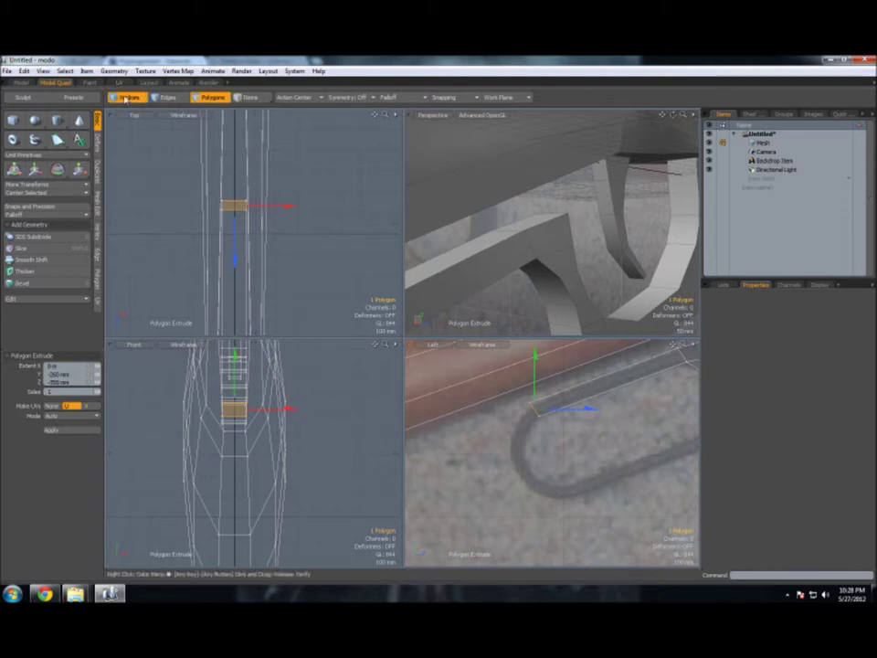
{"action": "key", "text": "w"}
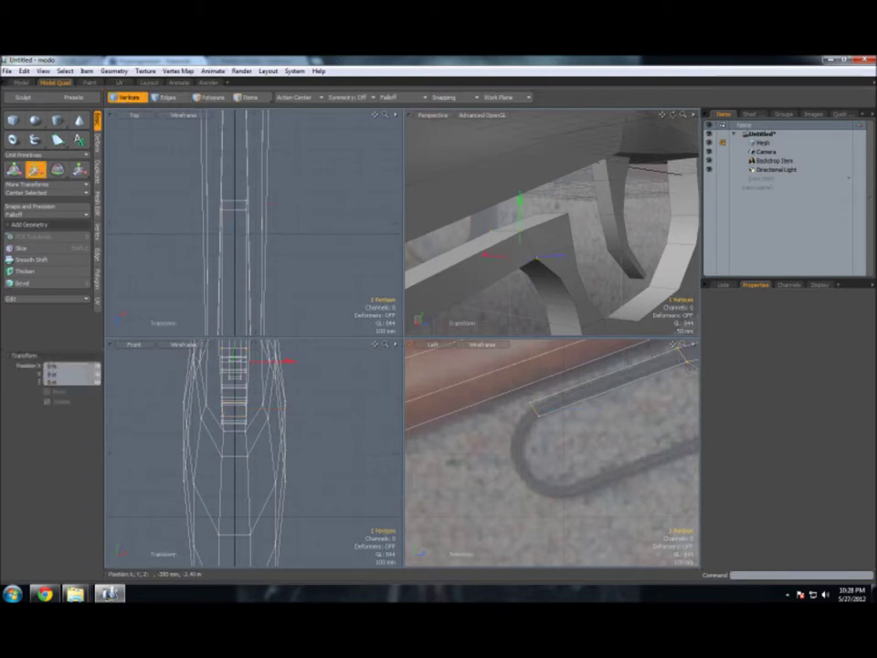
{"action": "left_click", "coordinate": [535, 268], "text": "shift"}
{"action": "left_click", "coordinate": [532, 409], "text": "shift"}
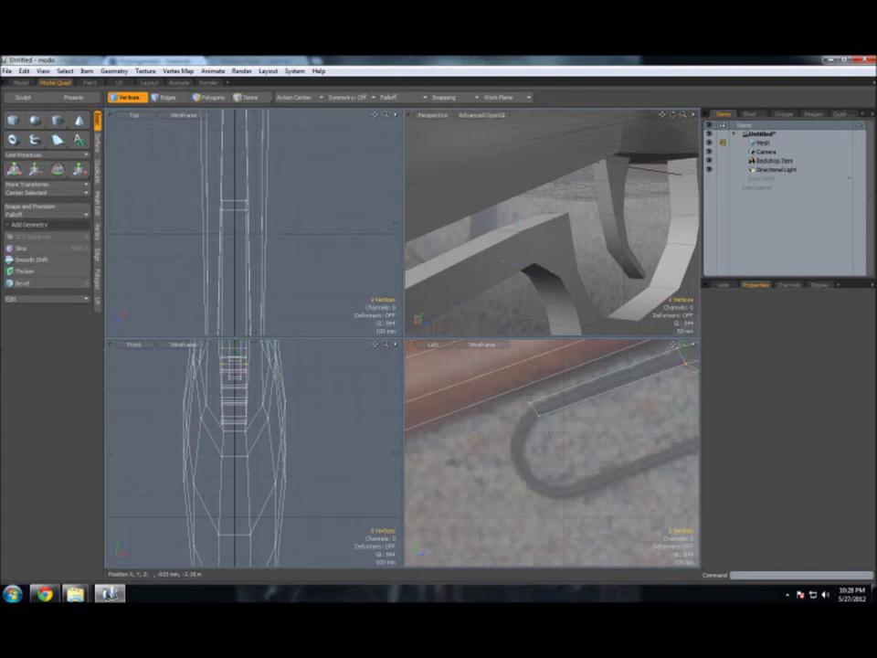
{"action": "key", "text": "r"}
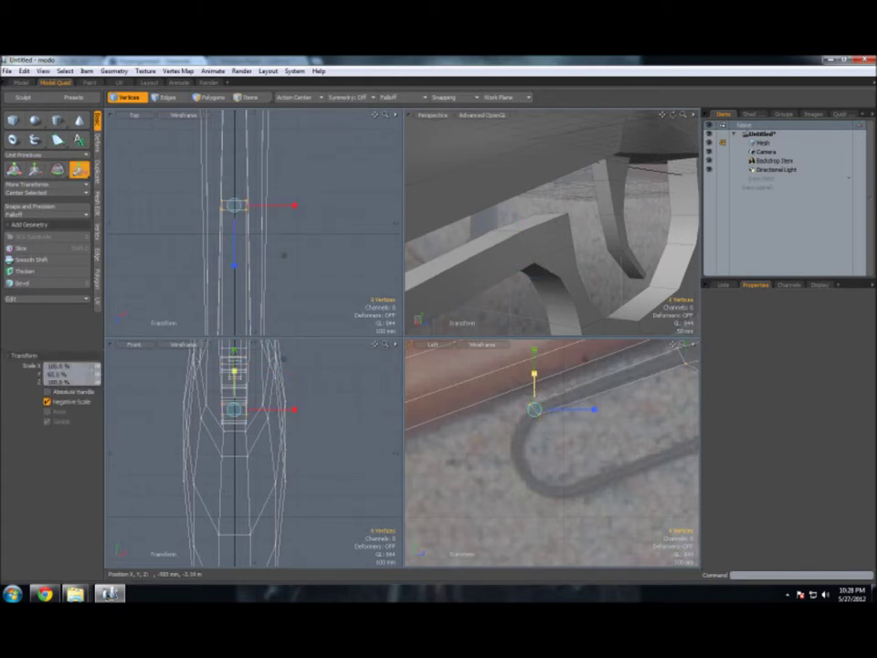
{"action": "left_click_drag", "start_coordinate": [594, 409], "coordinate": [577, 409]}
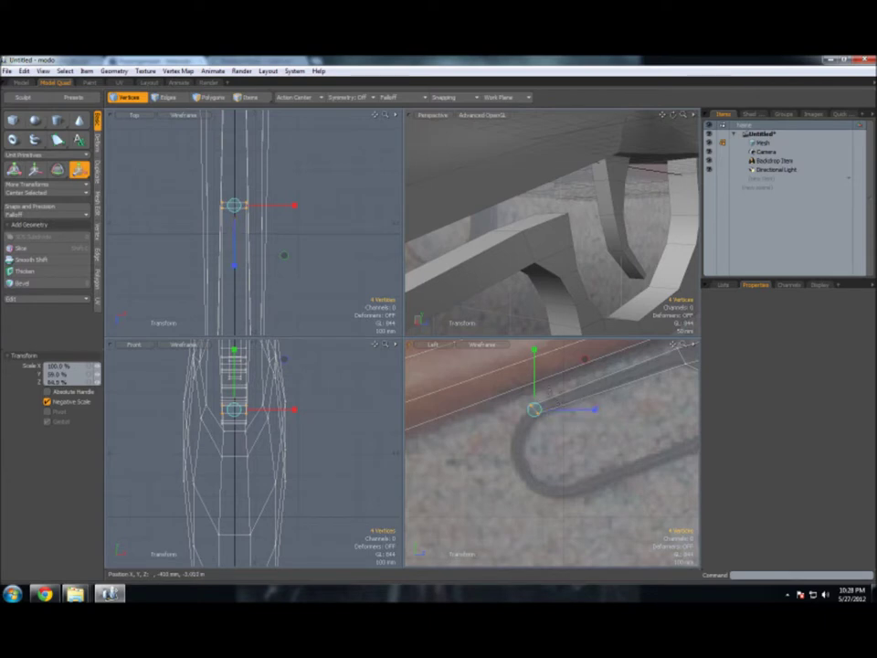
{"action": "key", "text": "w"}
{"action": "key", "text": "space"}
Step: Extrude the arm's end face toward the loop's curve
{"action": "key", "text": "space"}
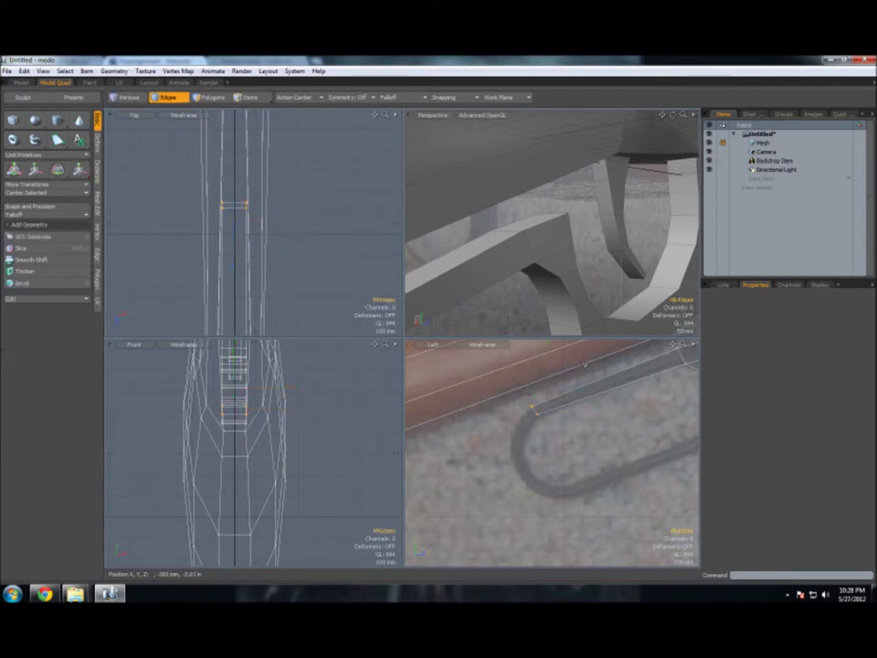
{"action": "key", "text": "space"}
{"action": "key", "text": "shift+x"}
{"action": "left_click_drag", "start_coordinate": [540, 408], "coordinate": [520, 416]}
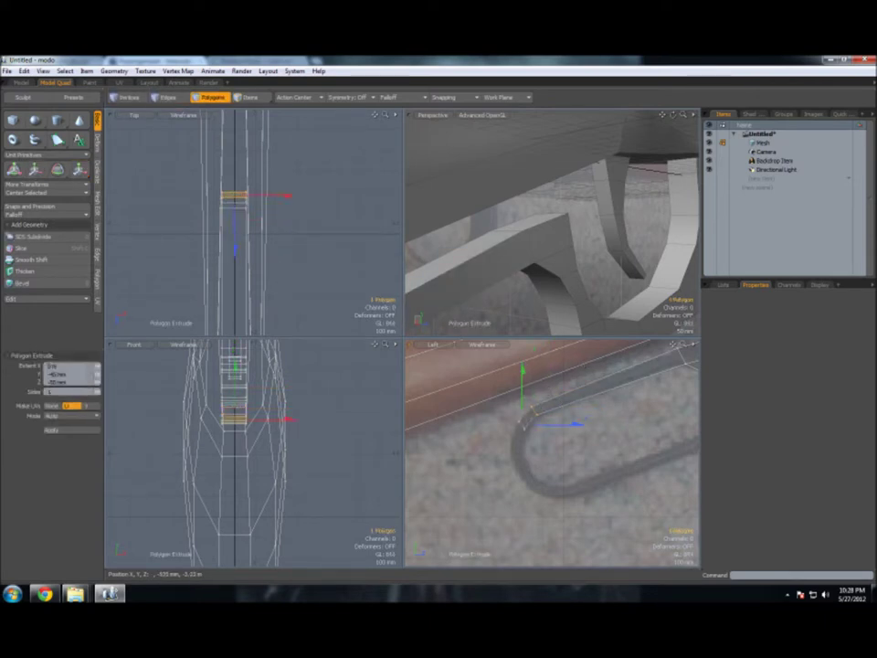
Step: Tilt the end face along the curve, extrude it, and rotate it about -31° into the bend
{"action": "key", "text": "e"}
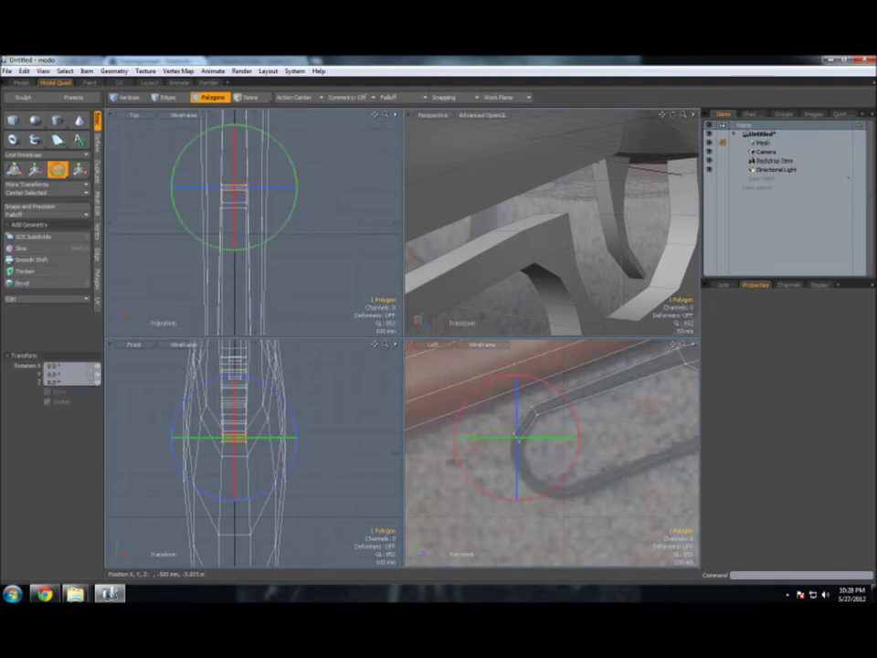
{"action": "mouse_move", "coordinate": [548, 384]}
{"action": "left_mouse_down"}
{"action": "mouse_move", "coordinate": [576, 420]}
{"action": "mouse_move", "coordinate": [548, 438]}
{"action": "left_mouse_up"}
{"action": "key", "text": "shift+x"}
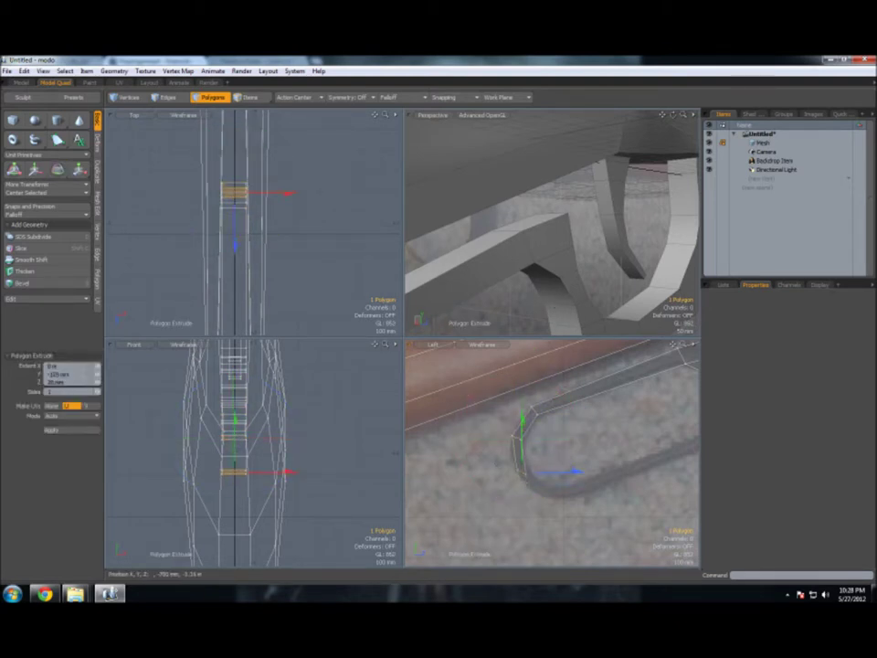
{"action": "key", "text": "e"}
{"action": "left_click_drag", "start_coordinate": [401, 343], "coordinate": [394, 311]}
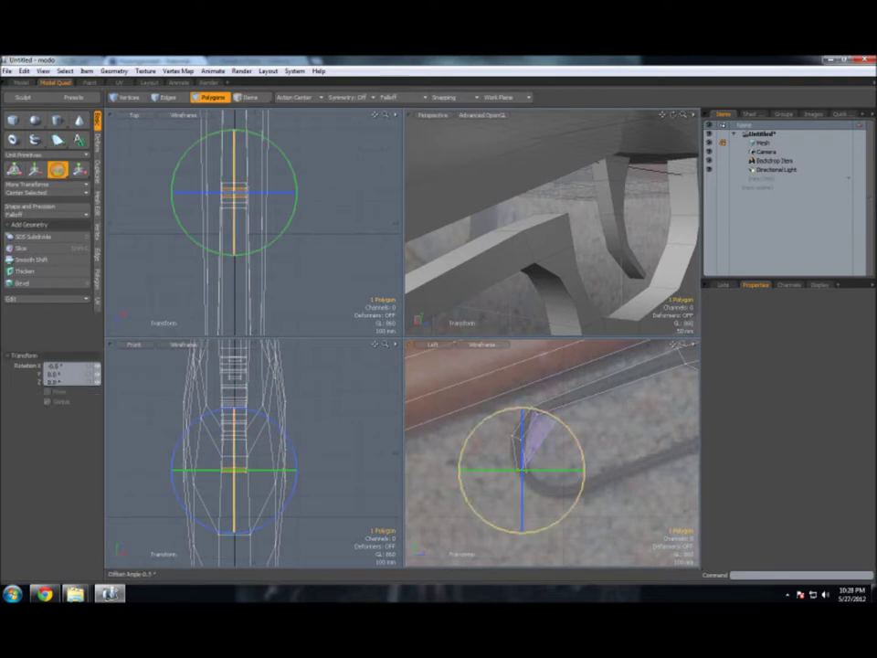
{"action": "key", "text": "space"}
Step: Extrude a -100 mm segment and rotate it further around the bend
{"action": "key", "text": "shift+x"}
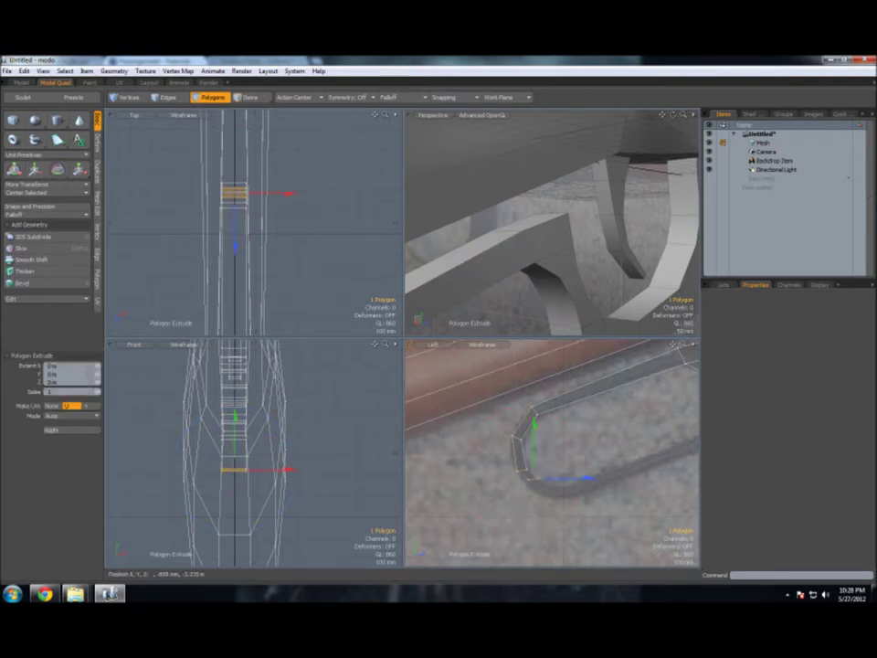
{"action": "type", "text": "-100"}
{"action": "key", "text": "Return"}
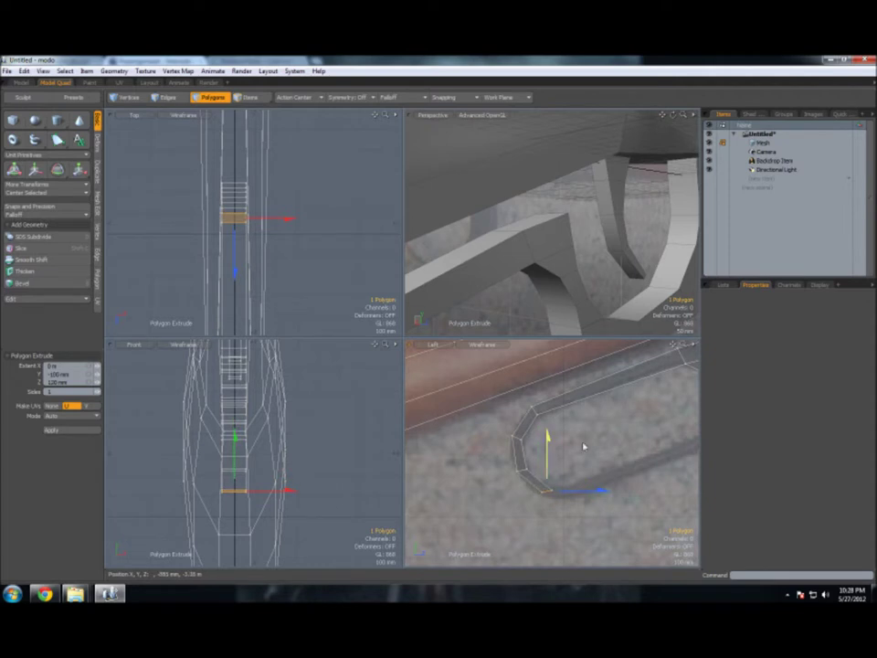
{"action": "key", "text": "e"}
{"action": "left_click_drag", "start_coordinate": [421, 345], "coordinate": [402, 279]}
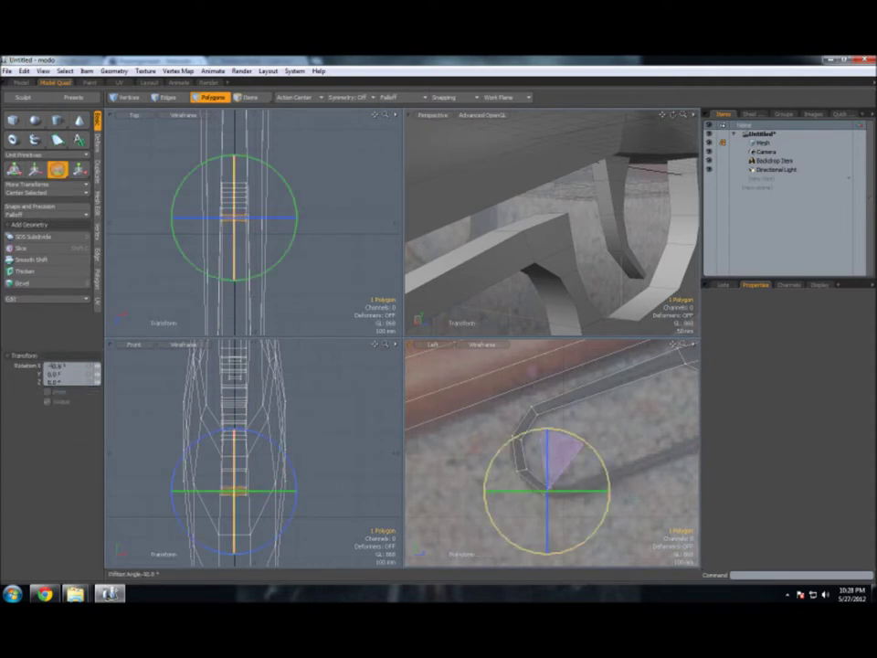
{"action": "key", "text": "space"}
Step: Extrude another segment, turn it about 45°, and nudge it up to match the loop
{"action": "key", "text": "shift+x"}
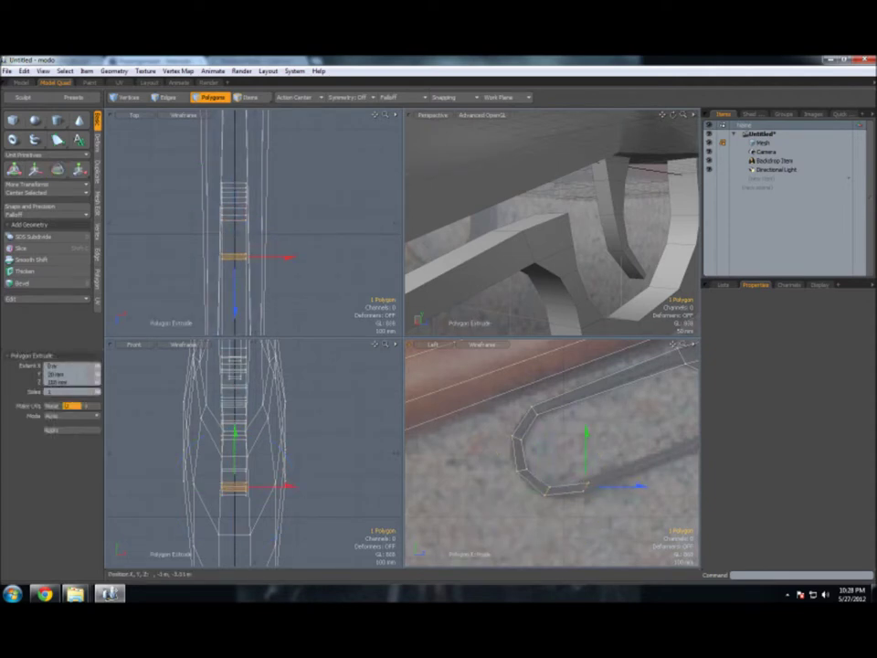
{"action": "key", "text": "e"}
{"action": "left_click_drag", "start_coordinate": [630, 447], "coordinate": [639, 452]}
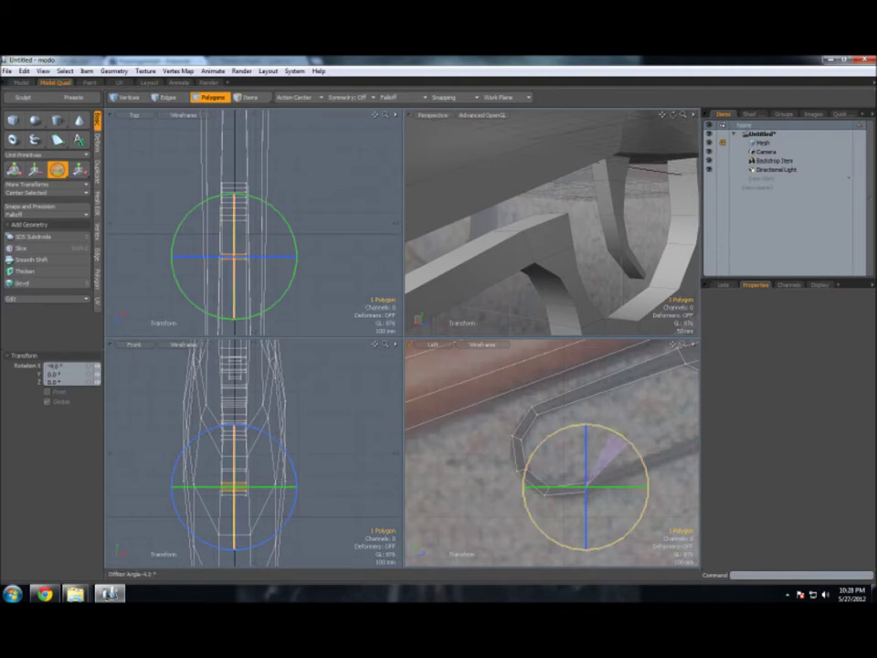
{"action": "key", "text": "w"}
{"action": "left_click_drag", "start_coordinate": [587, 431], "coordinate": [610, 452]}
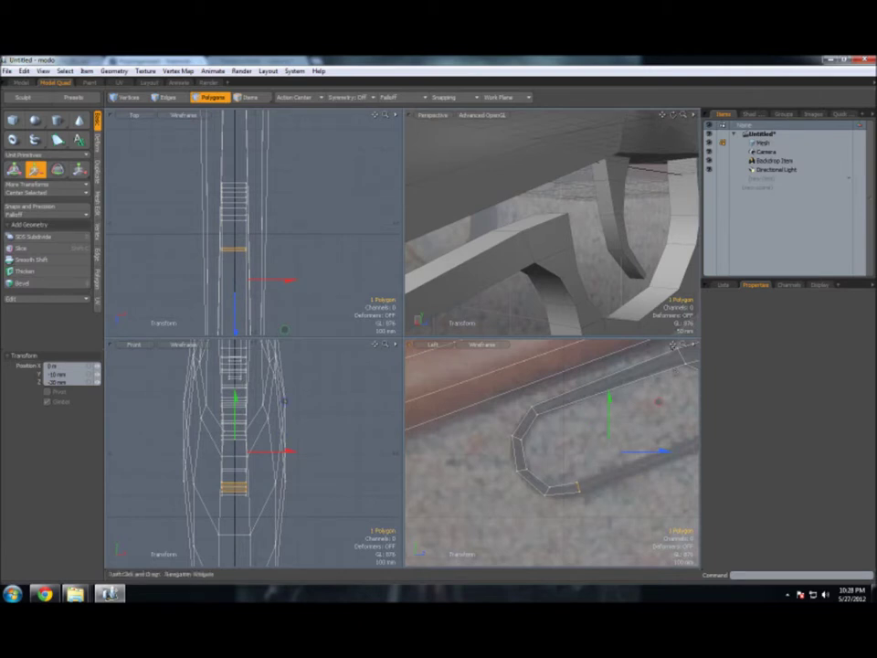
{"action": "left_click_drag", "start_coordinate": [674, 345], "coordinate": [672, 347]}
Step: Pull a long segment along the loop, tilt it to the curve, and nudge its vertices to fit
{"action": "key", "text": "shift+x"}
{"action": "left_click_drag", "start_coordinate": [480, 499], "coordinate": [595, 452]}
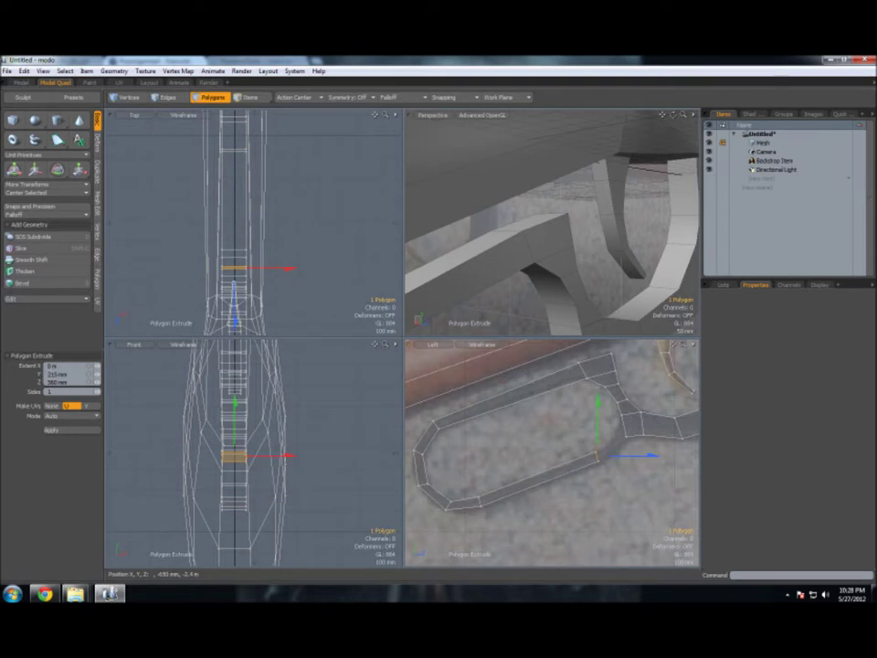
{"action": "key", "text": "e"}
{"action": "left_click_drag", "start_coordinate": [642, 412], "coordinate": [639, 419]}
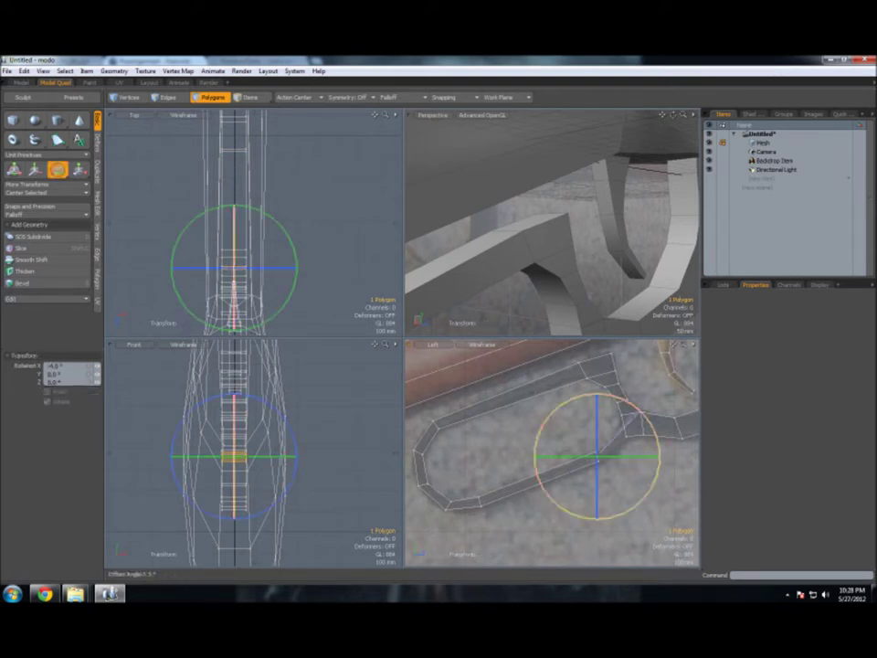
{"action": "key", "text": "space"}
{"action": "key", "text": "space"}
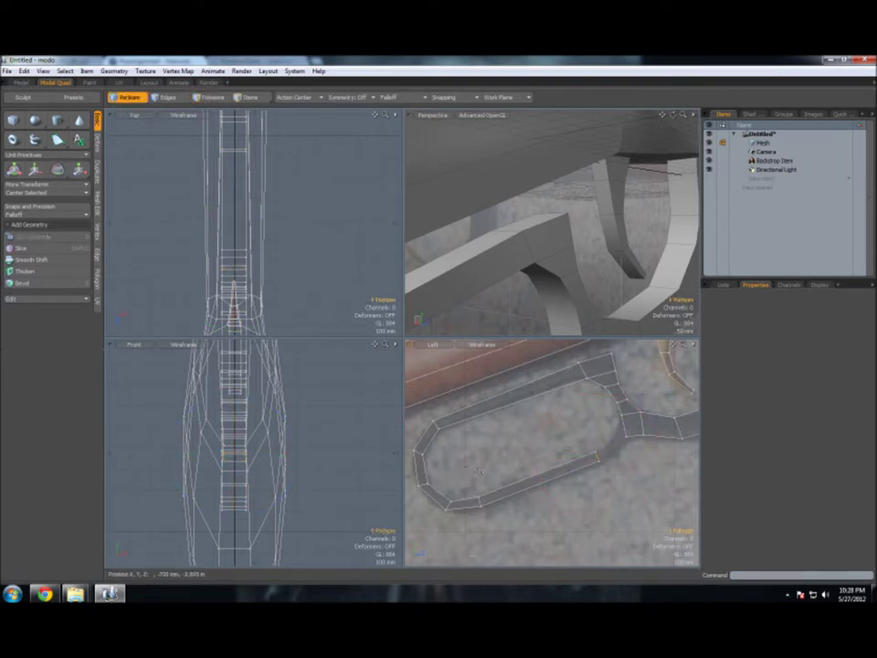
{"action": "key", "text": "w"}
{"action": "left_click_drag", "start_coordinate": [481, 463], "coordinate": [480, 466]}
{"action": "key", "text": "space"}
{"action": "key", "text": "space"}
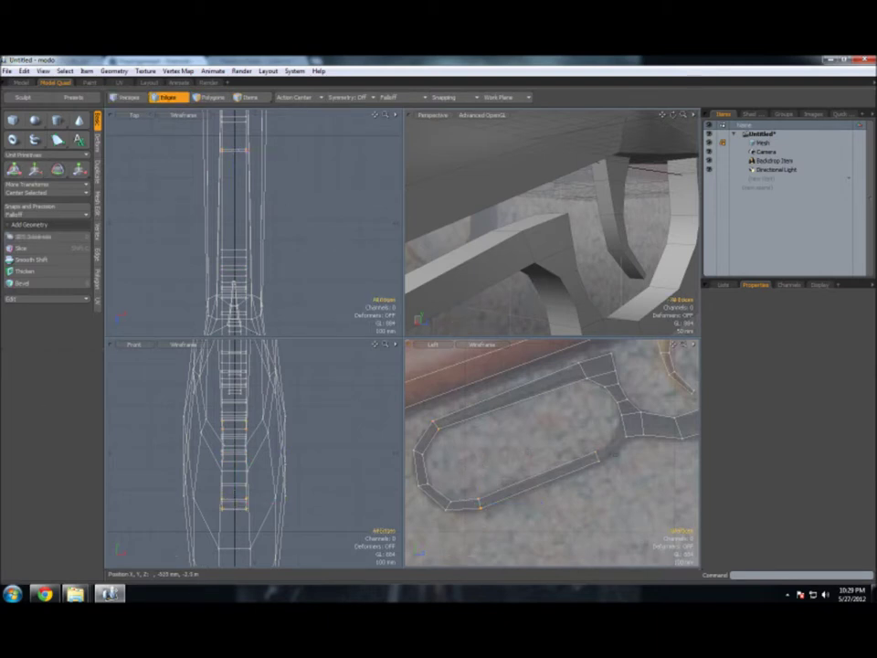
{"action": "key", "text": "space"}
Step: Extrude the last segment toward the starting block, move its two end vertices, and orbit to inspect the joint
{"action": "key", "text": "shift+x"}
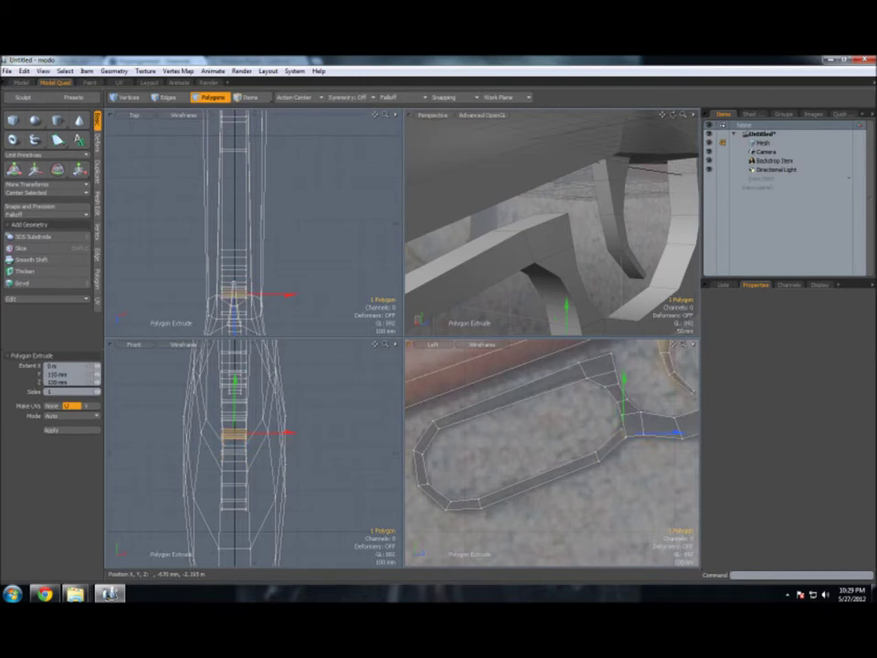
{"action": "key", "text": "space"}
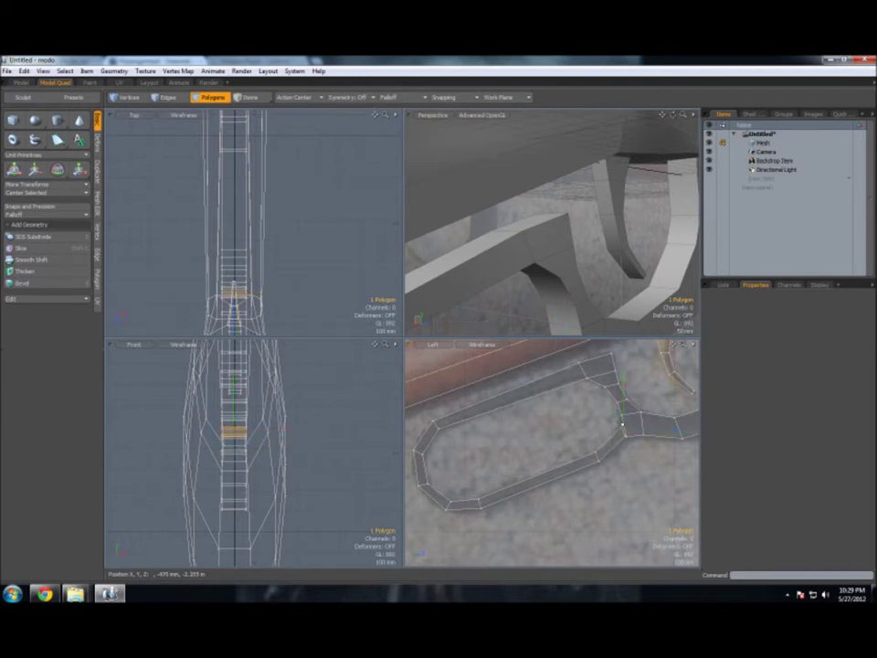
{"action": "key", "text": "space"}
{"action": "key", "text": "w"}
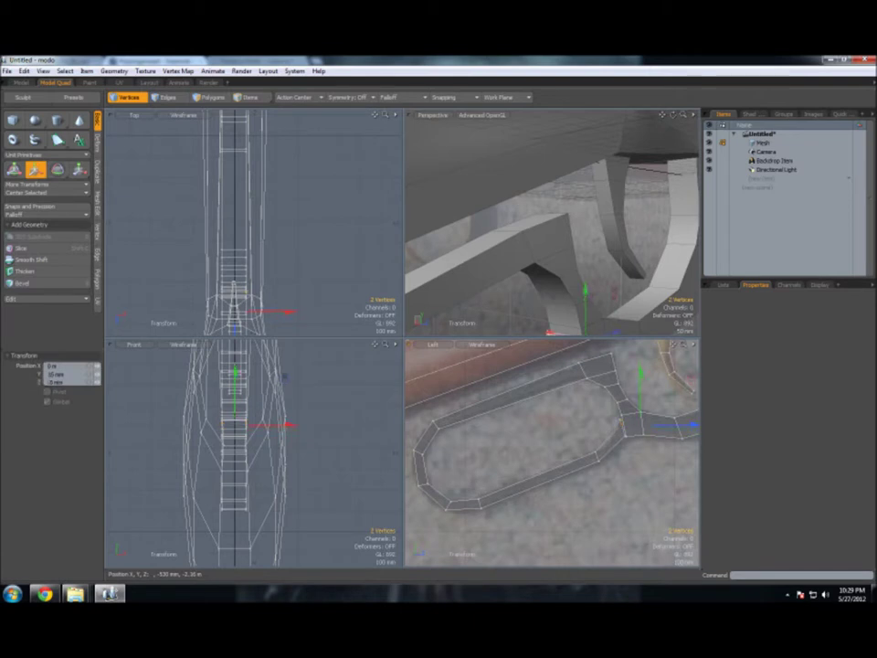
{"action": "key", "text": "space"}
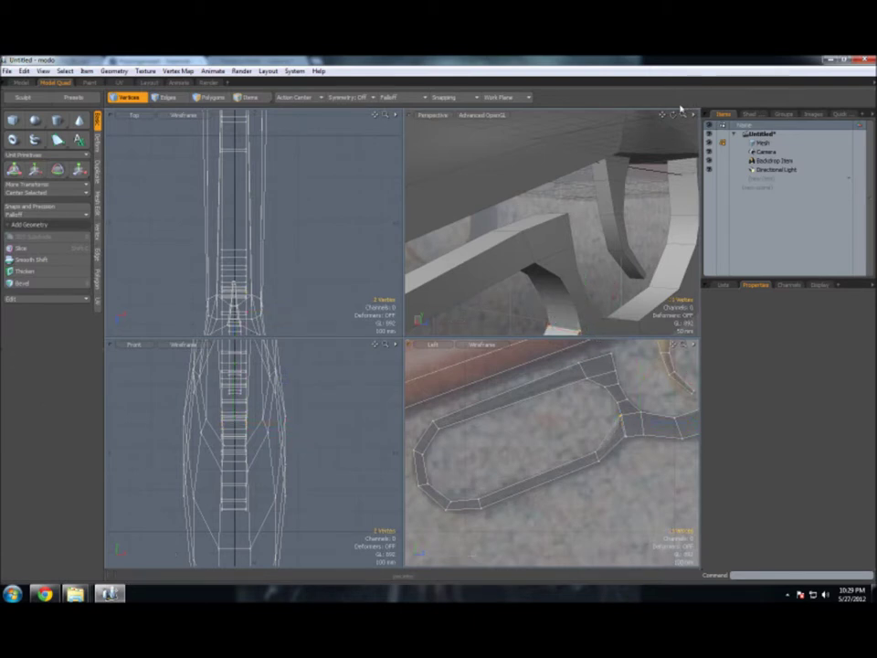
{"action": "mouse_move", "coordinate": [679, 189]}
{"action": "left_mouse_down", "text": "alt"}
{"action": "mouse_move", "coordinate": [533, 277]}
{"action": "mouse_move", "coordinate": [443, 197]}
{"action": "left_mouse_up", "text": "alt"}
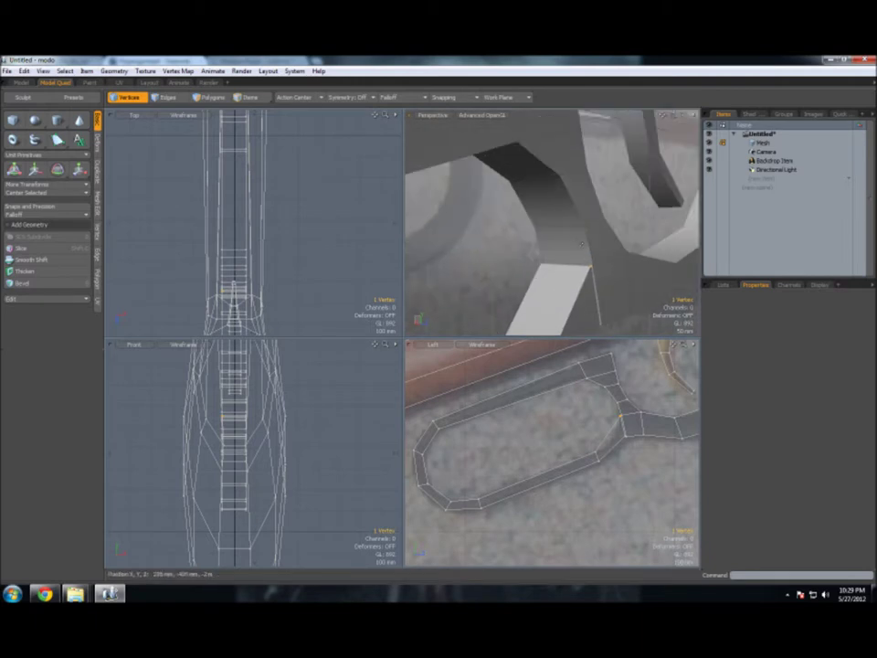
Step: Join the first vertex pairs at the lever loop seams with Vertex > Join
{"action": "left_click", "coordinate": [97, 233]}
{"action": "left_click", "coordinate": [81, 272]}
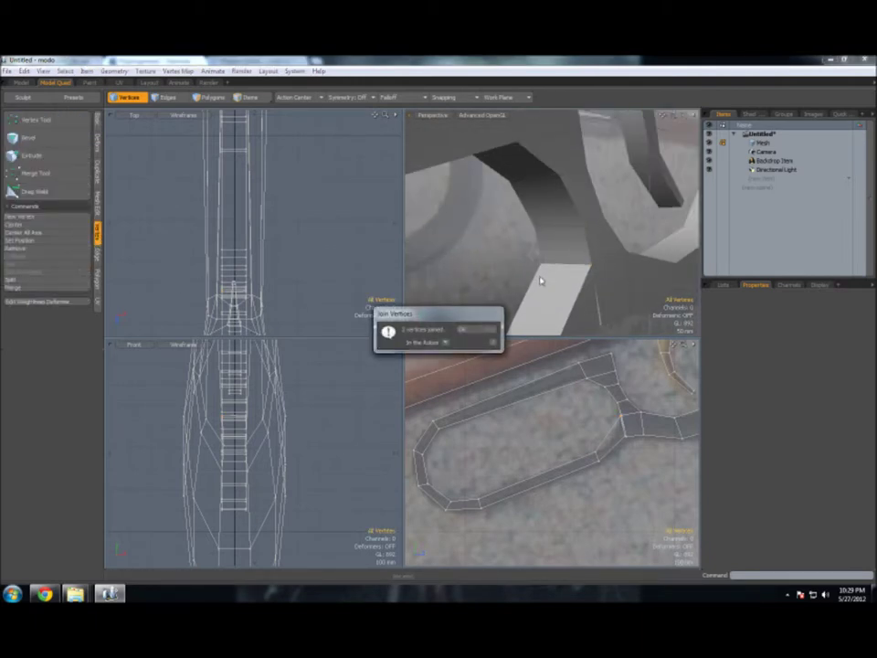
{"action": "left_click", "coordinate": [36, 271]}
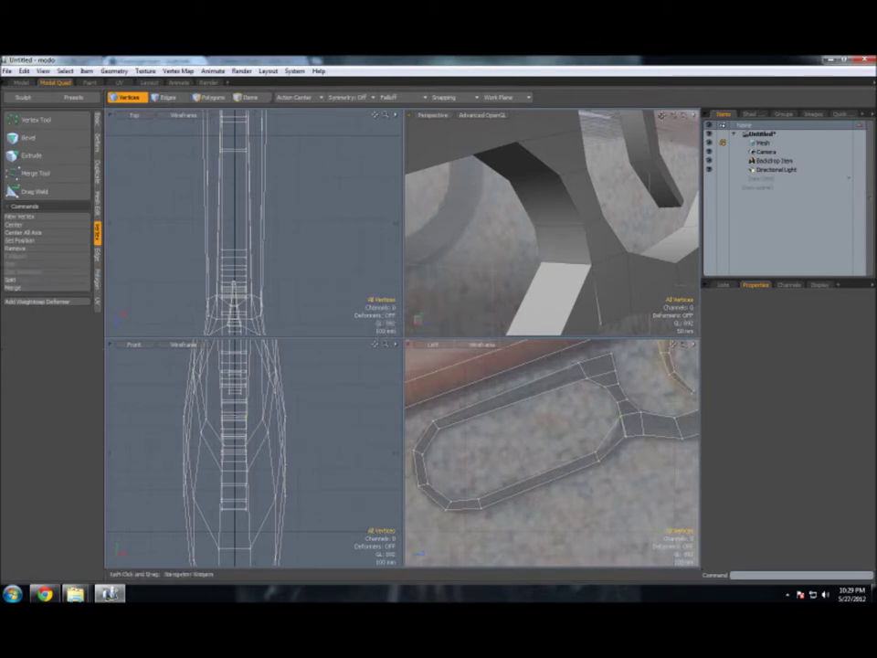
{"action": "left_click_drag", "start_coordinate": [661, 116], "coordinate": [552, 200]}
{"action": "left_click", "coordinate": [539, 217]}
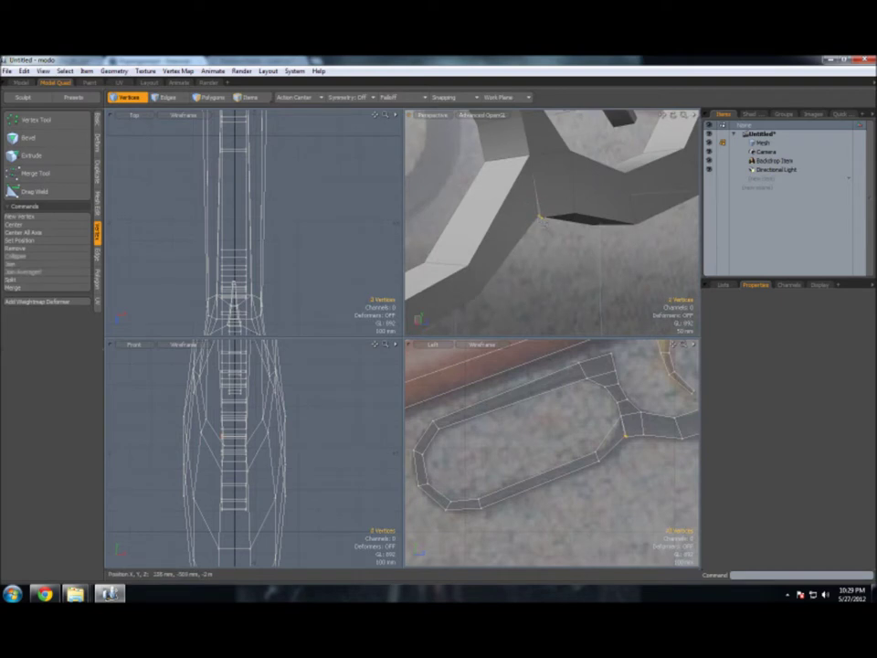
{"action": "left_click", "coordinate": [37, 271]}
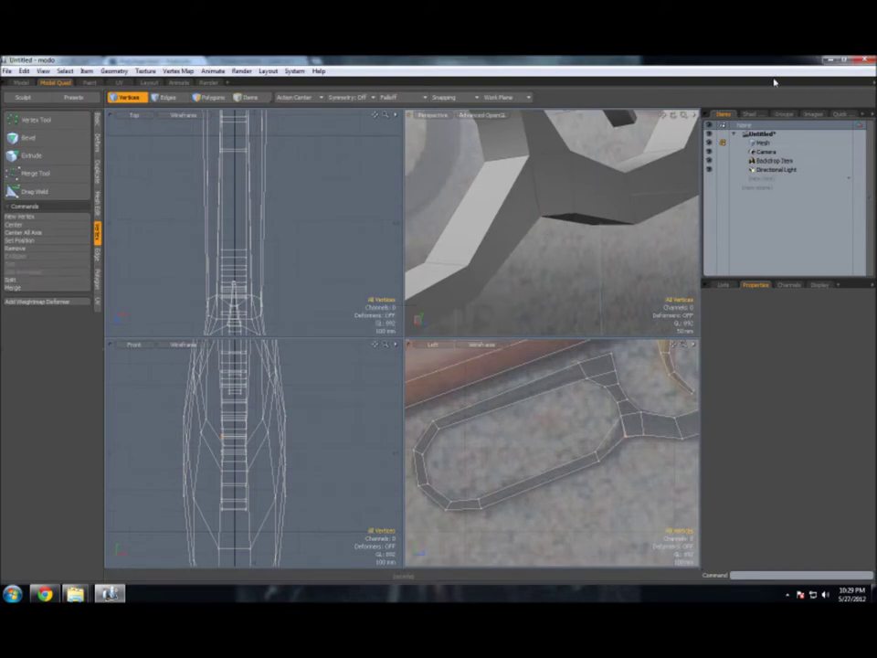
Step: Merge the last stray vertex into the loop and delete the leftover vertex
{"action": "left_click_drag", "start_coordinate": [672, 116], "coordinate": [639, 155]}
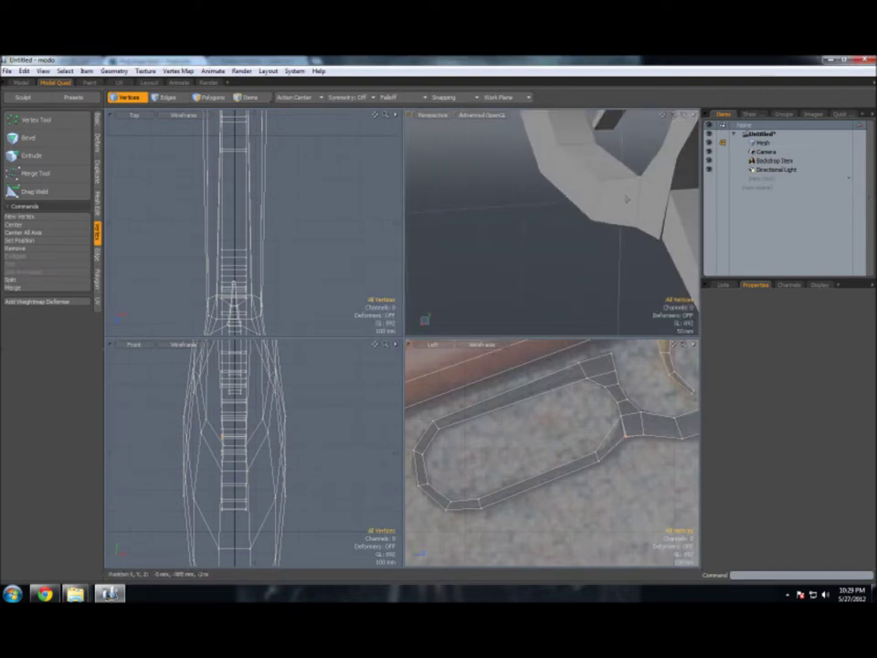
{"action": "left_click", "coordinate": [659, 239]}
{"action": "left_click", "coordinate": [37, 271]}
{"action": "left_click", "coordinate": [685, 201]}
{"action": "key", "text": "Delete"}
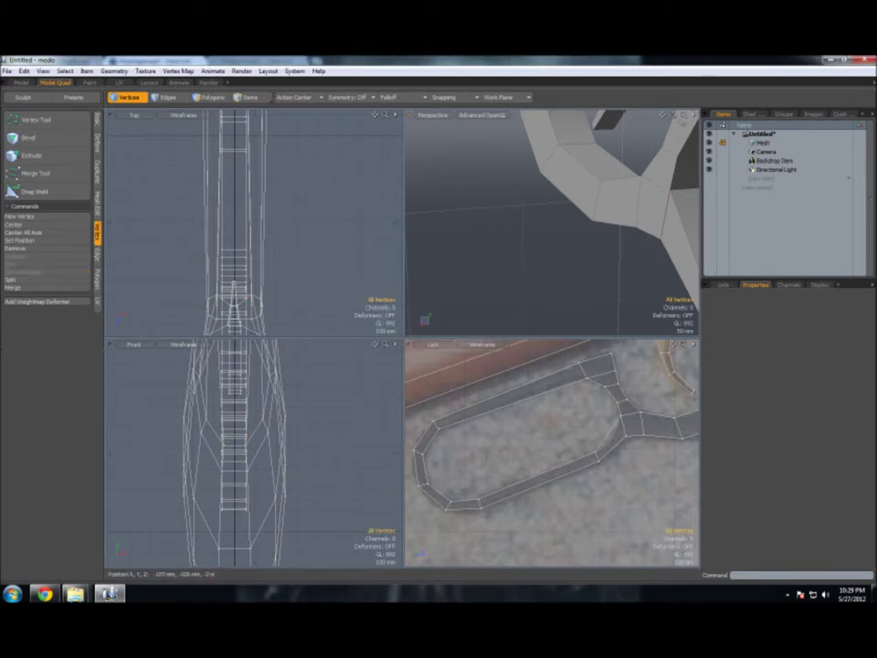
{"action": "left_click_drag", "start_coordinate": [678, 115], "coordinate": [647, 153]}
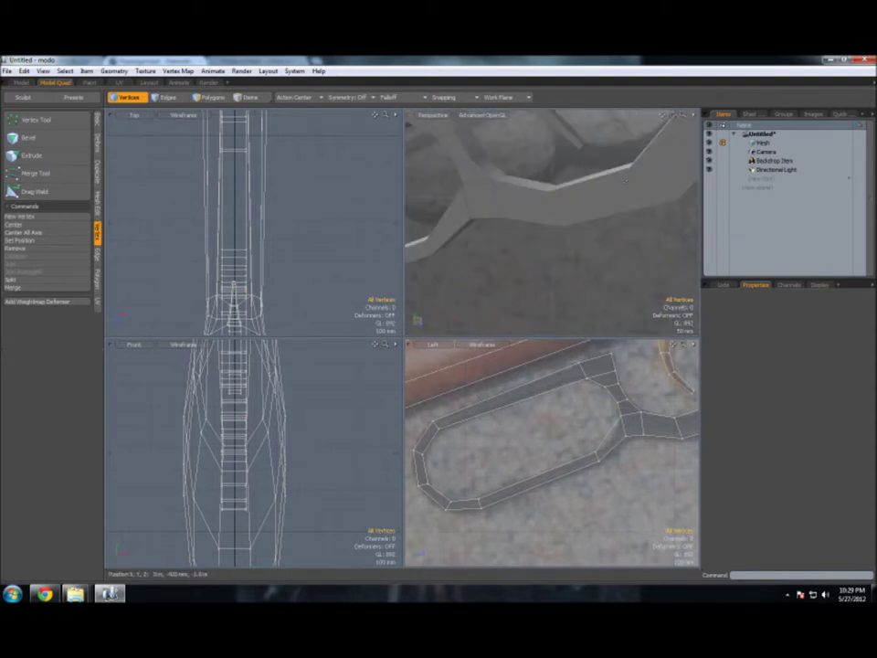
{"action": "left_click_drag", "start_coordinate": [678, 115], "coordinate": [667, 137]}
Step: Zoom out and orbit the view to show the whole rifle
{"action": "scroll", "coordinate": [644, 388], "scroll_direction": "down", "scroll_amount": 4}
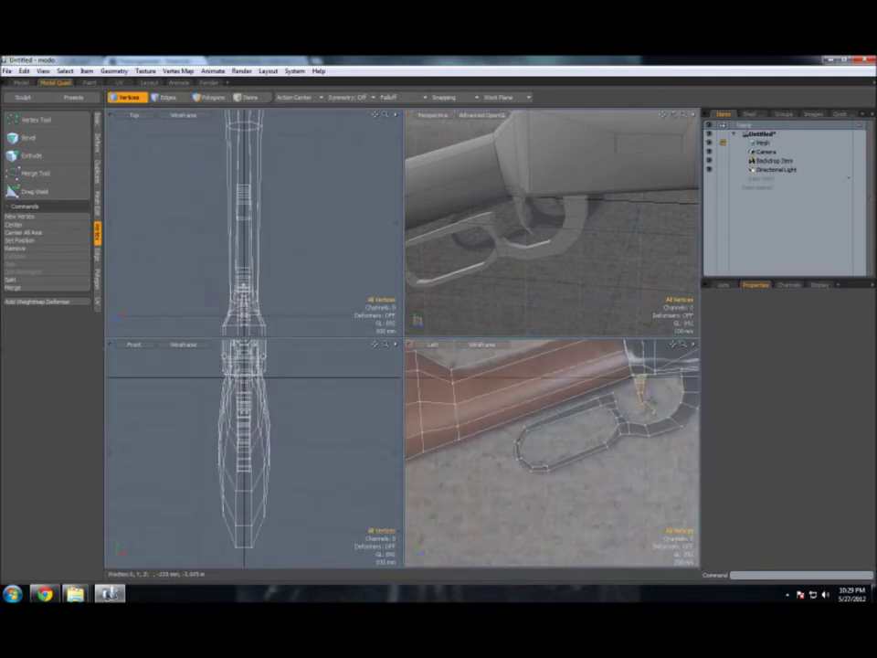
{"action": "scroll", "coordinate": [644, 389], "scroll_direction": "down", "scroll_amount": 3}
{"action": "scroll", "coordinate": [643, 388], "scroll_direction": "down", "scroll_amount": 2}
{"action": "scroll", "coordinate": [644, 388], "scroll_direction": "down", "scroll_amount": 1}
{"action": "scroll", "coordinate": [644, 388], "scroll_direction": "down", "scroll_amount": 1}
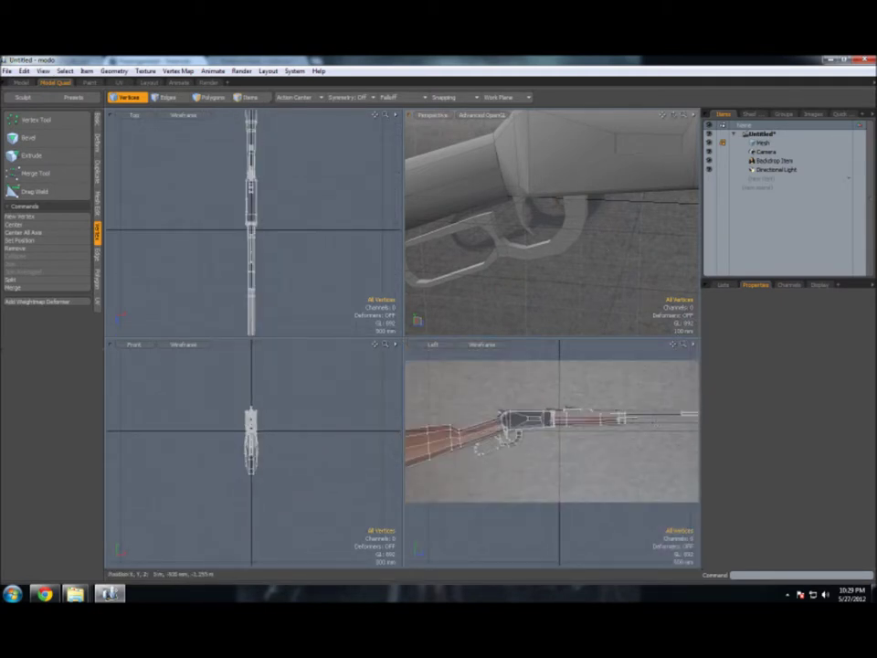
{"action": "scroll", "coordinate": [606, 260], "scroll_direction": "down", "scroll_amount": 5}
{"action": "middle_click_drag", "start_coordinate": [648, 170], "coordinate": [587, 168]}
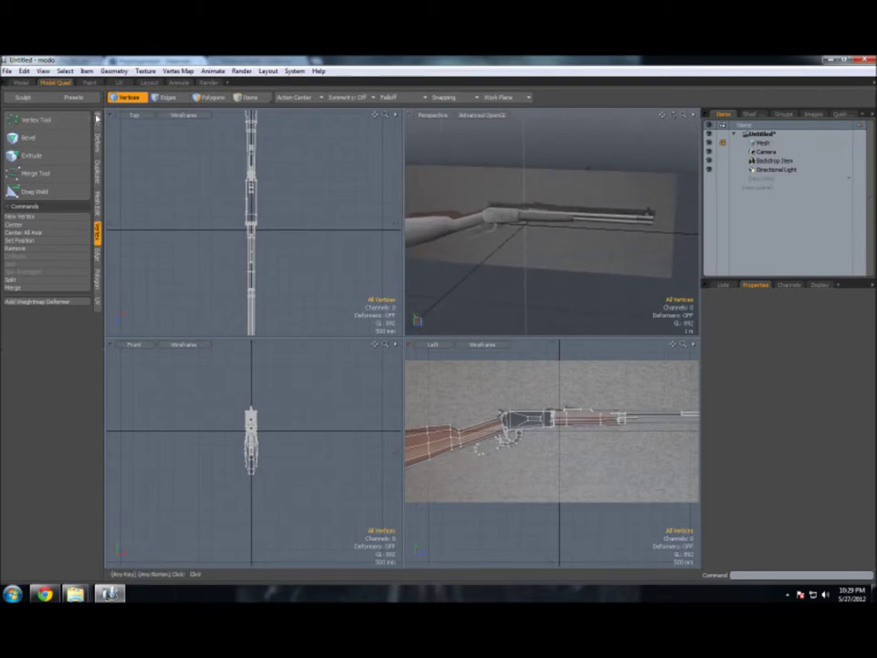
Step: Switch to Items mode, select the scene Camera, and open the Render layout
{"action": "left_click", "coordinate": [97, 121]}
{"action": "left_click", "coordinate": [251, 98]}
{"action": "scroll", "coordinate": [524, 200], "scroll_direction": "down", "scroll_amount": 5}
{"action": "scroll", "coordinate": [525, 205], "scroll_direction": "down", "scroll_amount": 2}
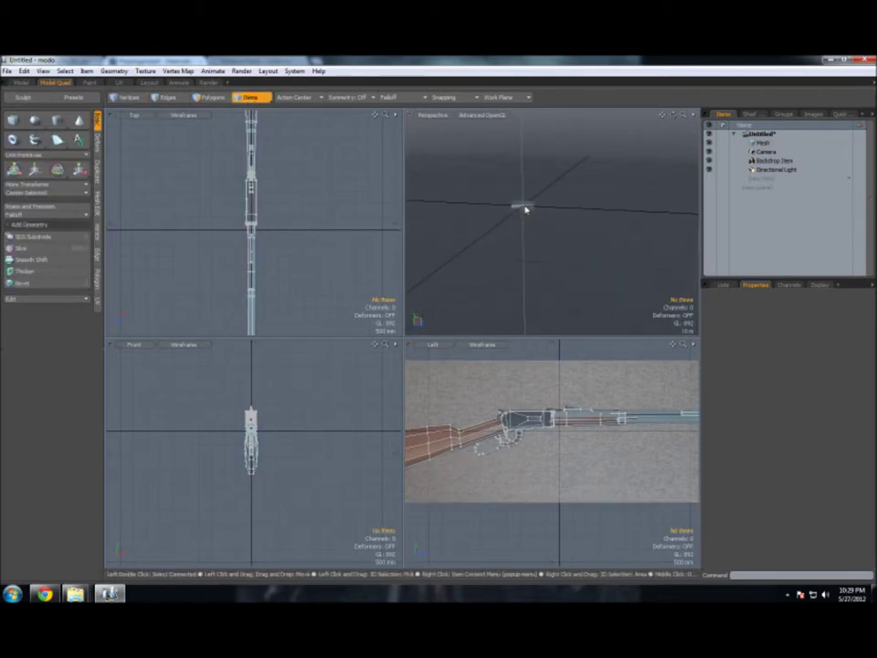
{"action": "scroll", "coordinate": [524, 197], "scroll_direction": "up", "scroll_amount": 3}
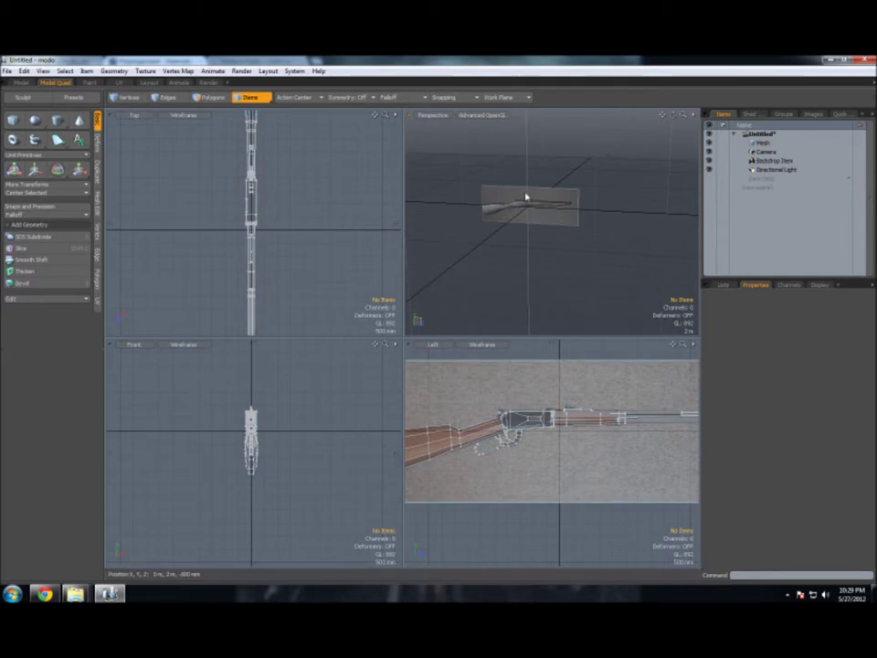
{"action": "left_click", "coordinate": [765, 151]}
{"action": "left_click", "coordinate": [208, 82]}
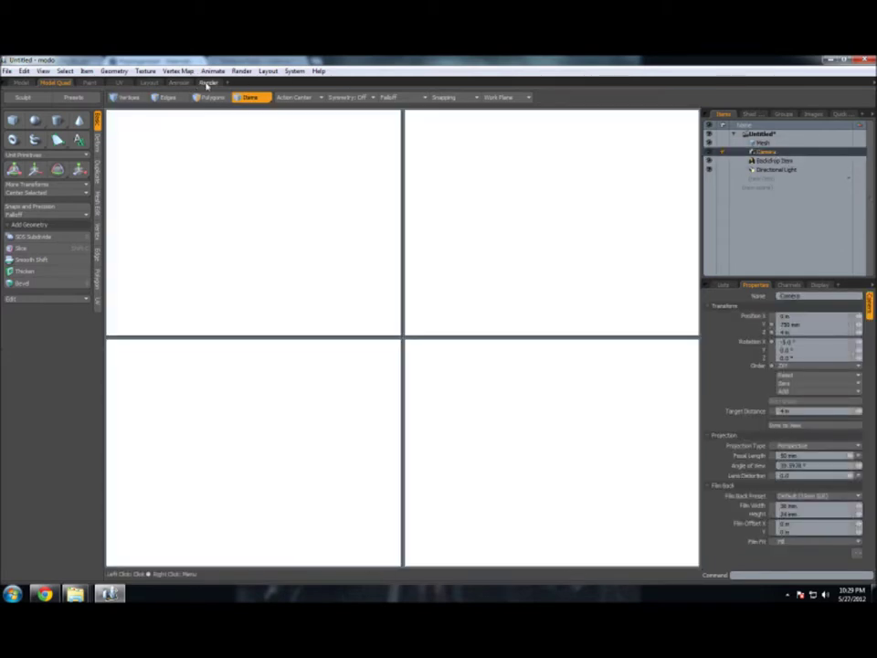
Step: Frame the rifle from an angled side view and render a test frame
{"action": "left_click_drag", "start_coordinate": [388, 209], "coordinate": [365, 192], "text": "alt"}
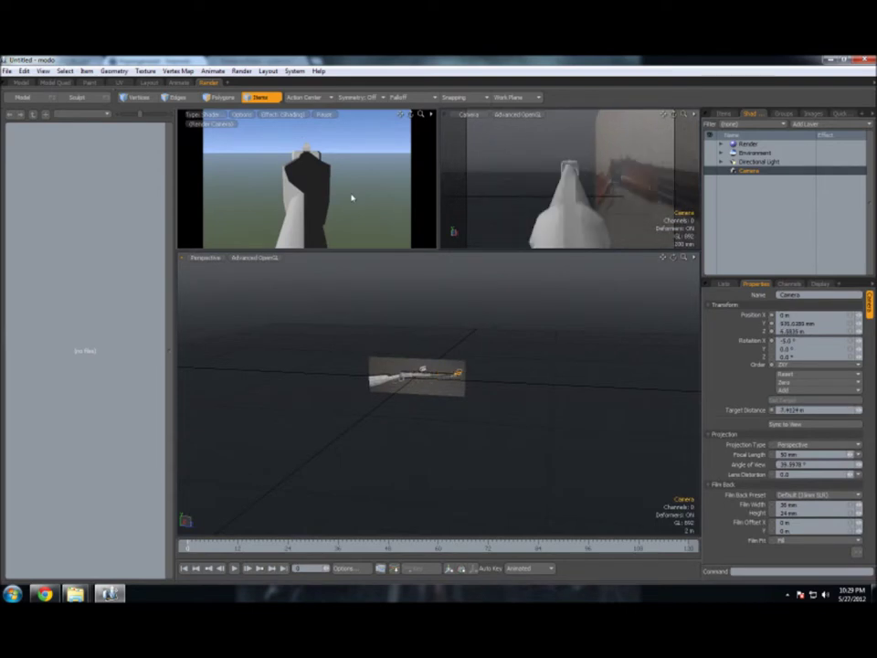
{"action": "left_click_drag", "start_coordinate": [566, 183], "coordinate": [548, 174], "text": "alt"}
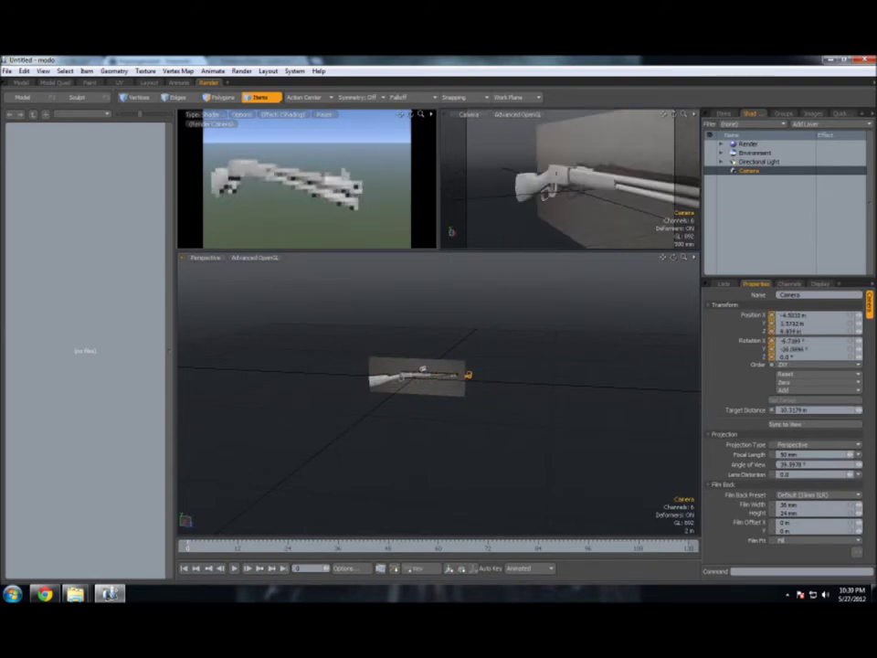
{"action": "scroll", "coordinate": [395, 119], "scroll_direction": "up", "scroll_amount": 2}
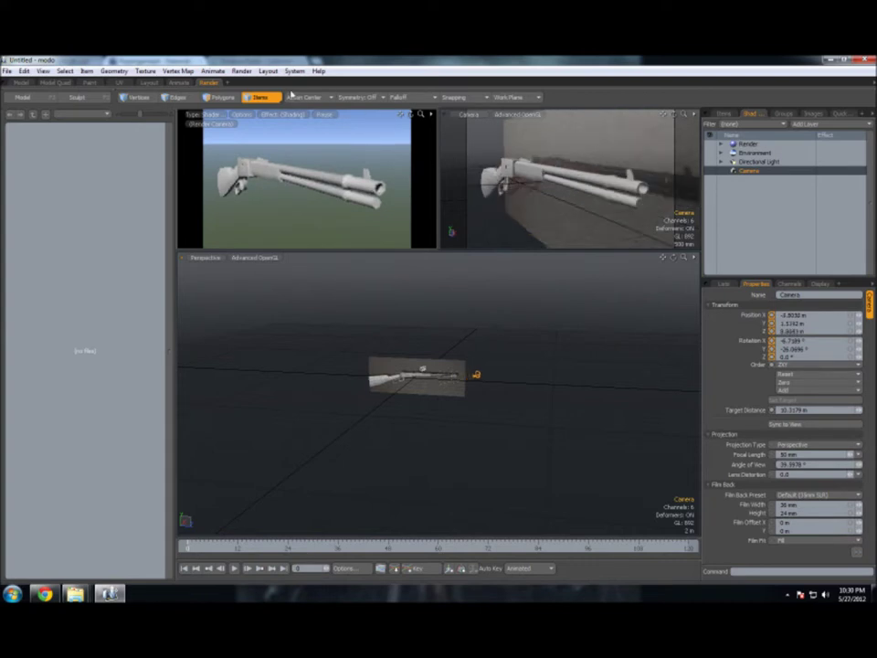
{"action": "left_click", "coordinate": [240, 71]}
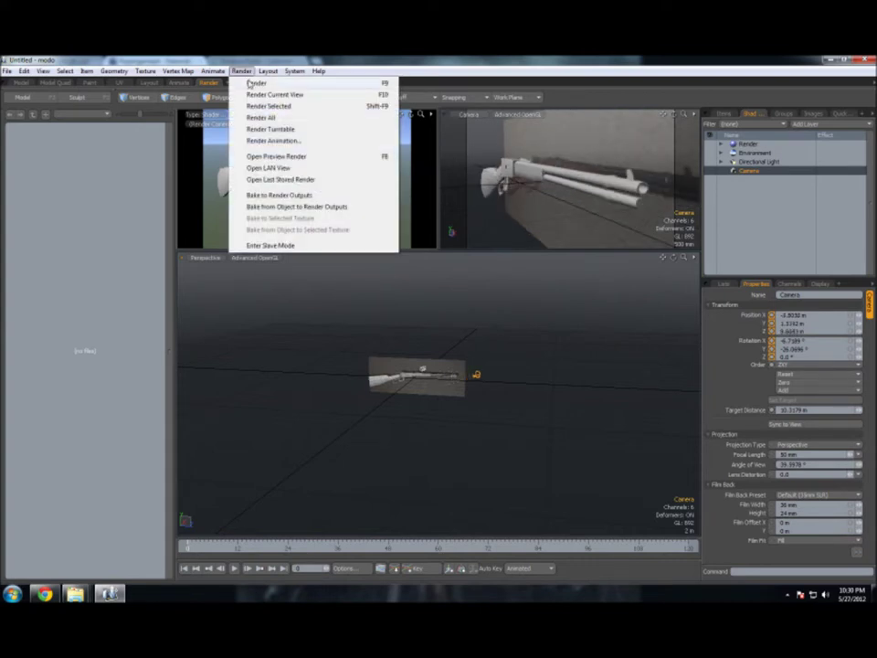
{"action": "left_click", "coordinate": [256, 83]}
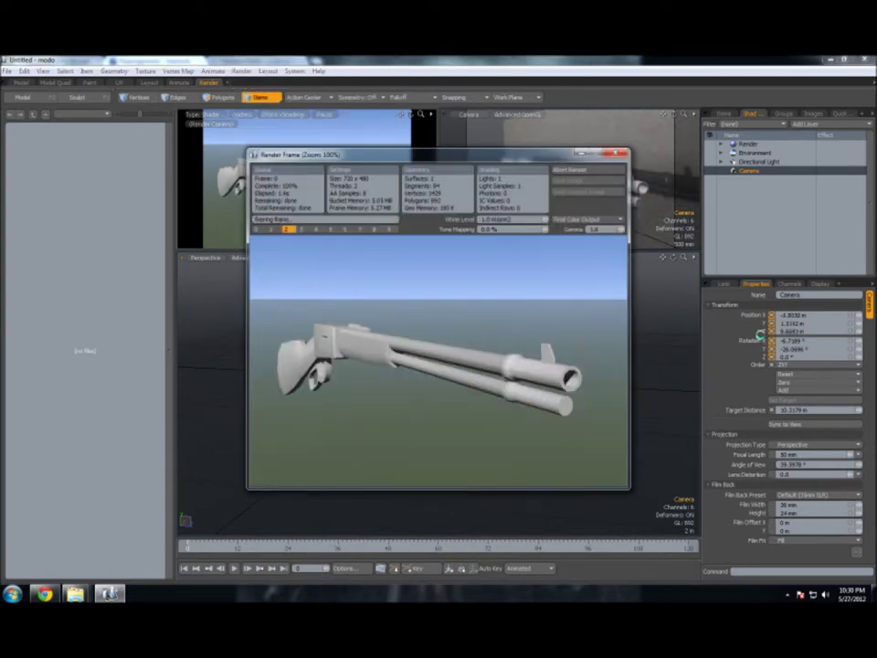